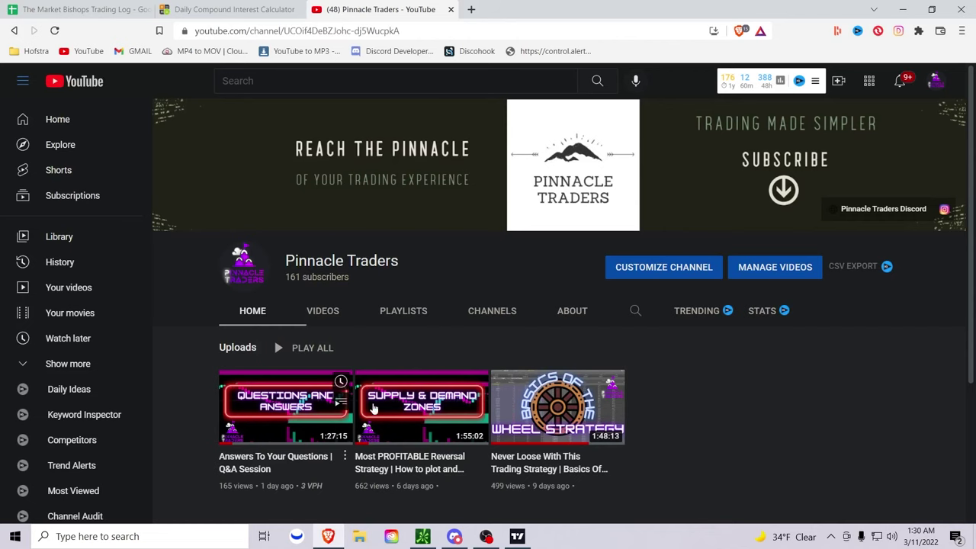
Step: Leave the Supply & Demand upload on the YouTube channel page and switch to the Discord live-session chat
mouse_move(412, 442)
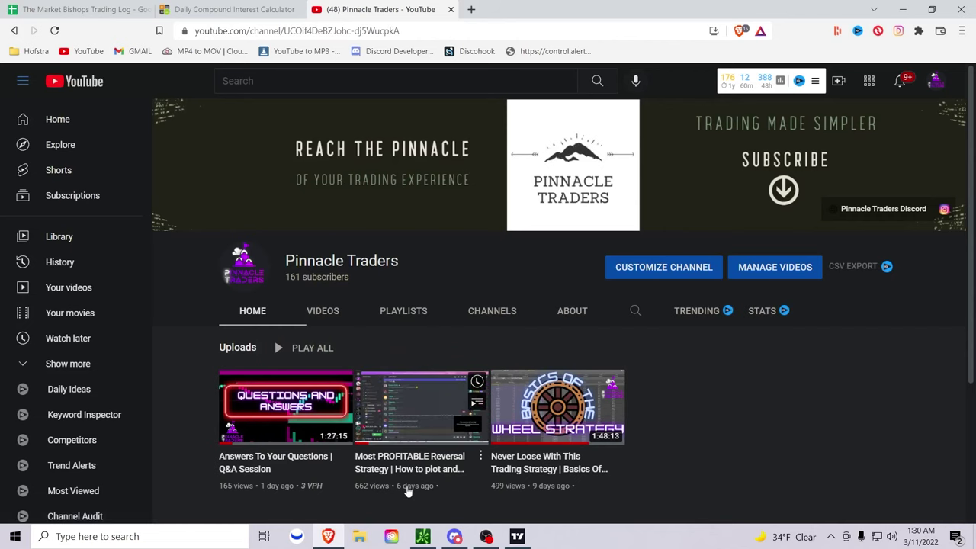
key("alt+Tab")
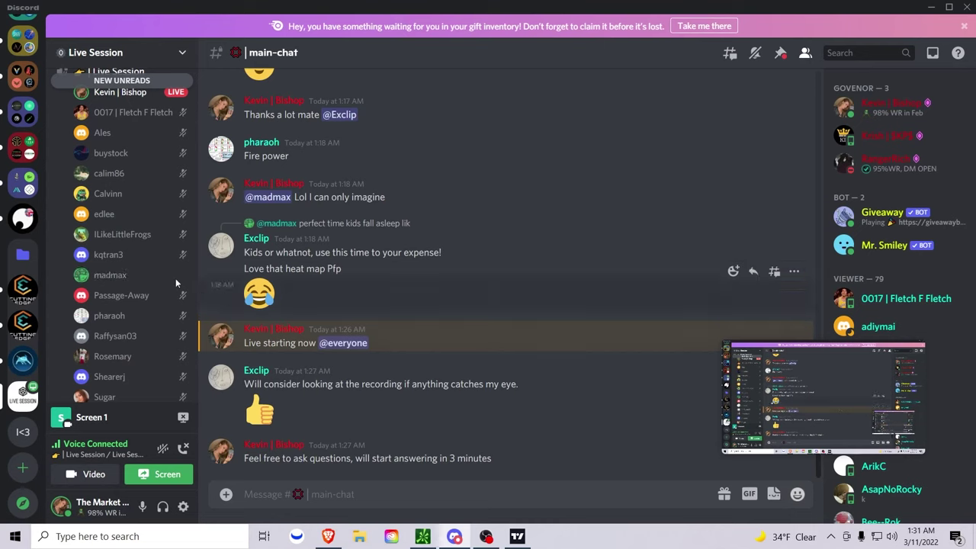
Step: Apply Server Mute to member madmax from his voice-list context menu
right_click(143, 274)
left_click(195, 340)
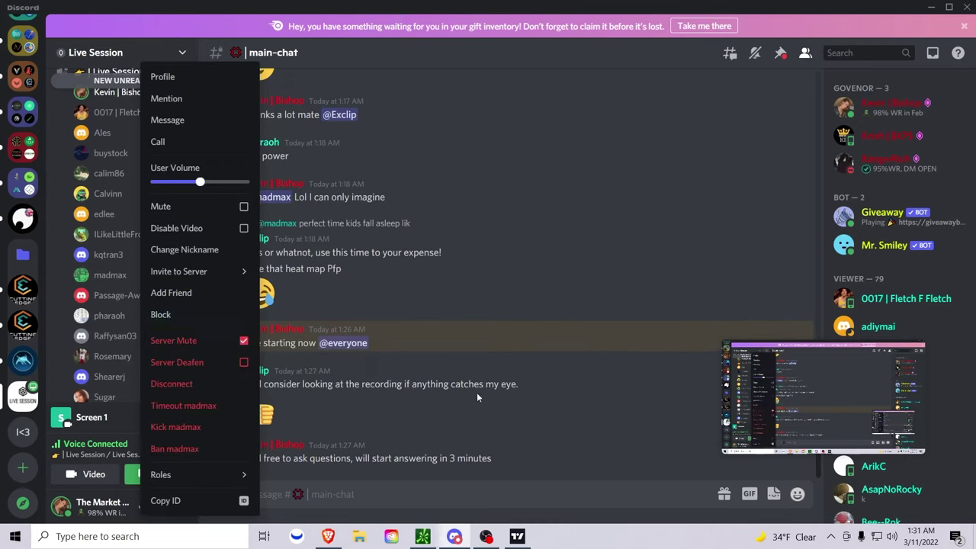
left_click(542, 408)
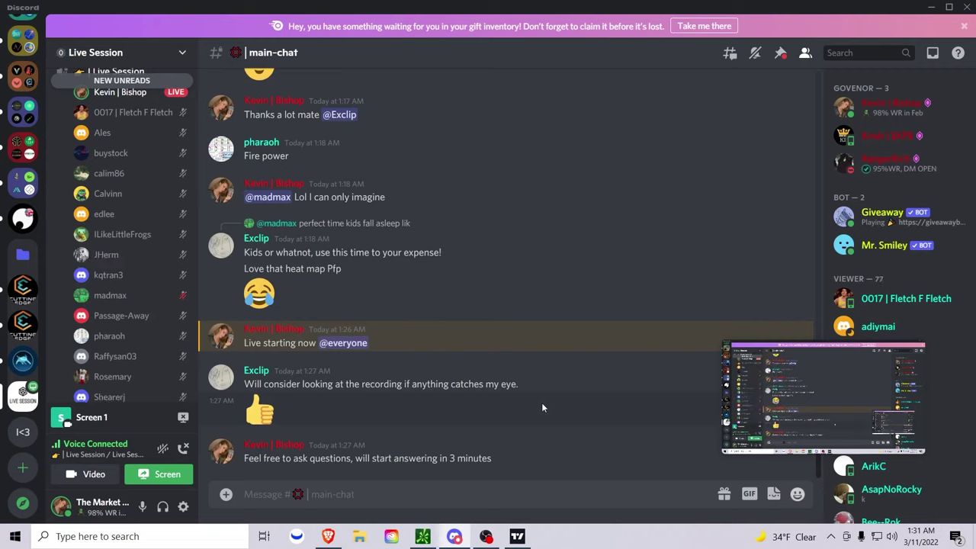
Step: Scroll through the Discord member list, then return to the Pinnacle Traders YouTube channel page
scroll(110, 299, "down", 1)
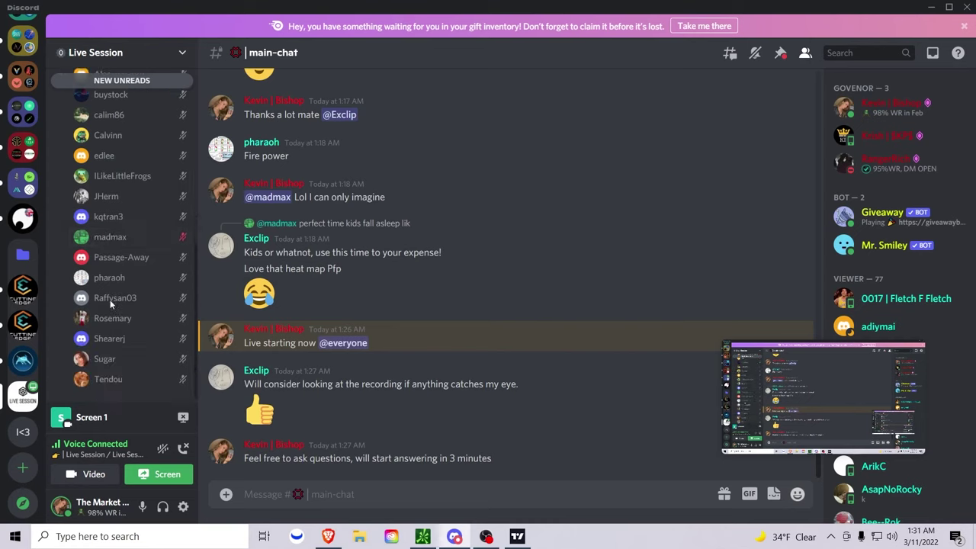
scroll(110, 300, "up", 5)
scroll(109, 300, "down", 5)
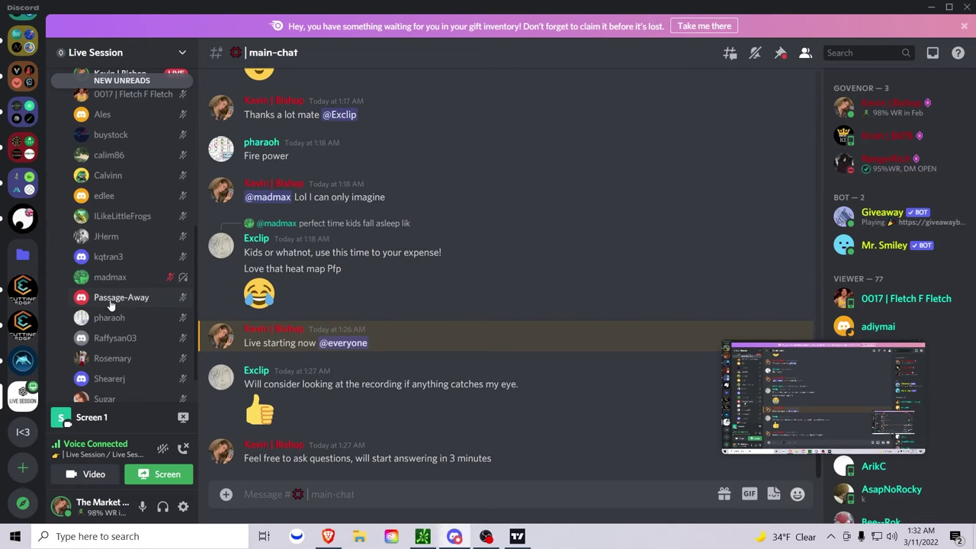
key("alt+Tab")
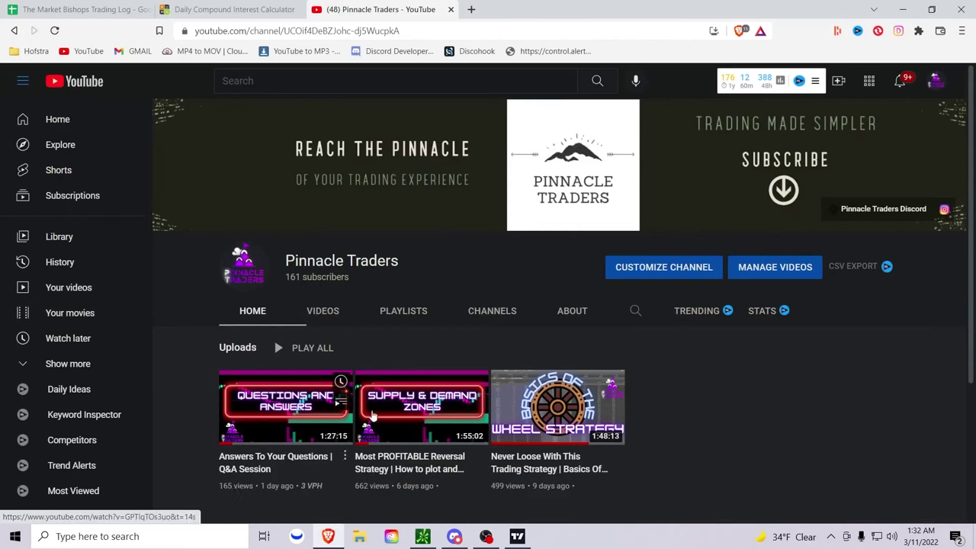
Step: Scroll through the Pinnacle Traders channel uploads and return to the Discord main-chat
scroll(420, 426, "down", 3)
scroll(406, 344, "up", 1)
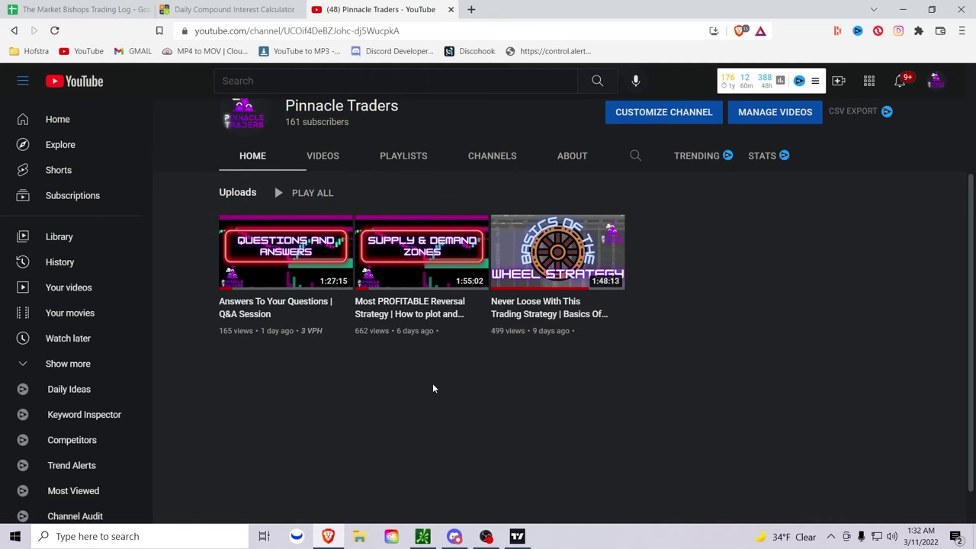
key("alt+Tab")
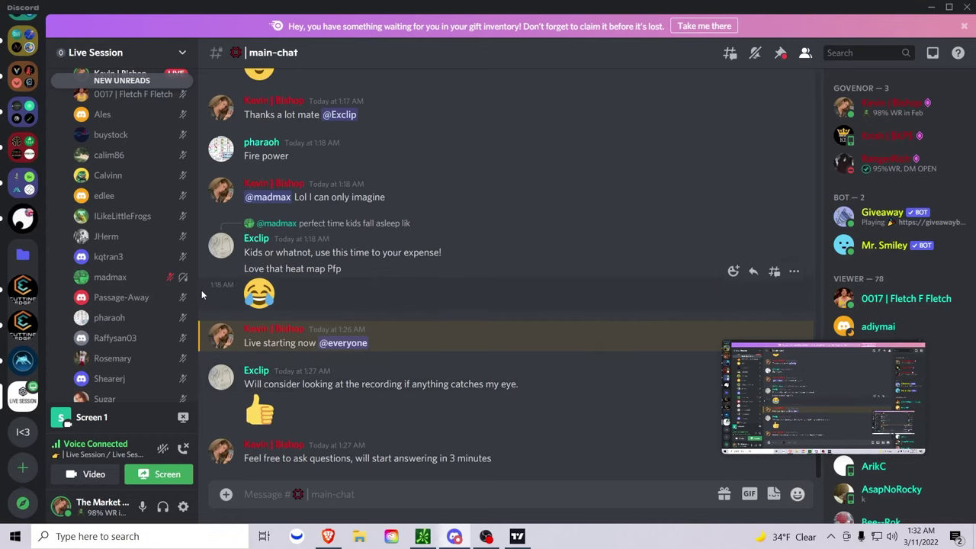
Step: Scroll the Discord sidebar and bring the thinkorswim SPY 2-hour Heikin Ashi chart to the front
scroll(115, 263, "up", 5)
scroll(114, 263, "down", 5)
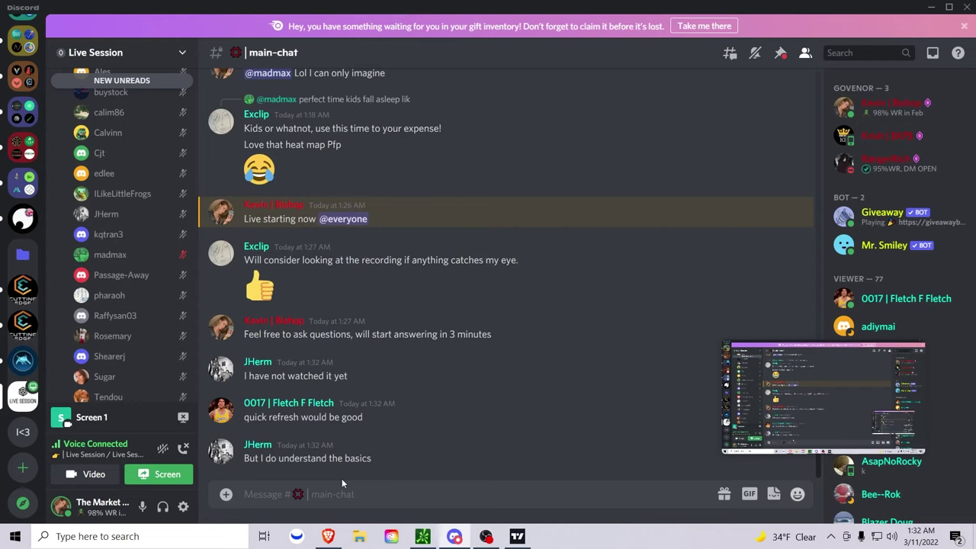
key("alt+Tab")
key("alt+Tab")
key("alt+Tab")
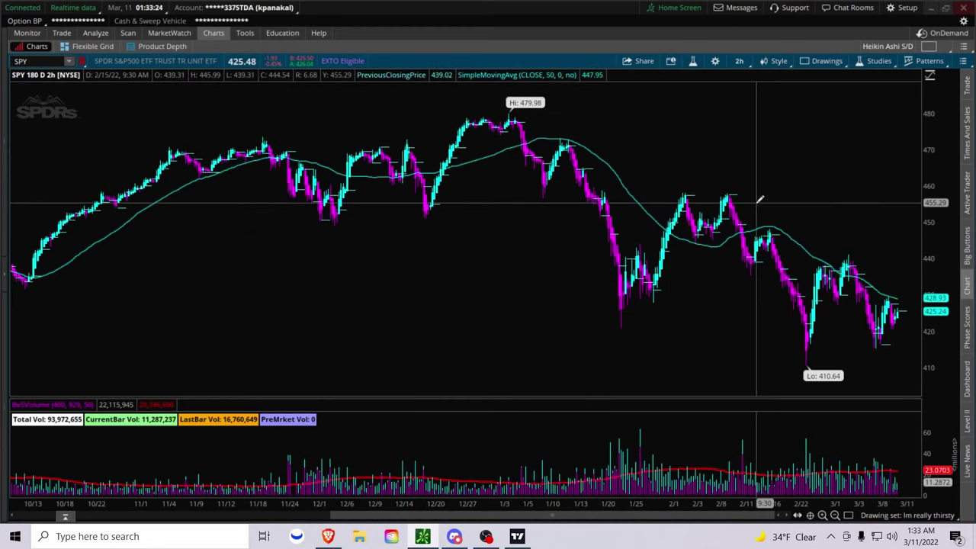
Step: Switch the SPY chart type to plain Bar and zoom in on recent prices
left_click(777, 61)
mouse_move(773, 173)
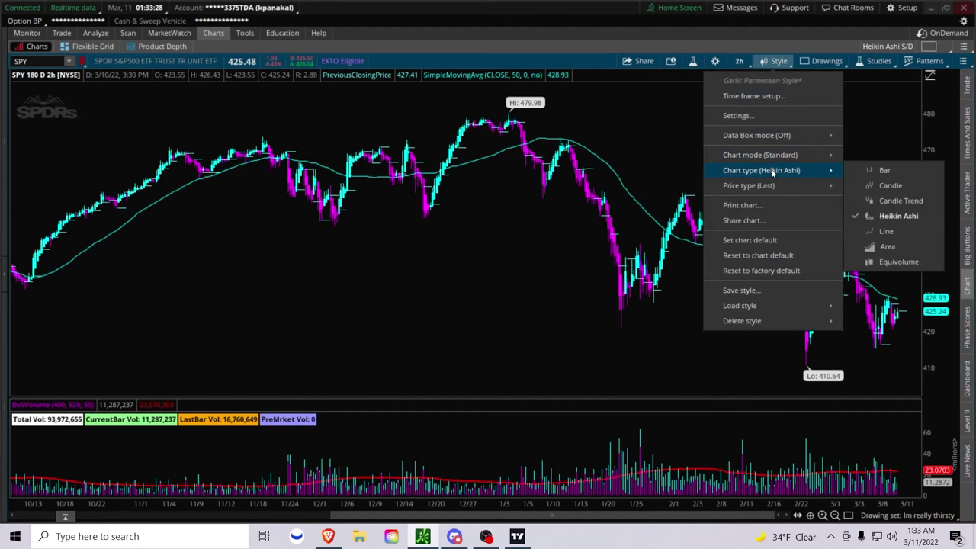
left_click(877, 170)
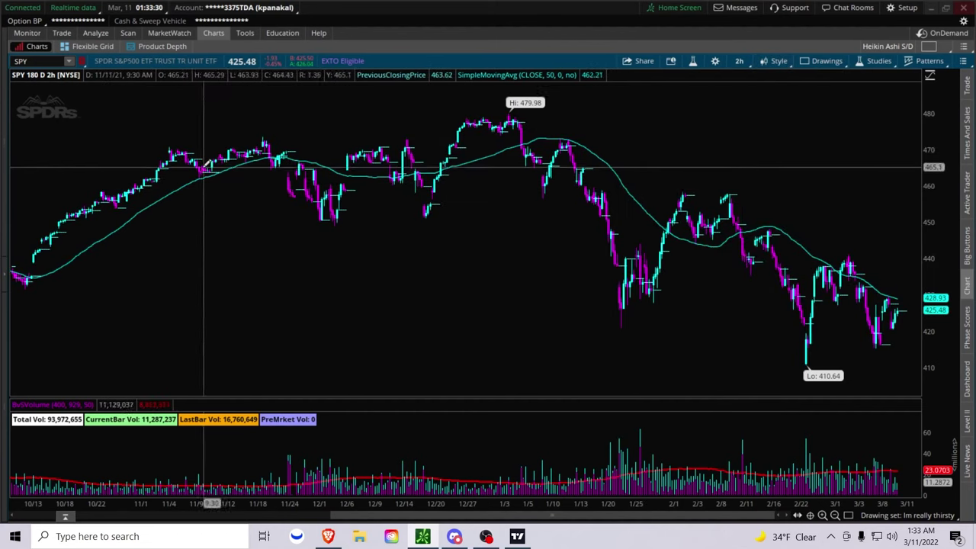
scroll(283, 187, "up", 2)
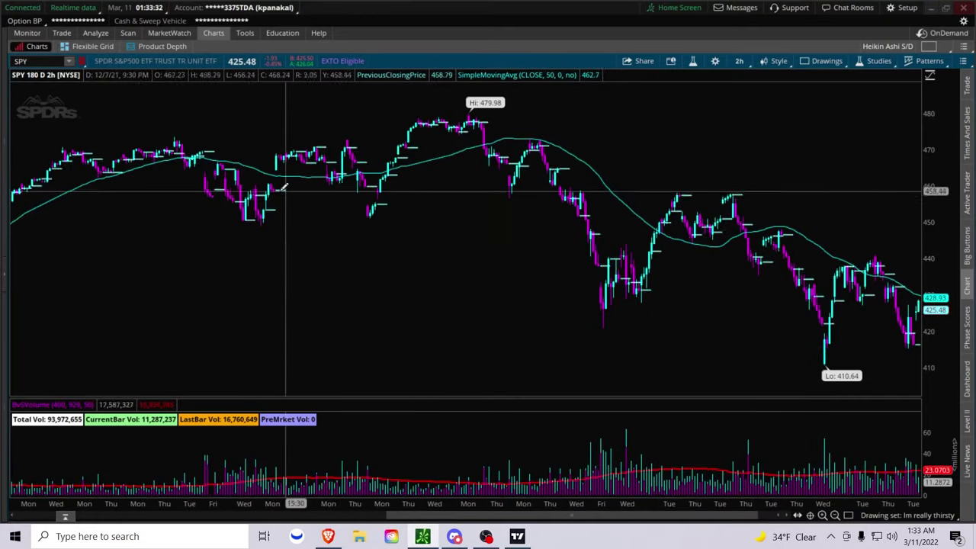
scroll(286, 130, "up", 2)
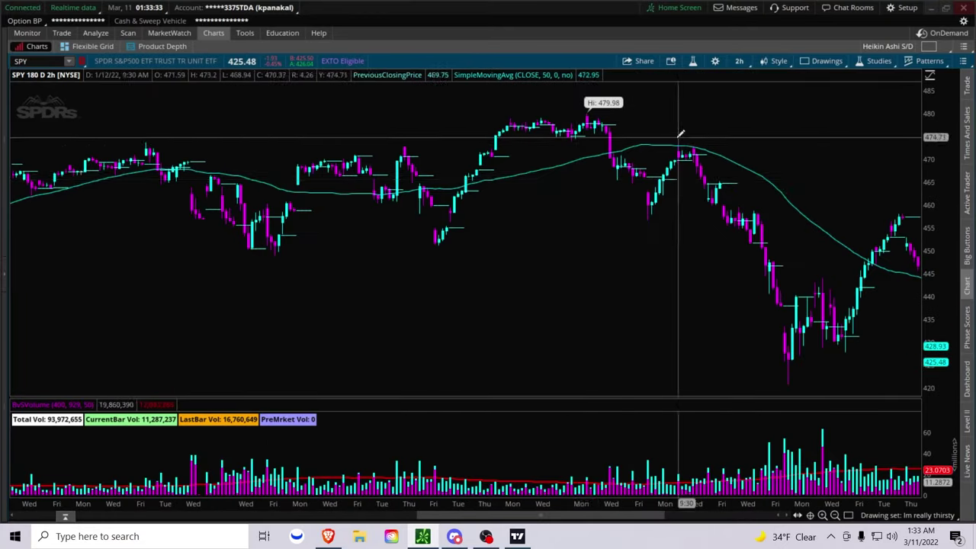
left_click(772, 62)
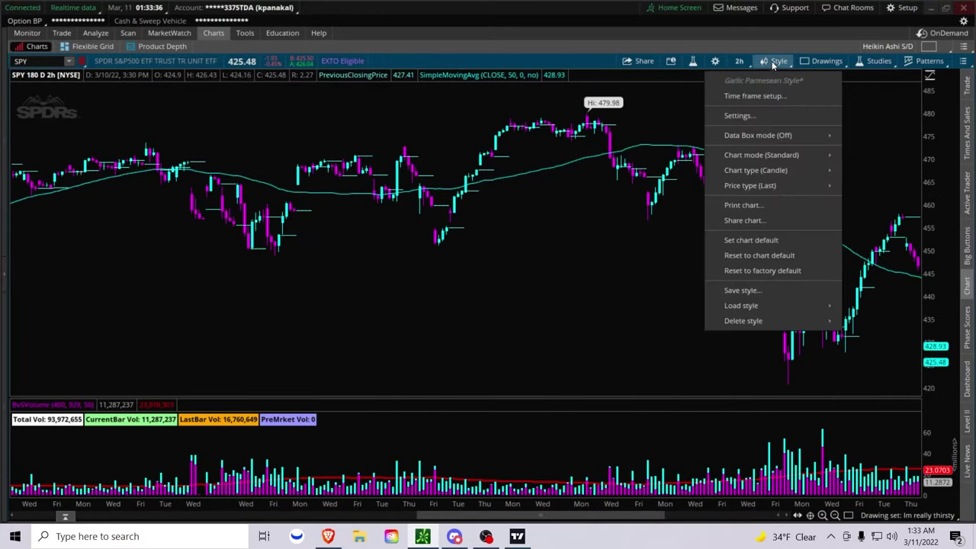
mouse_move(779, 170)
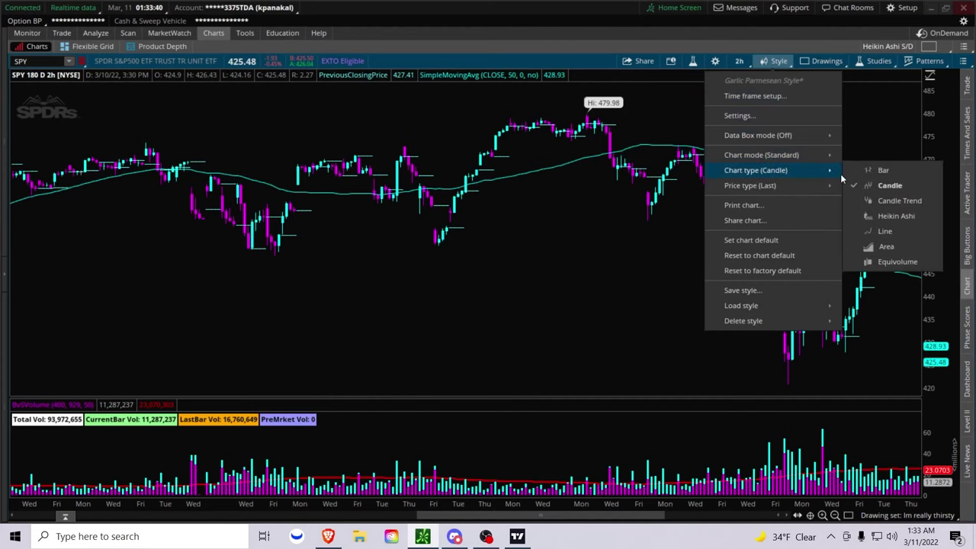
left_click(881, 170)
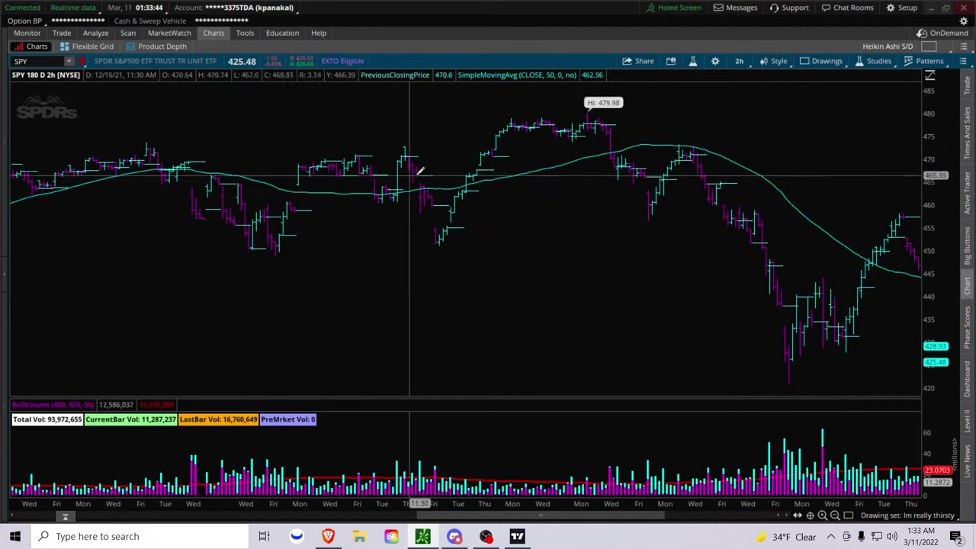
Step: Change the SPY chart type back to Heikin Ashi and return to Discord
left_click(771, 65)
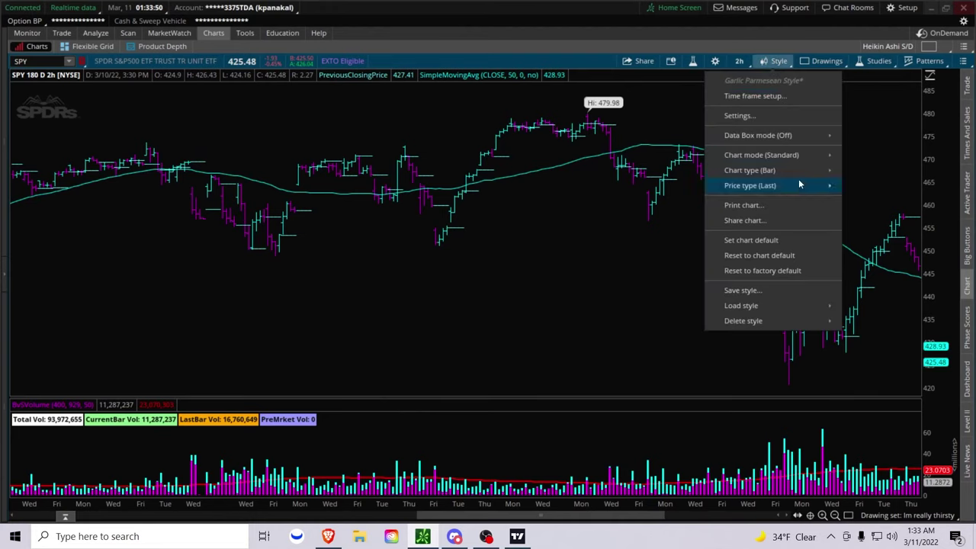
mouse_move(793, 171)
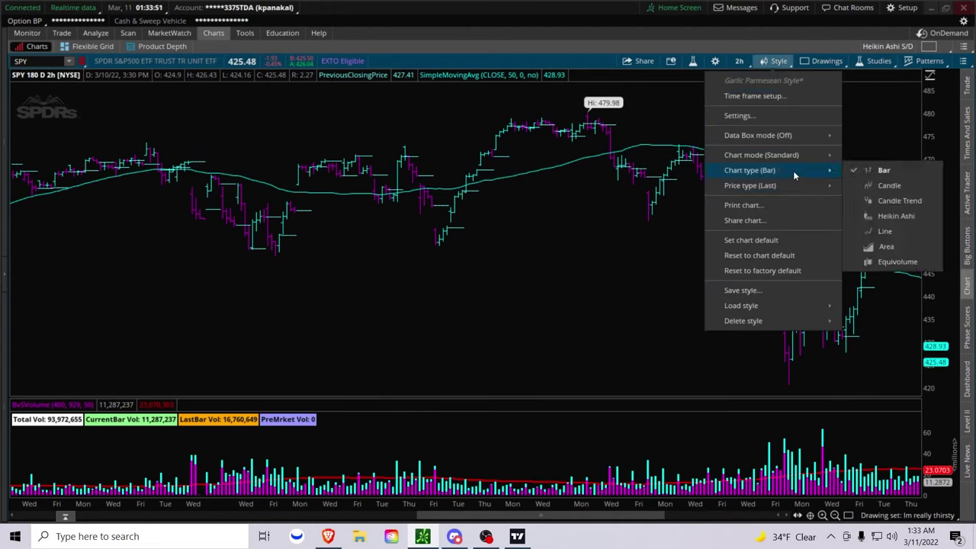
left_click(881, 216)
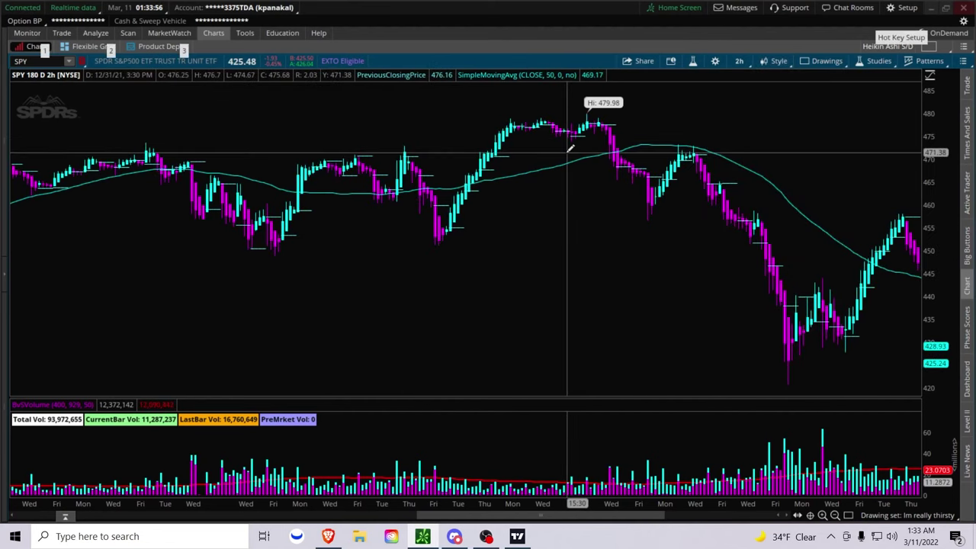
key("alt+Tab")
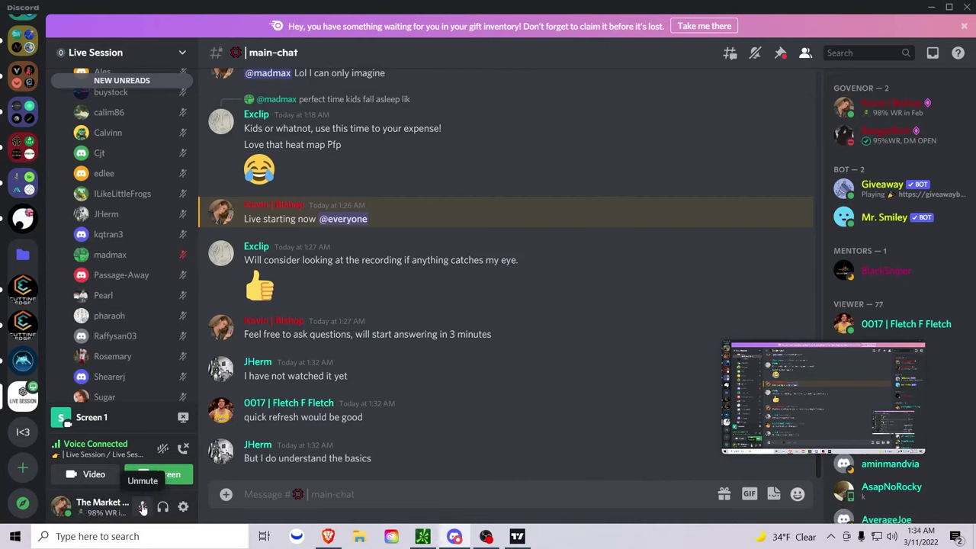
Step: Unmute the Discord microphone and bring the thinkorswim SPY chart back in front
left_click(143, 507)
key("alt+Tab")
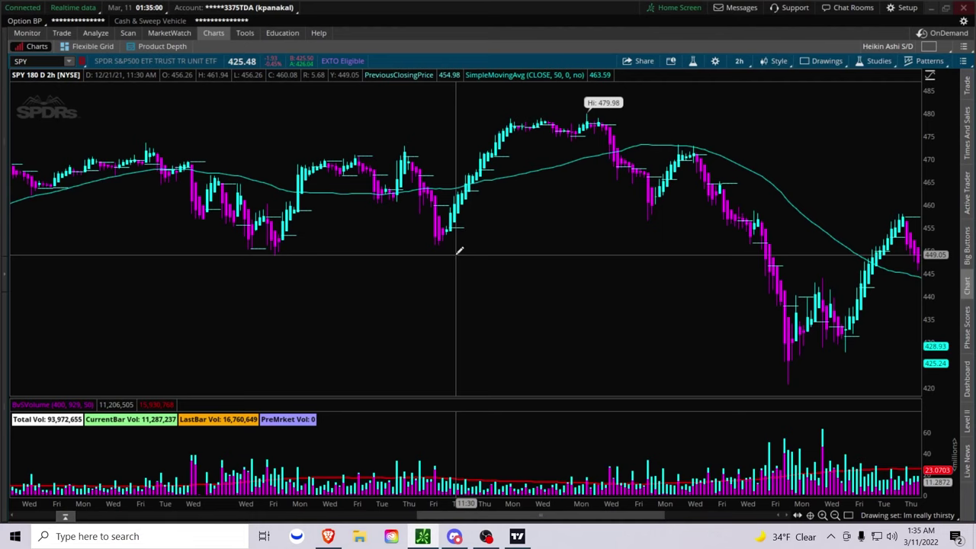
Step: Draw a rectangle under the December lows near 450–452.5, then zoom into late November through December
mouse_move(282, 234)
left_mouse_down()
mouse_move(625, 261)
mouse_move(551, 255)
left_mouse_up()
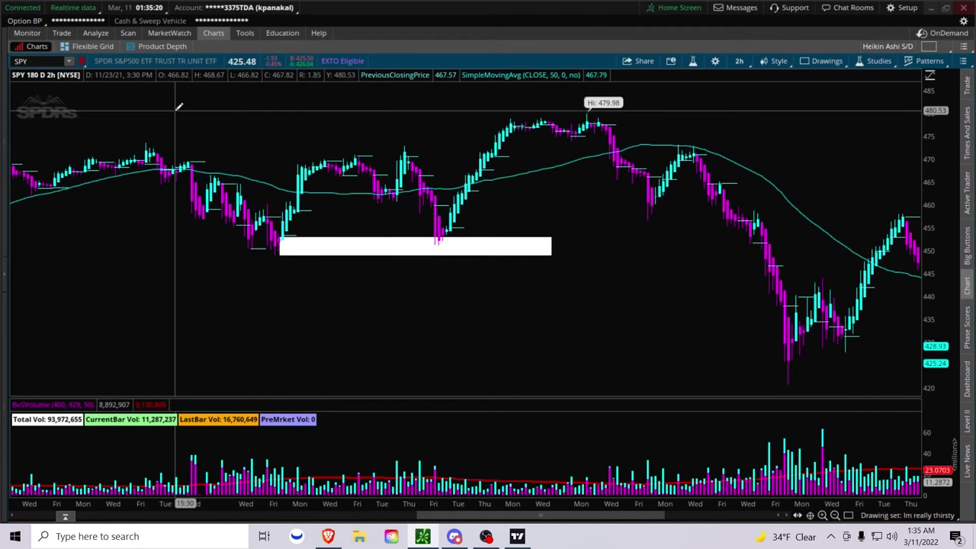
left_click_drag(167, 105, 618, 136)
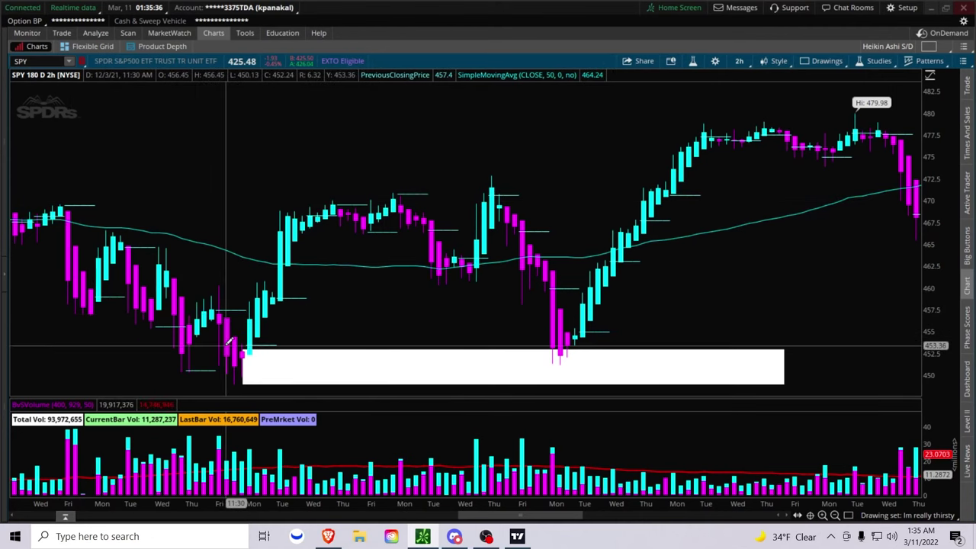
Step: After a brief look at Discord, delete the misplaced rectangle near 450 from the SPY chart
key("alt")
key("alt+Tab")
key("alt+Tab")
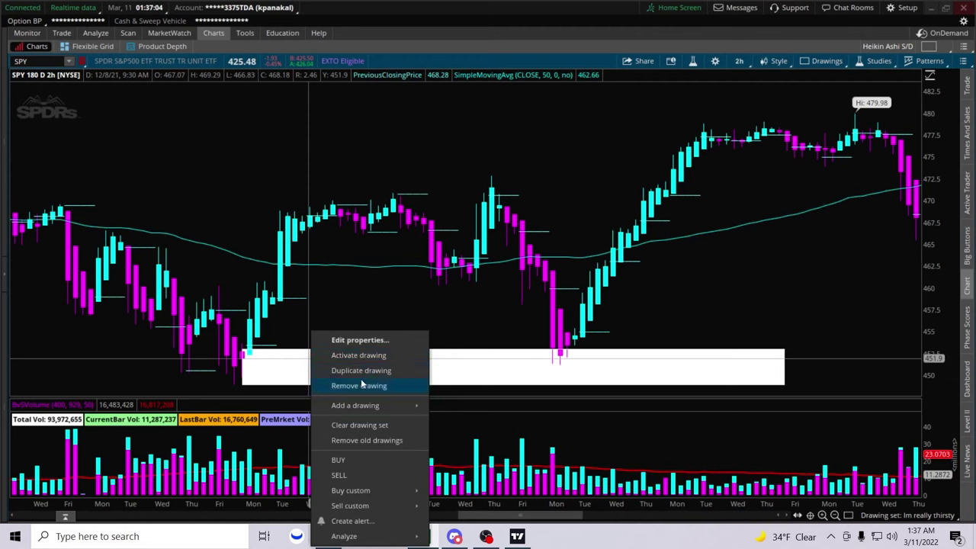
left_click(358, 385)
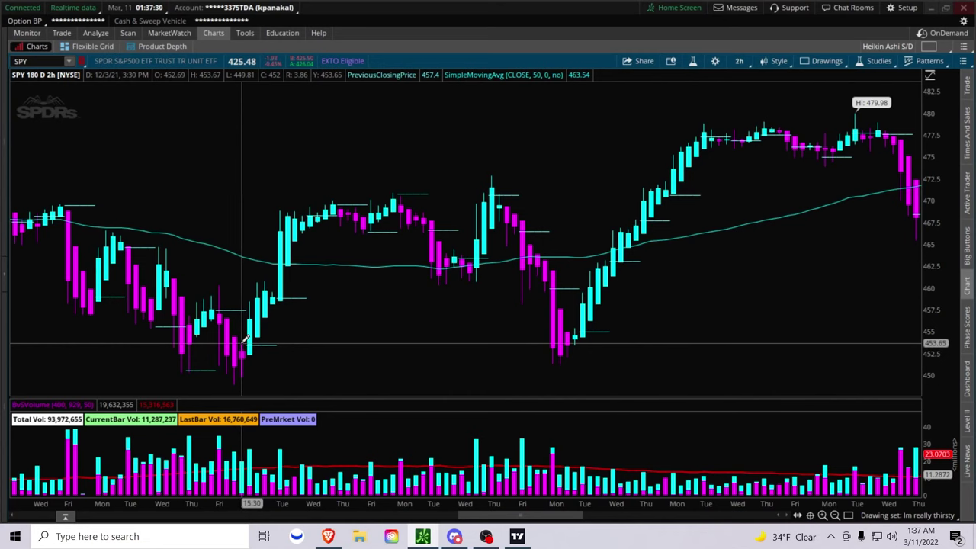
Step: Draw a rectangle spanning about 449.5–453.7 from the first December low to the later Monday low
mouse_move(244, 345)
left_mouse_down()
mouse_move(302, 373)
mouse_move(274, 355)
mouse_move(281, 372)
mouse_move(403, 381)
mouse_move(716, 380)
left_mouse_up()
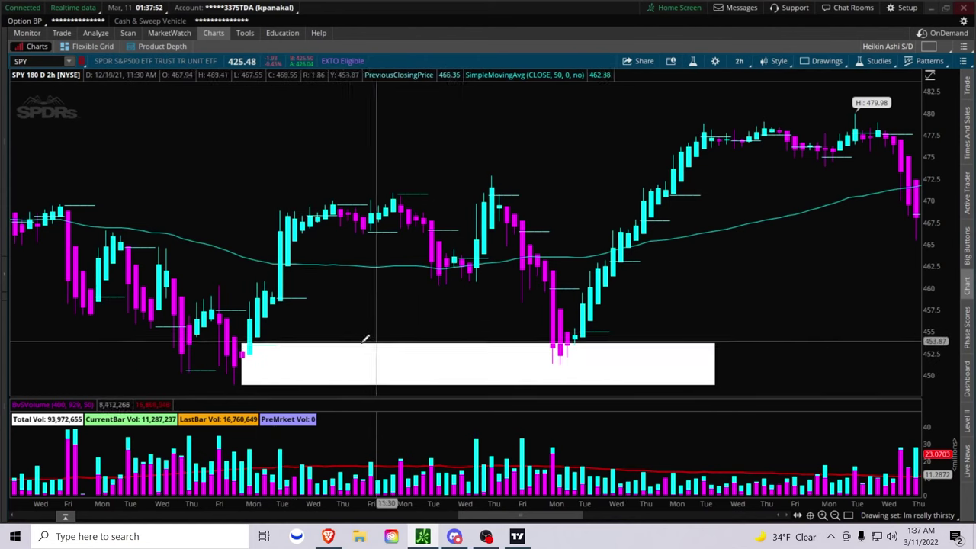
Step: Set Rectangle1's colour to grey in its Edit properties dialog and confirm with OK
right_click(340, 369)
left_click(385, 340)
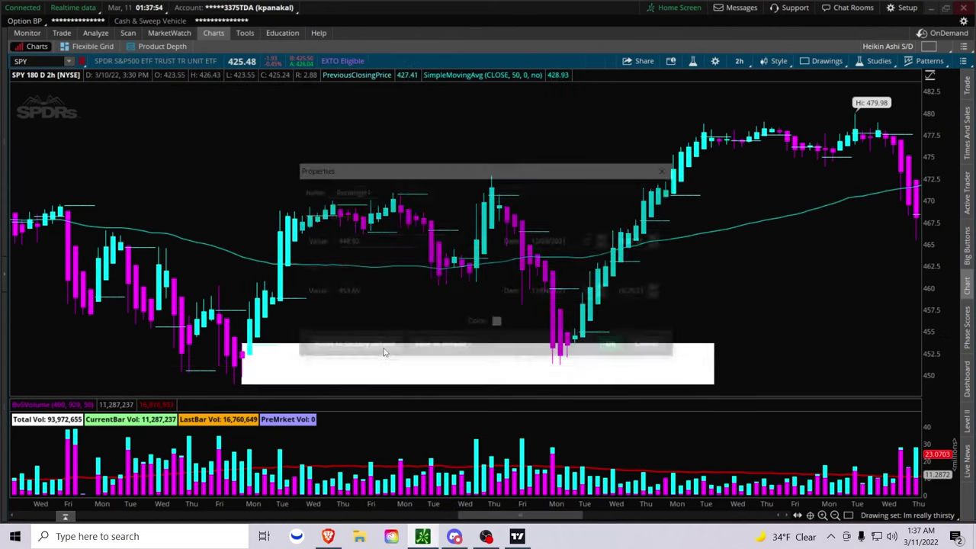
left_click(498, 325)
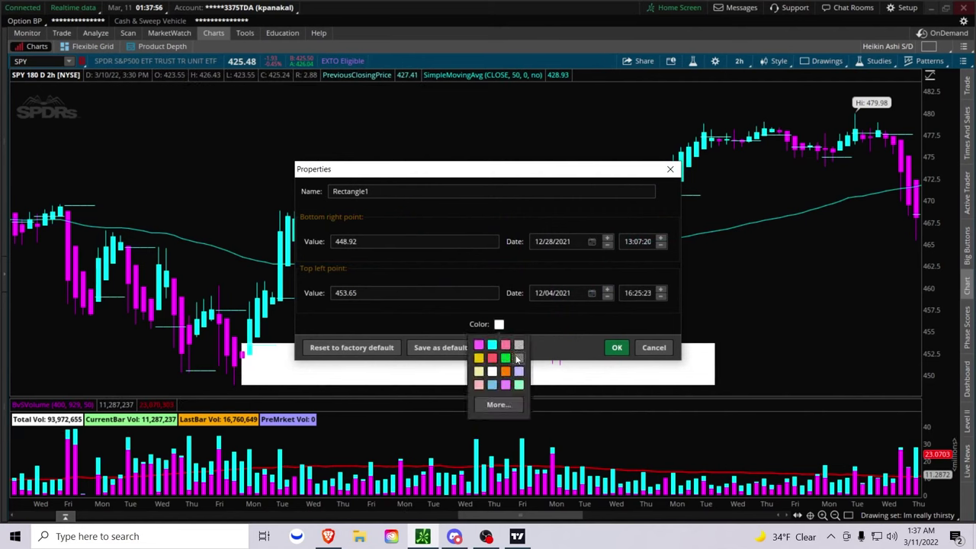
left_click(518, 358)
left_click(617, 347)
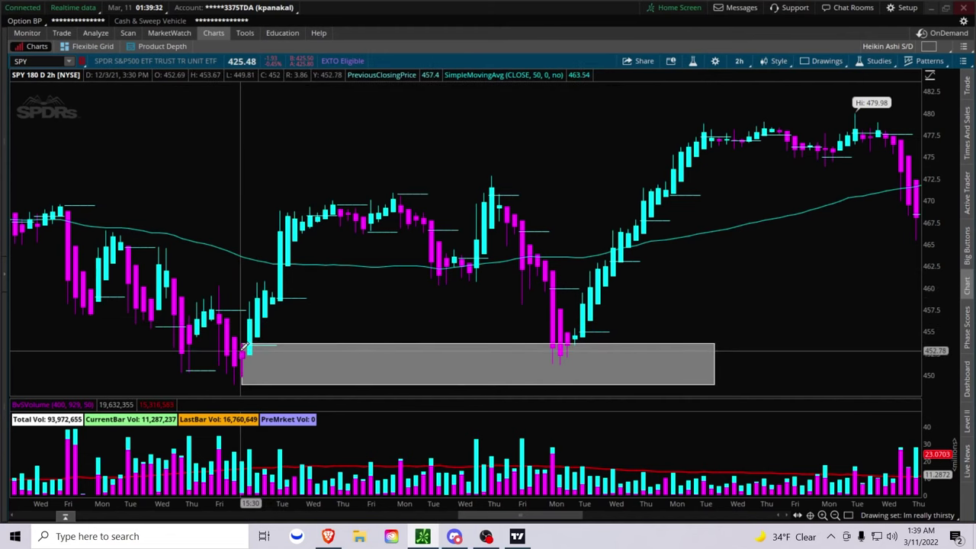
mouse_move(245, 337)
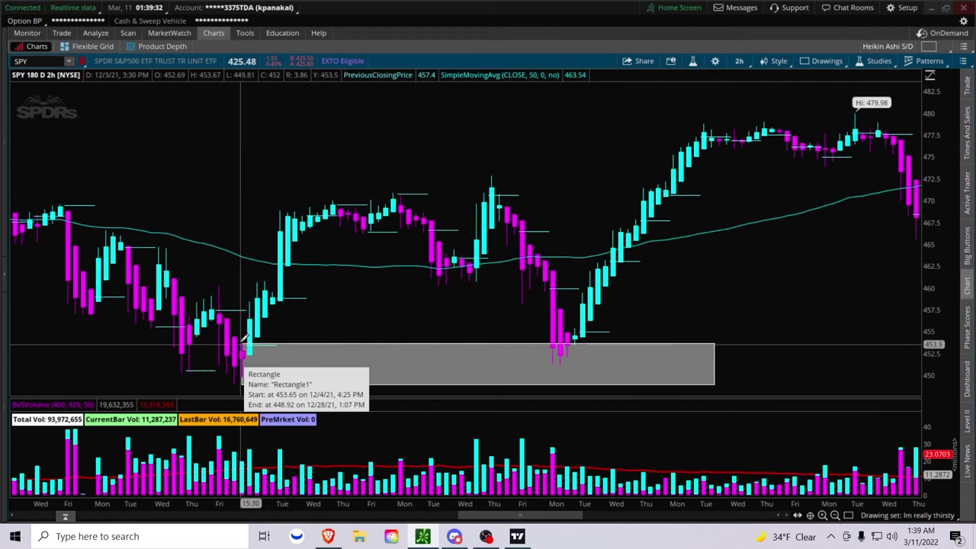
Step: Draw Rectangle2 over the 468.12–469.65 zone from 11/25/2021 to 12/31/2021 and color it grey
left_click(66, 213)
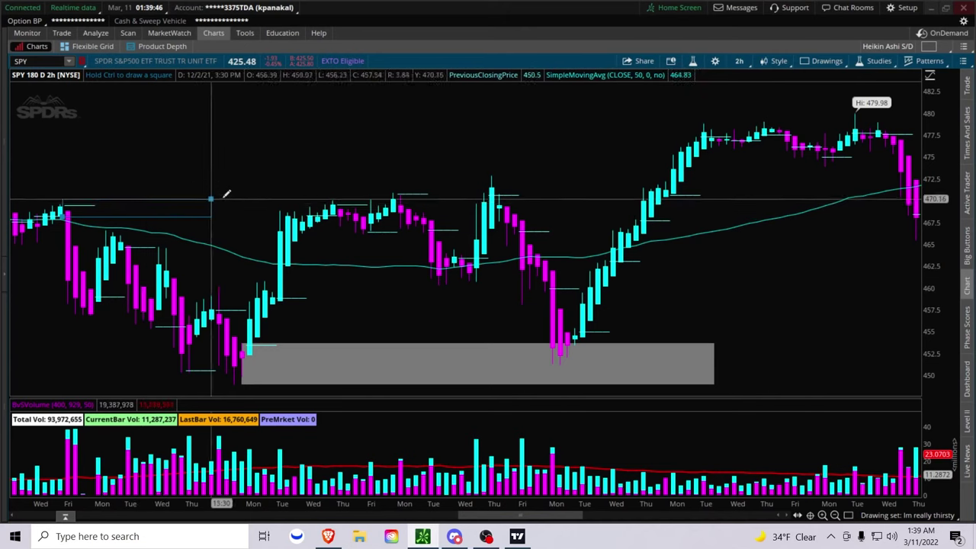
left_click(801, 202)
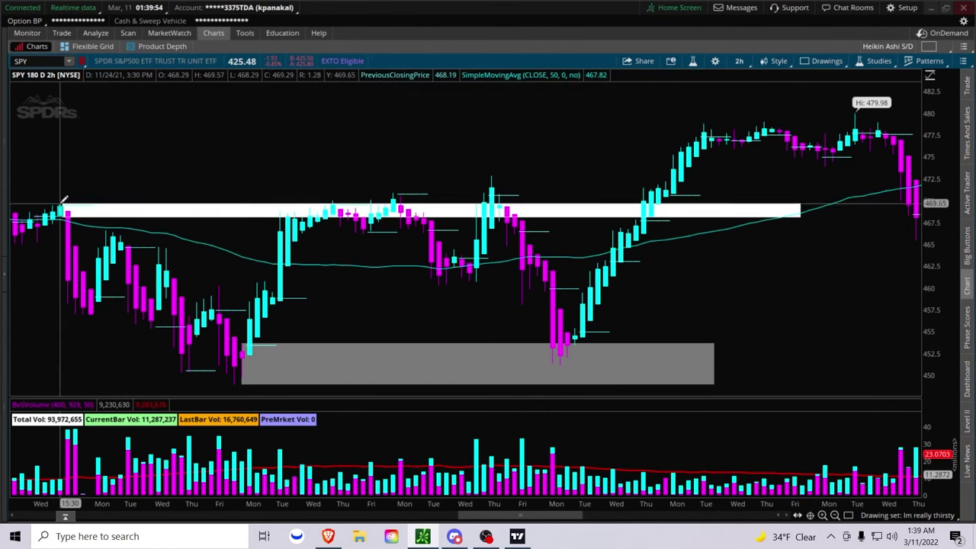
right_click(145, 217)
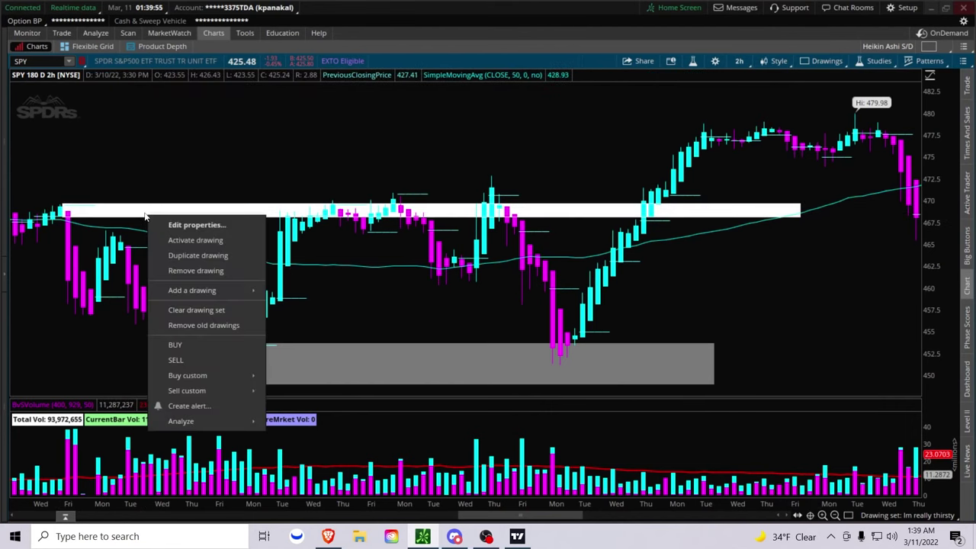
left_click(198, 239)
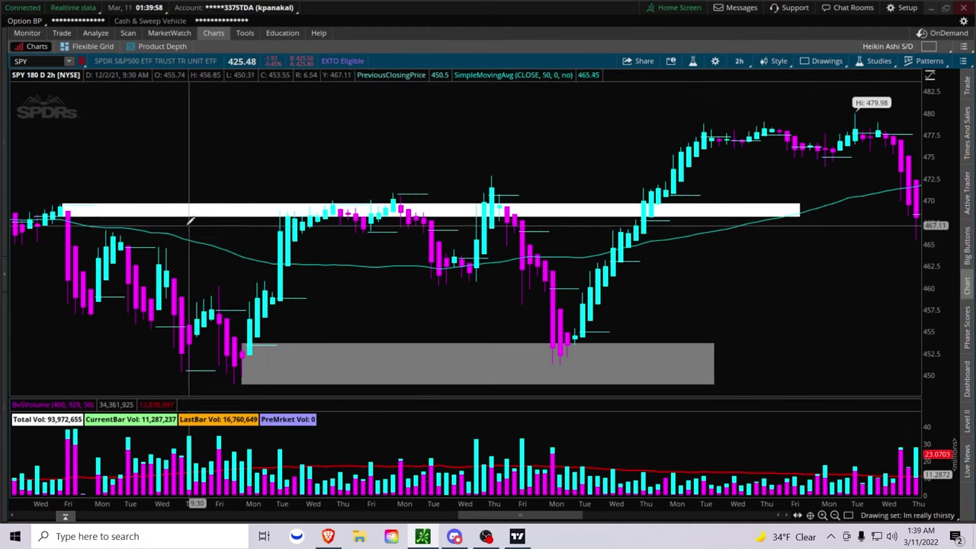
right_click(136, 213)
left_click(166, 222)
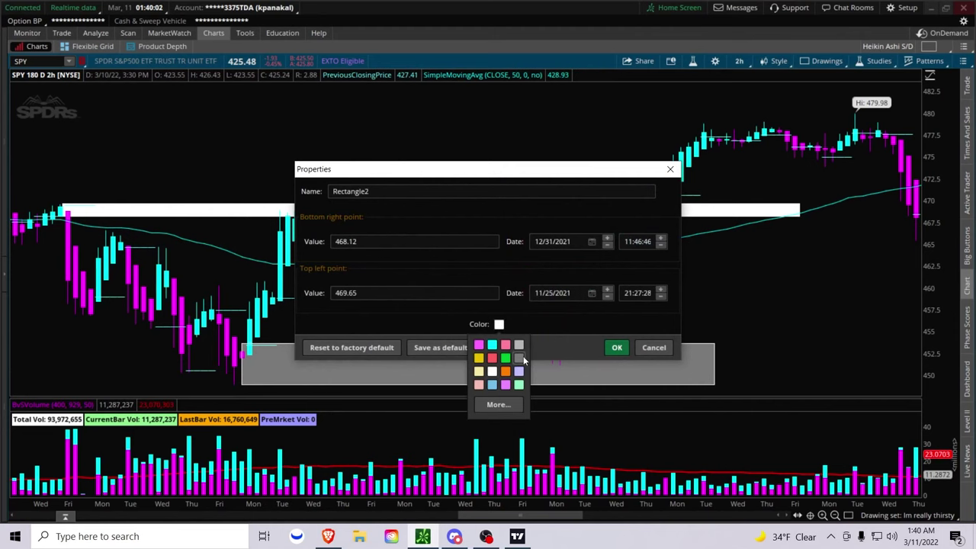
left_click(520, 356)
left_click(617, 347)
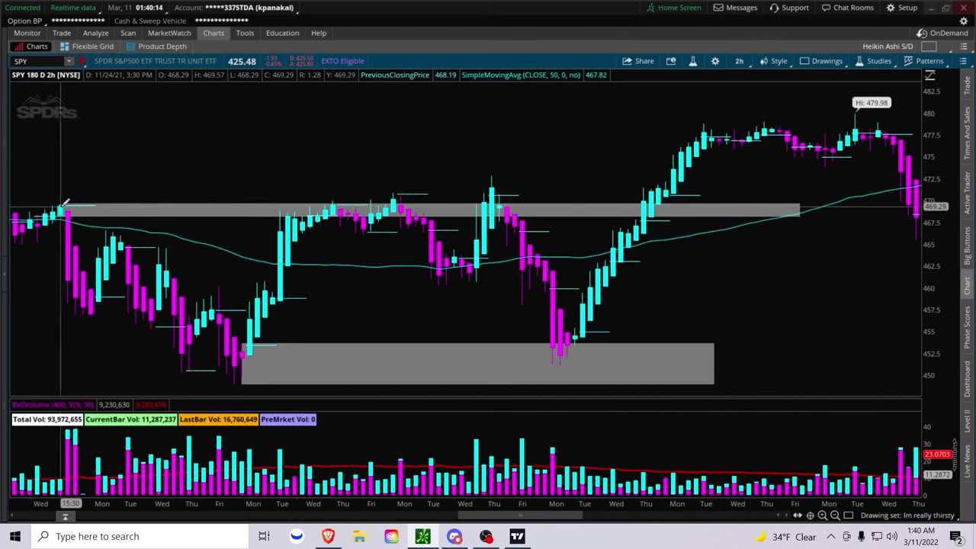
mouse_move(64, 201)
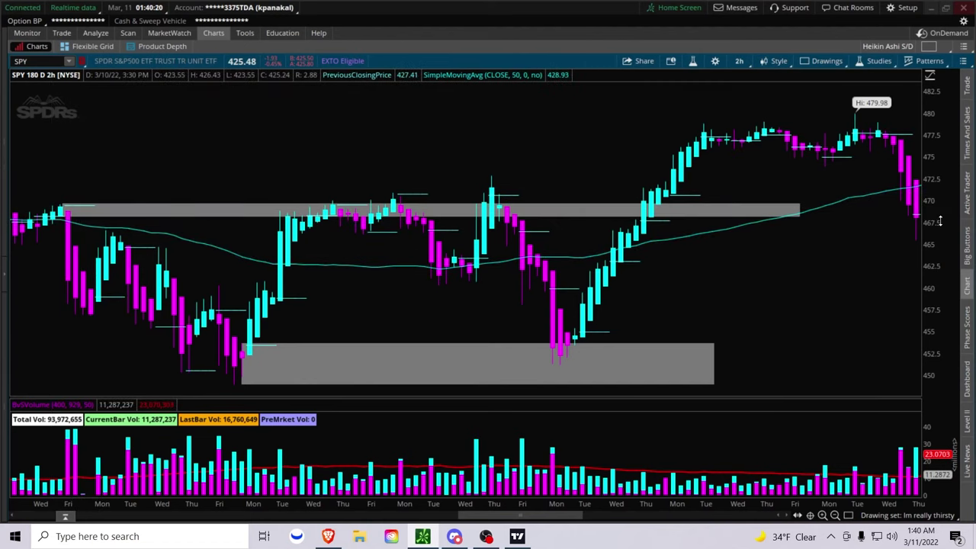
left_click_drag(939, 221, 938, 198)
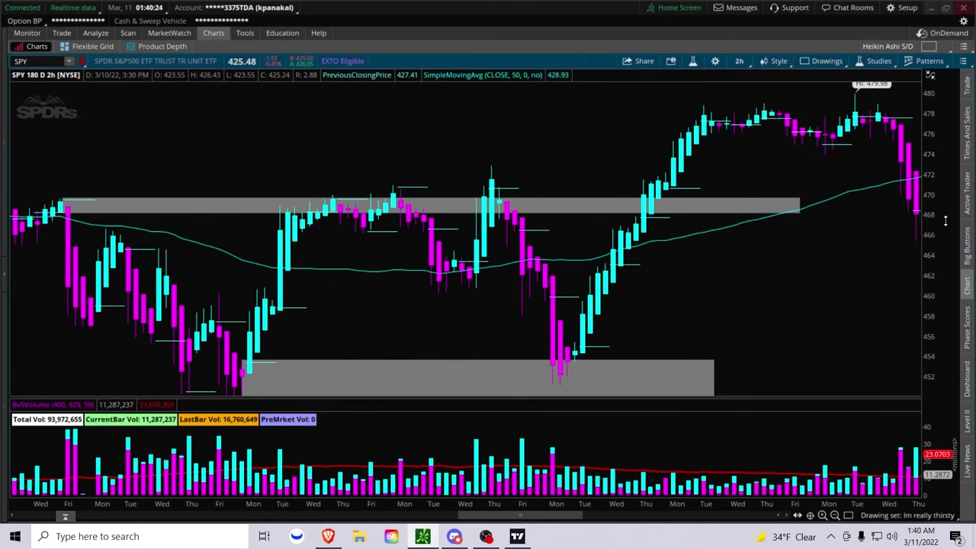
left_click_drag(946, 221, 946, 238)
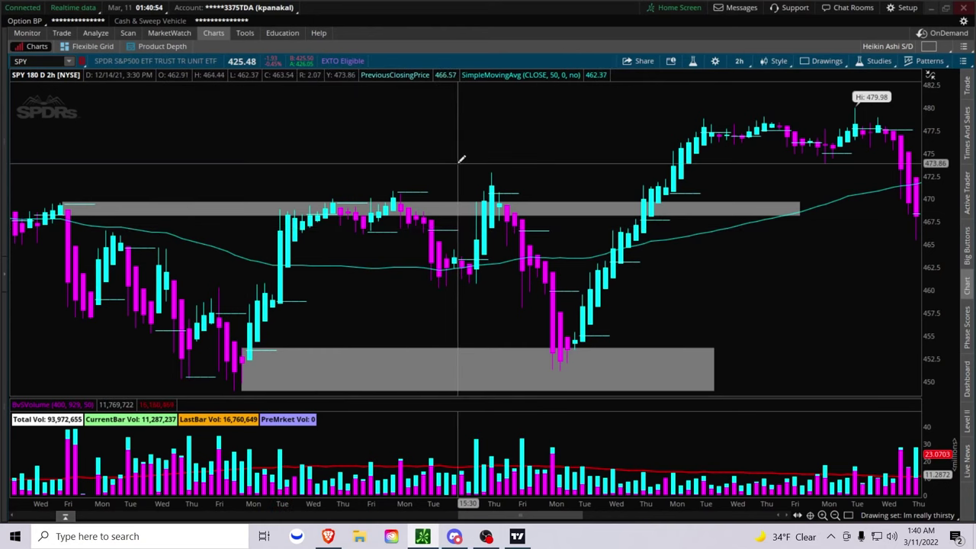
key("alt+Tab")
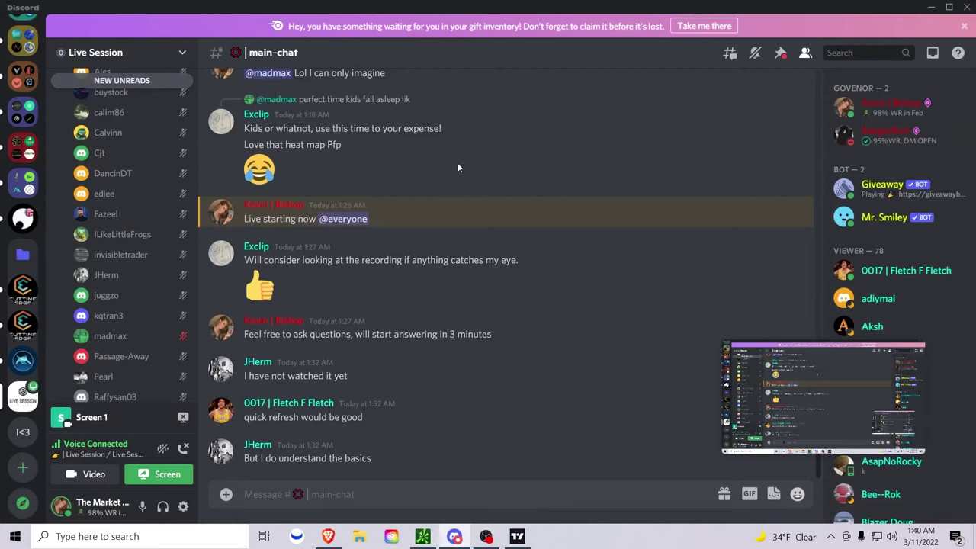
key("alt+Tab")
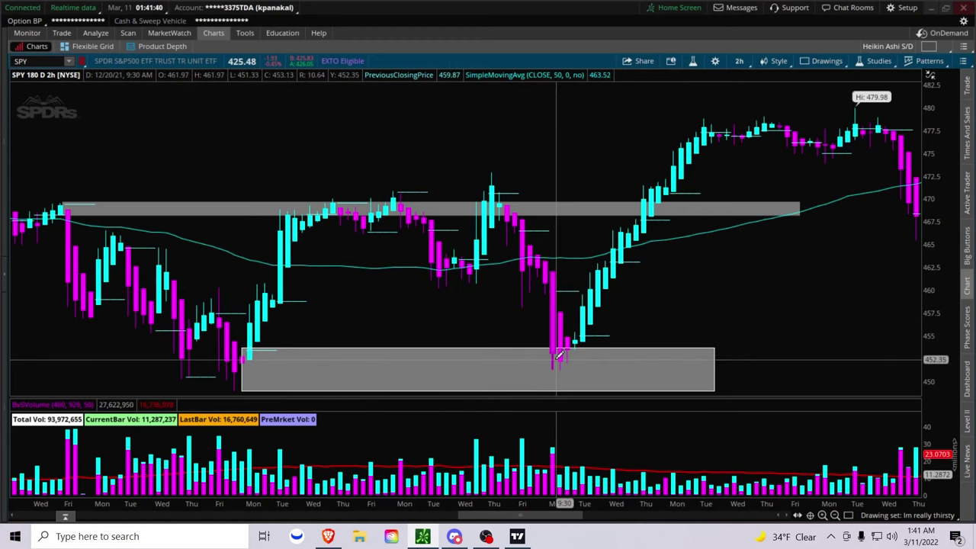
Step: Drag the price axis to compress the chart so it spans about 447.5 to 482.5
mouse_move(559, 355)
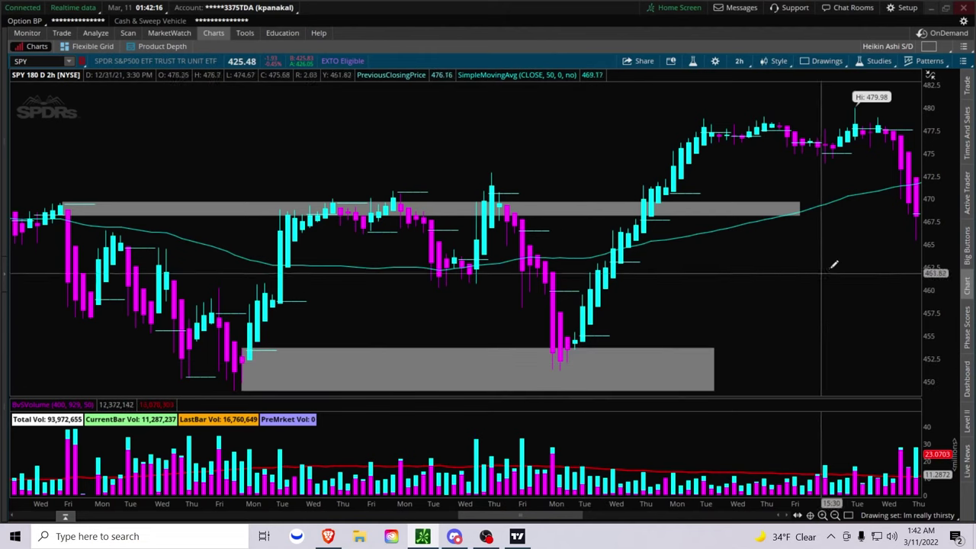
left_click_drag(936, 267, 936, 294)
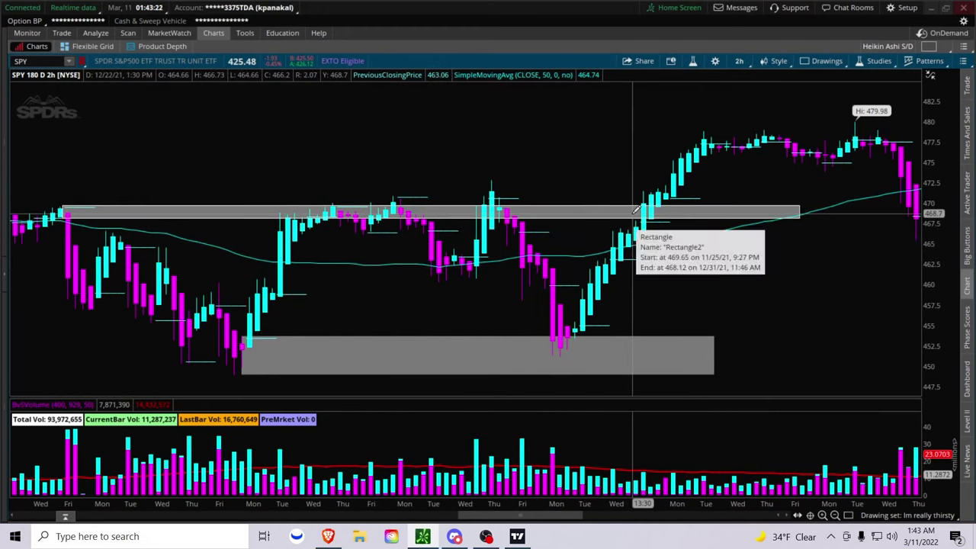
left_click(771, 61)
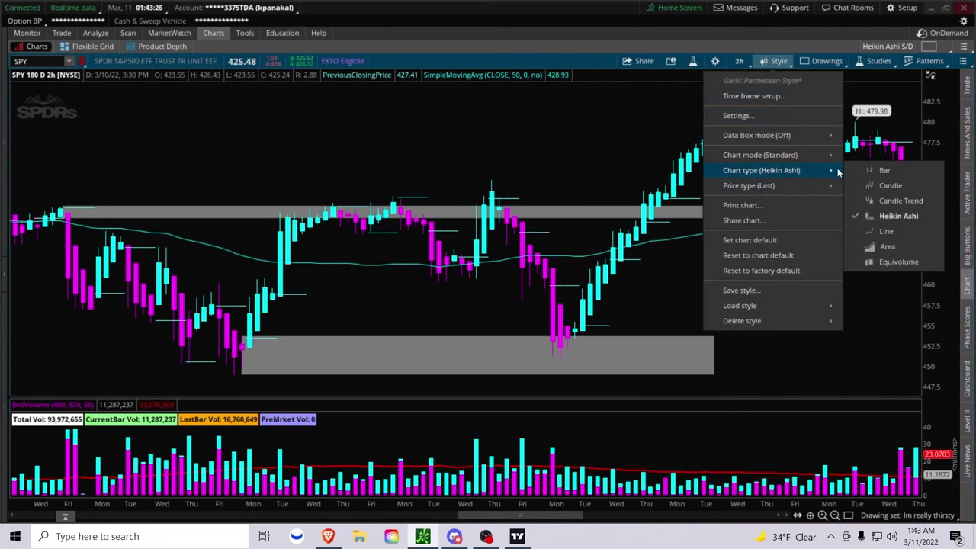
left_click(856, 183)
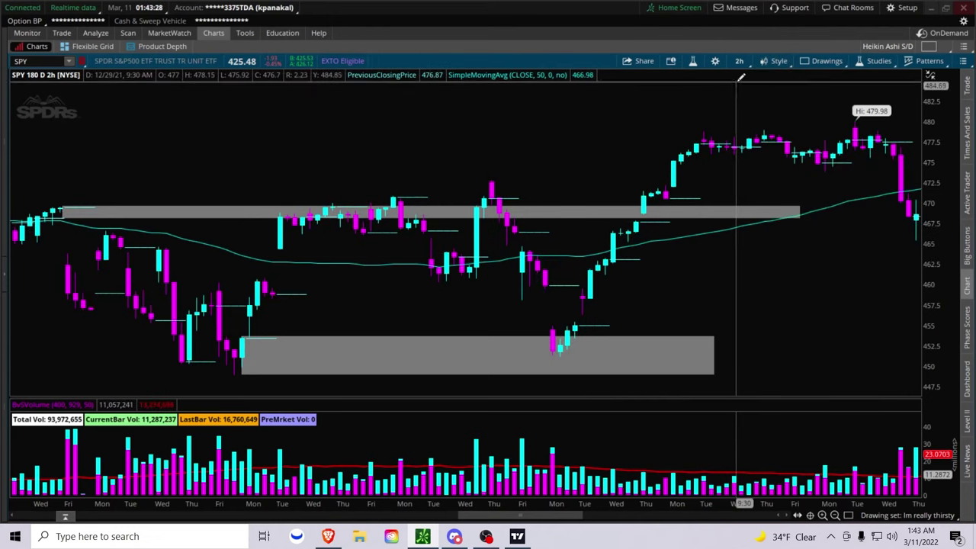
left_click(771, 61)
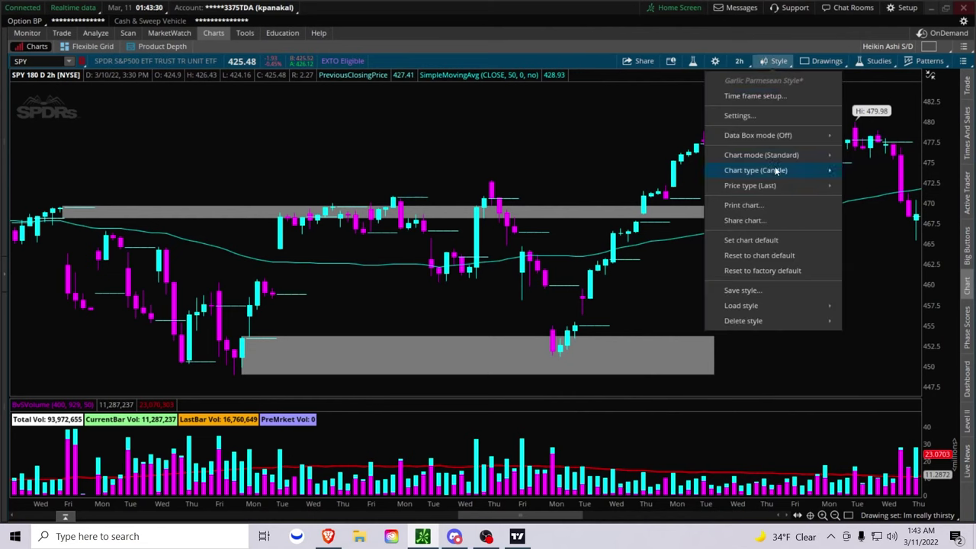
mouse_move(774, 170)
left_click(867, 170)
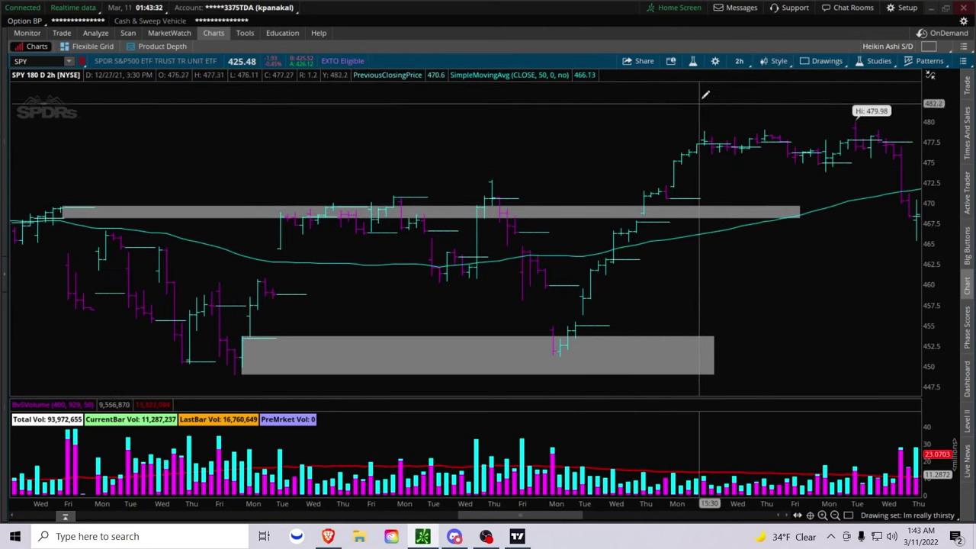
left_click(733, 64)
left_click(771, 63)
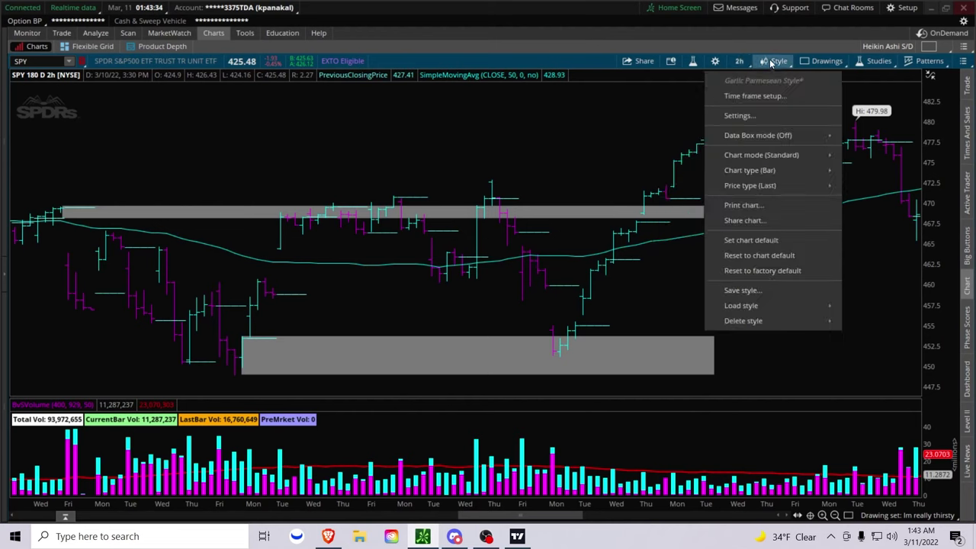
mouse_move(773, 172)
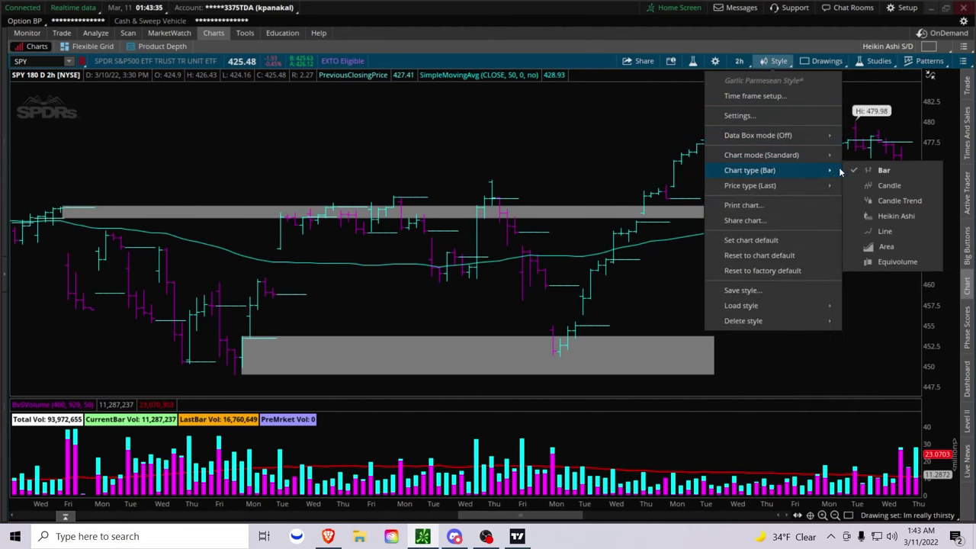
left_click(867, 216)
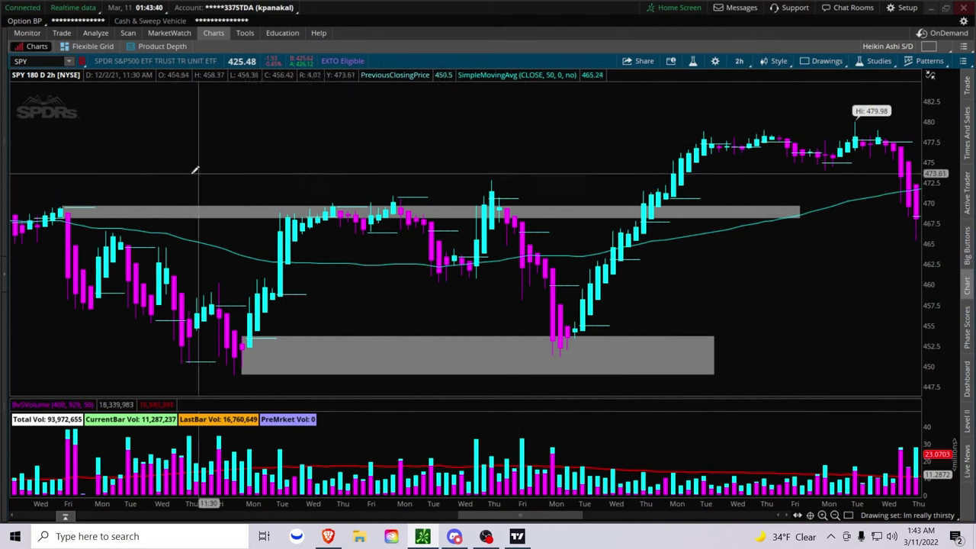
mouse_move(146, 206)
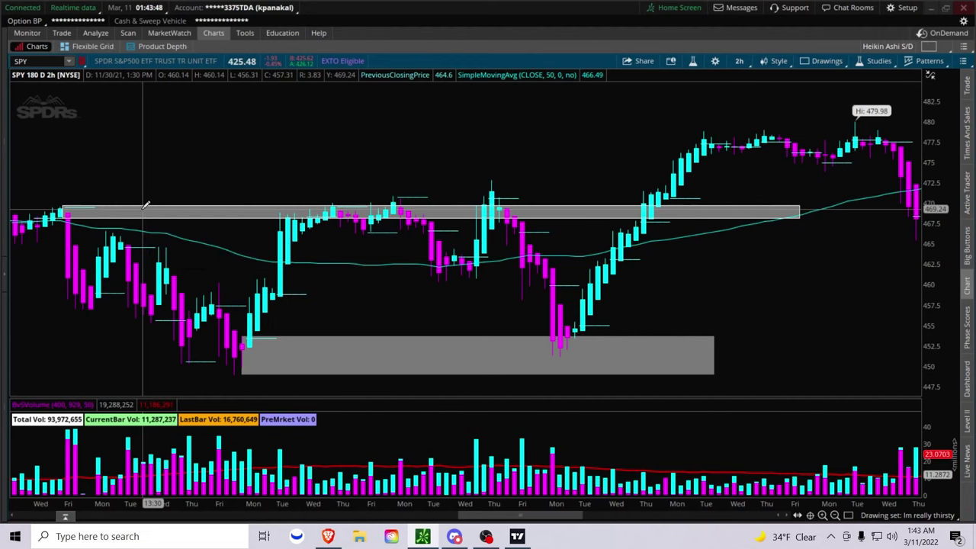
key("alt+Tab")
scroll(141, 215, "down", 2)
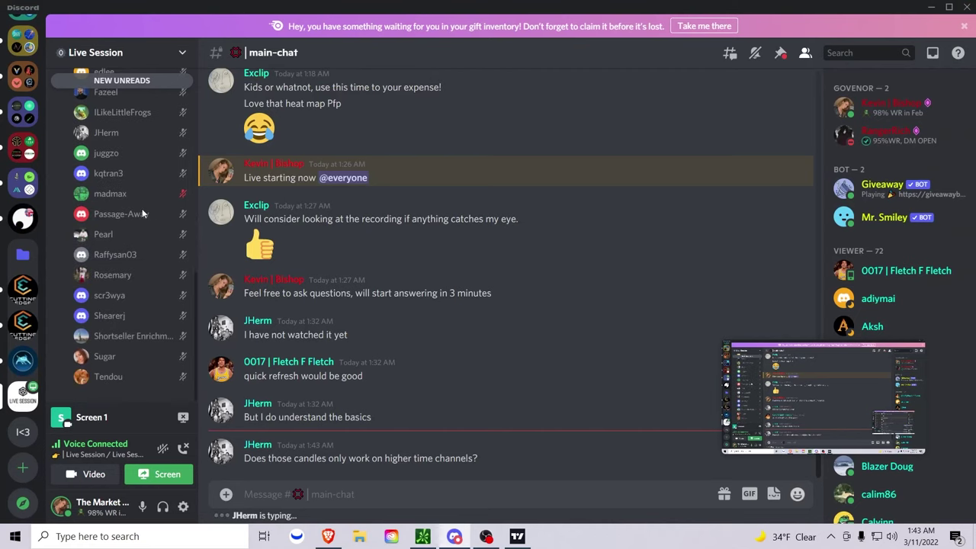
scroll(141, 214, "up", 10)
scroll(142, 214, "down", 3)
scroll(142, 213, "down", 4)
key("alt+Tab")
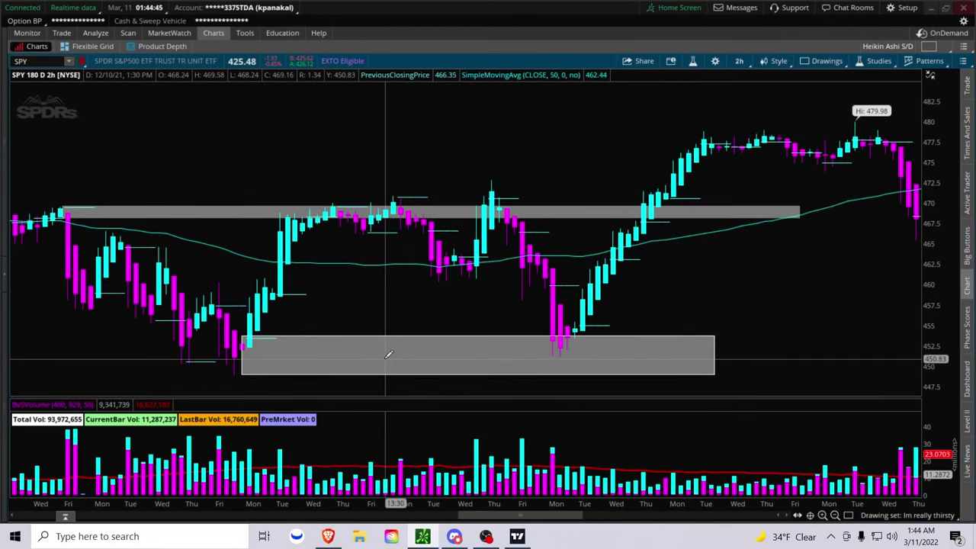
Step: Review the grey zones near 468–470 and 449–454 on the SPY 180-day 2-hour chart
mouse_move(388, 355)
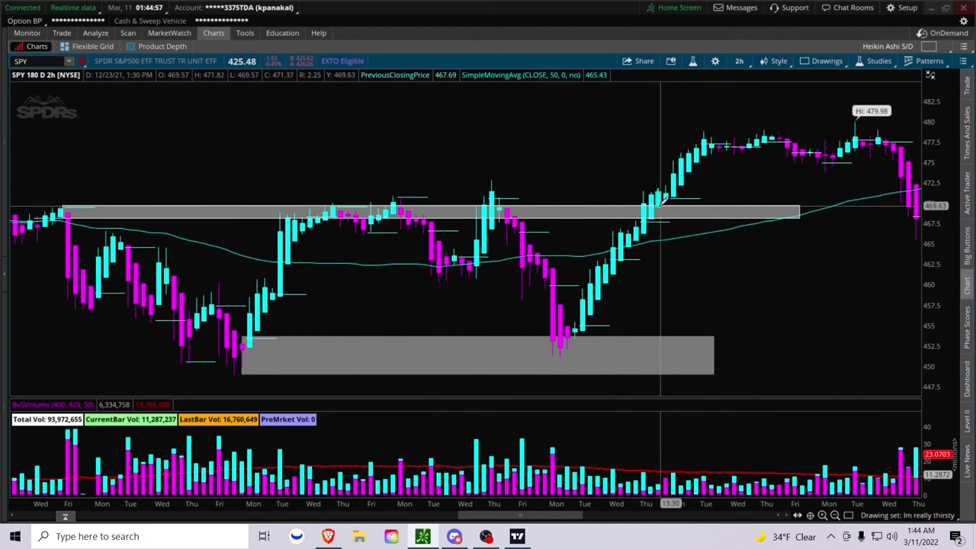
mouse_move(662, 200)
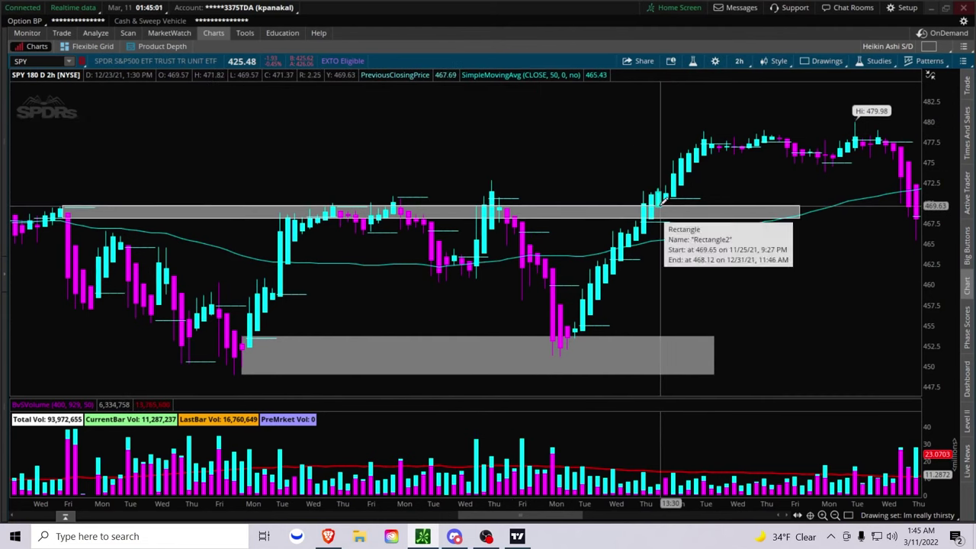
Step: Look through the timeframe settings, then switch the chart to 5 D:15m from Favorites
left_click(738, 62)
left_click(735, 81)
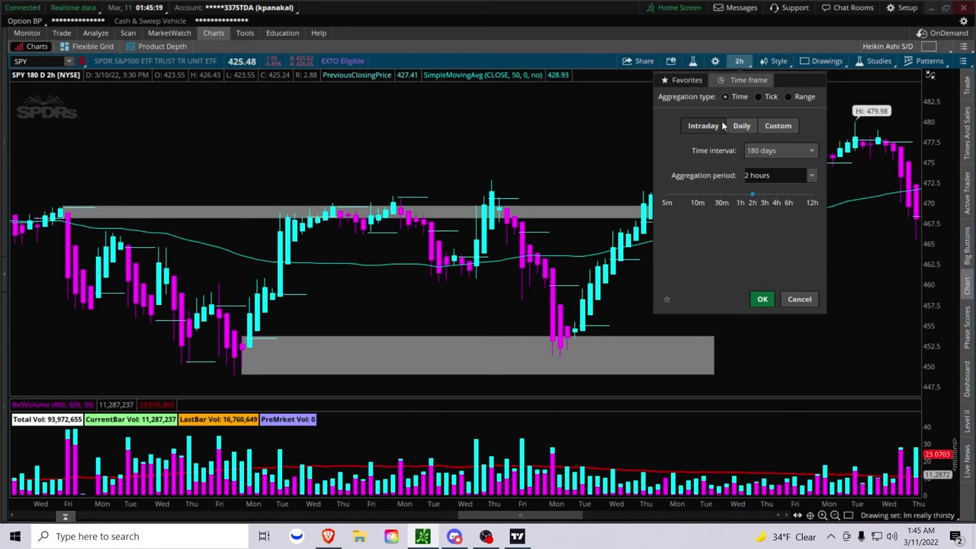
left_click(693, 81)
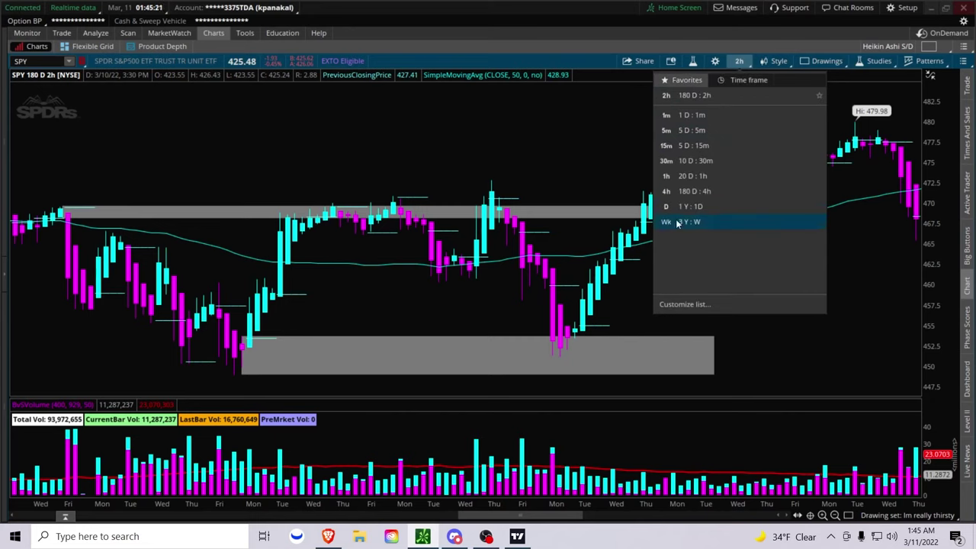
left_click(736, 84)
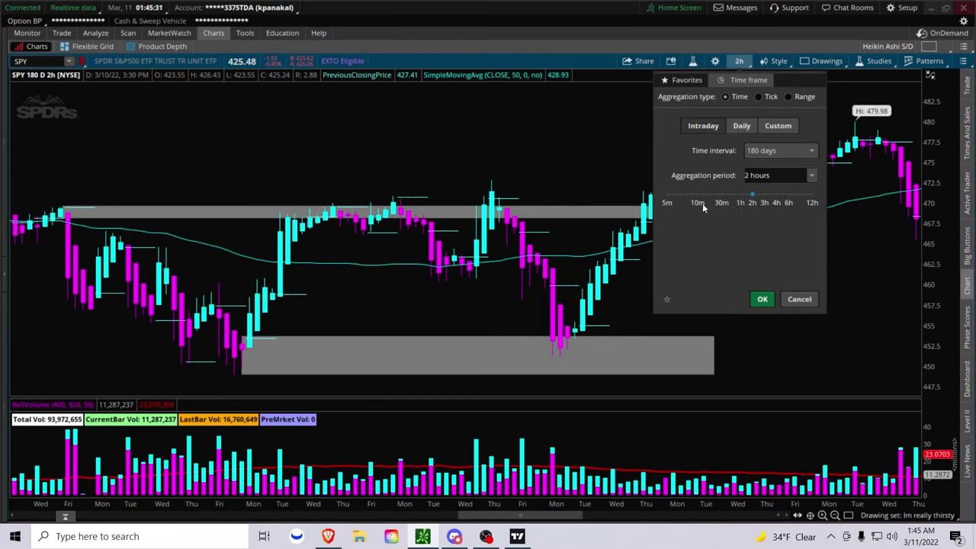
left_click(744, 51)
left_click(740, 63)
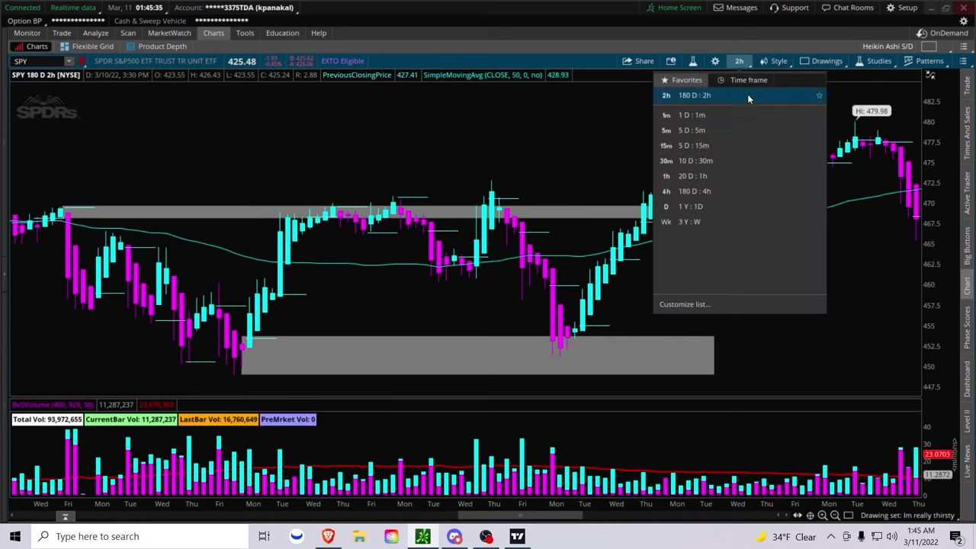
left_click(715, 145)
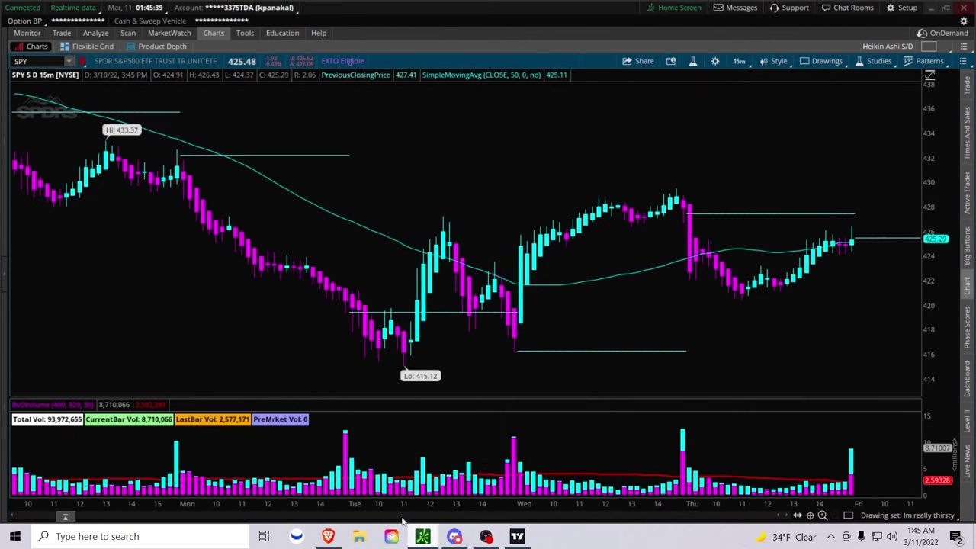
Step: Set the time interval to 180 days with 15-minute bars
left_click(740, 62)
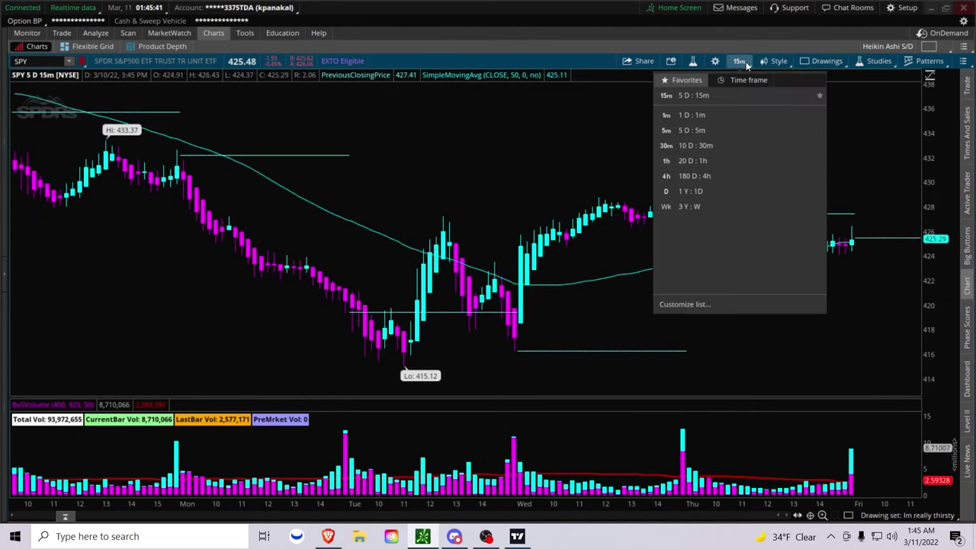
left_click(747, 80)
left_click(773, 153)
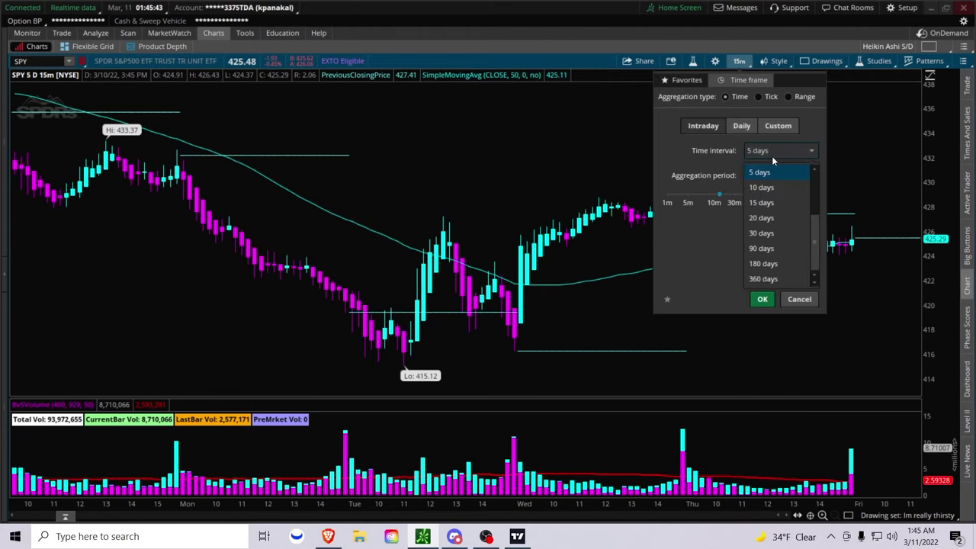
left_click(776, 251)
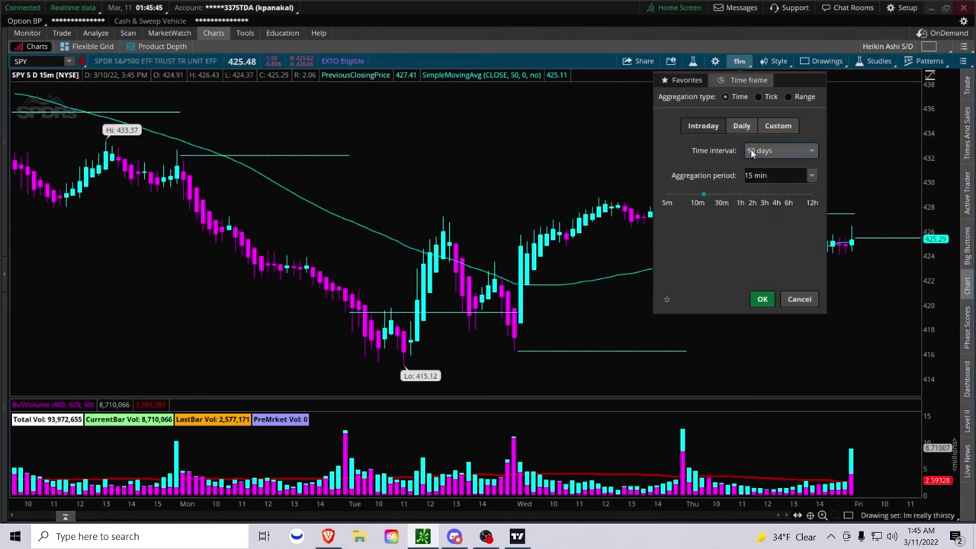
left_click(753, 151)
left_click(764, 263)
left_click(762, 300)
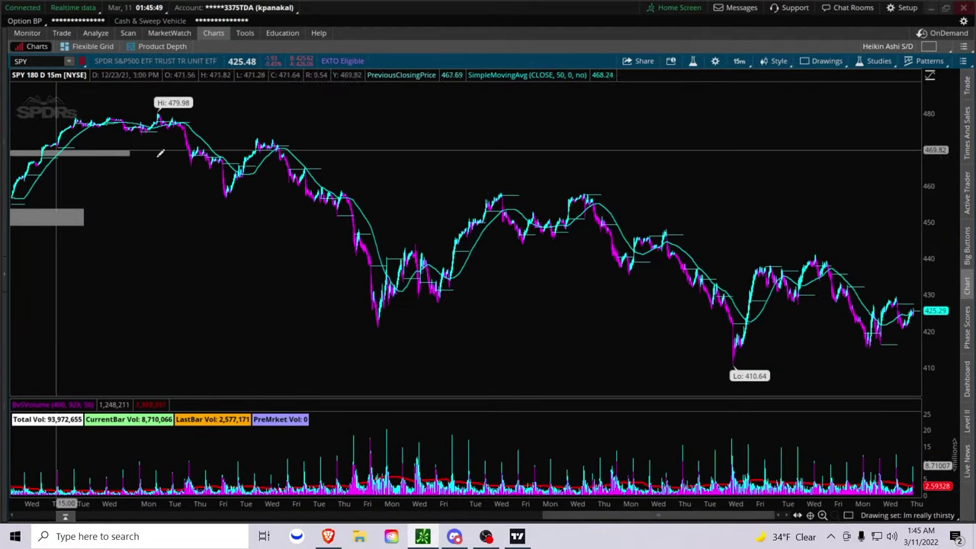
Step: Change the time interval to 360 days for 1-hour Heikin Ashi bars
left_click(739, 61)
left_click(755, 81)
left_click(791, 161)
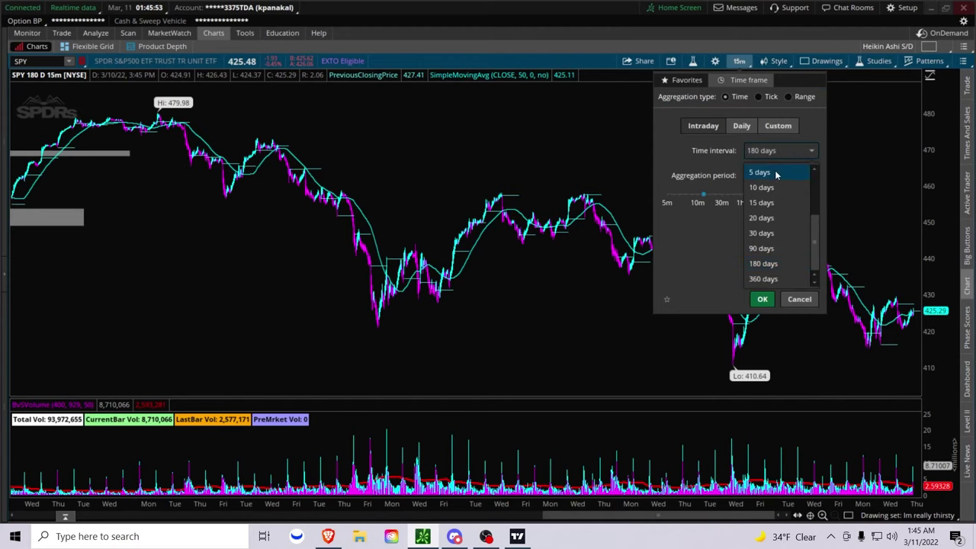
left_click(781, 272)
left_click(763, 298)
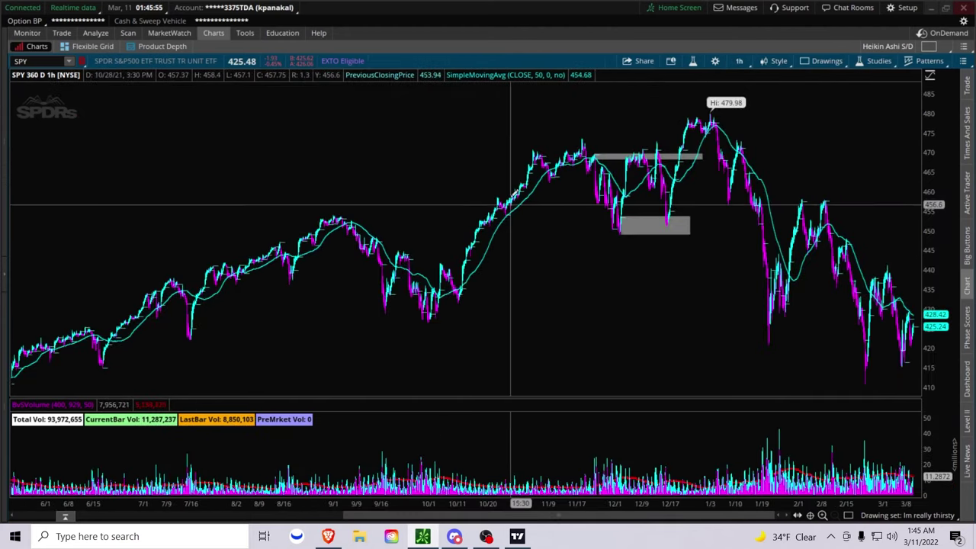
scroll(638, 331, "up", 3)
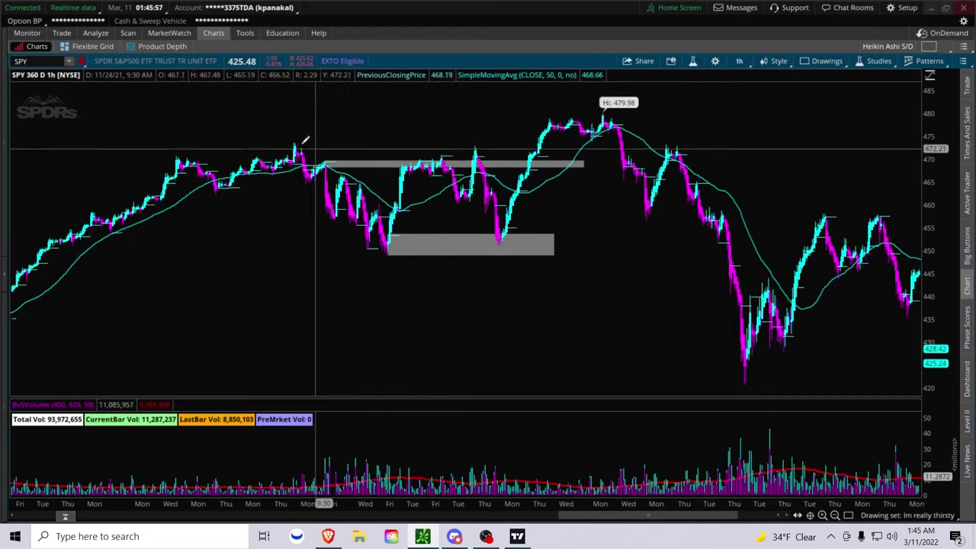
Step: Zoom the 1-hour chart into mid-to-late December 2021 around the two grey zones
left_click_drag(234, 229, 621, 229)
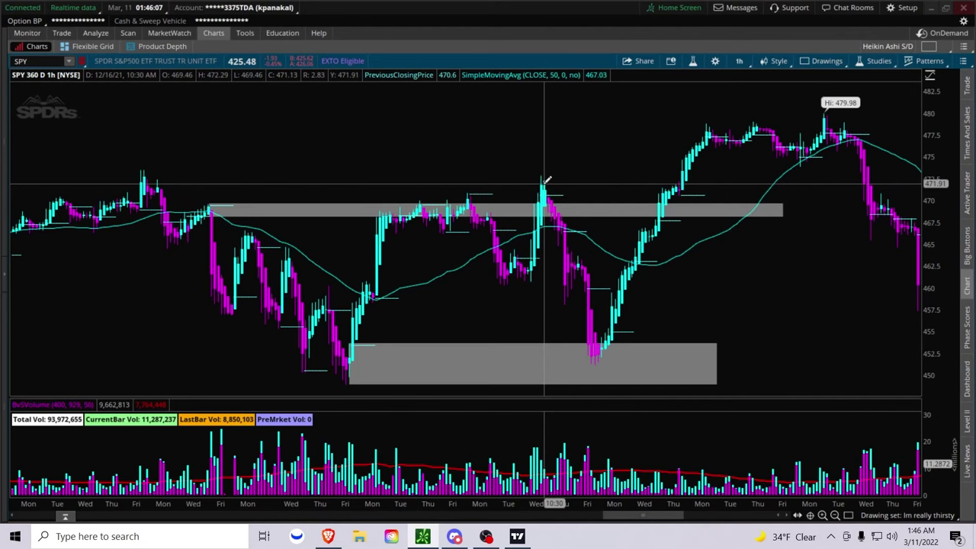
left_click_drag(402, 157, 919, 153)
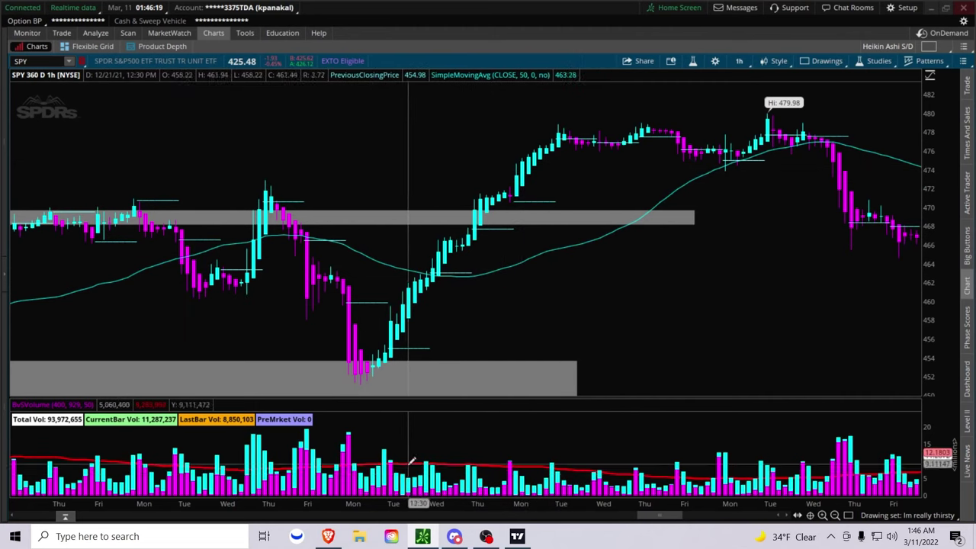
left_click(742, 61)
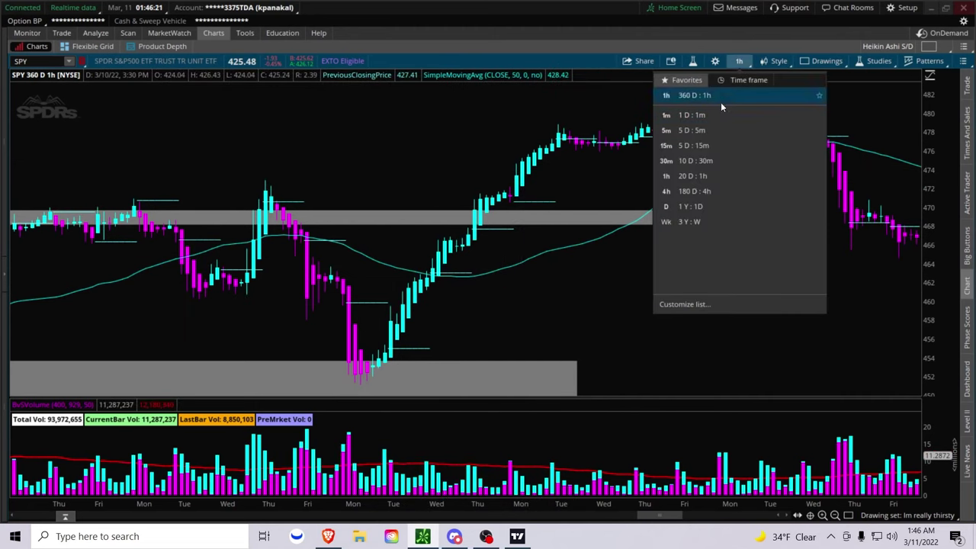
Step: Set the aggregation period to 2 hours and zoom into the stretch with the grey zones
left_click(751, 80)
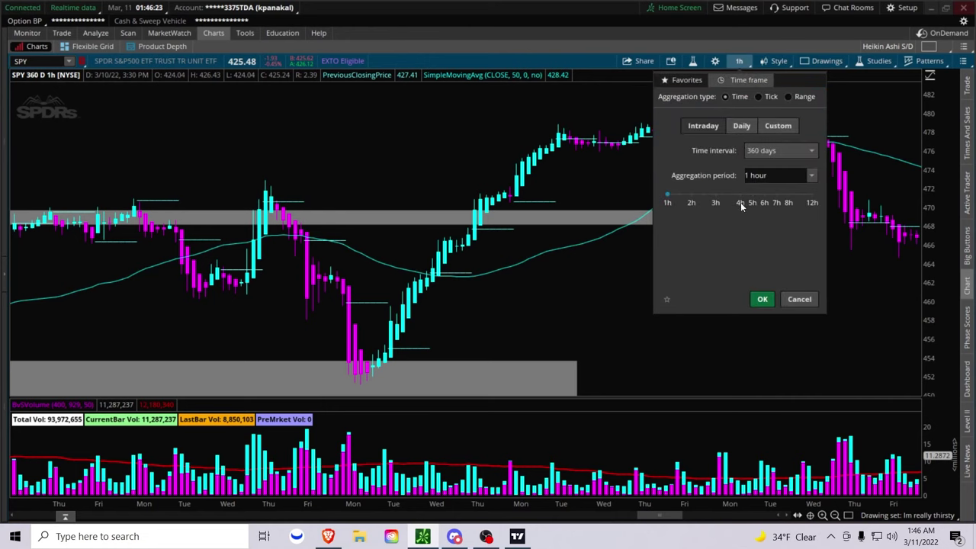
left_click(692, 195)
left_click(762, 299)
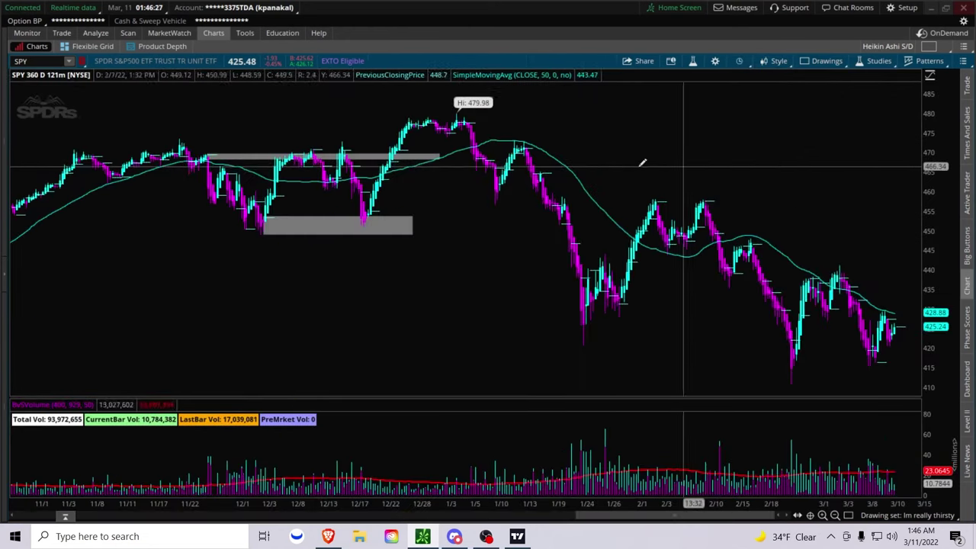
left_click_drag(116, 100, 492, 101)
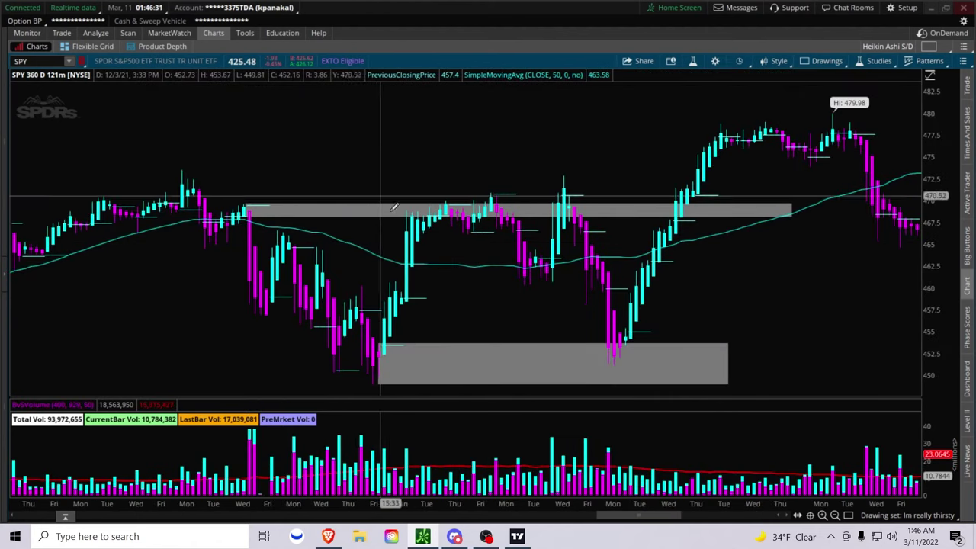
Step: Switch the chart to 90 days of 15-minute bars and zoom into part of it
left_click(777, 63)
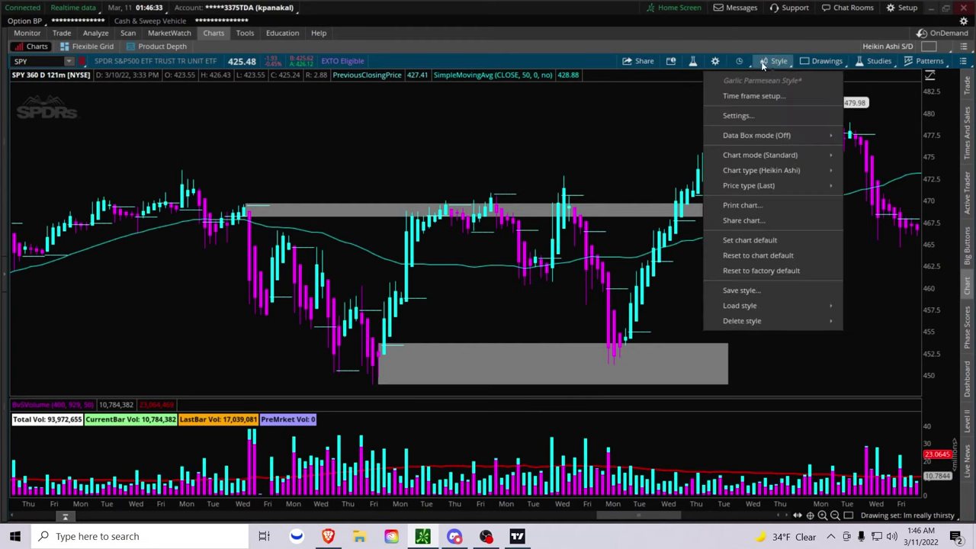
left_click(741, 62)
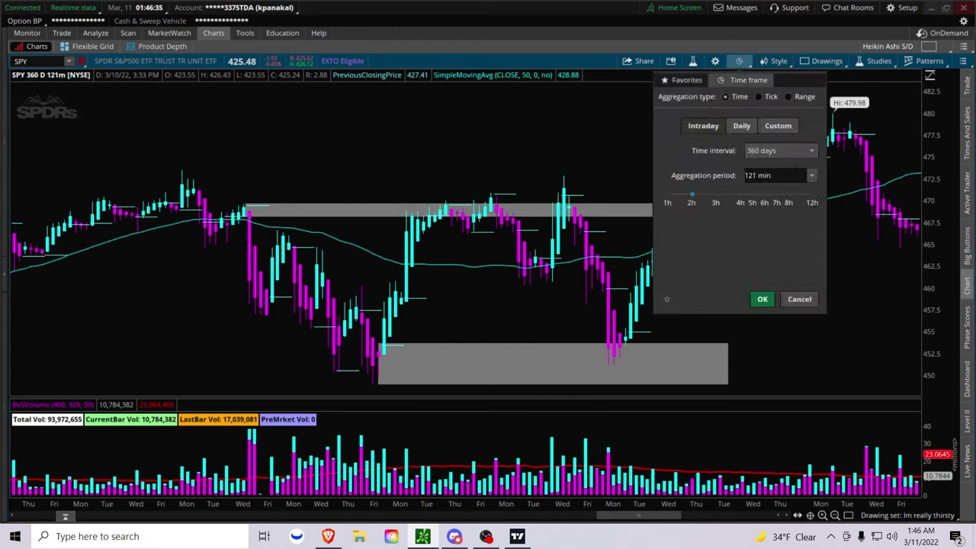
left_click(773, 151)
left_click(762, 249)
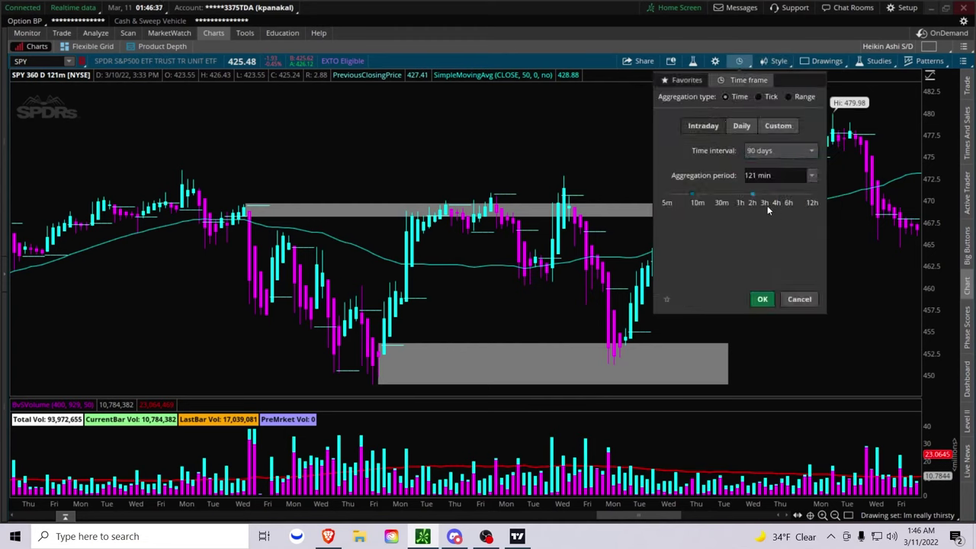
mouse_move(702, 196)
left_mouse_down()
mouse_move(743, 198)
mouse_move(702, 209)
left_mouse_up()
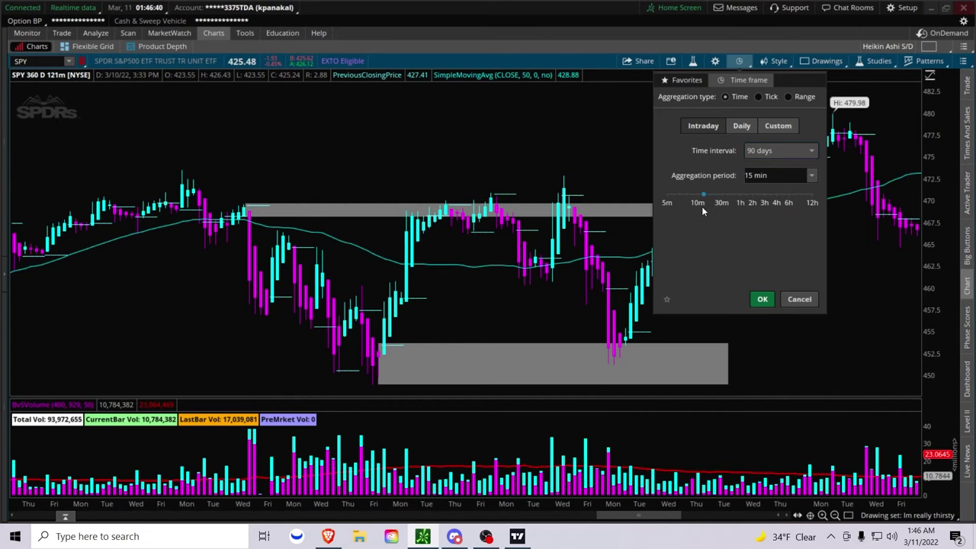
left_click(761, 299)
left_click_drag(364, 153, 652, 172)
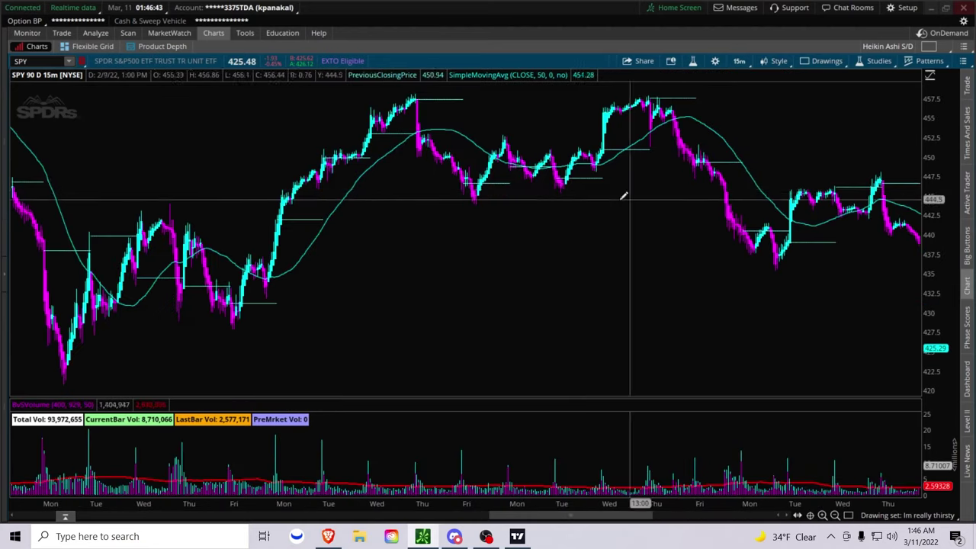
Step: Zoom to 2/1–2/14/22 and draw a rectangle across the early-February highs near 456.8–458.3
left_click_drag(366, 100, 745, 99)
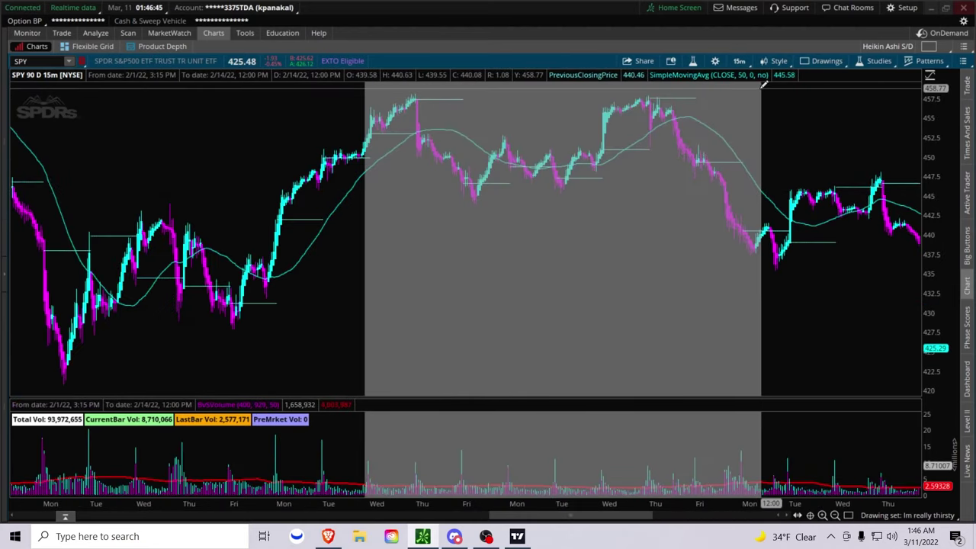
left_click(129, 93)
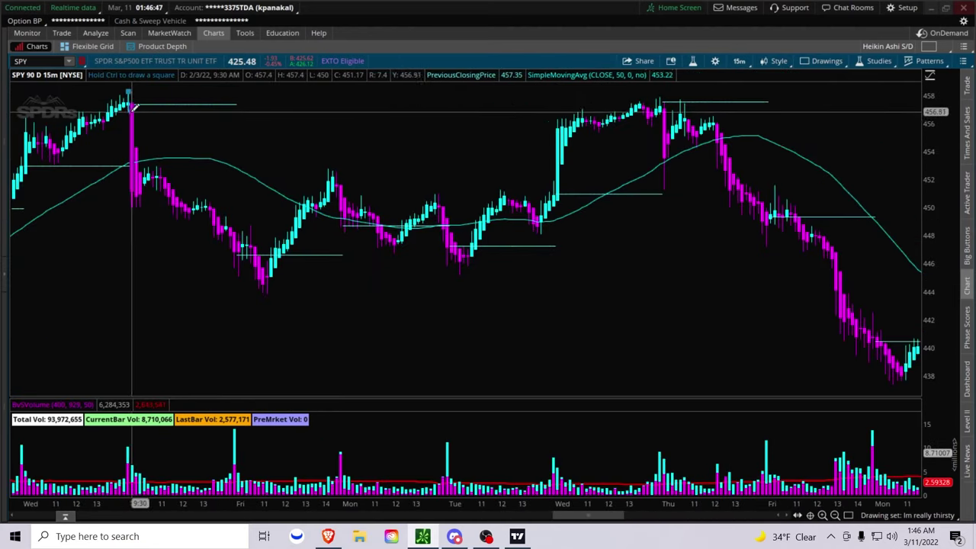
left_click(811, 111)
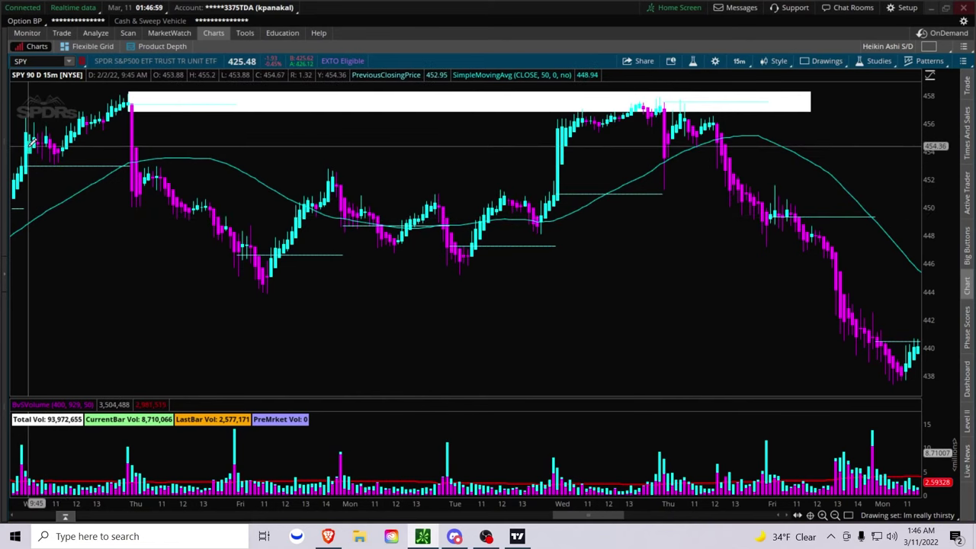
Step: Change the new Rectangle3's color from white to grey in its properties
right_click(249, 106)
left_click(314, 117)
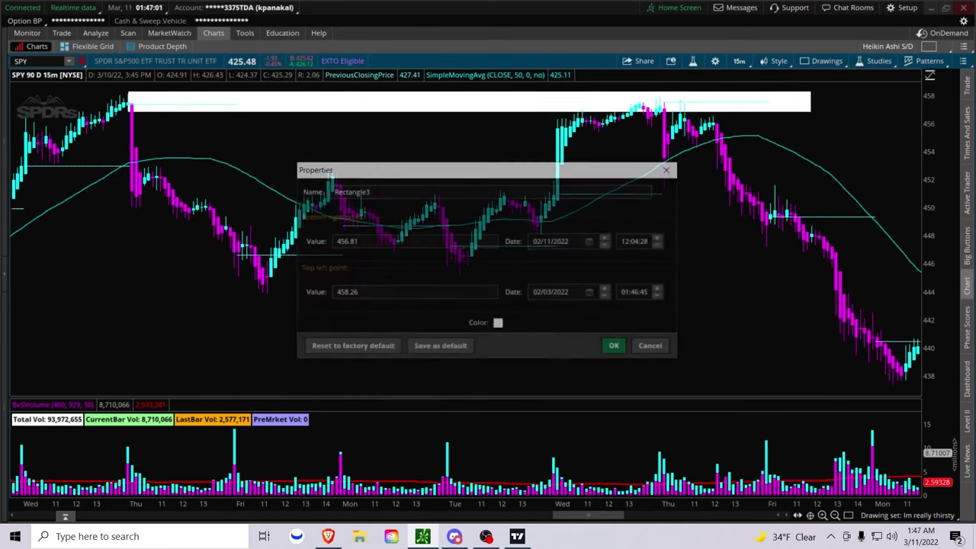
left_click(500, 325)
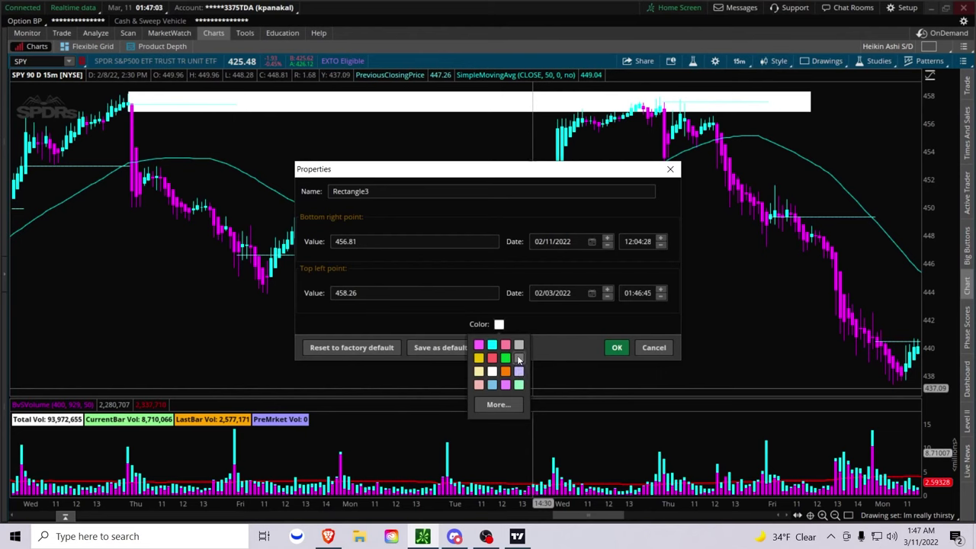
left_click(519, 359)
left_click(615, 347)
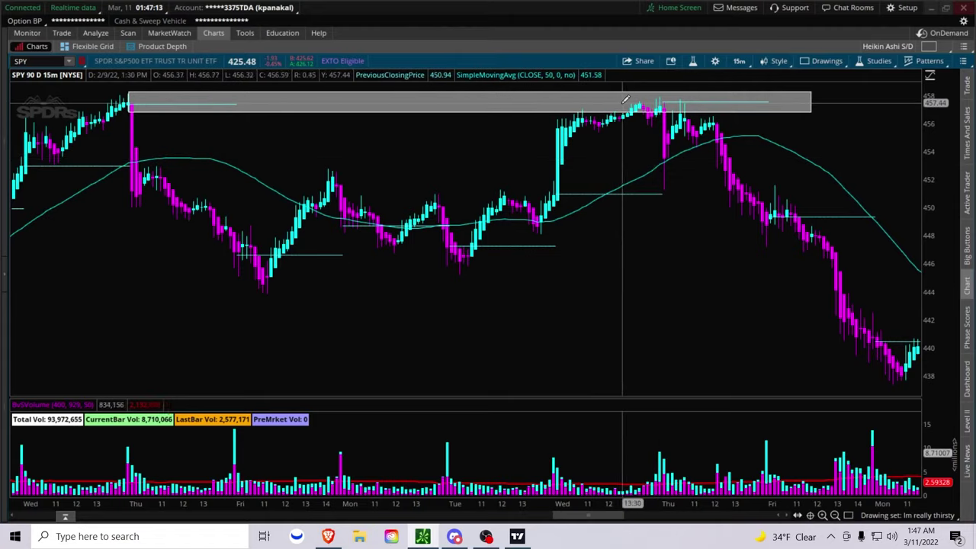
Step: Zoom to late January–early February and draw a rectangle from about 444.8 to 447.5 ending 2/1/22
left_click_drag(493, 344, 660, 257)
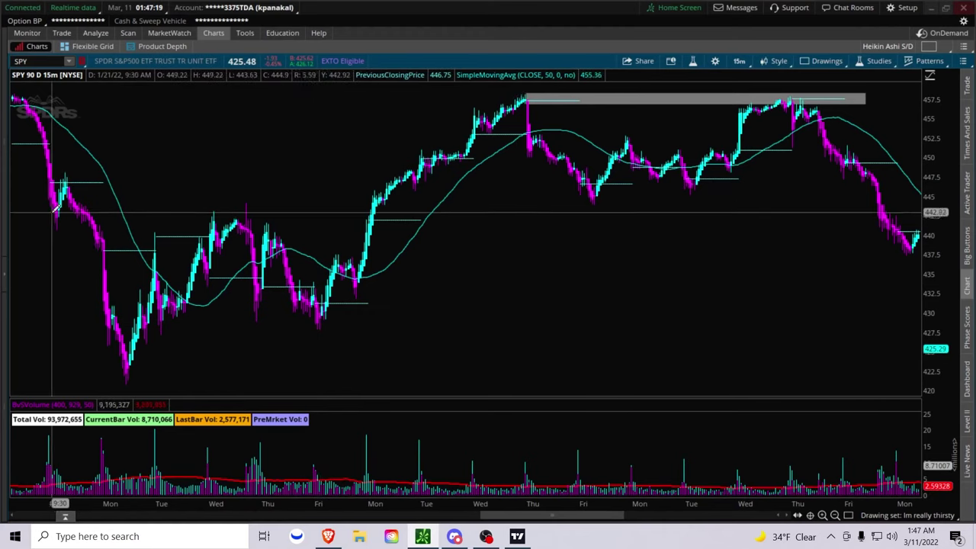
left_click_drag(55, 206, 490, 187)
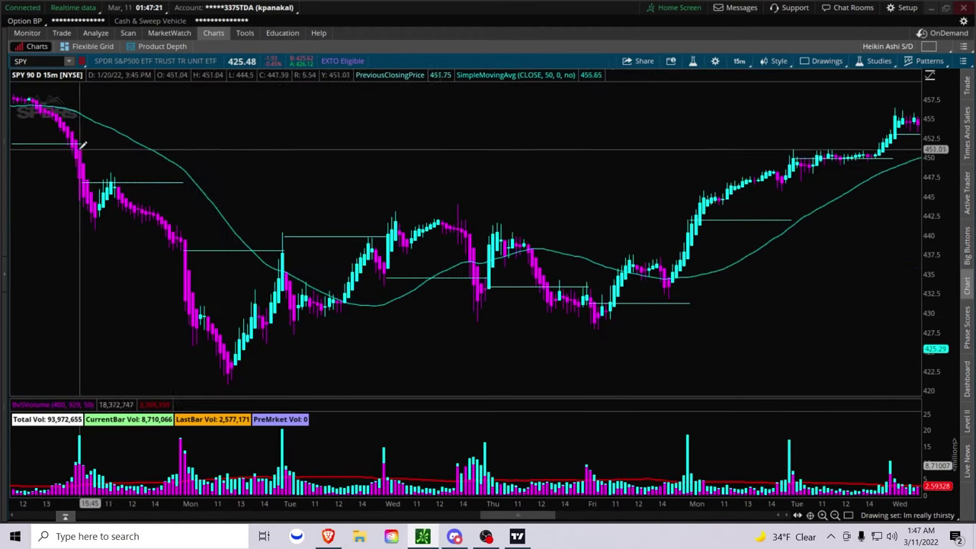
left_click(114, 177)
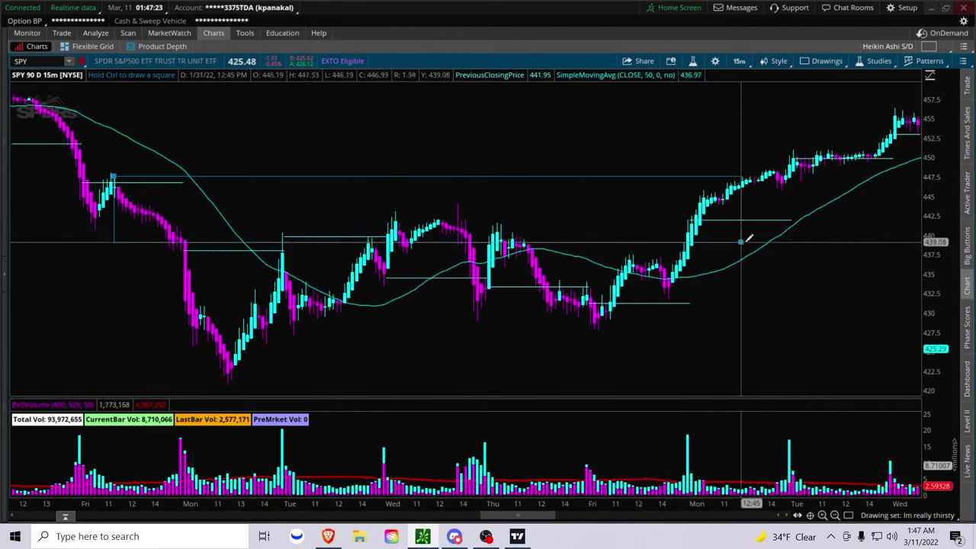
left_click(822, 198)
Step: Make Rectangle4 (444.8–447.58, 1/21/22–2/1/22) grey through its Edit properties dialog
right_click(325, 190)
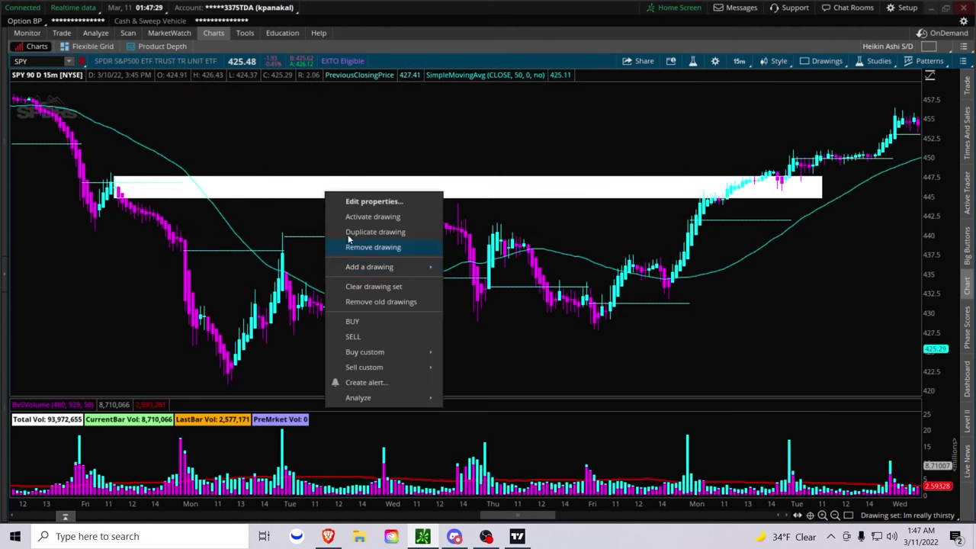
left_click(370, 206)
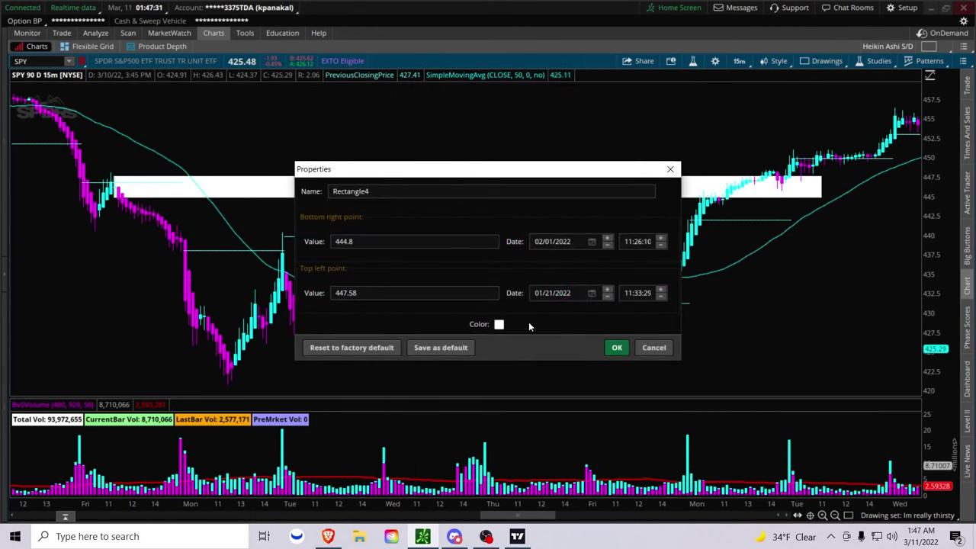
left_click(499, 324)
left_click(519, 358)
left_click(617, 347)
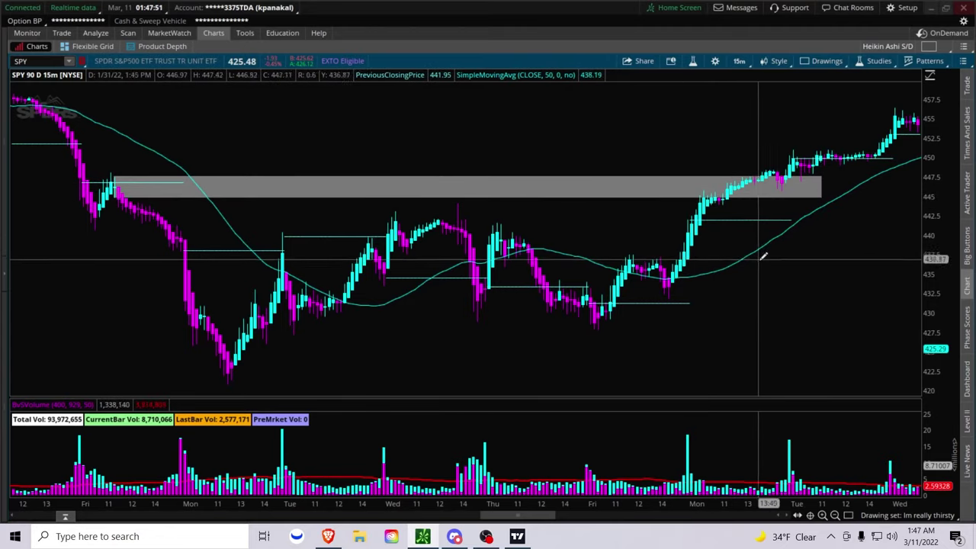
Step: Widen the visible range and set the aggregation period to 2 hours over 90 days
left_click_drag(554, 500, 729, 494)
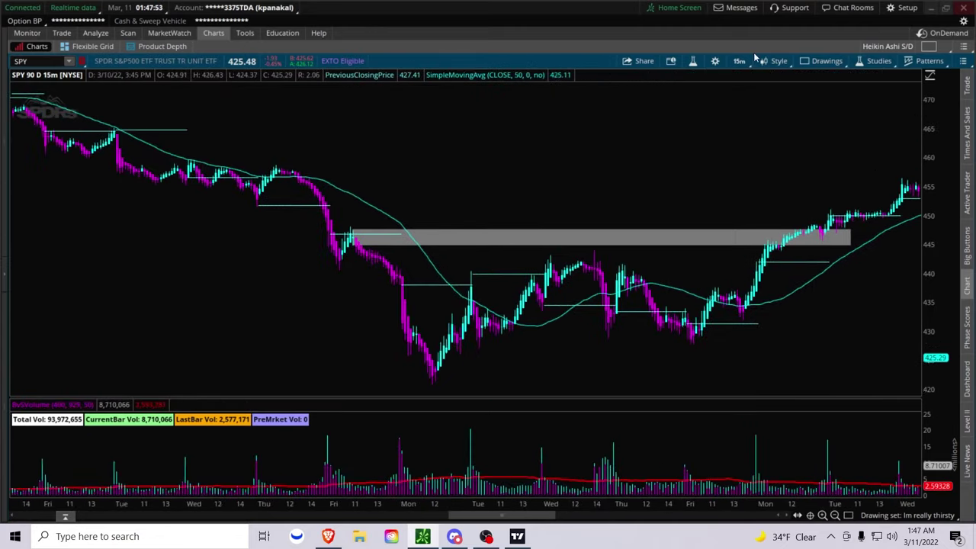
left_click(739, 61)
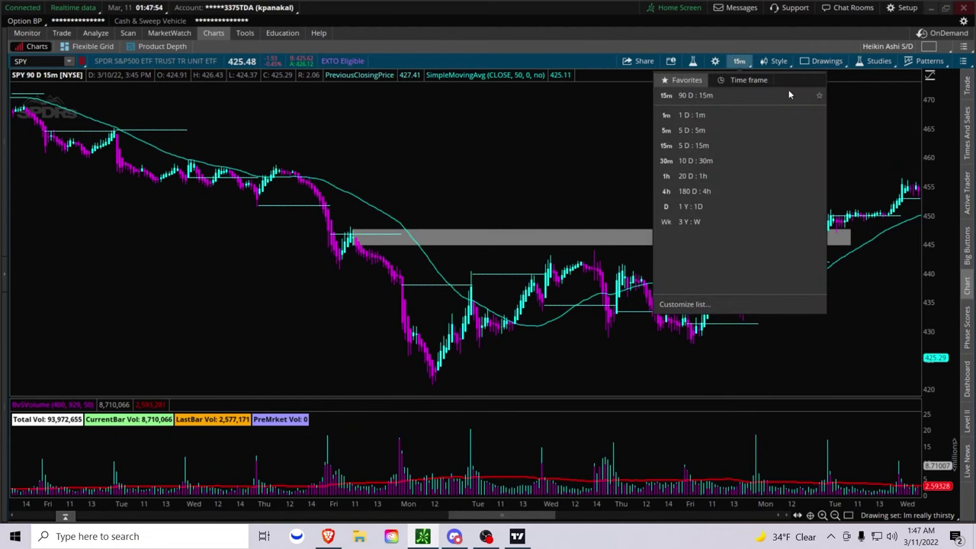
left_click(749, 82)
left_click_drag(708, 193, 755, 197)
left_click(767, 299)
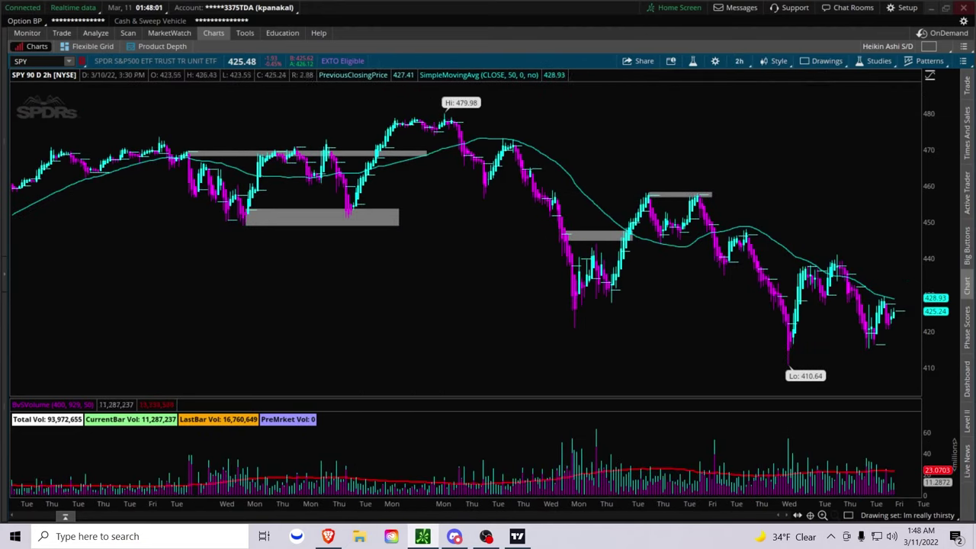
Step: Leave the time frame unchanged and switch over to the Discord main-chat
left_click(738, 62)
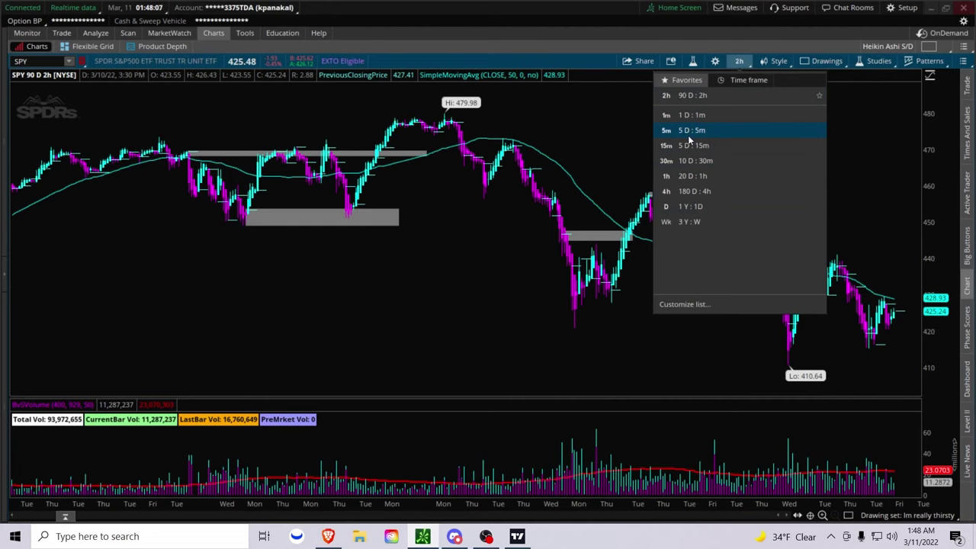
left_click(739, 61)
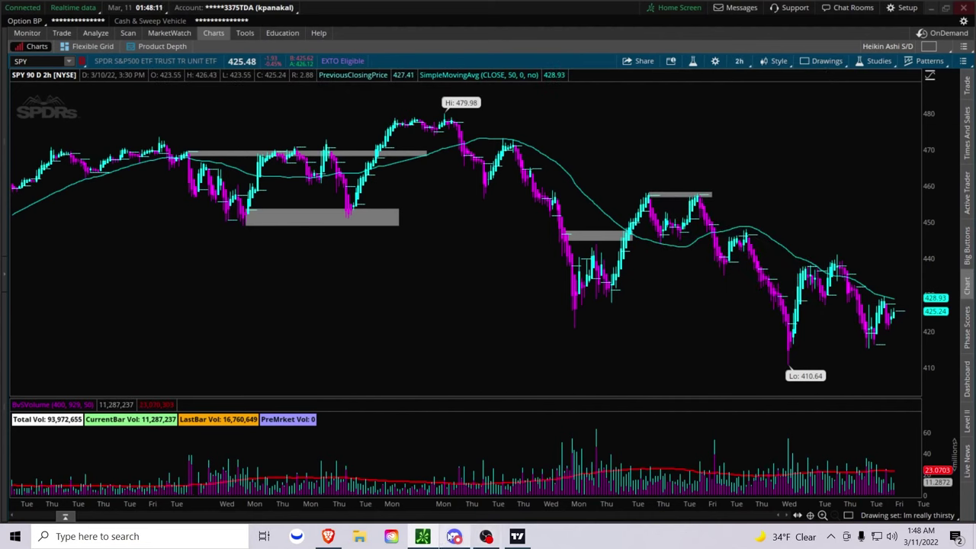
key("alt+Tab")
Step: Scroll through Discord's member list and main-chat, then return to the thinkorswim SPY chart
scroll(173, 331, "up", 4)
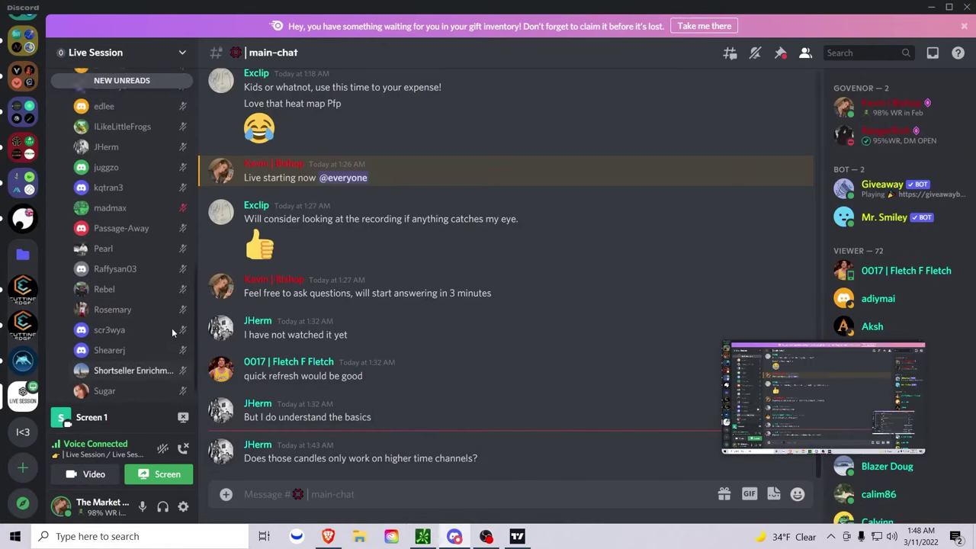
scroll(172, 334, "up", 3)
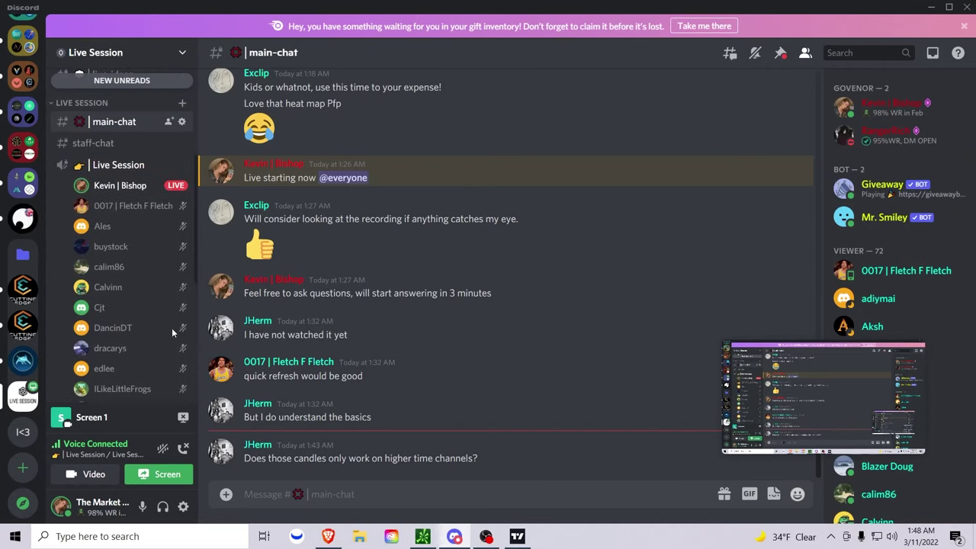
scroll(171, 328, "down", 2)
scroll(172, 328, "down", 1)
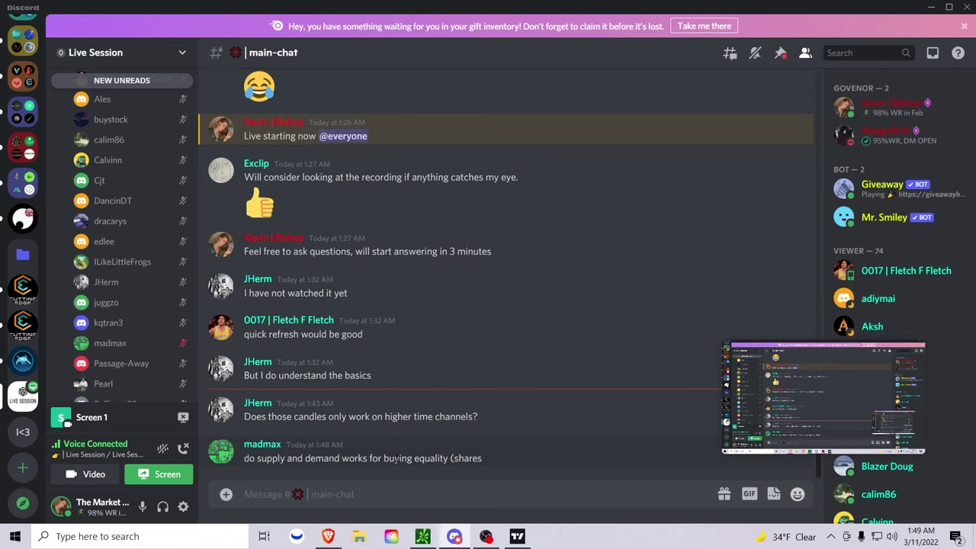
key("alt+Tab")
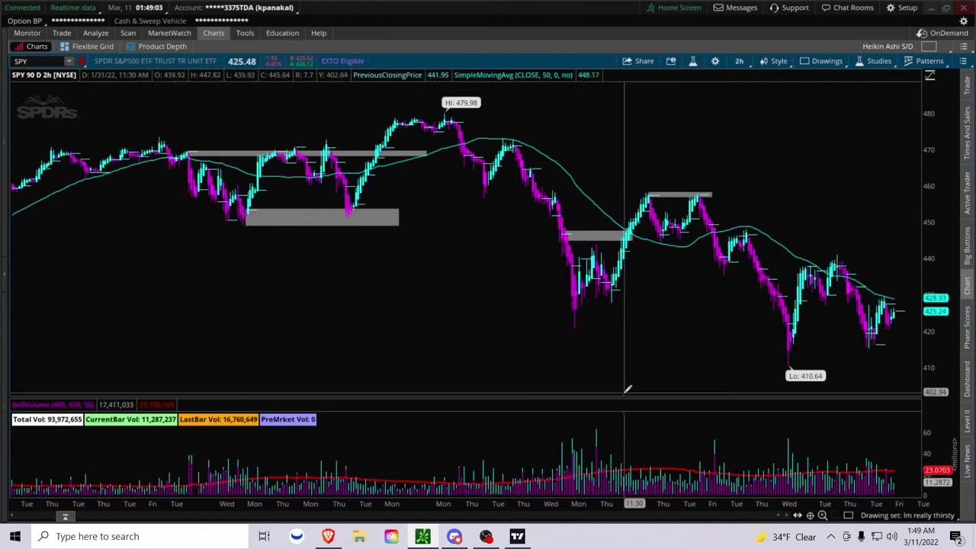
Step: Zoom the SPY 2-hour chart into late November through early January to enlarge the grey zones
key("alt+Tab")
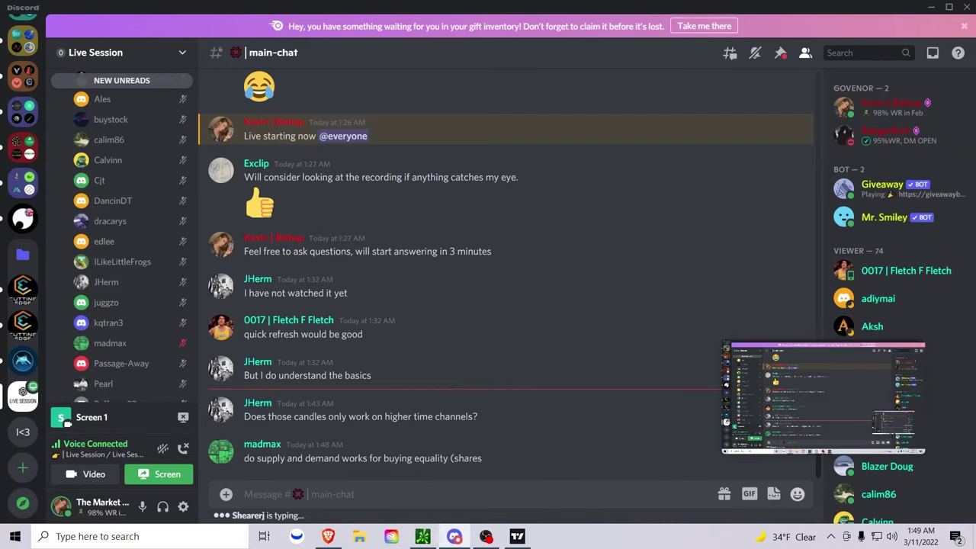
key("alt+Tab")
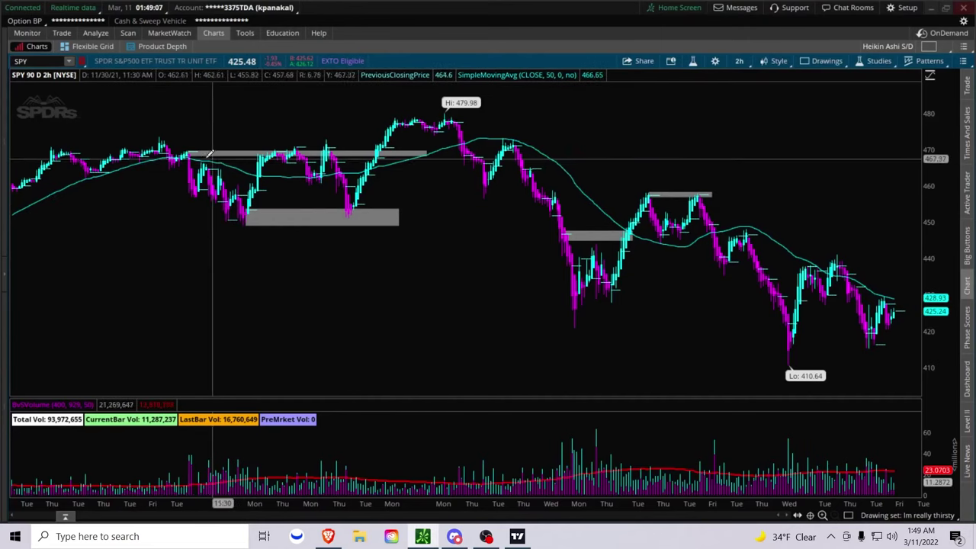
left_click_drag(468, 165, 469, 166)
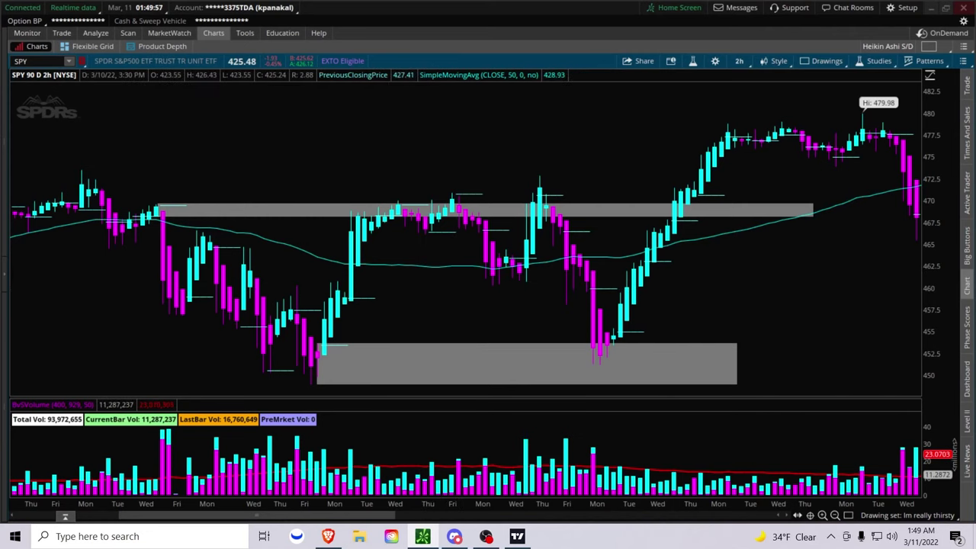
Step: Load HUT, zoom to mid-December through early March, and draw a rectangle from the 4.52 low
type("H")
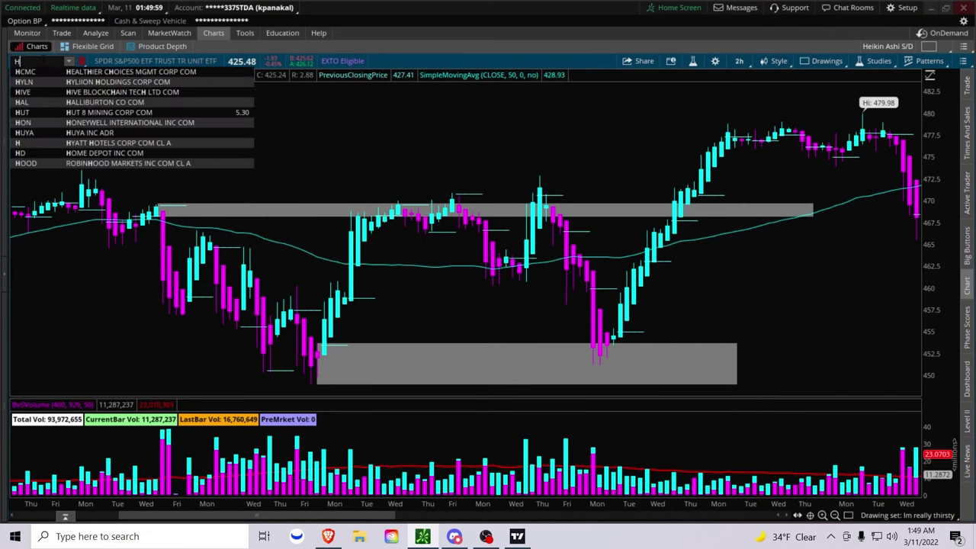
type("UT")
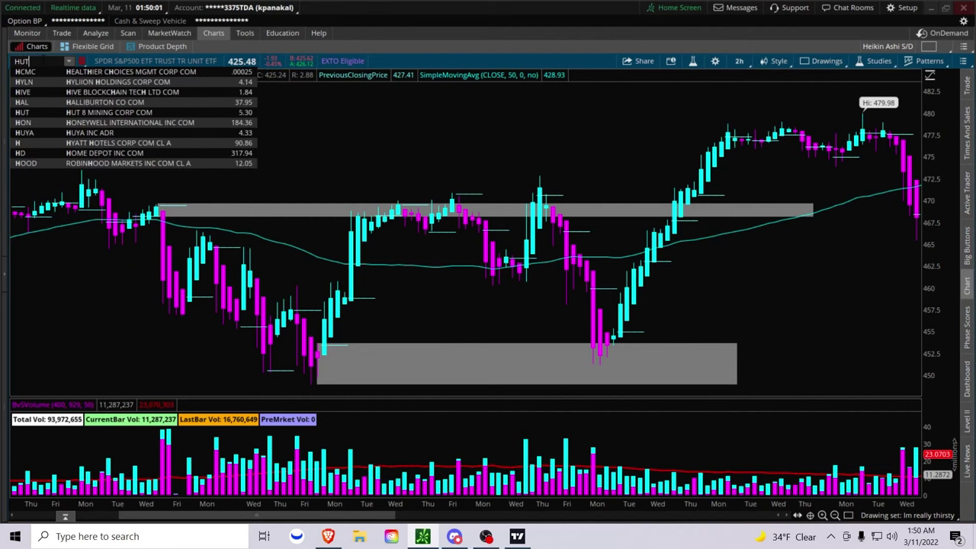
key("Return")
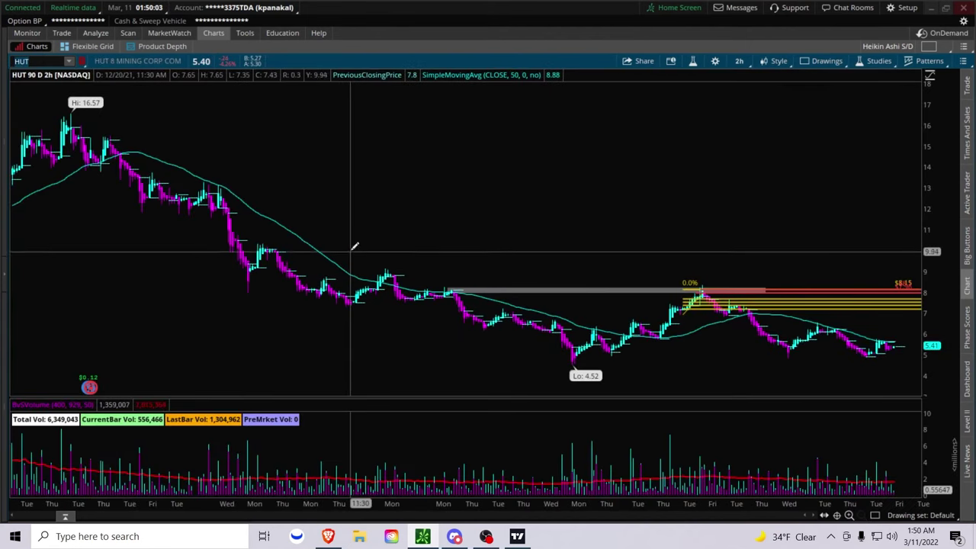
left_click_drag(320, 183, 869, 233)
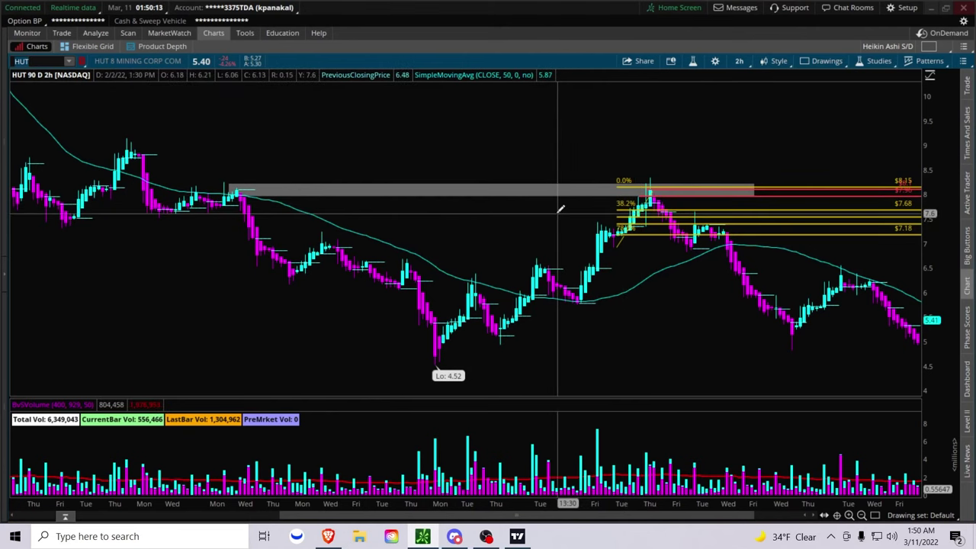
mouse_move(547, 181)
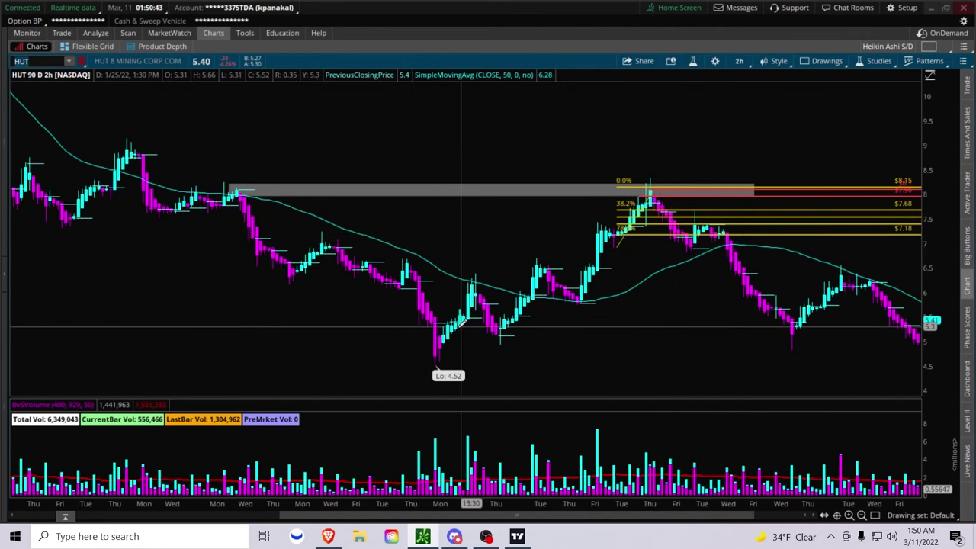
mouse_move(440, 335)
left_mouse_down()
mouse_move(740, 337)
mouse_move(882, 359)
left_mouse_up()
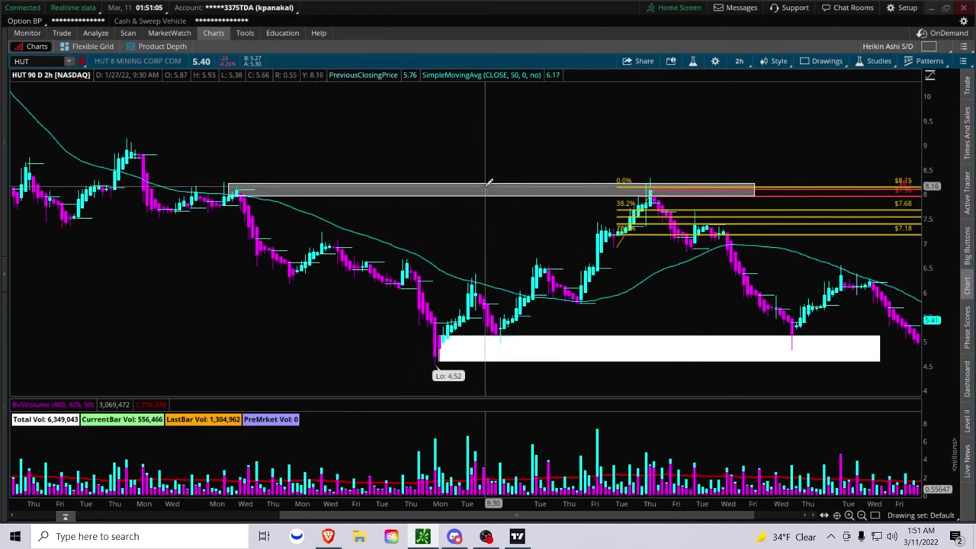
Step: Recolor the HUT rectangle spanning 4.58–5.12 grey through its Properties dialog
right_click(533, 350)
left_click(569, 340)
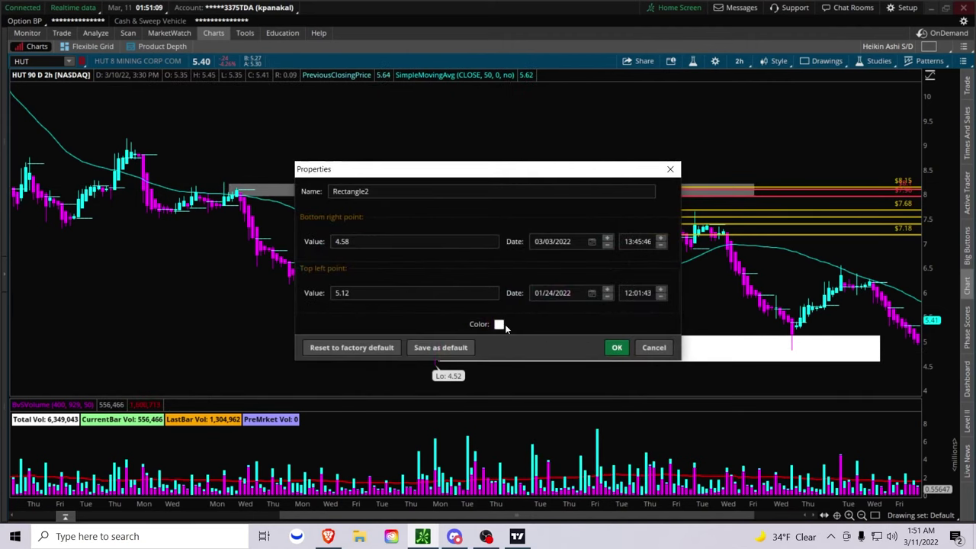
left_click(499, 324)
left_click(519, 357)
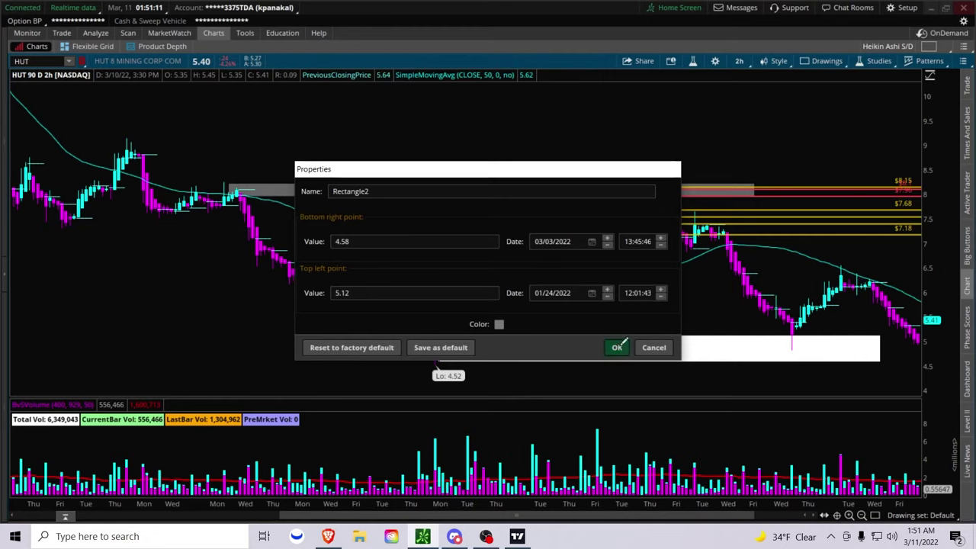
left_click(617, 347)
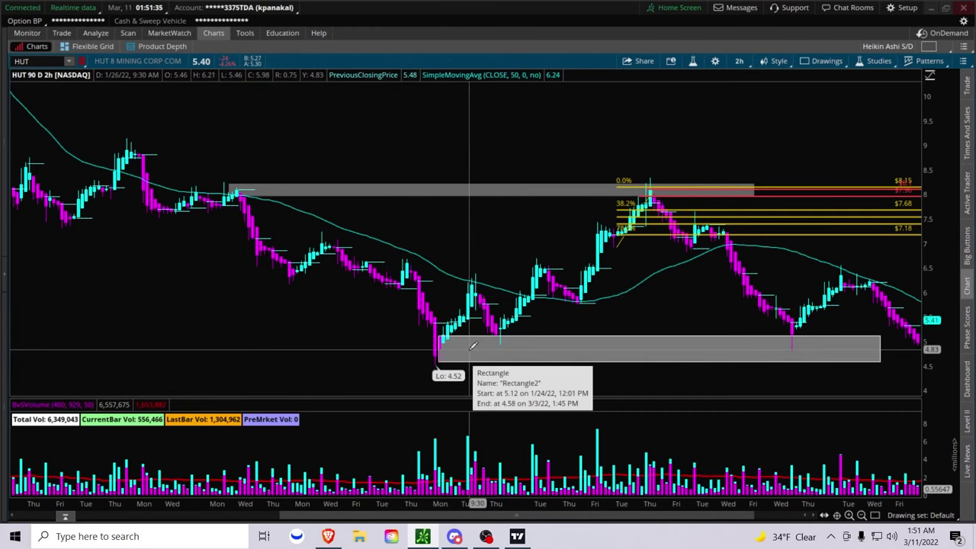
key("alt+Tab")
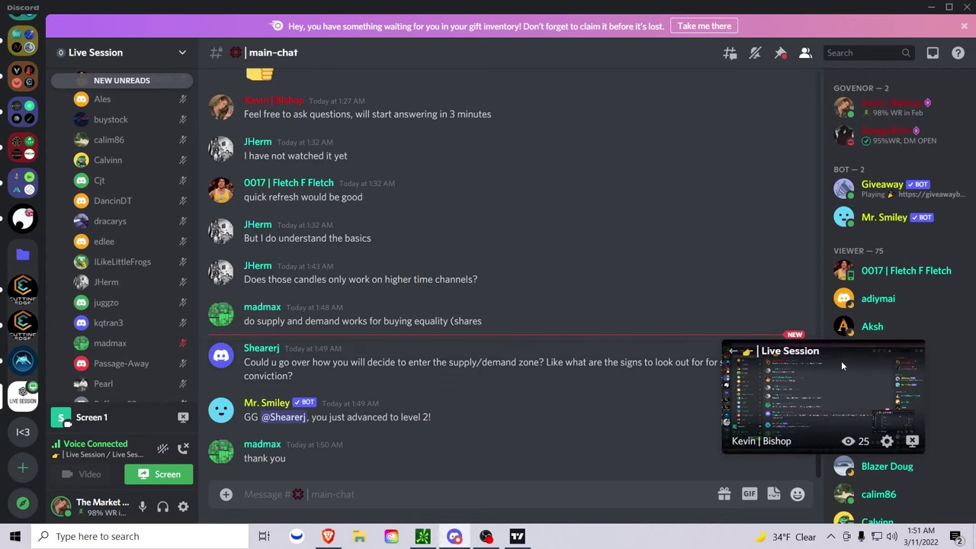
Step: Move Discord's screen-share preview from the bottom right to the top right of main-chat
left_click_drag(841, 360, 828, 153)
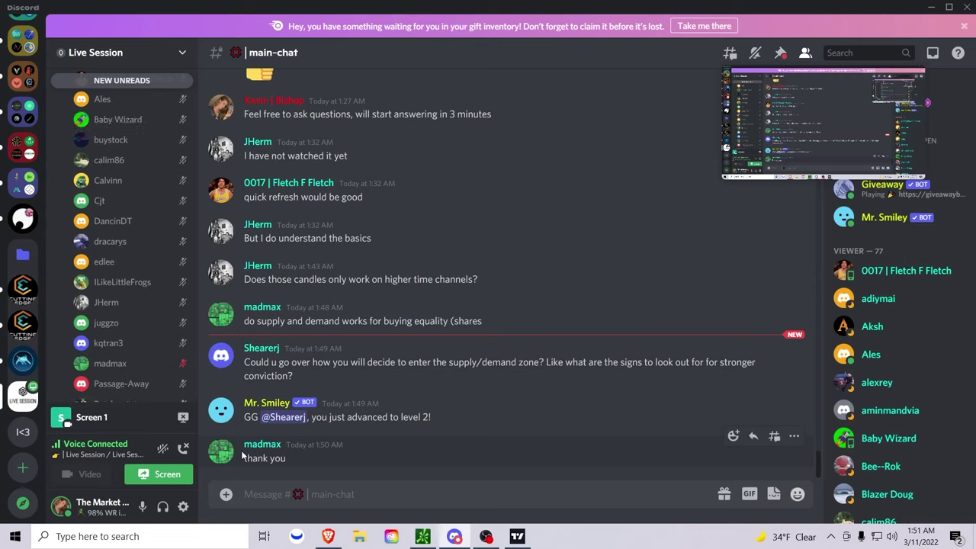
scroll(82, 252, "up", 4)
scroll(82, 251, "down", 6)
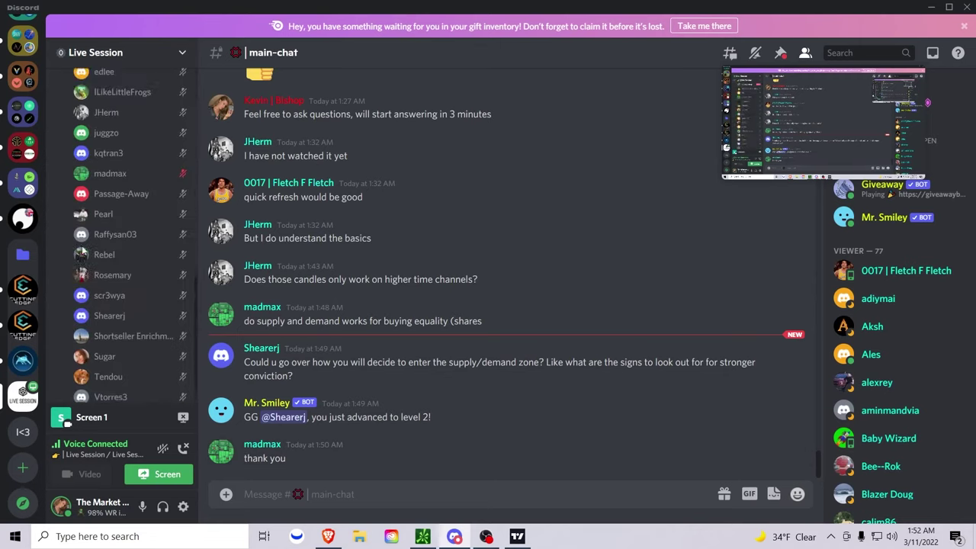
scroll(82, 252, "down", 1)
key("alt+Tab")
key("alt+Tab")
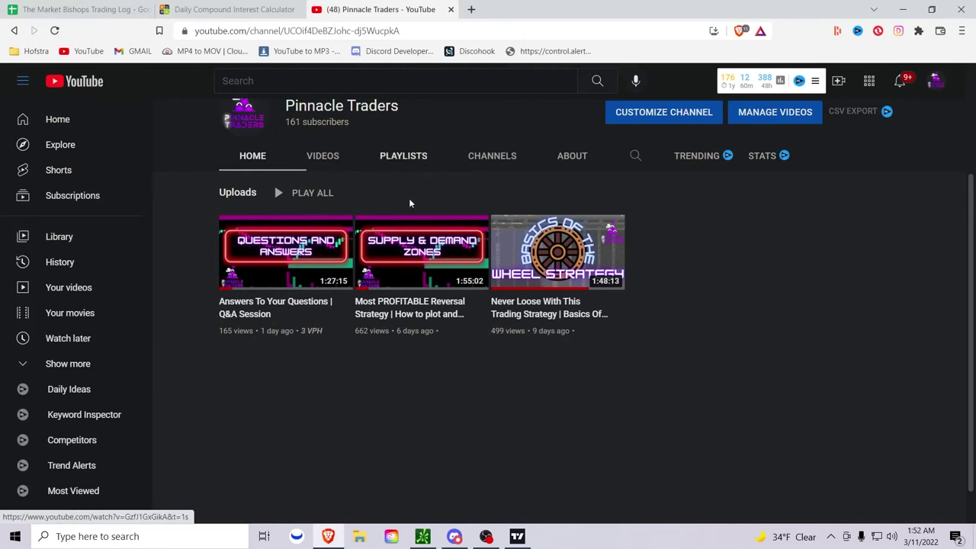
mouse_move(395, 275)
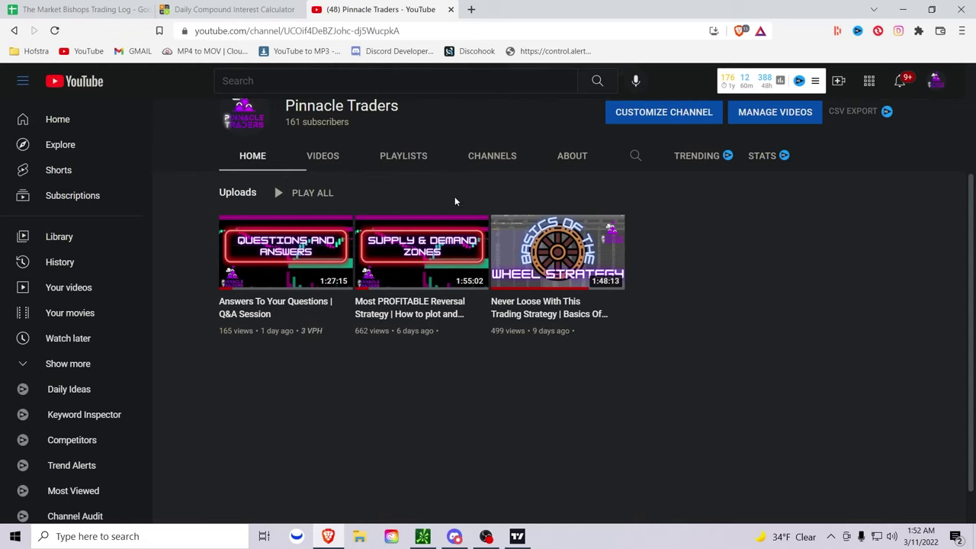
mouse_move(454, 283)
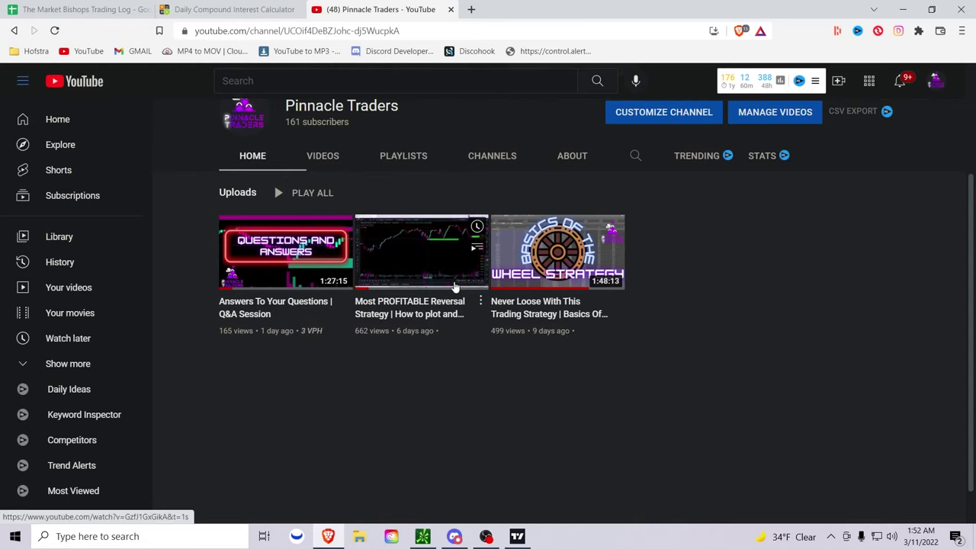
right_click(454, 285)
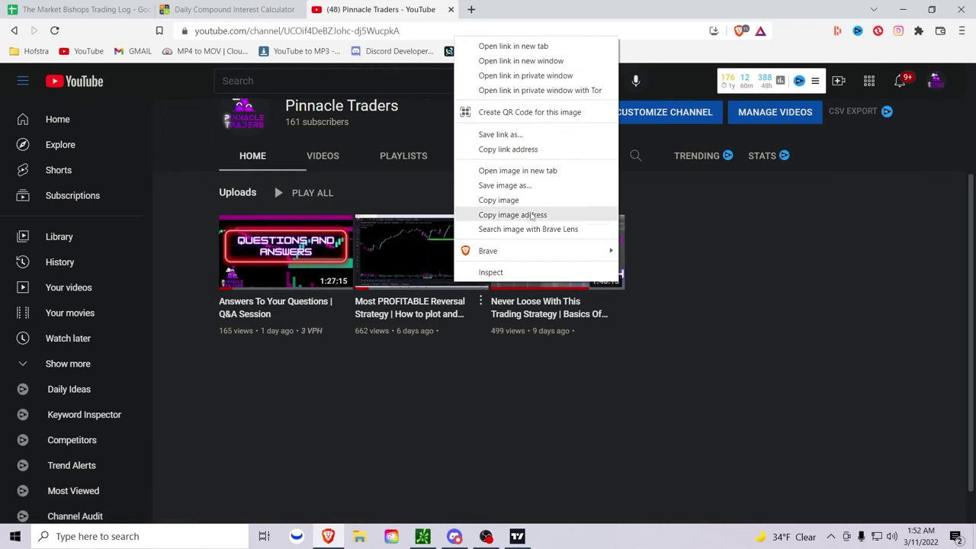
left_click(512, 149)
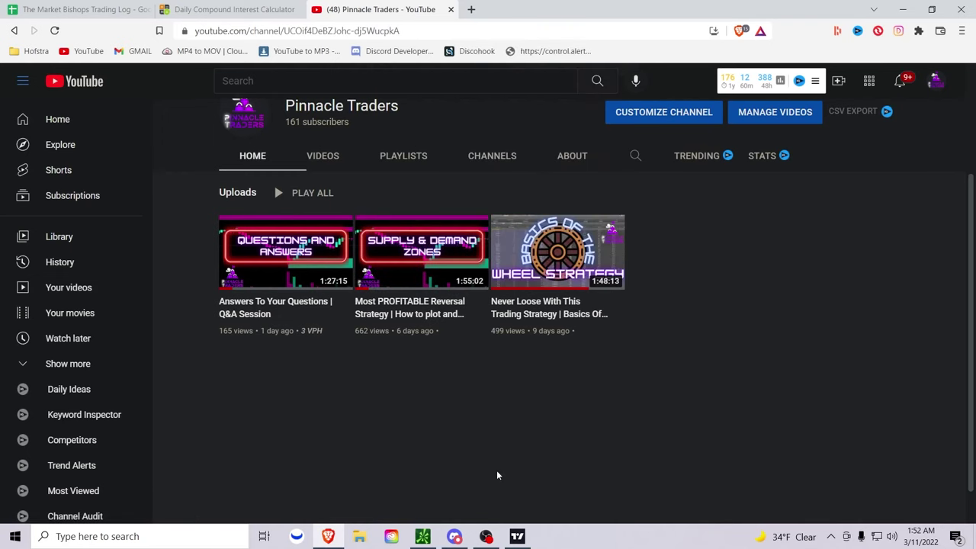
Step: Post the Supply & Demand Zones video link in #announcements, then go back to #main-chat
left_click(455, 536)
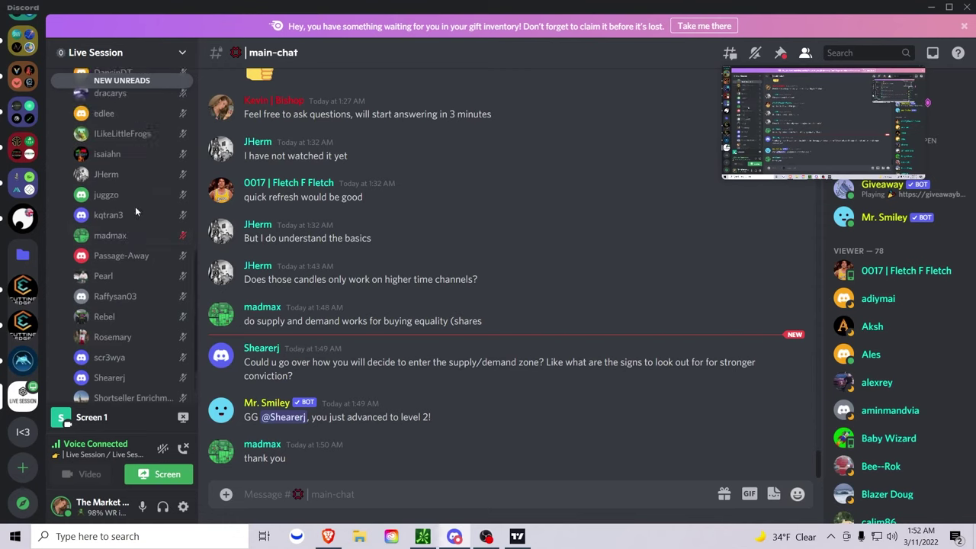
scroll(135, 205, "up", 8)
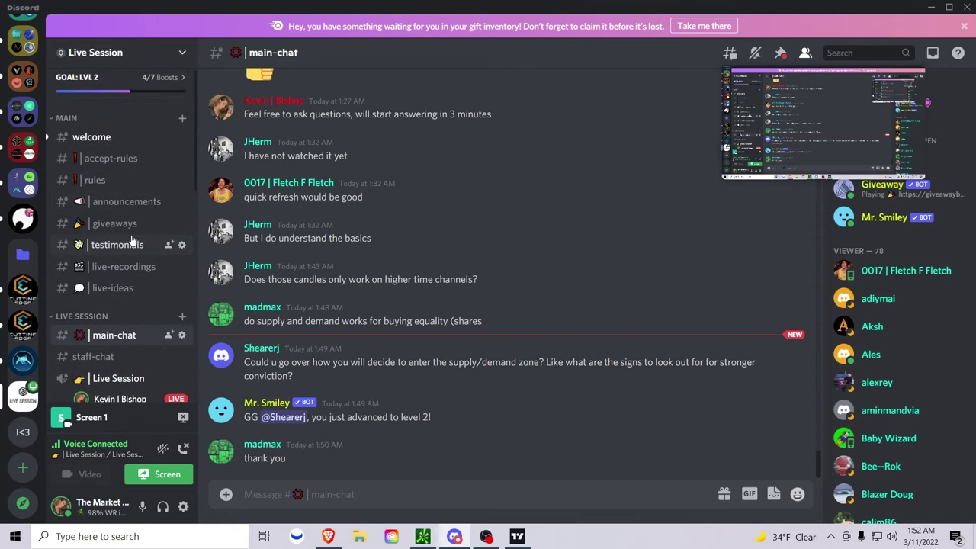
left_click(126, 202)
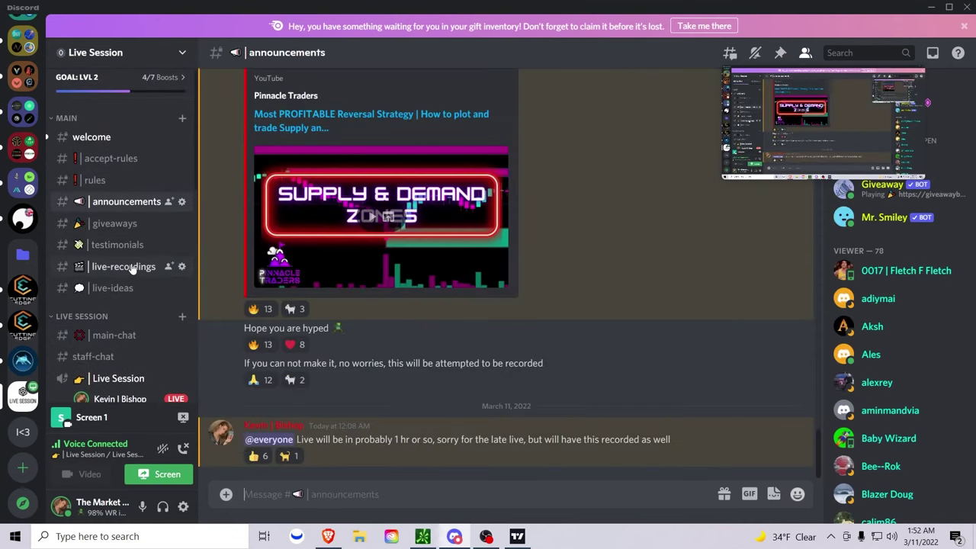
key("ctrl+v")
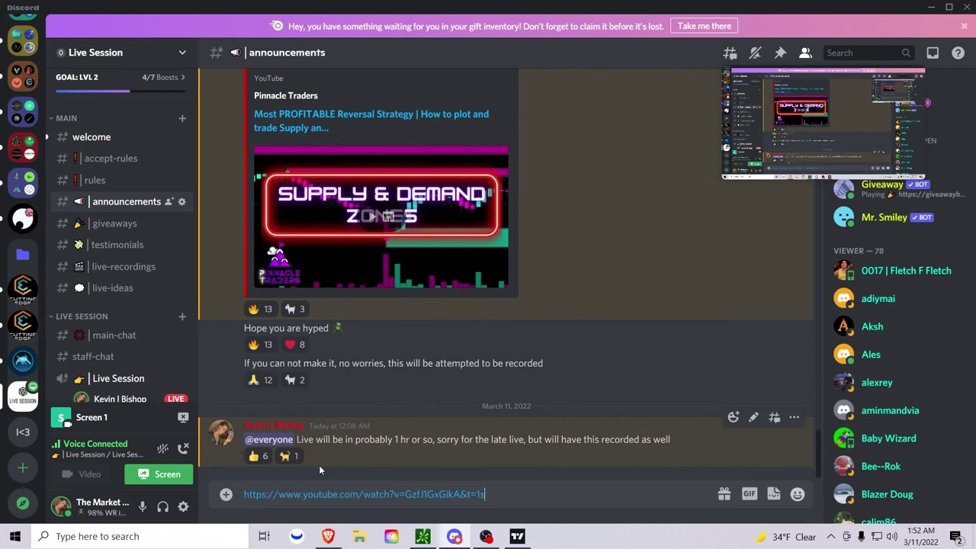
key("Return")
scroll(137, 277, "down", 1)
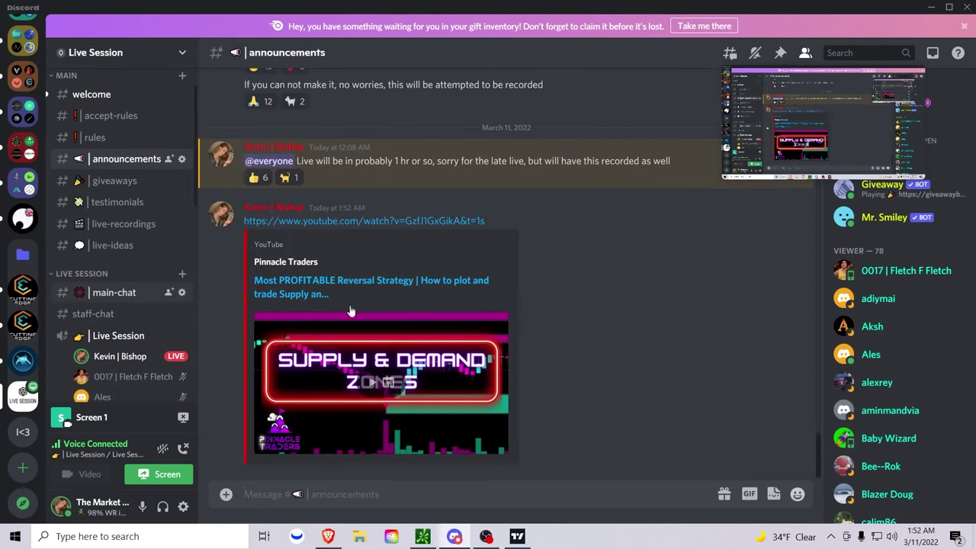
key("alt+Up")
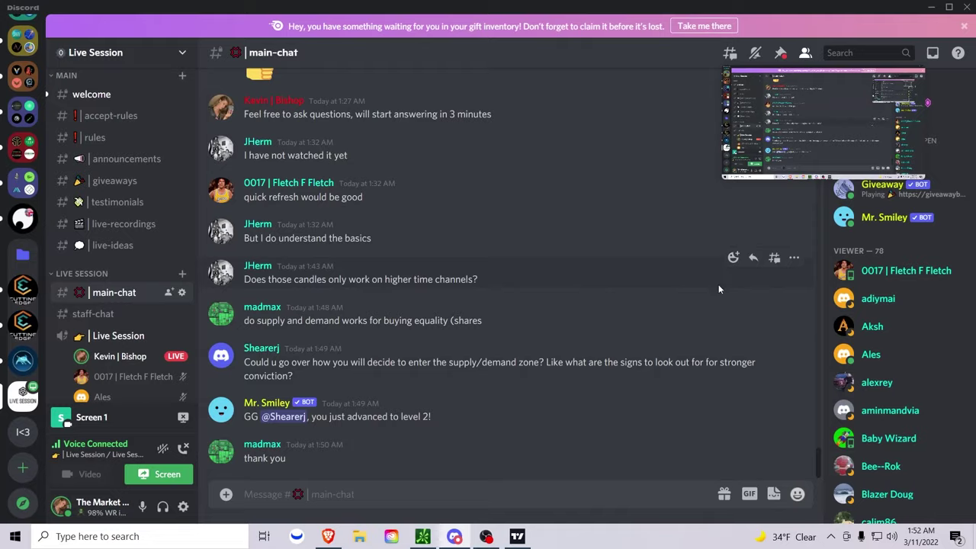
key("alt+Tab")
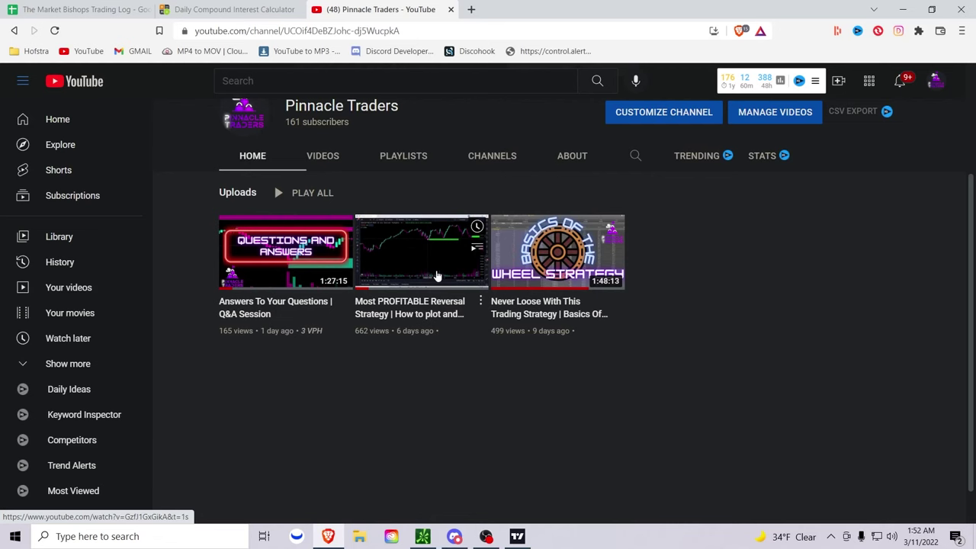
key("alt+Tab")
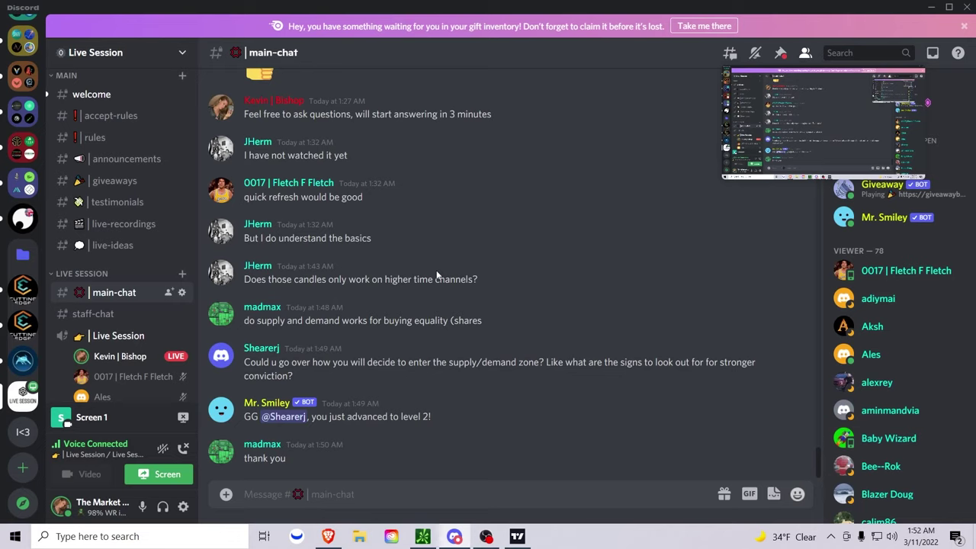
scroll(110, 245, "down", 5)
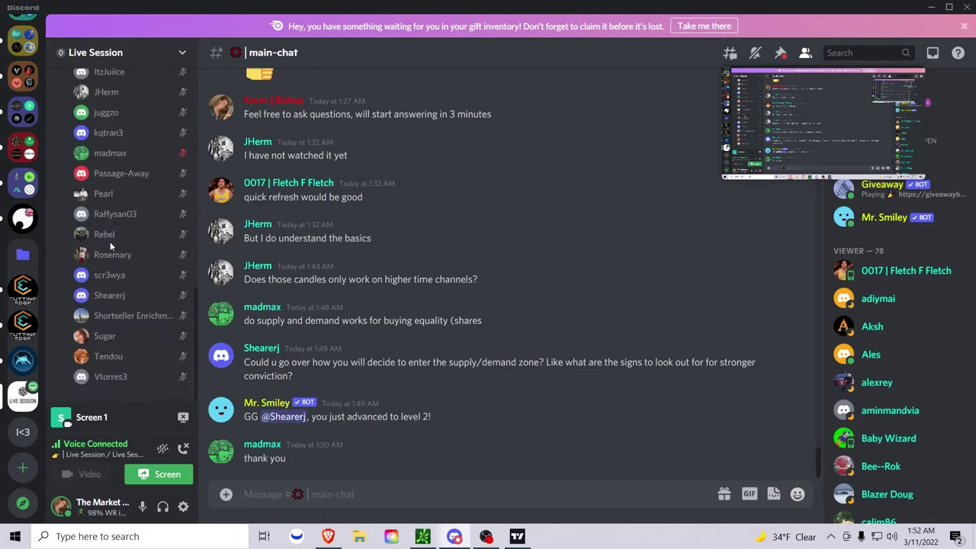
scroll(111, 245, "up", 4)
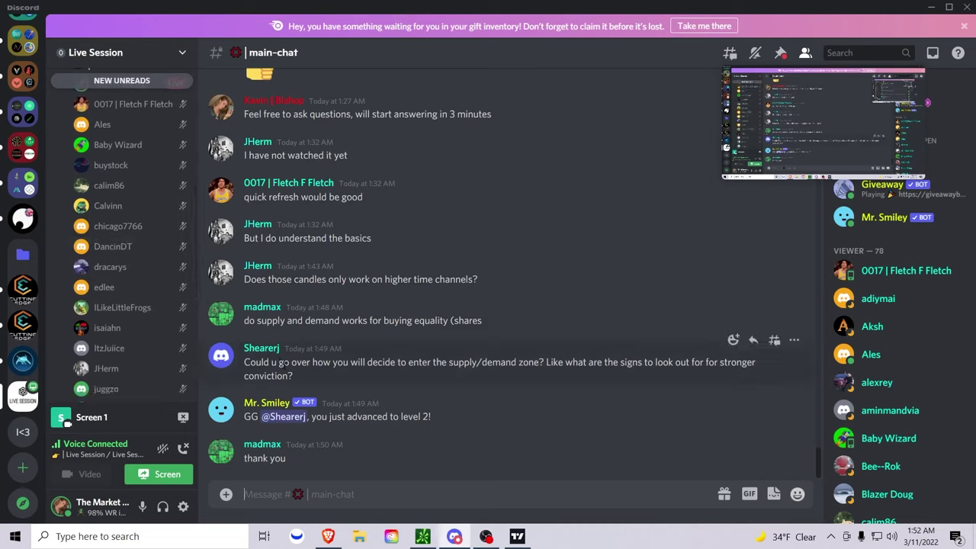
triple_click(266, 363)
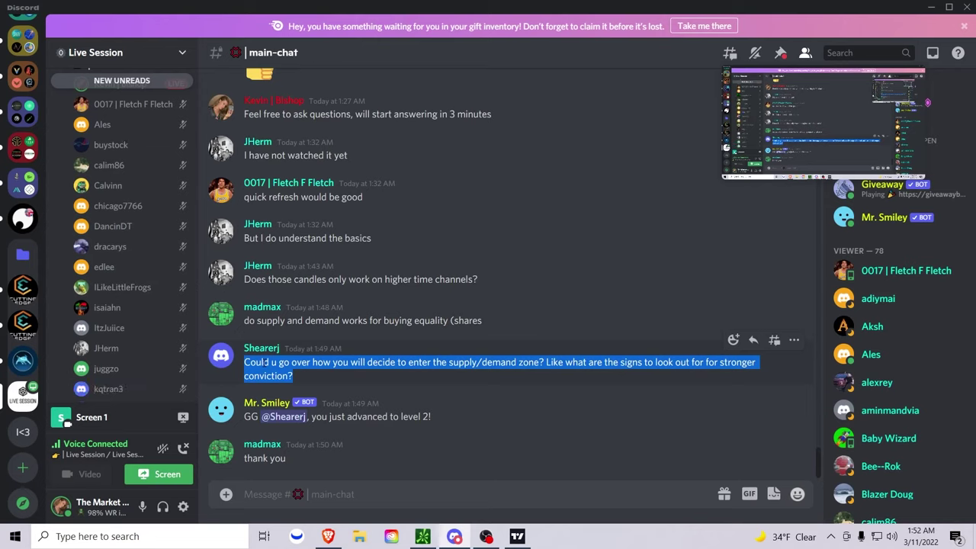
left_click(326, 362)
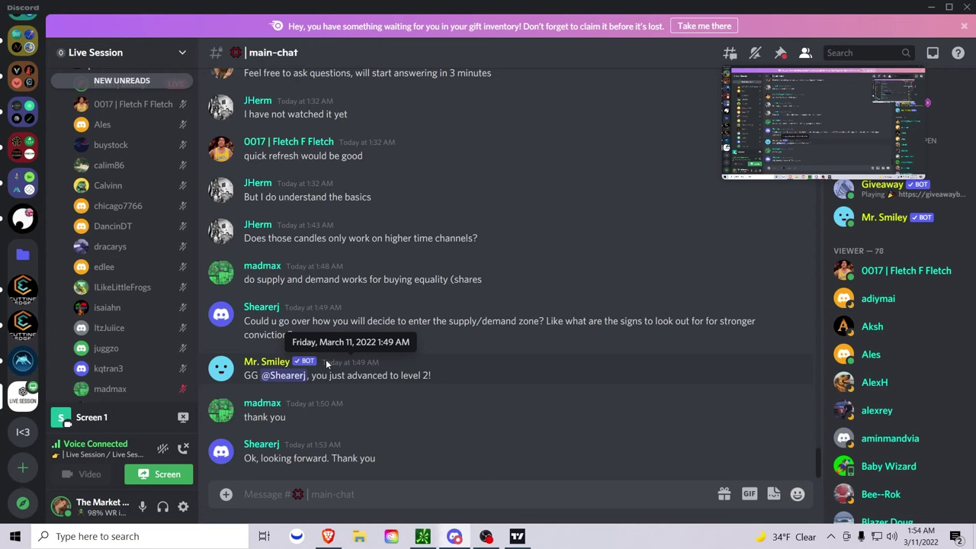
key("alt+Tab")
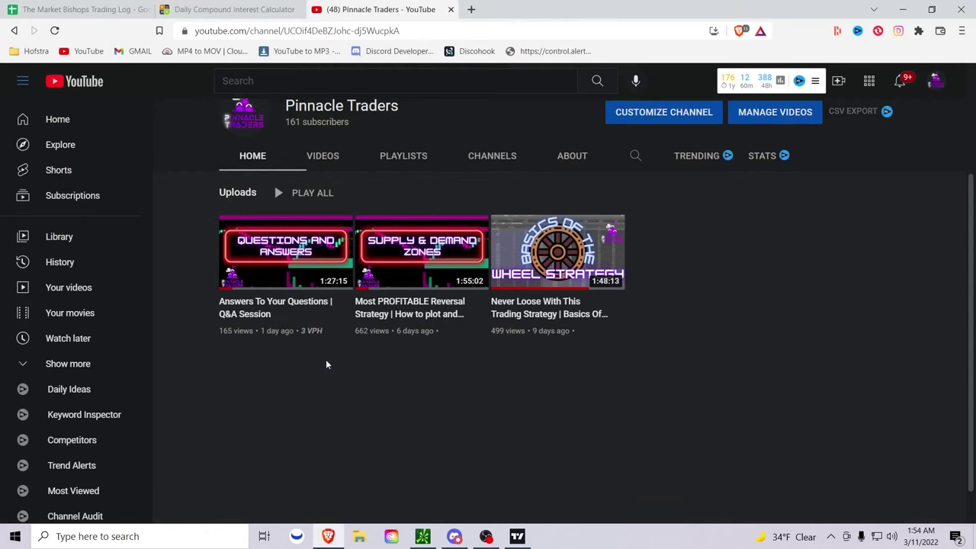
key("alt+Tab")
key("alt+Tab")
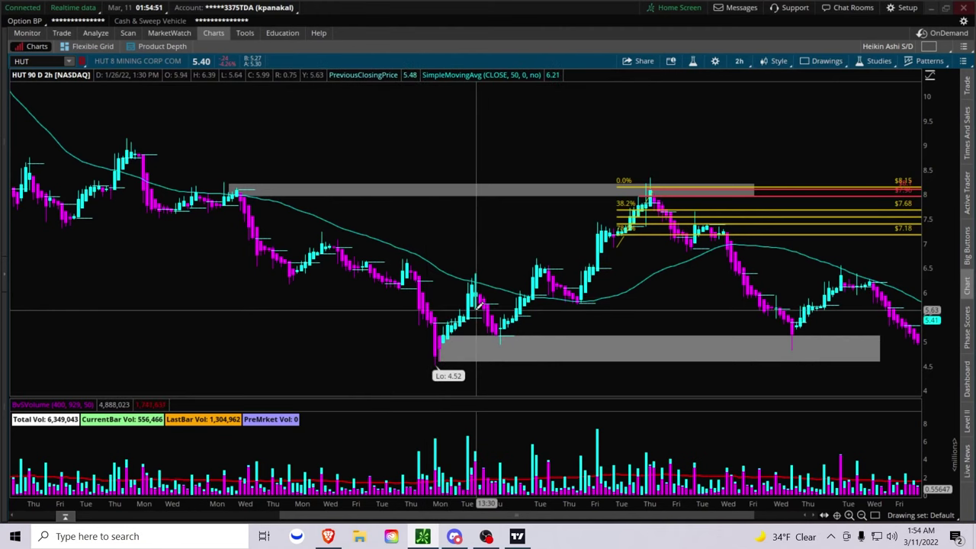
key("alt+Tab")
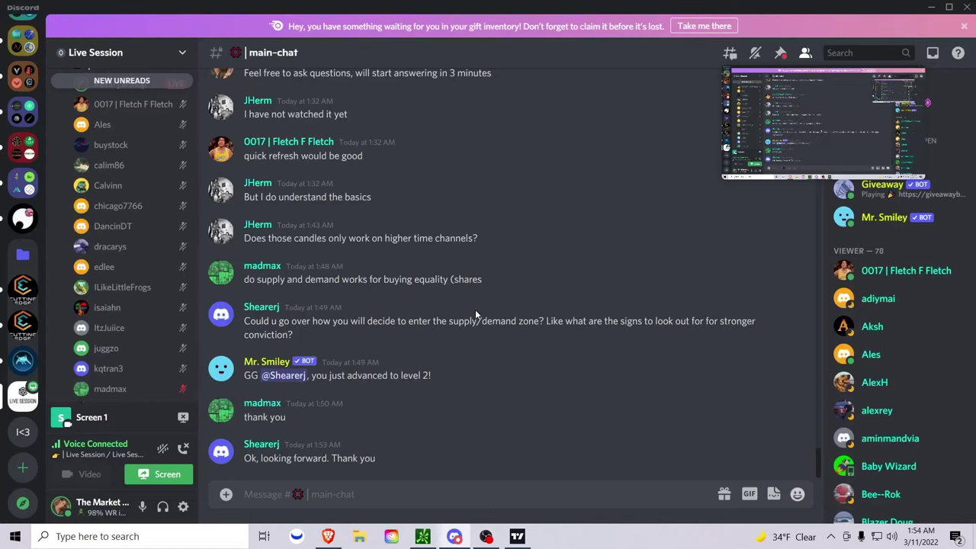
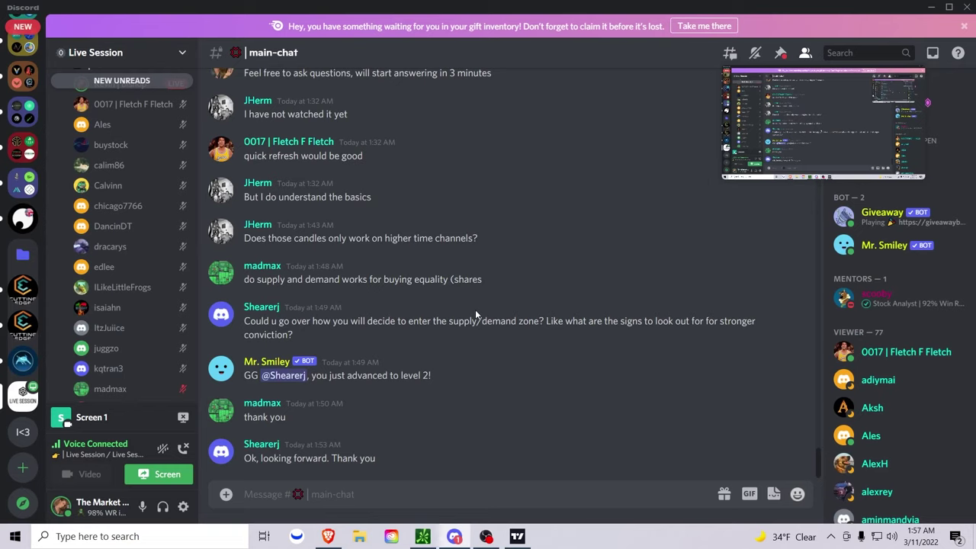
Step: Scroll the Discord chat and highlight the viewer's side question about discipline
scroll(131, 294, "down", 3)
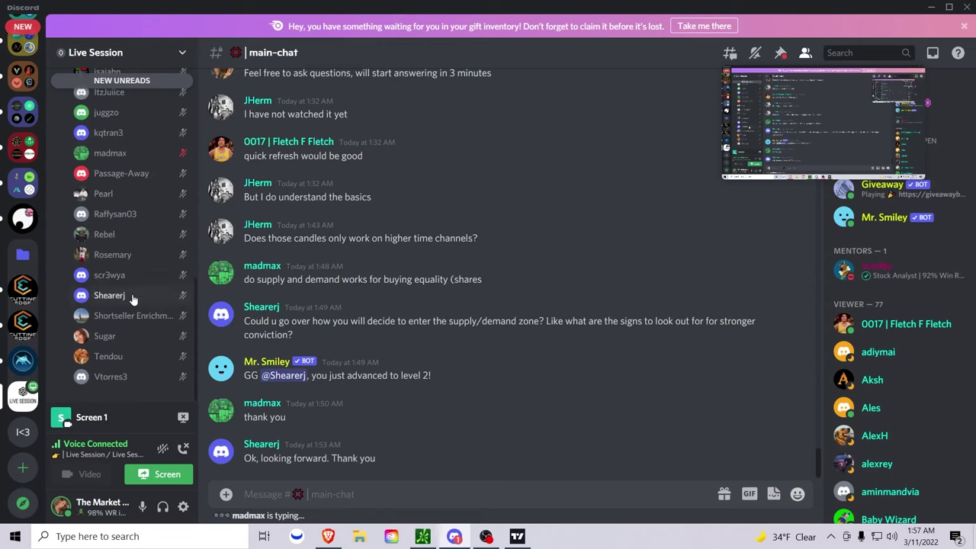
scroll(144, 181, "up", 1)
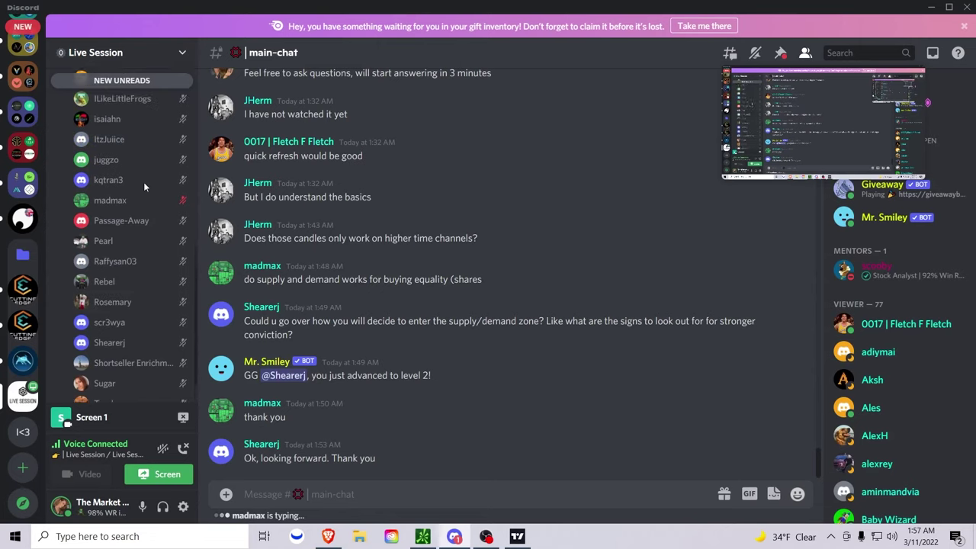
scroll(143, 182, "up", 5)
scroll(143, 181, "down", 3)
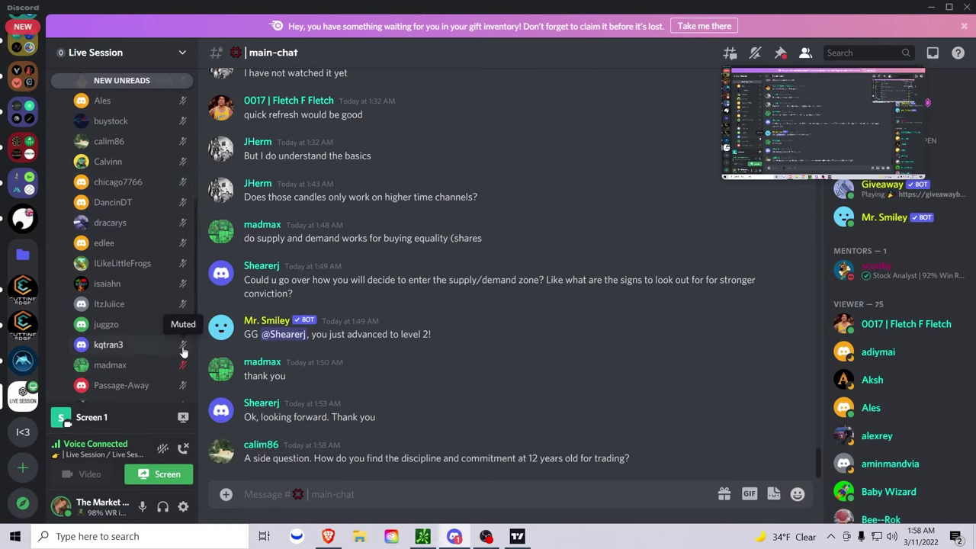
triple_click(348, 463)
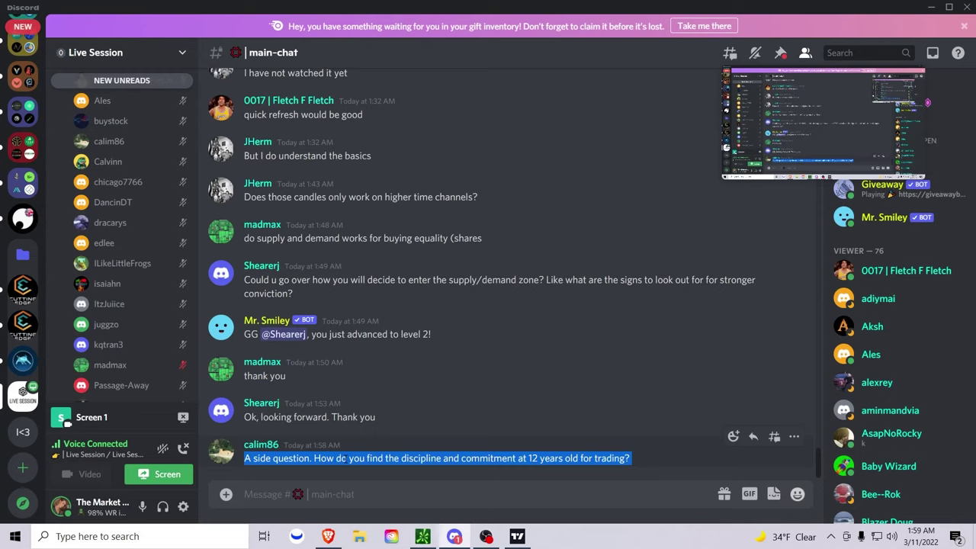
left_click(346, 459)
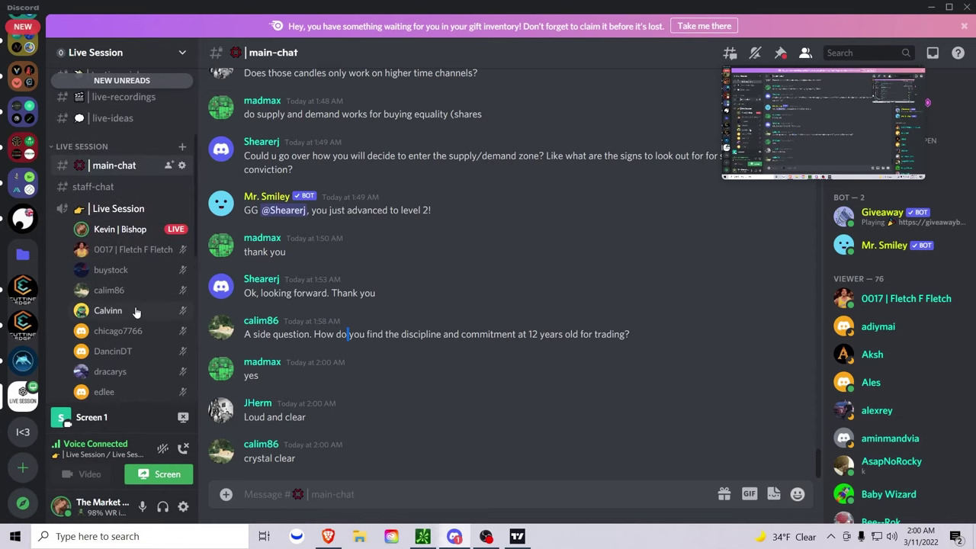
Step: Scroll the voice member list, then switch to the thinkorswim chart window
scroll(135, 308, "down", 10)
scroll(135, 307, "up", 10)
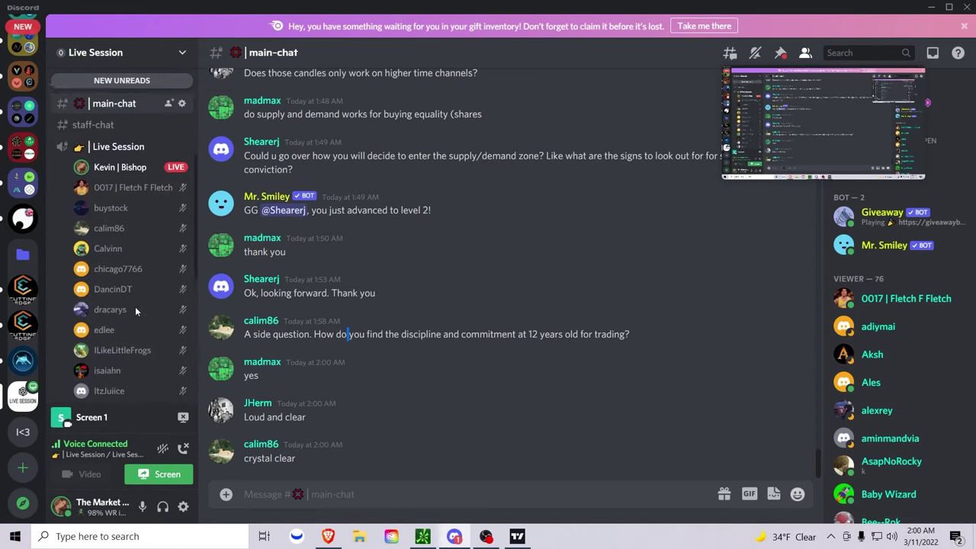
scroll(135, 307, "down", 5)
scroll(135, 307, "down", 3)
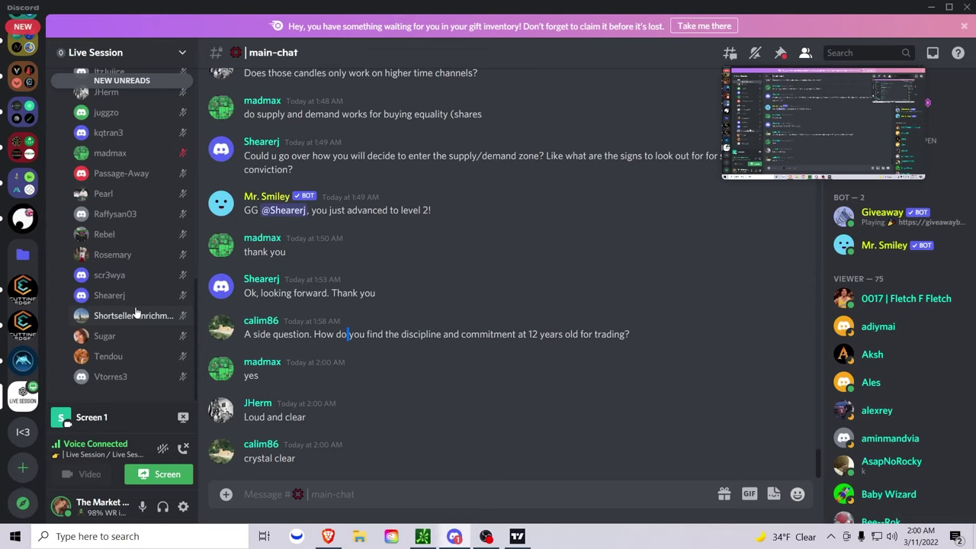
key("alt+Tab")
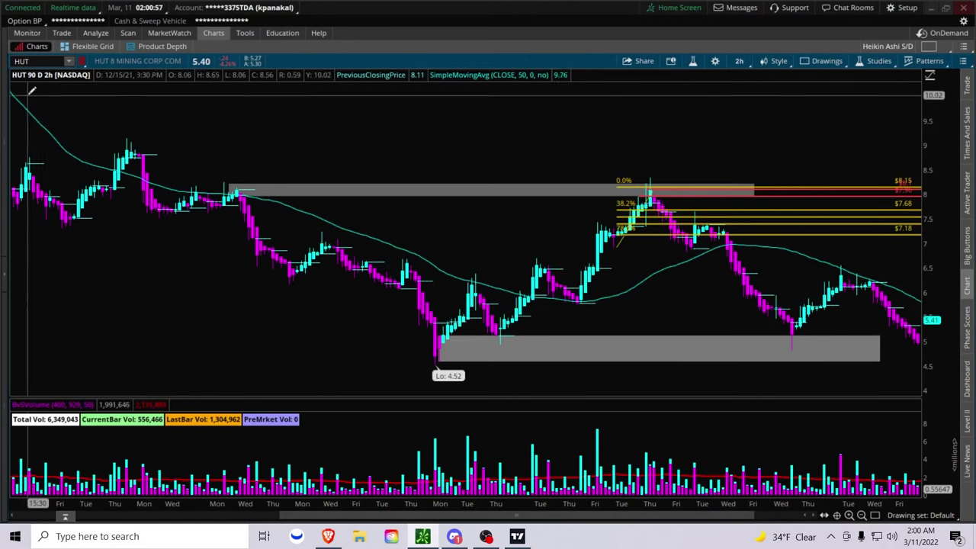
Step: Load the SPY chart from the symbol box
left_click(27, 61)
type("SPY")
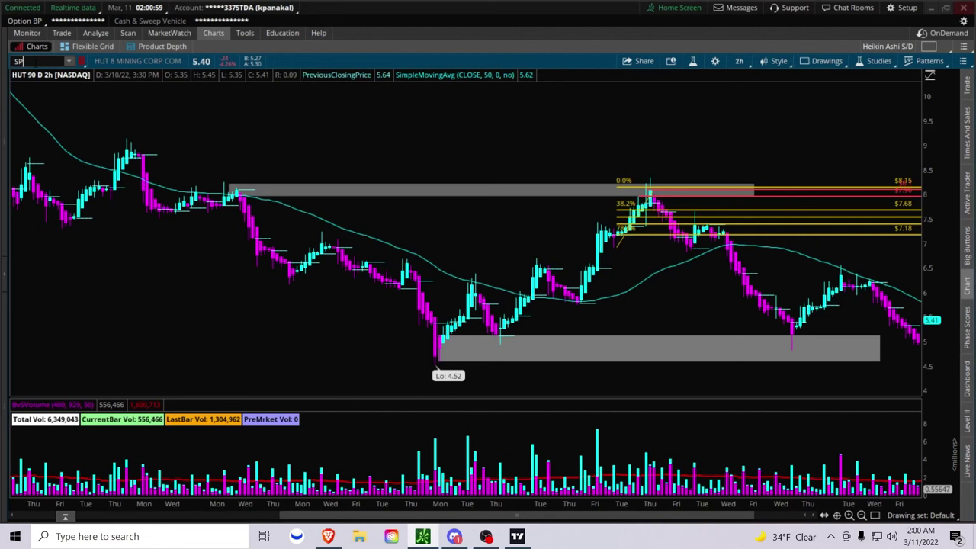
key("Return")
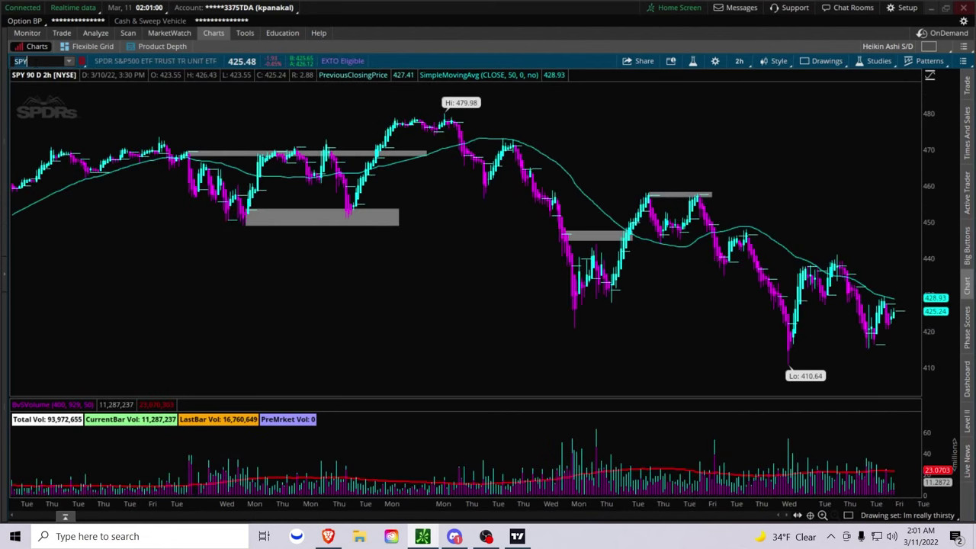
Step: Zoom into SPY's late-2021 grey zones, then bring up the trading log spreadsheet in the browser
scroll(653, 229, "up", 3)
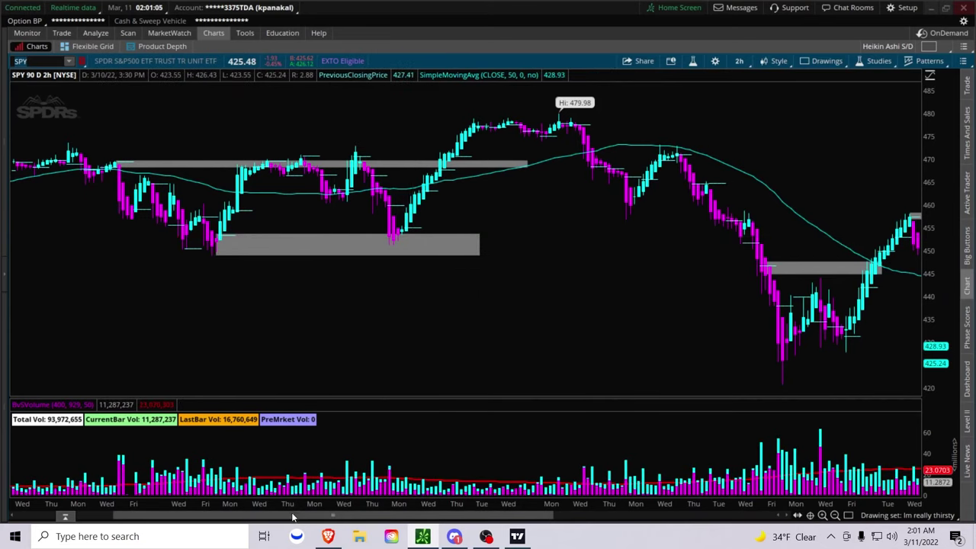
left_click_drag(293, 517, 251, 517)
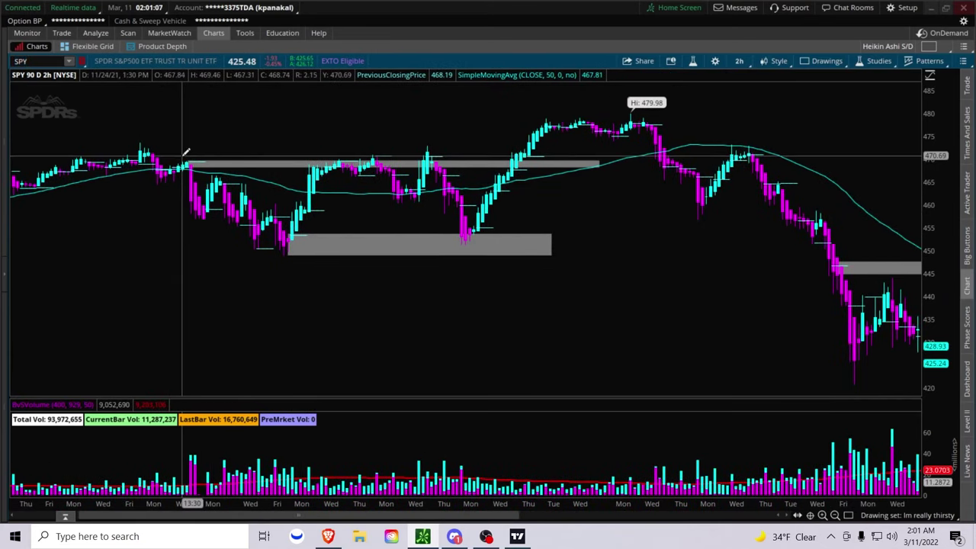
left_click_drag(63, 94, 671, 131)
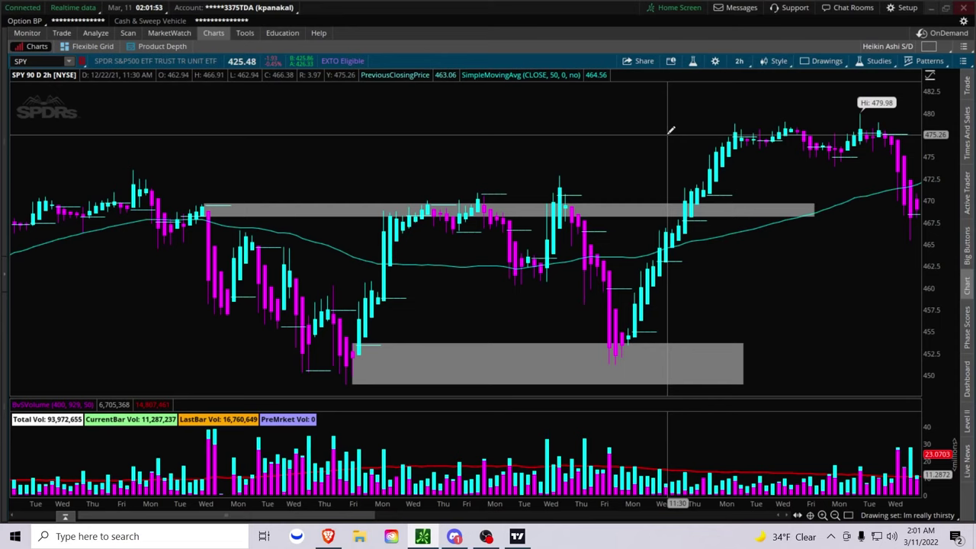
key("alt+Tab")
key("alt+Tab")
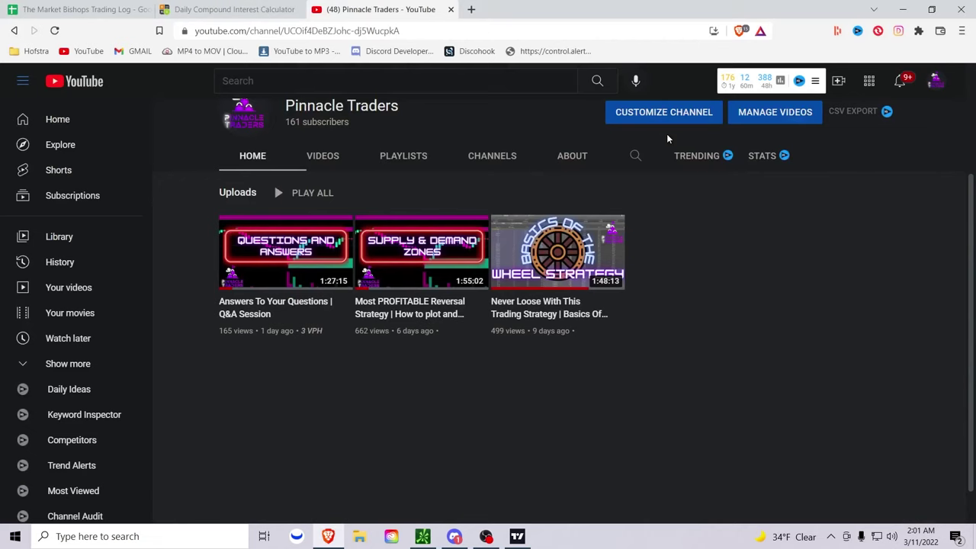
left_click(76, 9)
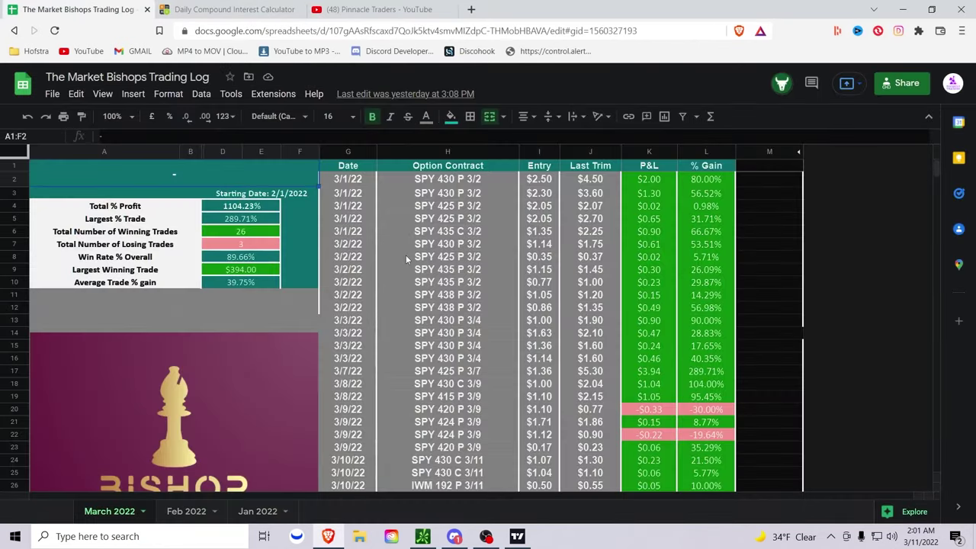
scroll(475, 277, "down", 1)
scroll(472, 272, "up", 2)
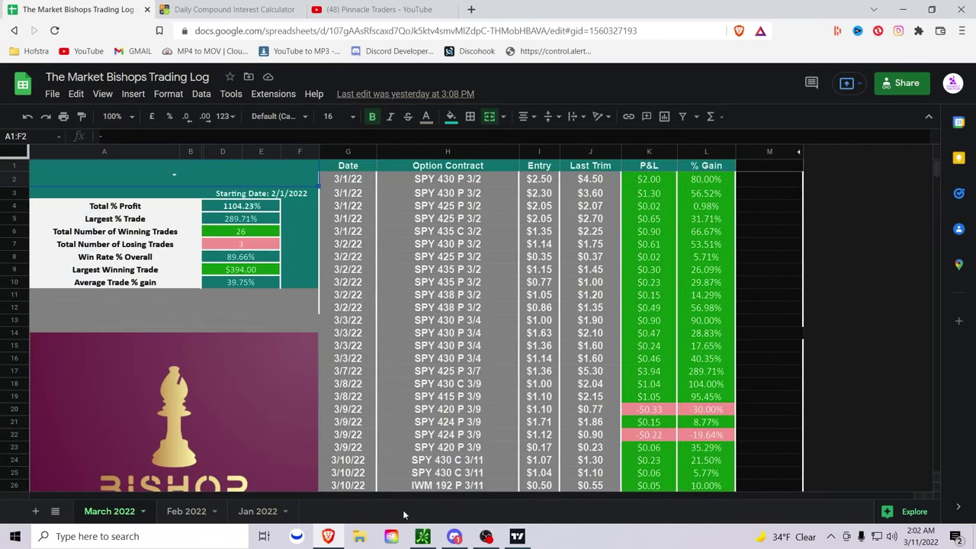
left_click(192, 512)
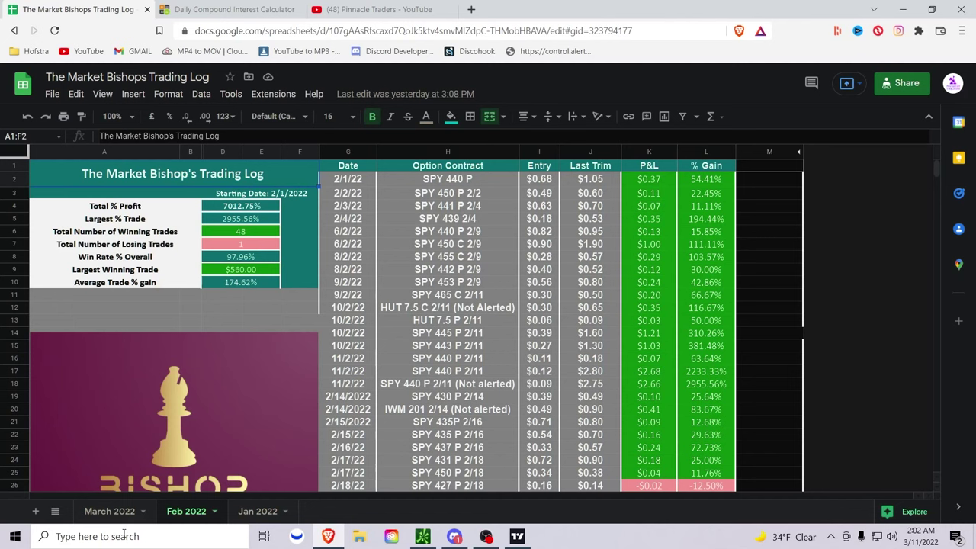
left_click(259, 514)
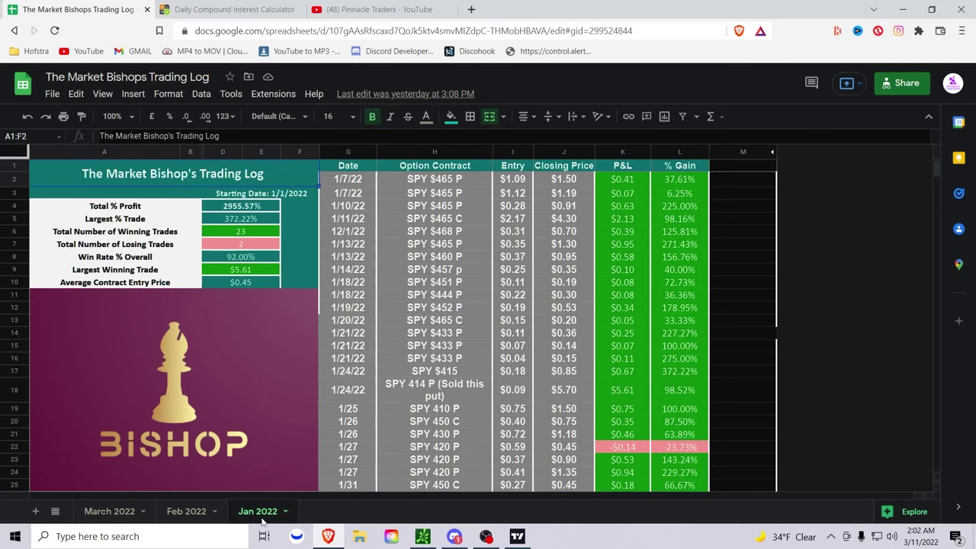
key("alt+Tab")
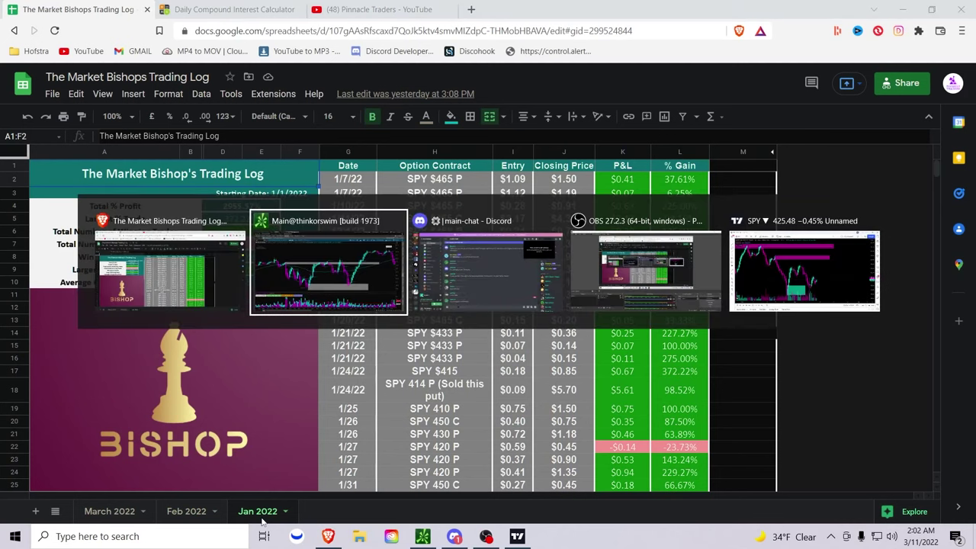
key("alt+Tab")
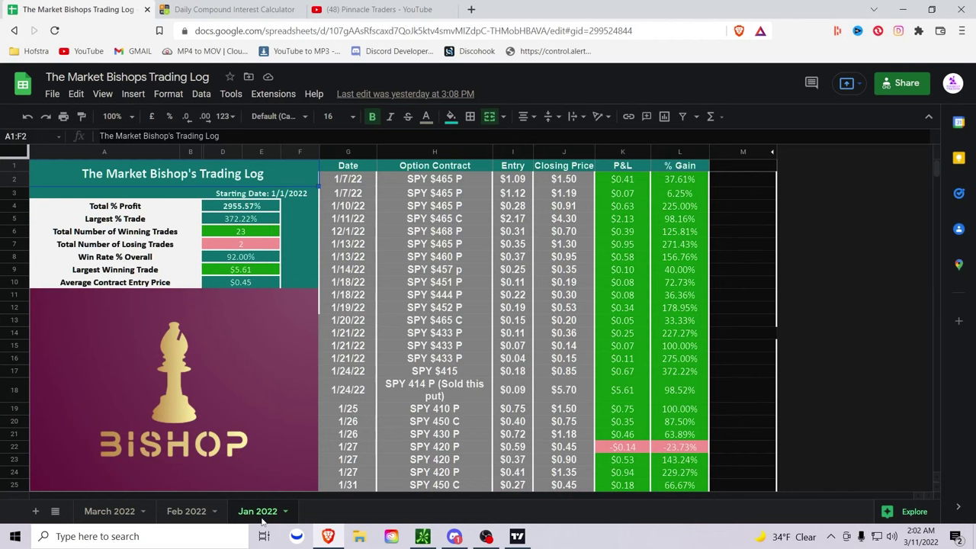
left_click(126, 519)
Step: Switch from the spreadsheet back to the thinkorswim SPY chart
key("alt+Tab")
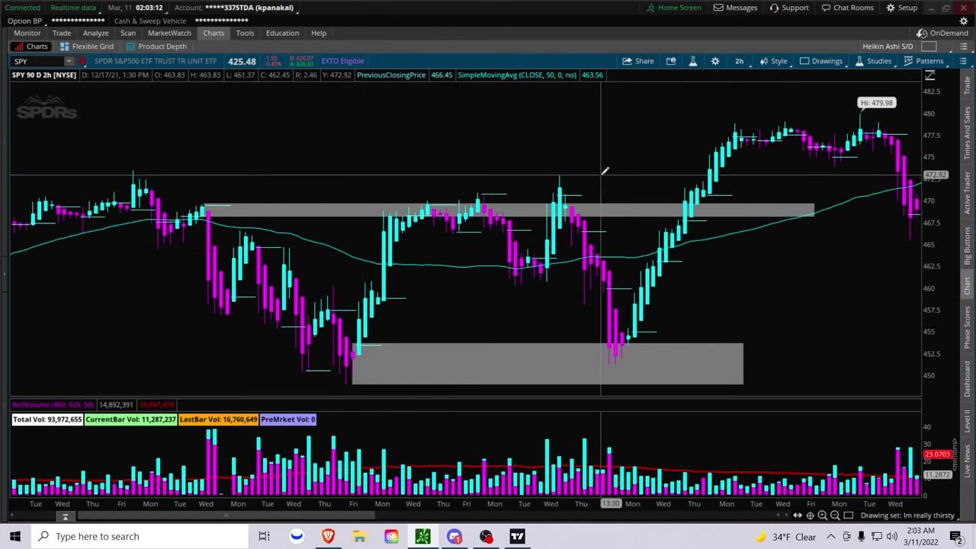
Step: Save the current chart layout
left_click(926, 48)
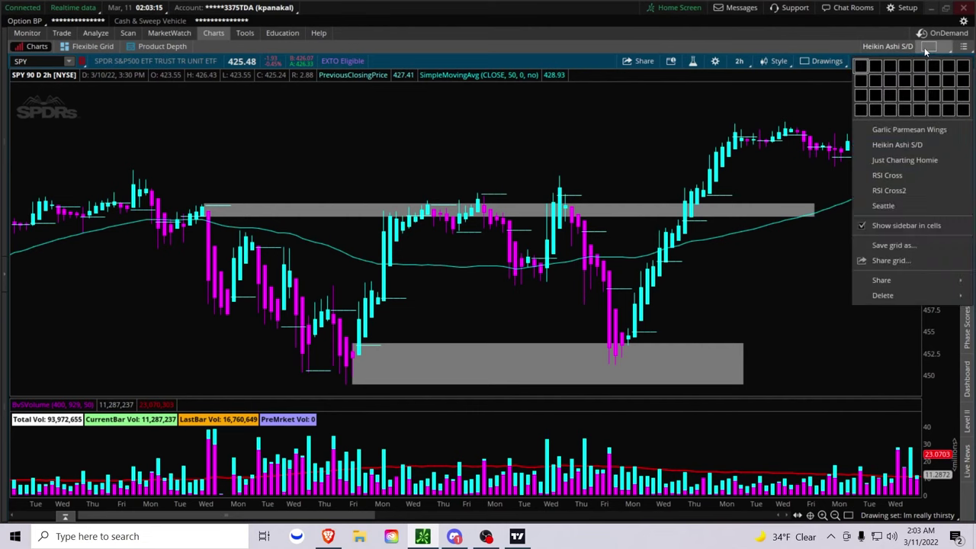
left_click(874, 246)
left_click(531, 311)
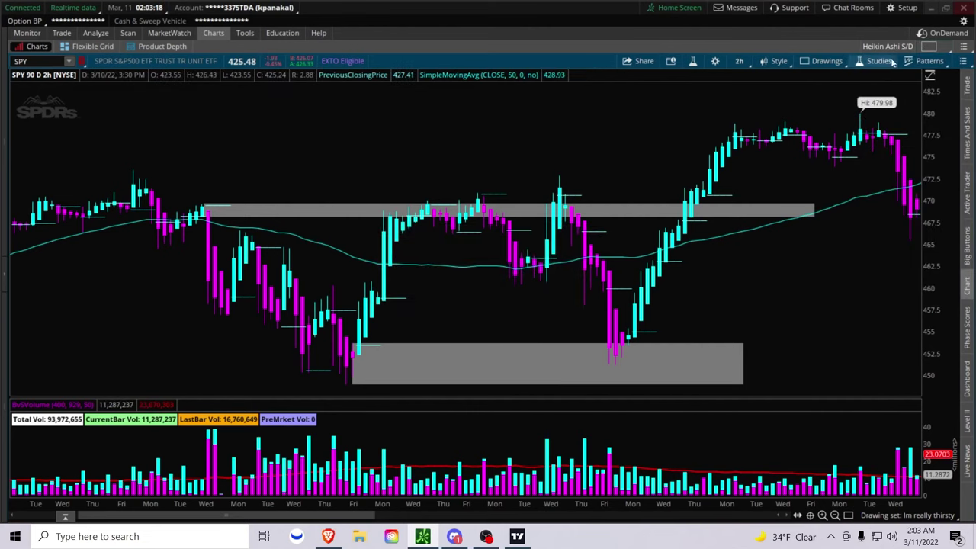
Step: Load the 'Just Charting Homie' layout and the 'Im really thirsty' drawing set
left_click(928, 47)
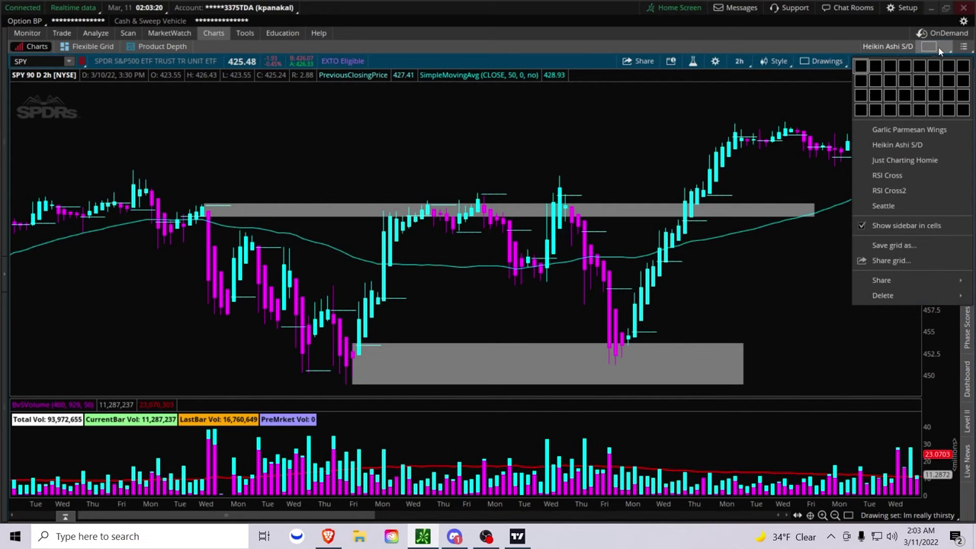
left_click(897, 160)
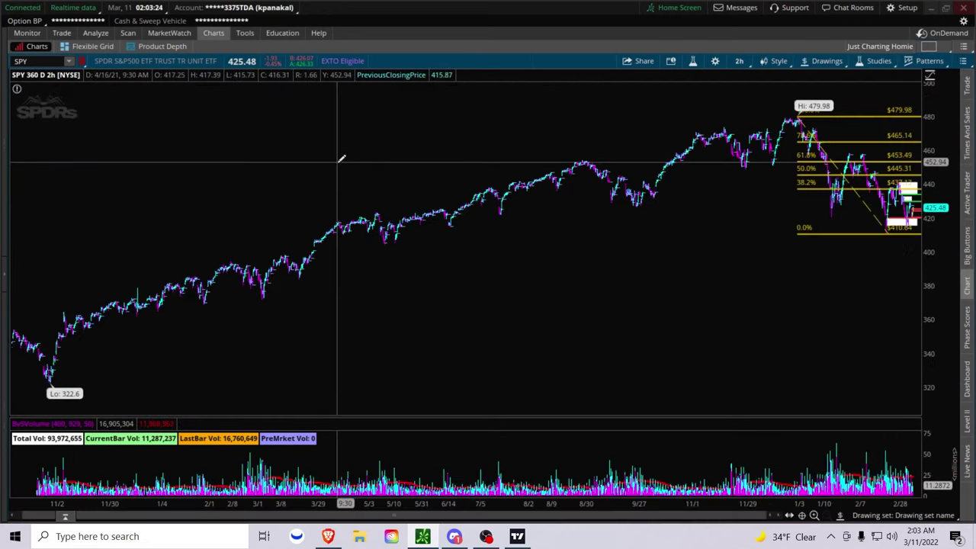
left_click(904, 516)
left_click(893, 396)
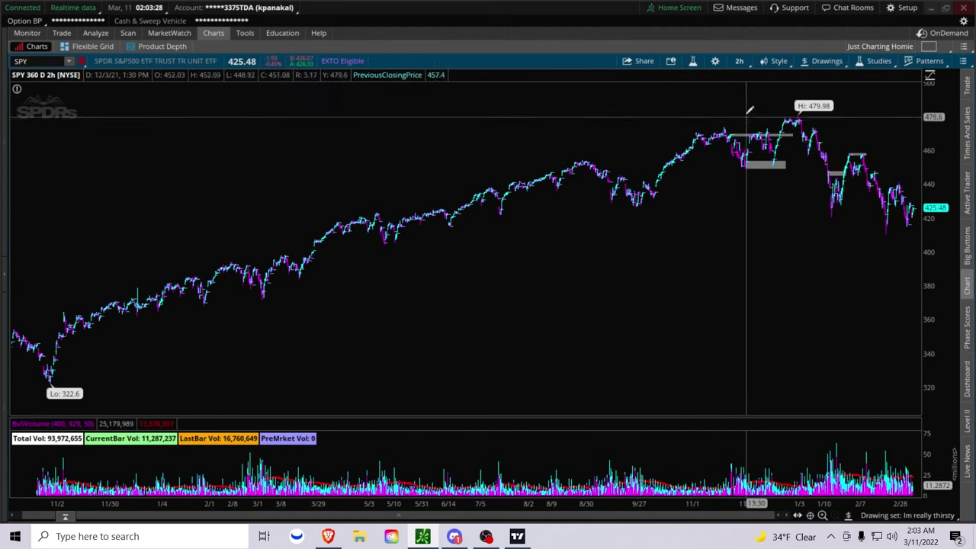
Step: Zoom into the late-2021 zone area and stretch the price scale to roughly 450–480
left_click_drag(686, 109, 901, 113)
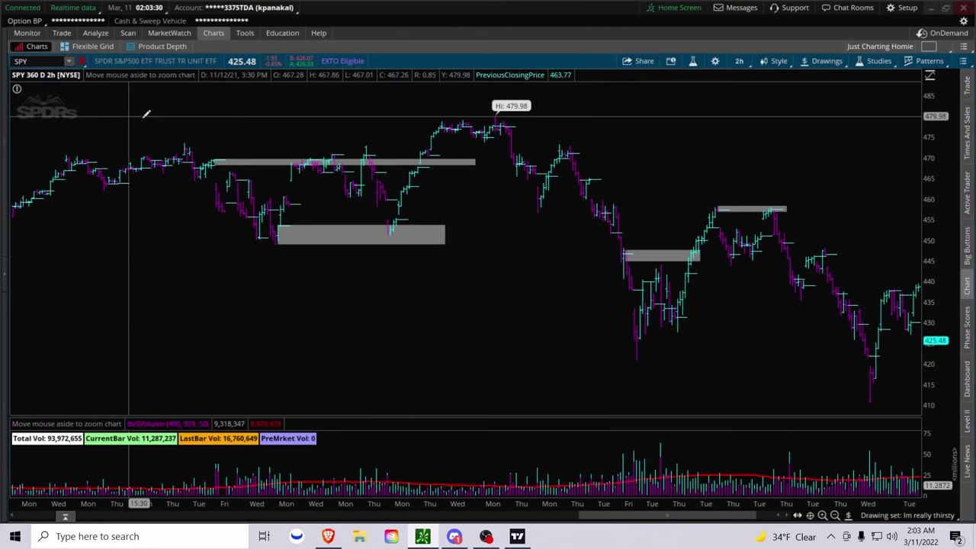
left_click_drag(125, 114, 577, 140)
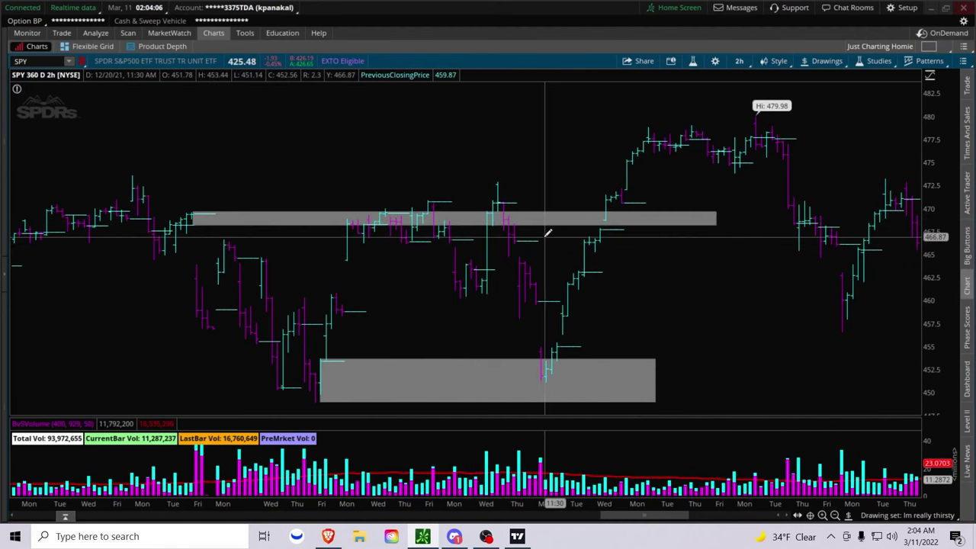
left_click_drag(946, 178, 939, 159)
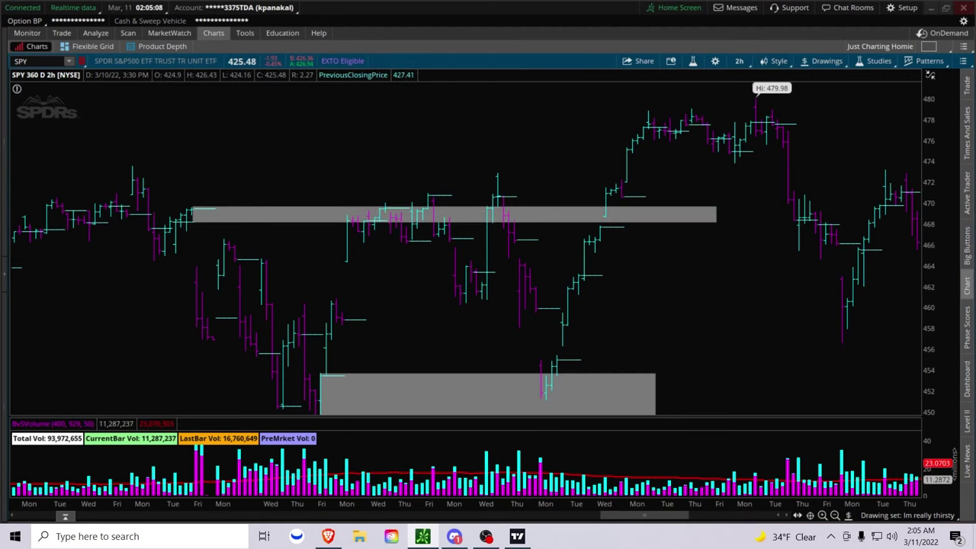
Step: Draw a small ellipse on the mid-December bar piercing the 468–470 grey zone
left_click_drag(931, 190, 931, 156)
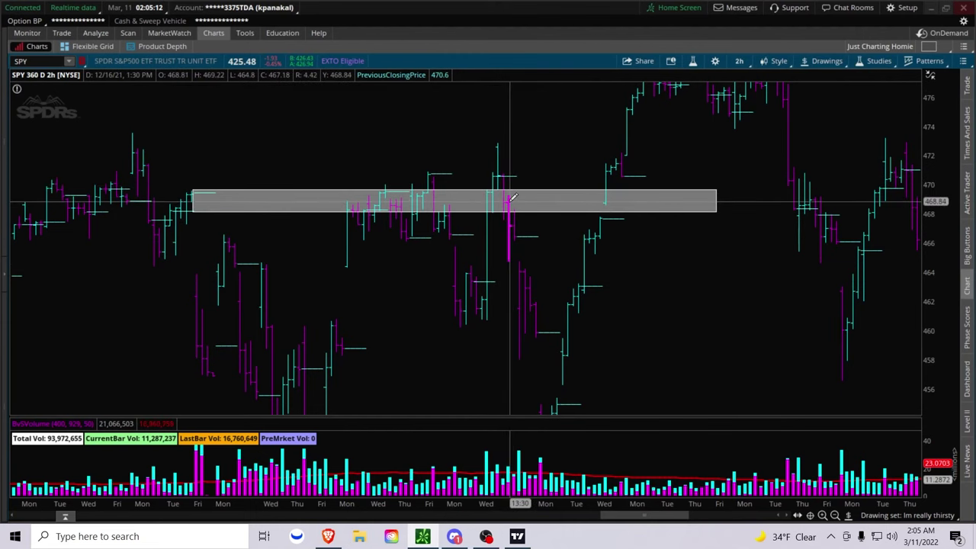
left_click(821, 66)
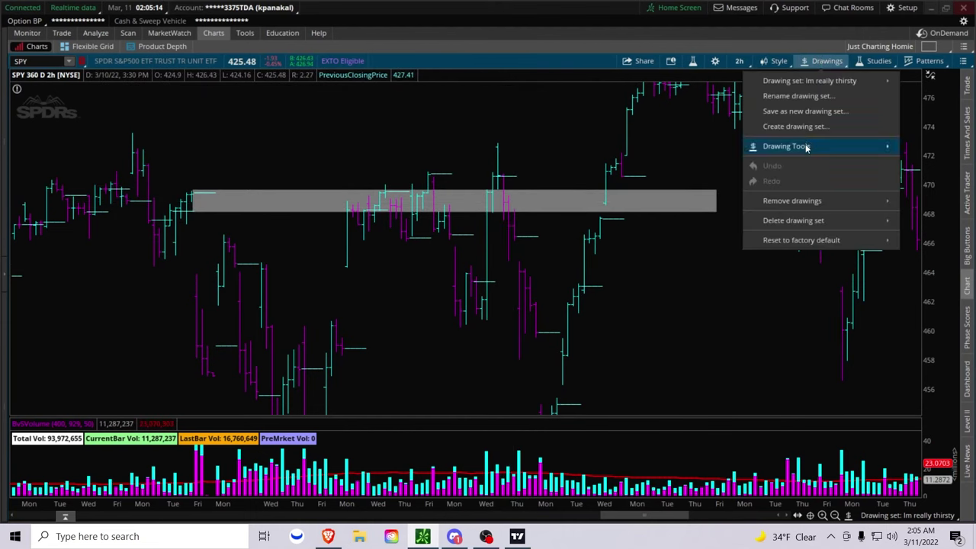
mouse_move(806, 146)
left_click(931, 213)
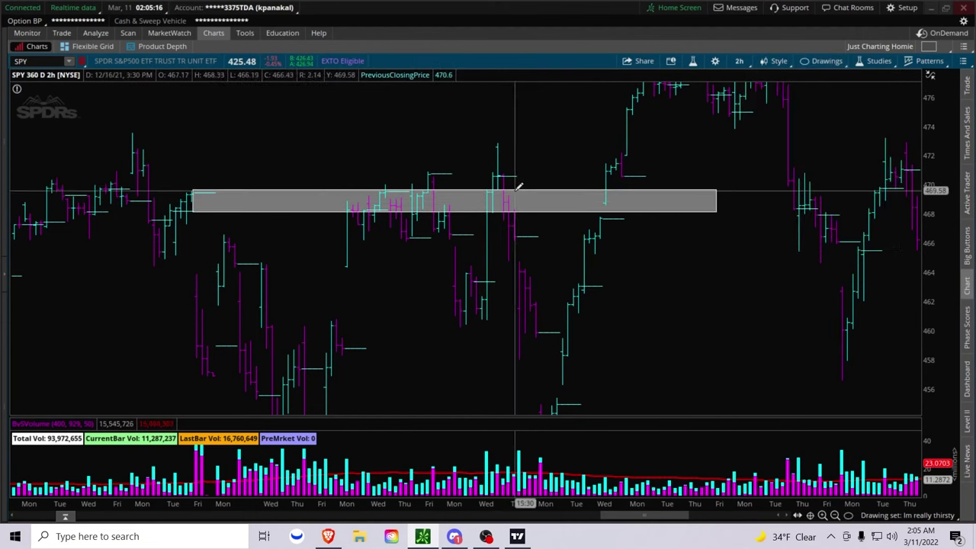
left_click(503, 190)
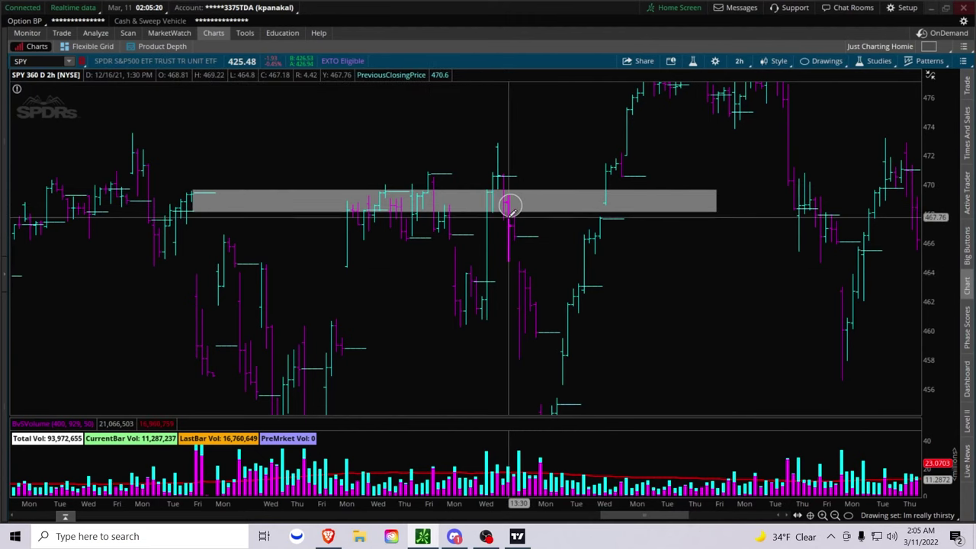
Step: Change Oval1's colour to white
right_click(513, 215)
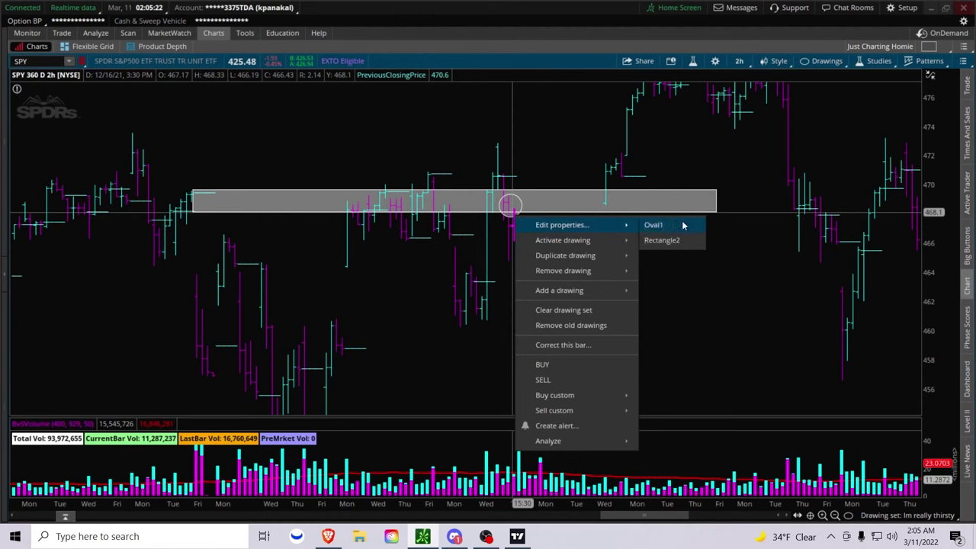
left_click(684, 225)
left_click(501, 328)
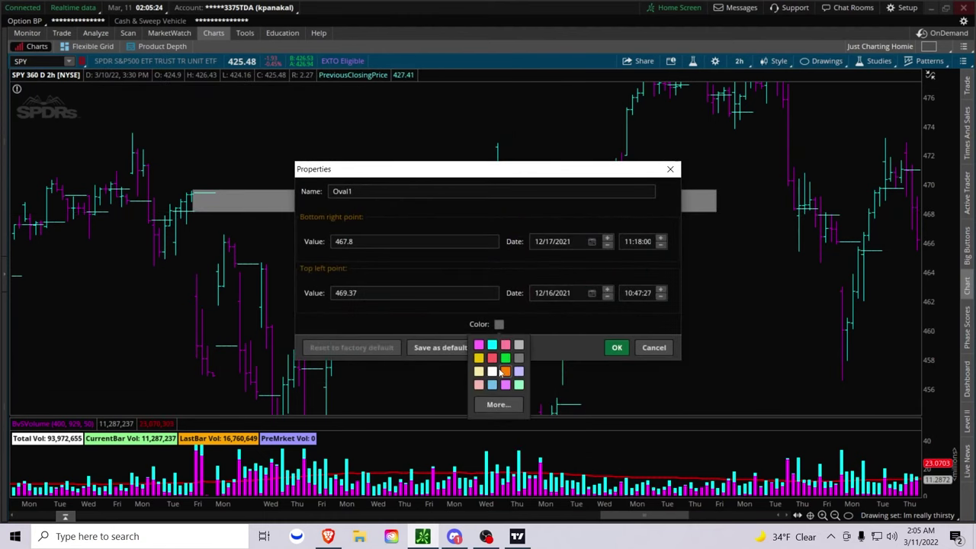
left_click(497, 372)
left_click(617, 347)
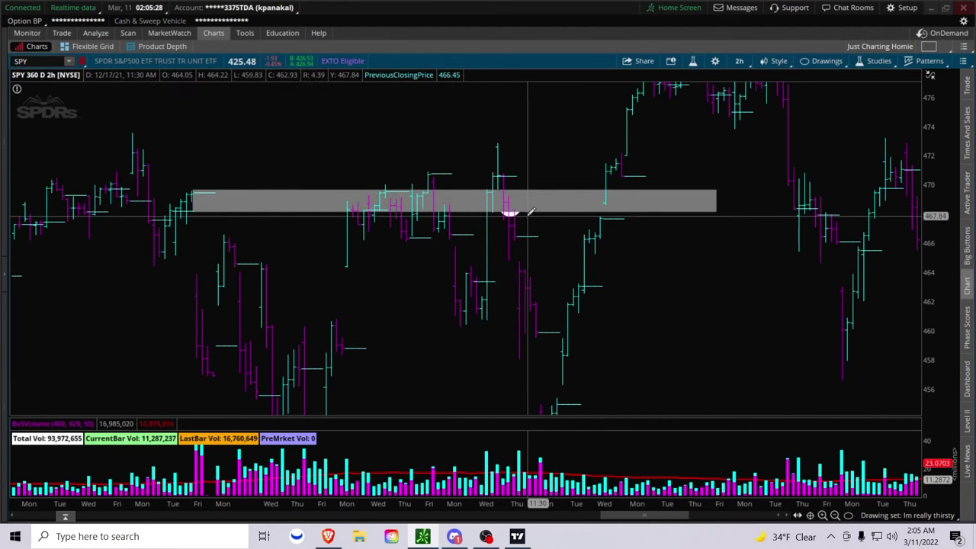
Step: Recolour Rectangle2 pale yellow, then set it back to grey
right_click(564, 195)
left_click(624, 212)
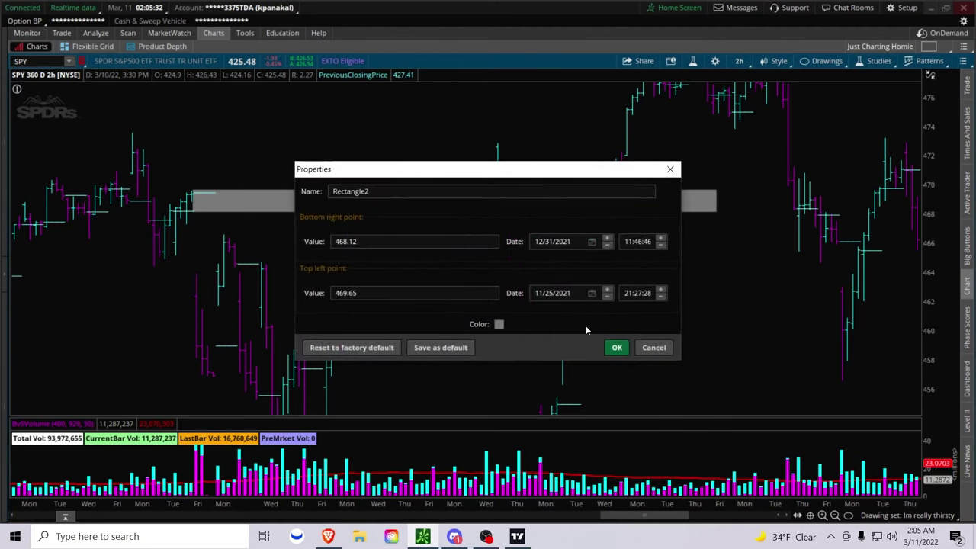
left_click(499, 325)
left_click(481, 372)
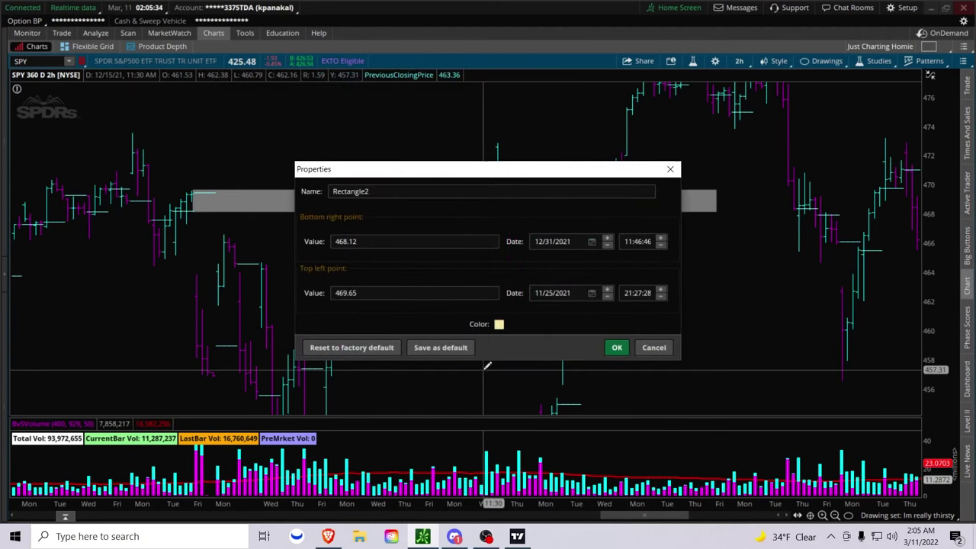
left_click(617, 347)
right_click(510, 205)
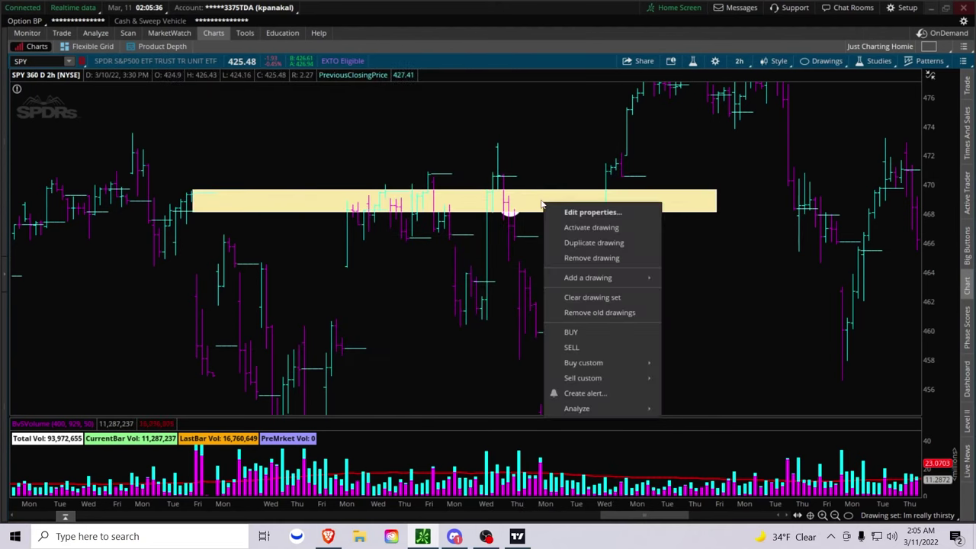
left_click(583, 213)
left_click(498, 324)
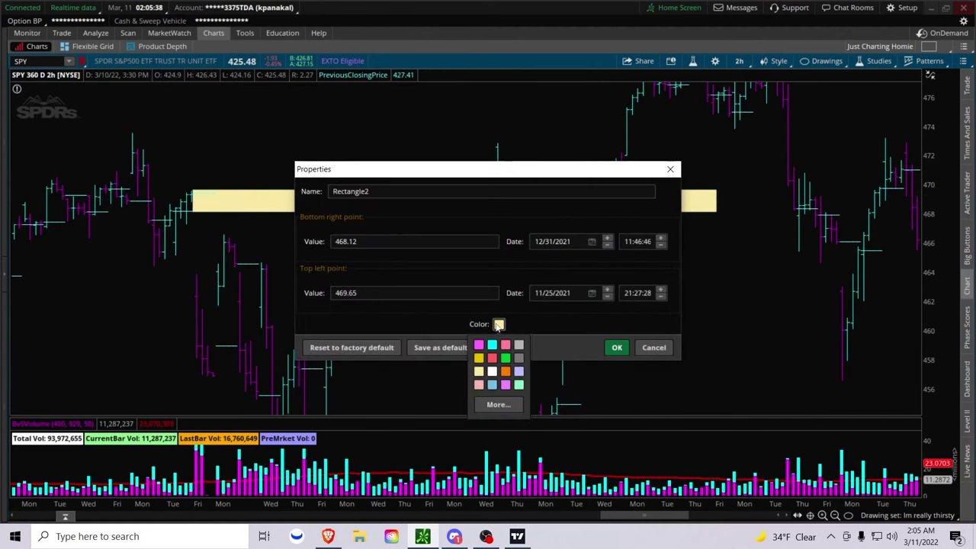
left_click(520, 357)
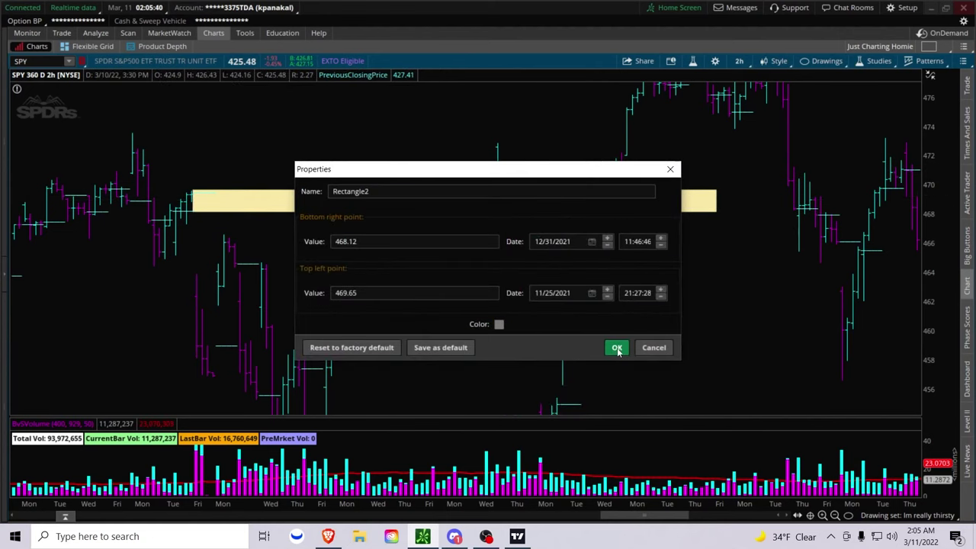
left_click(617, 347)
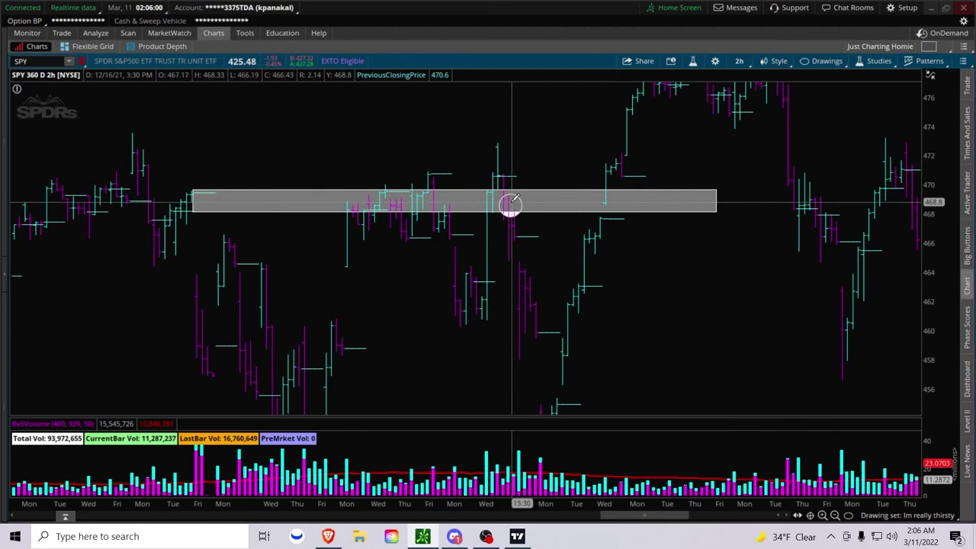
Step: Switch the chart to 5 D:15m, then to 2-hour bars
left_click(735, 65)
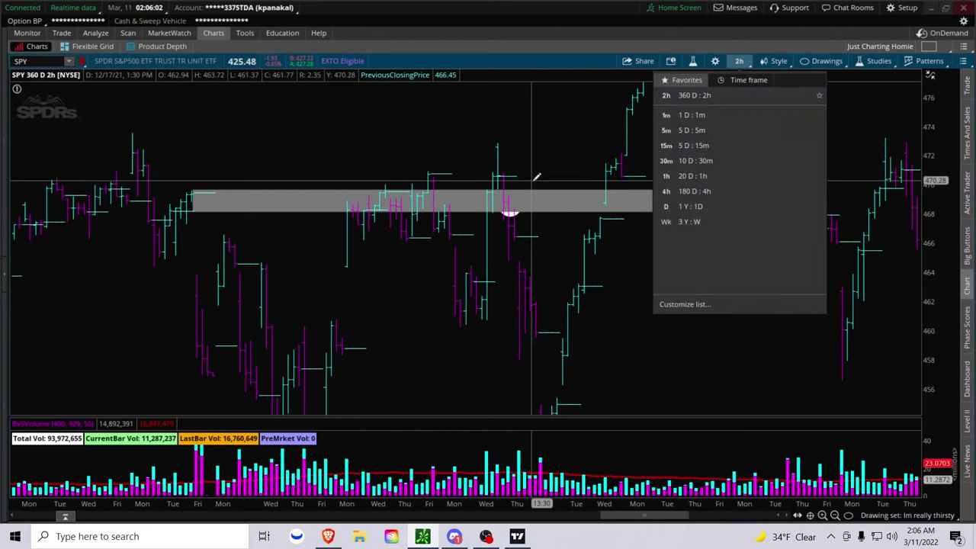
left_click(703, 145)
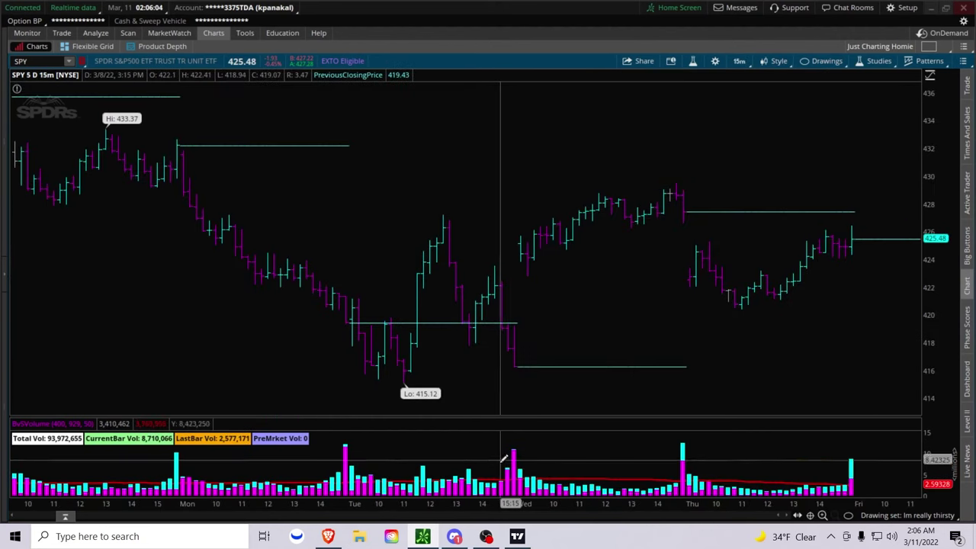
left_click(739, 62)
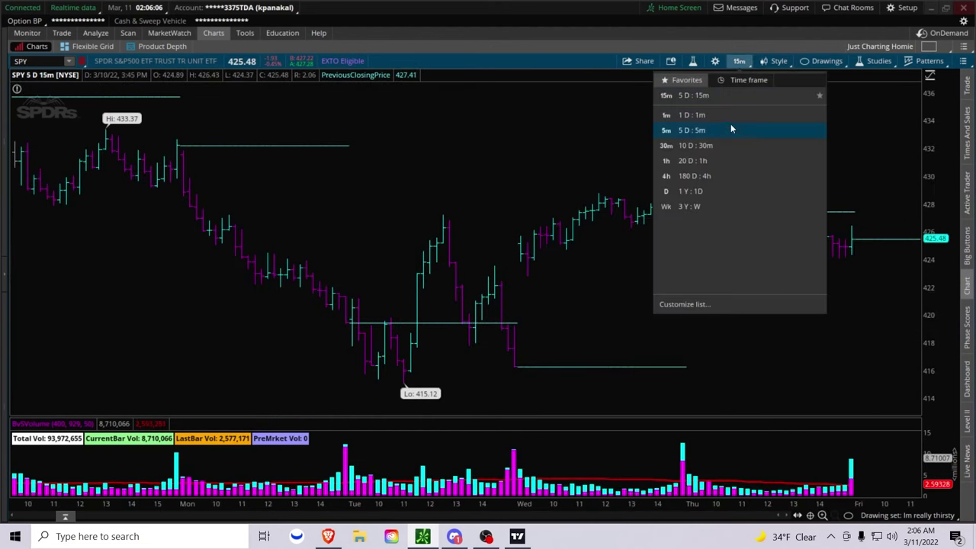
double_click(744, 65)
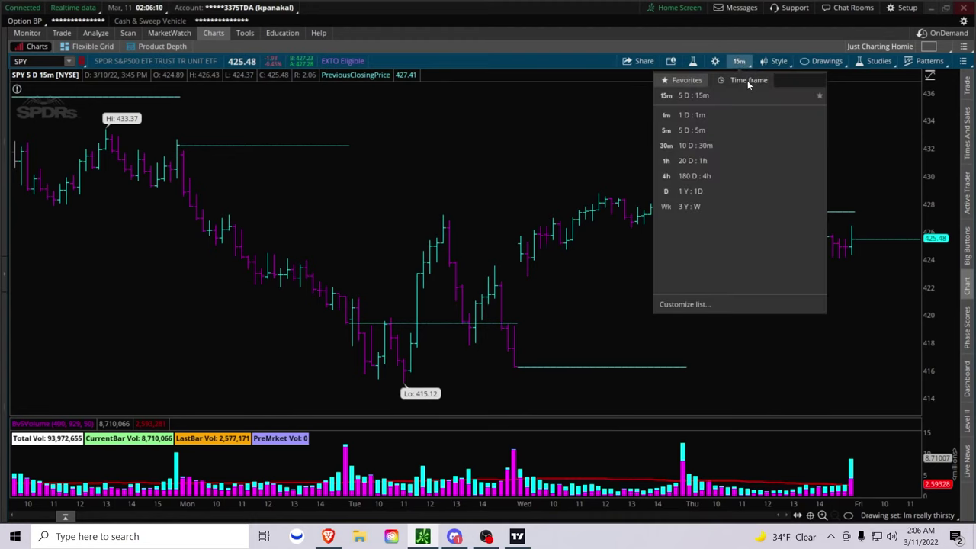
left_click(748, 82)
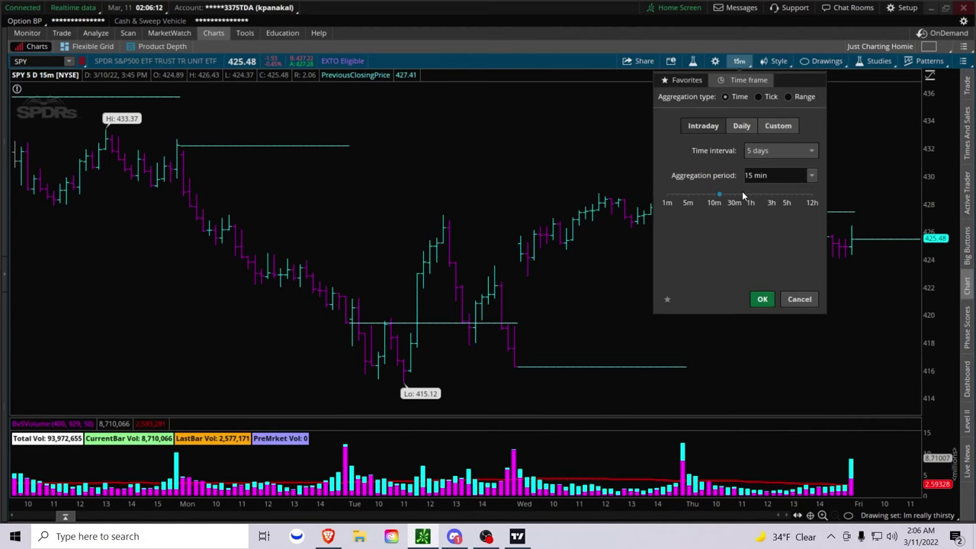
left_click(762, 299)
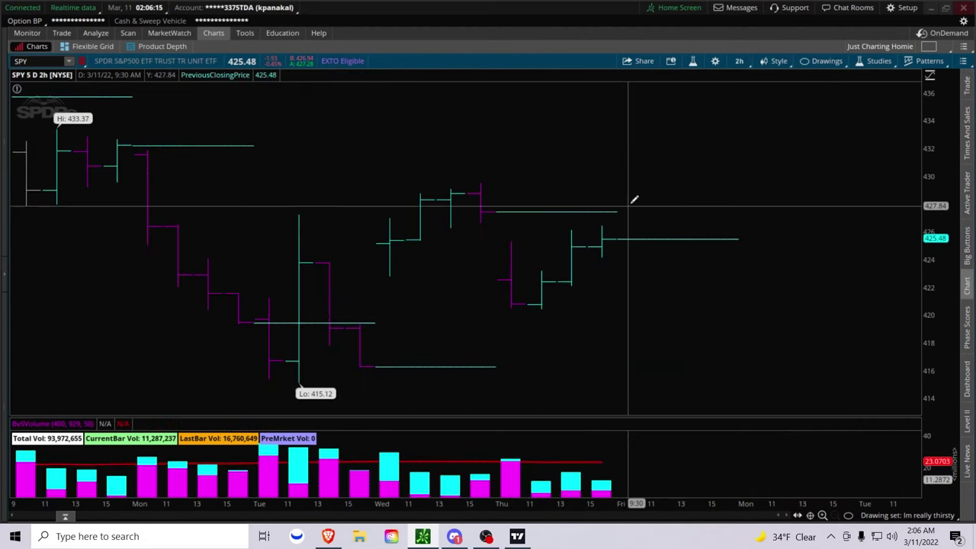
Step: Set the time interval to 180 days and zoom into the span around the zones
left_click(740, 64)
left_click(747, 82)
left_click(769, 153)
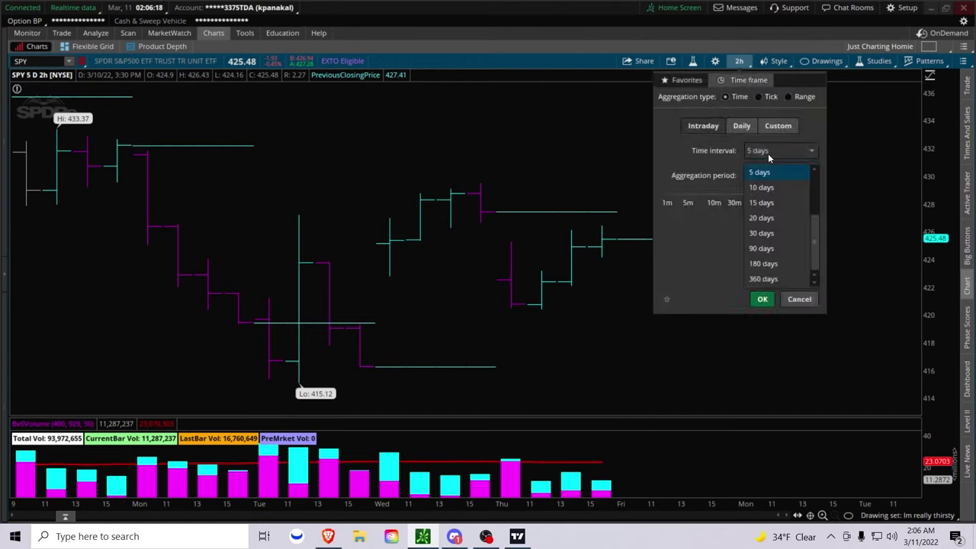
left_click(763, 249)
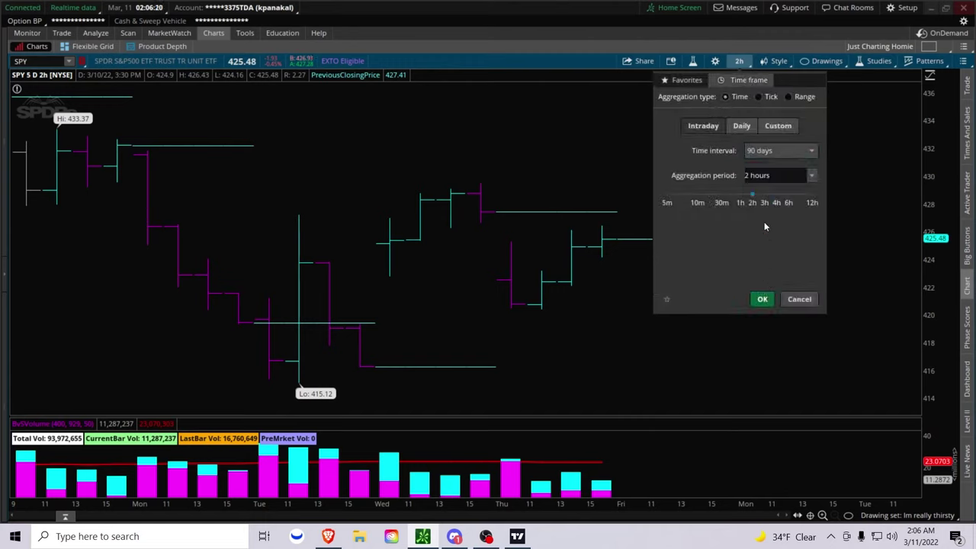
left_click(755, 152)
left_click(764, 264)
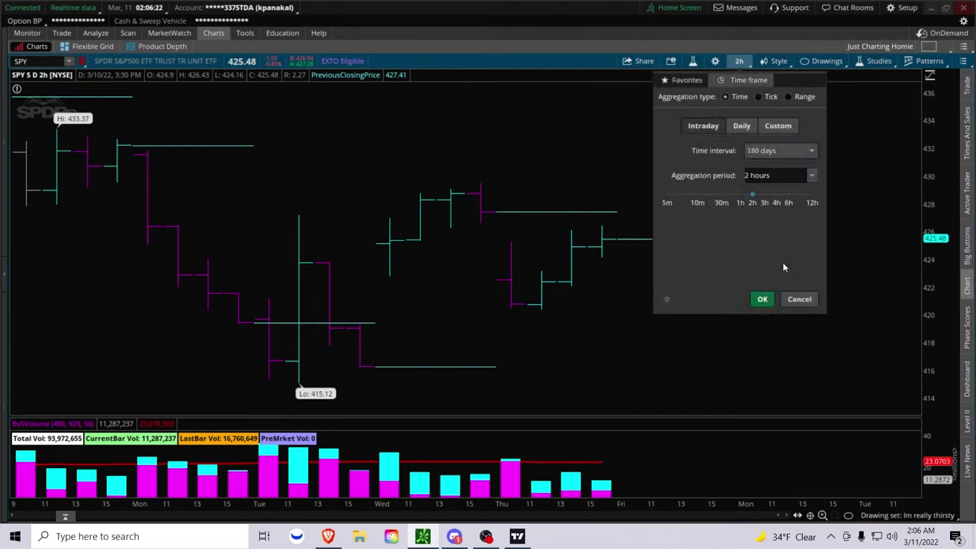
left_click(764, 299)
left_click_drag(457, 145, 773, 145)
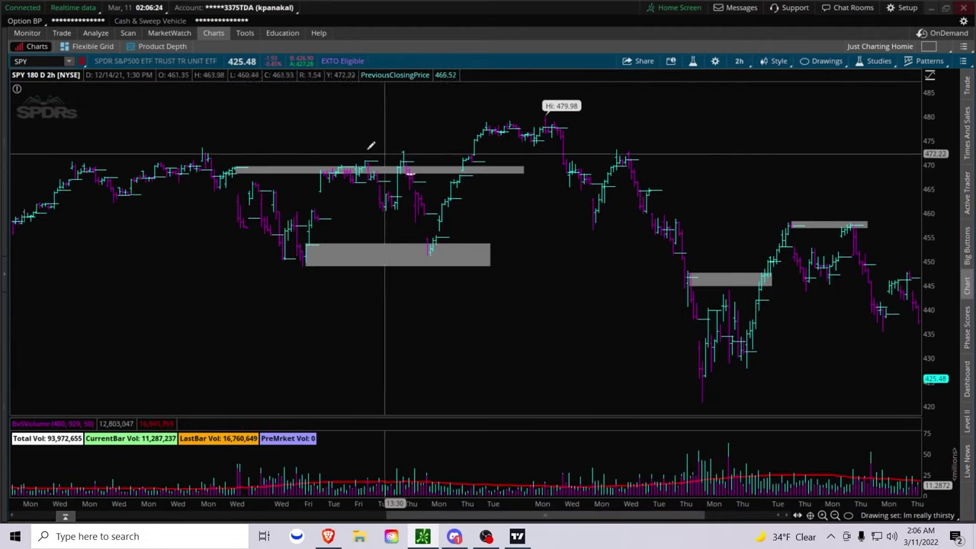
left_click_drag(343, 144, 442, 157)
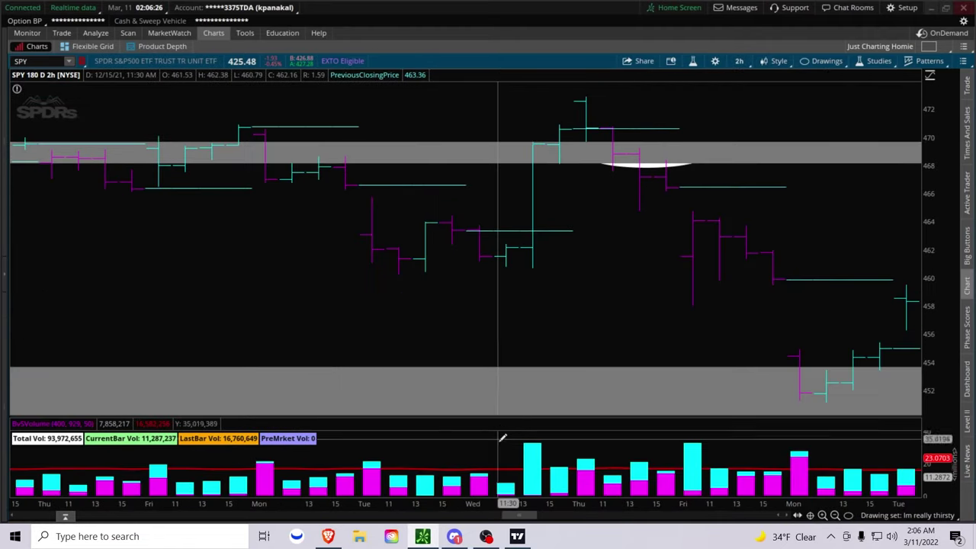
Step: Zoom out and pan forward to show the oval-marked 468–470 zone and the lower 449–454 zone
scroll(503, 437, "down", 5)
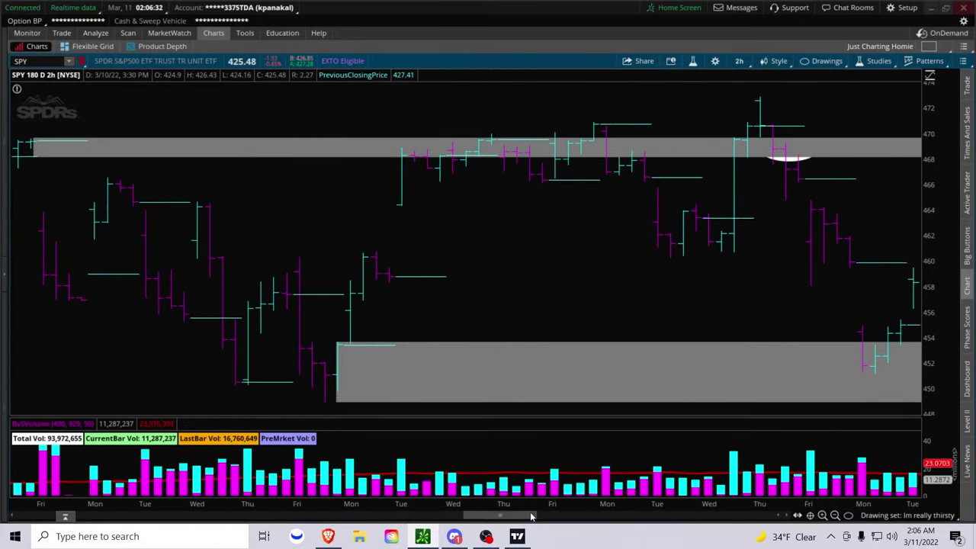
left_click_drag(532, 517, 559, 517)
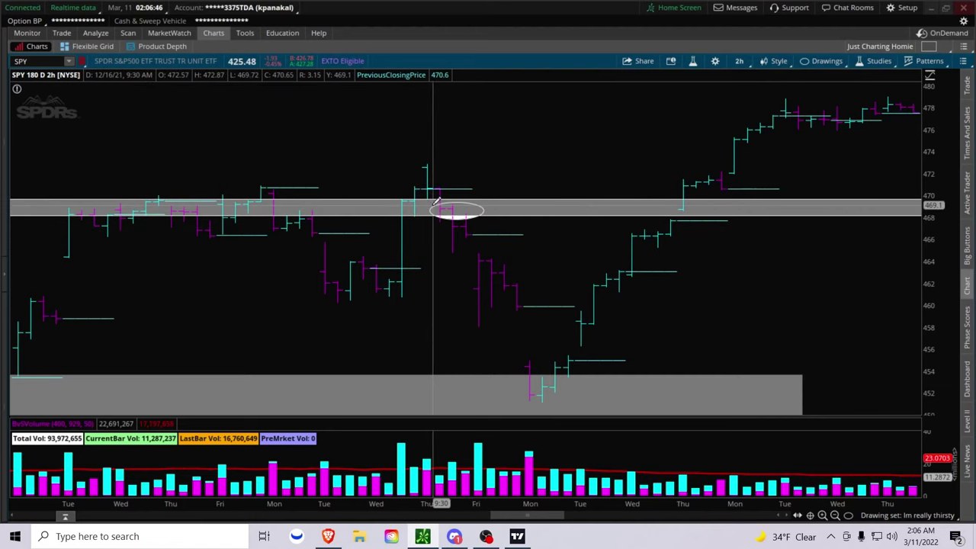
mouse_move(462, 215)
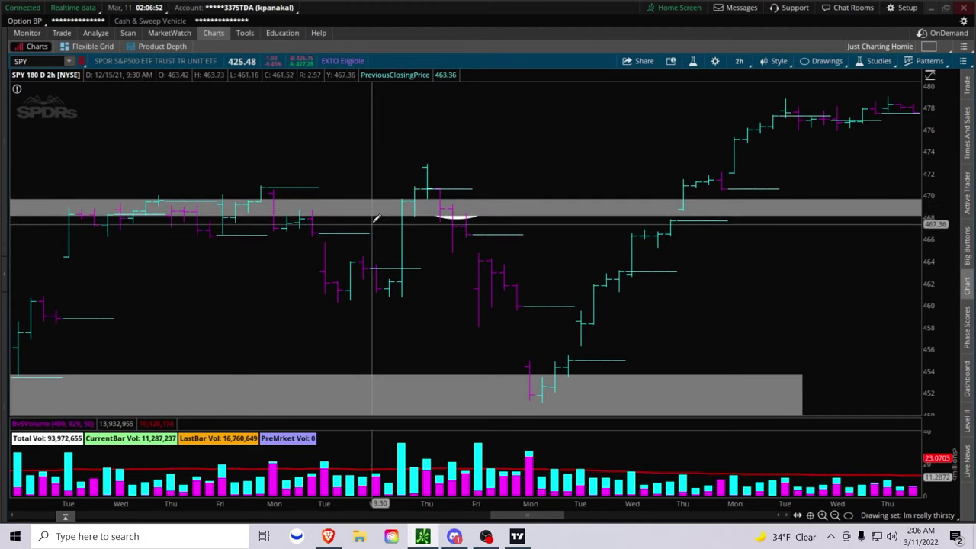
mouse_move(428, 199)
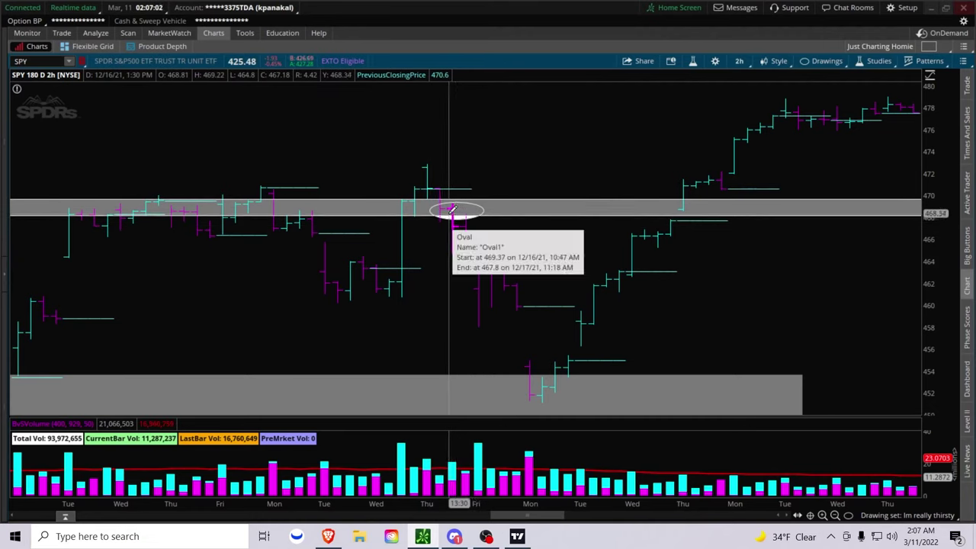
left_click_drag(452, 209, 472, 216)
mouse_move(441, 212)
left_mouse_down()
mouse_move(476, 219)
mouse_move(457, 211)
left_mouse_up()
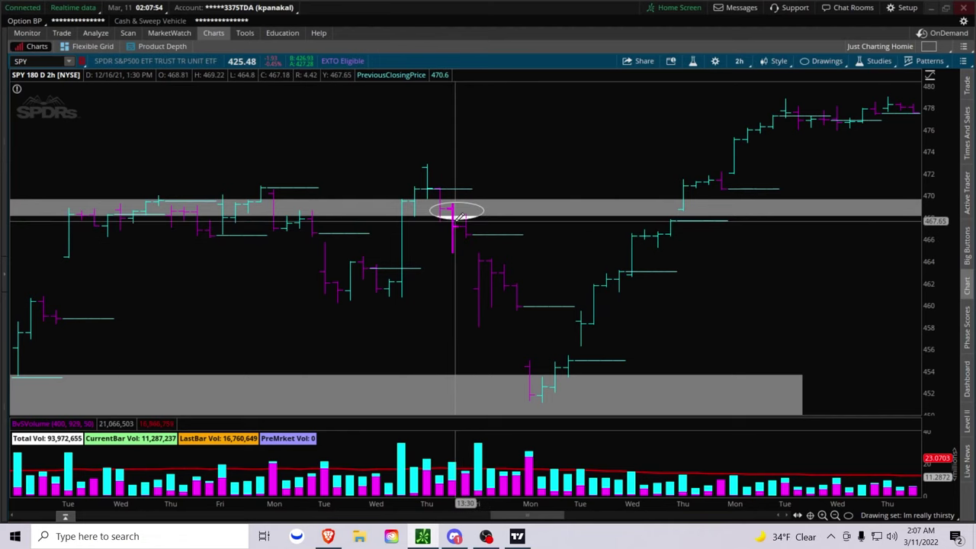
mouse_move(458, 218)
left_click_drag(458, 218, 473, 236)
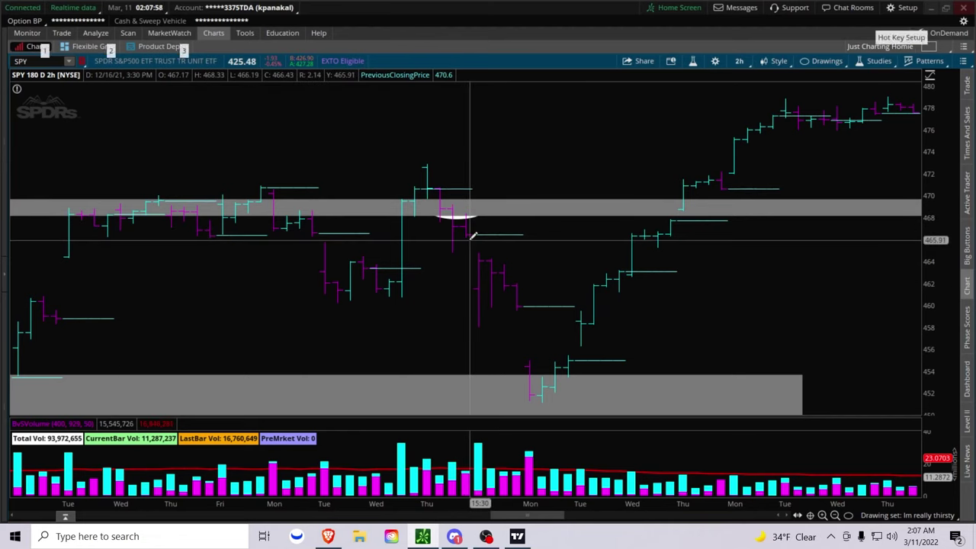
key("alt+Tab")
key("alt+Tab")
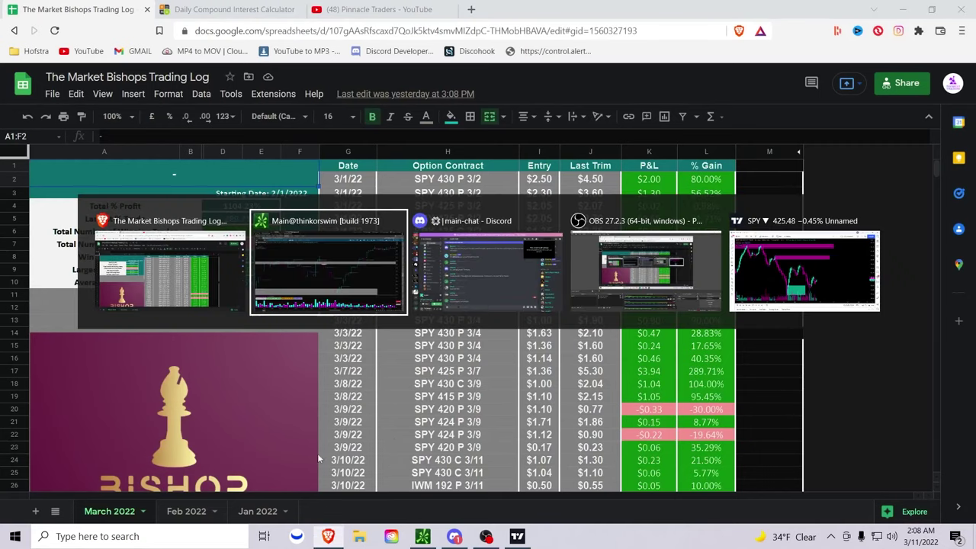
key("alt+Tab")
key("Tab")
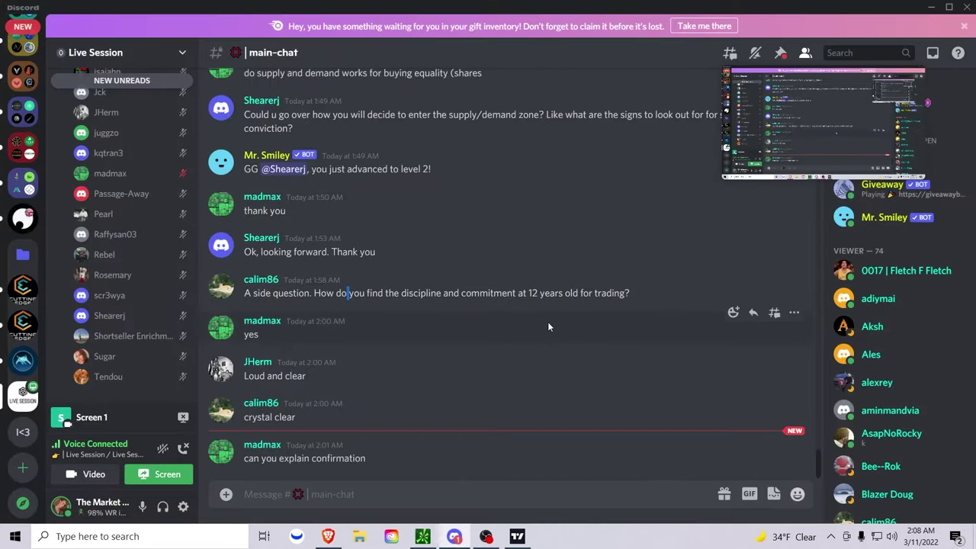
key("alt+Tab")
key("alt+Tab")
Step: Reshape and move the white oval lower onto the 468–470 grey band, then return to Discord
key("alt+Tab")
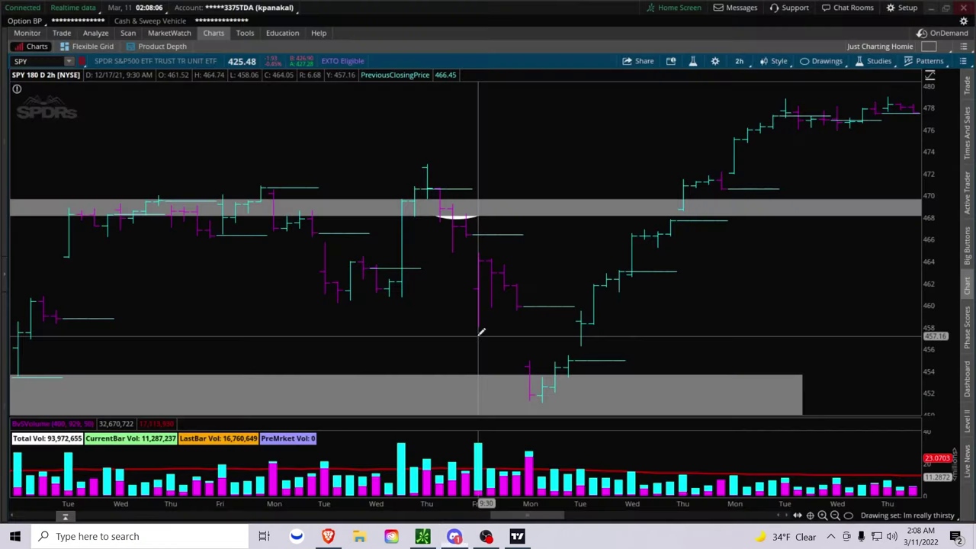
key("alt+Tab")
key("alt+Tab")
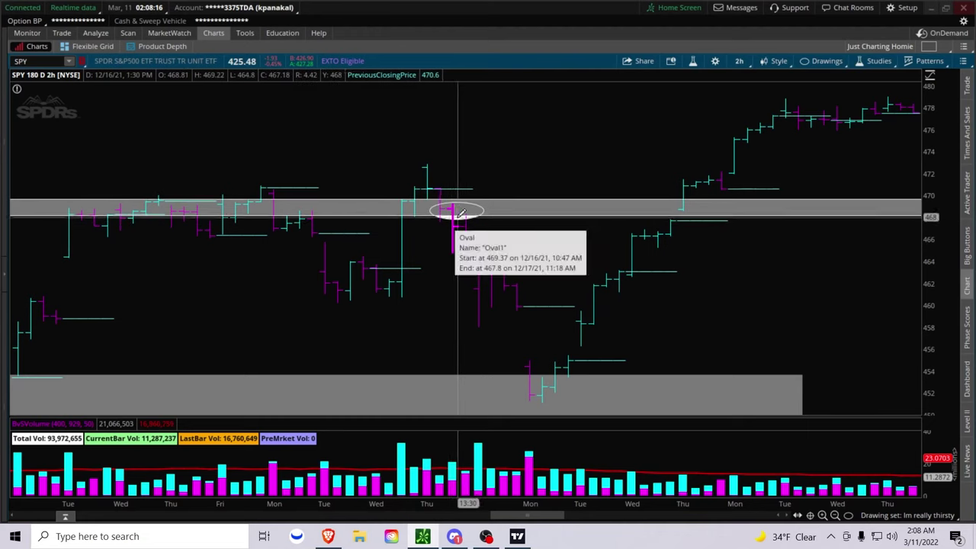
left_click_drag(455, 211, 467, 239)
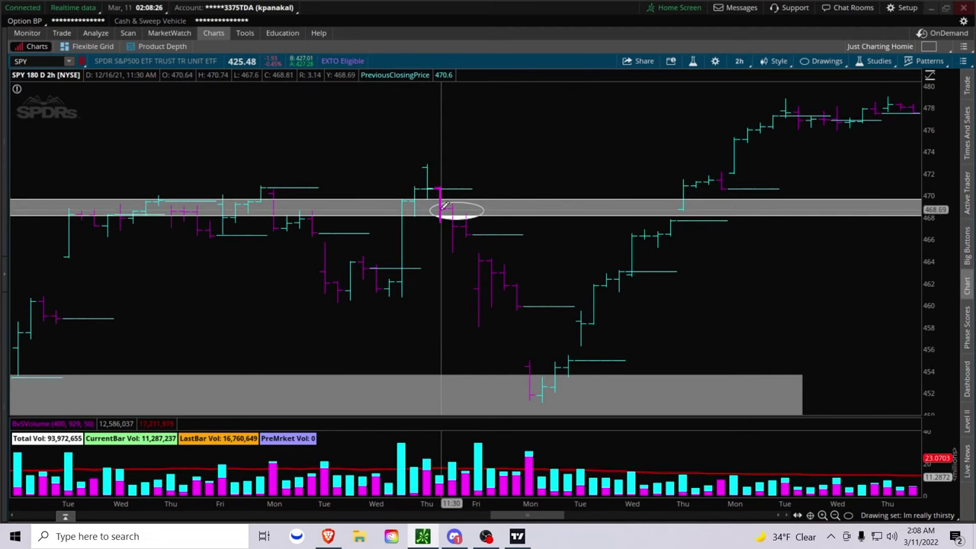
left_click_drag(444, 207, 452, 216)
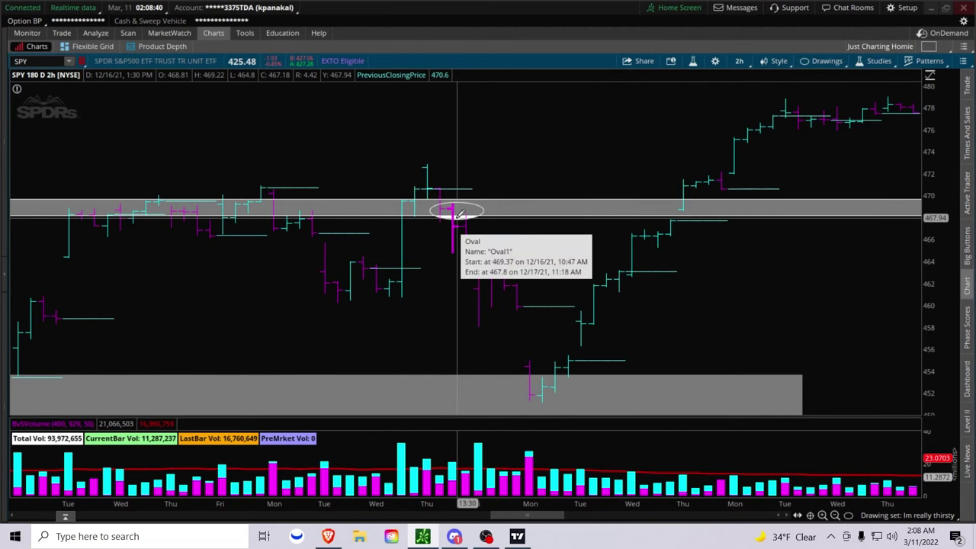
key("alt+Tab")
Step: Highlight the viewer's 'you explain confirmation' question and return to thinkorswim
left_click_drag(357, 470, 374, 472)
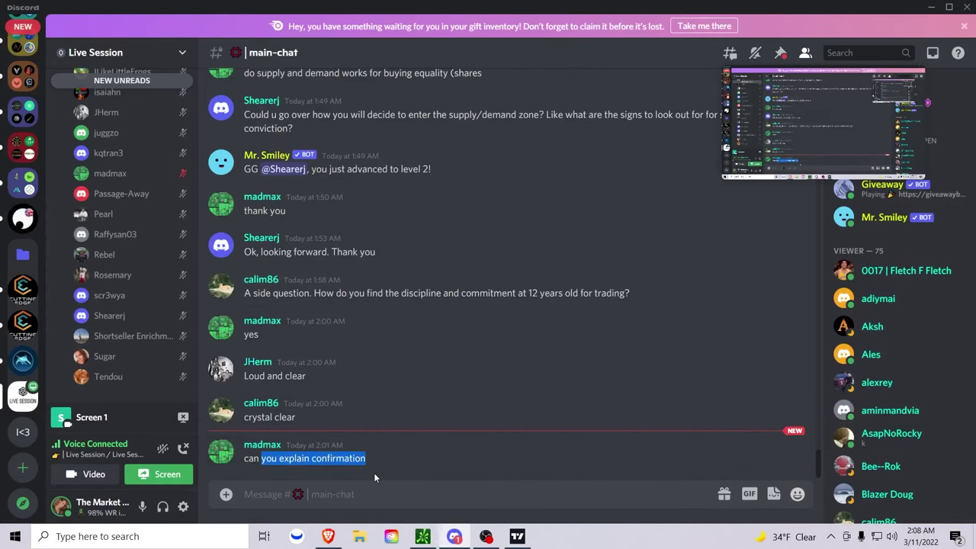
key("alt+Tab")
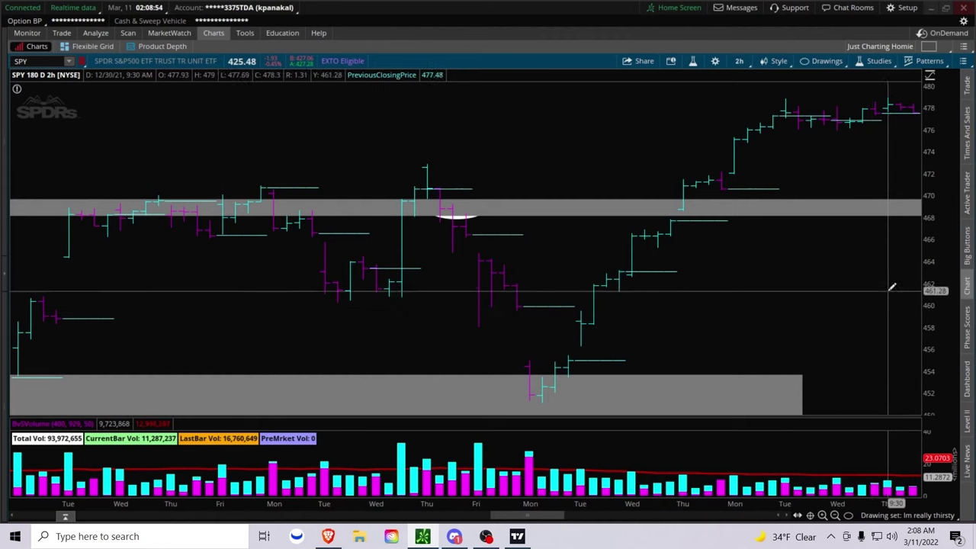
Step: Widen the SPY chart's price scale to roughly 445–485
left_click_drag(656, 375, 537, 378)
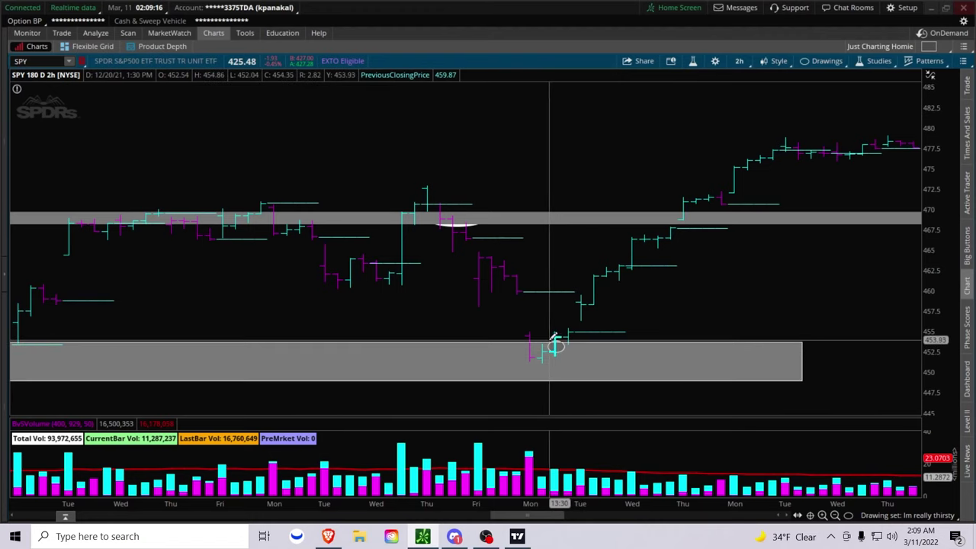
Step: Recolour the Oval2 drawing on the lower-zone low bar to white
right_click(560, 350)
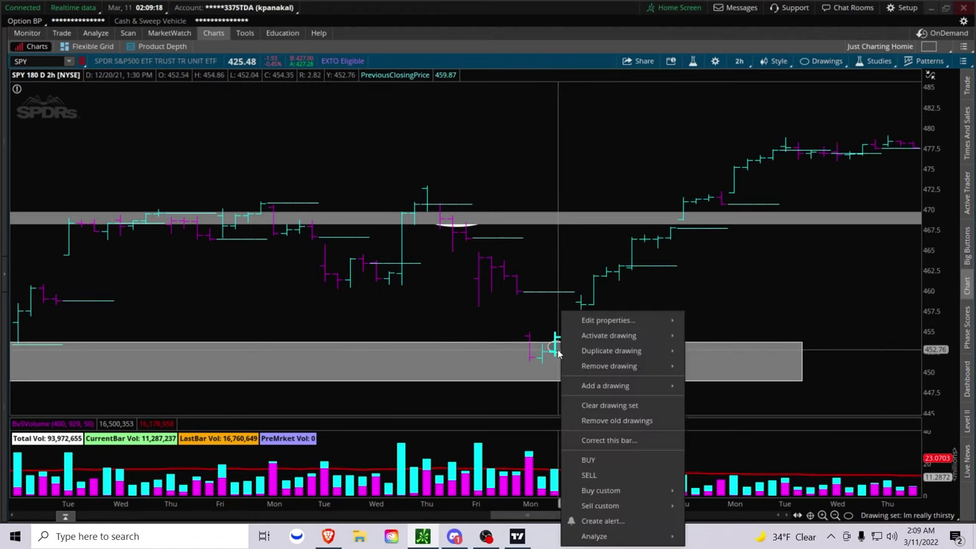
mouse_move(618, 334)
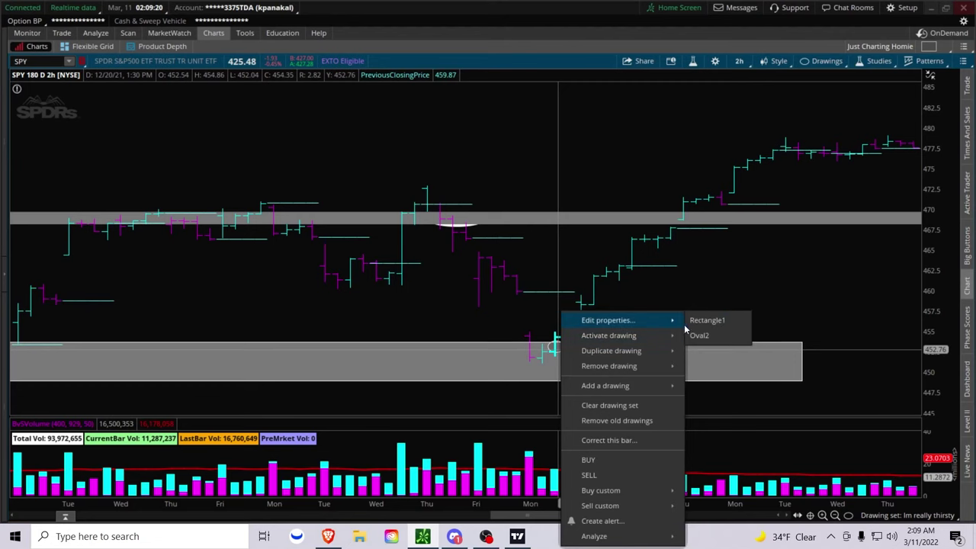
left_click(698, 336)
left_click(498, 325)
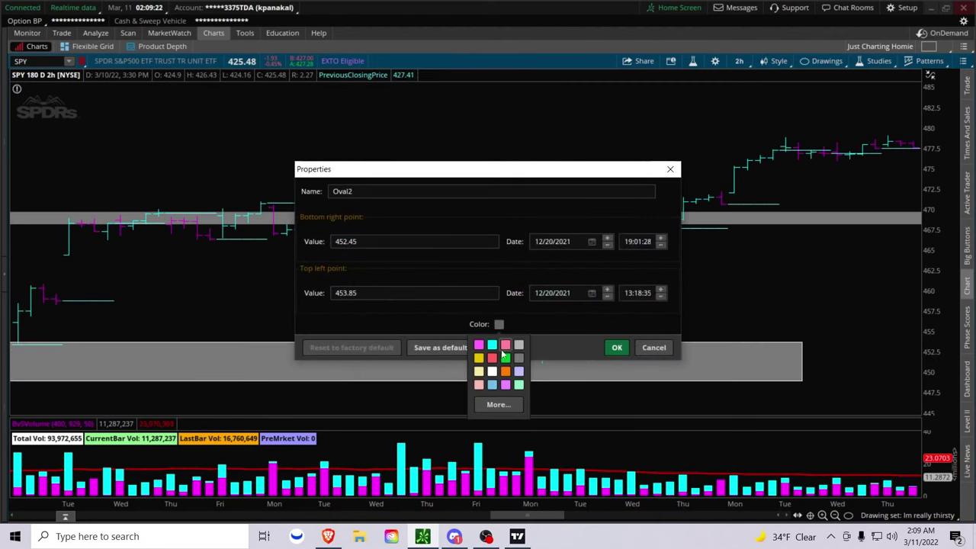
left_click(492, 371)
left_click(610, 348)
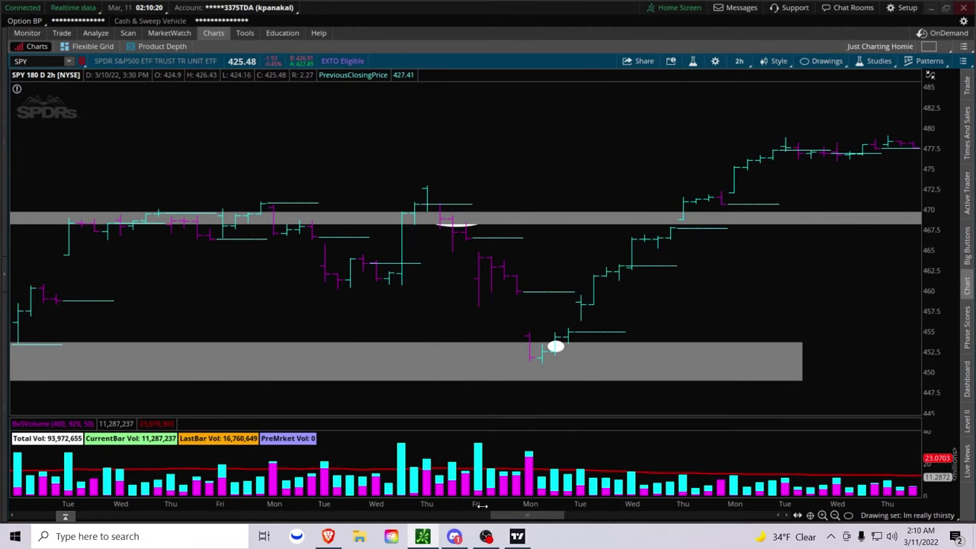
Step: Compress the time axis to span late August through December and widen the price scale
left_click_drag(482, 506, 547, 505)
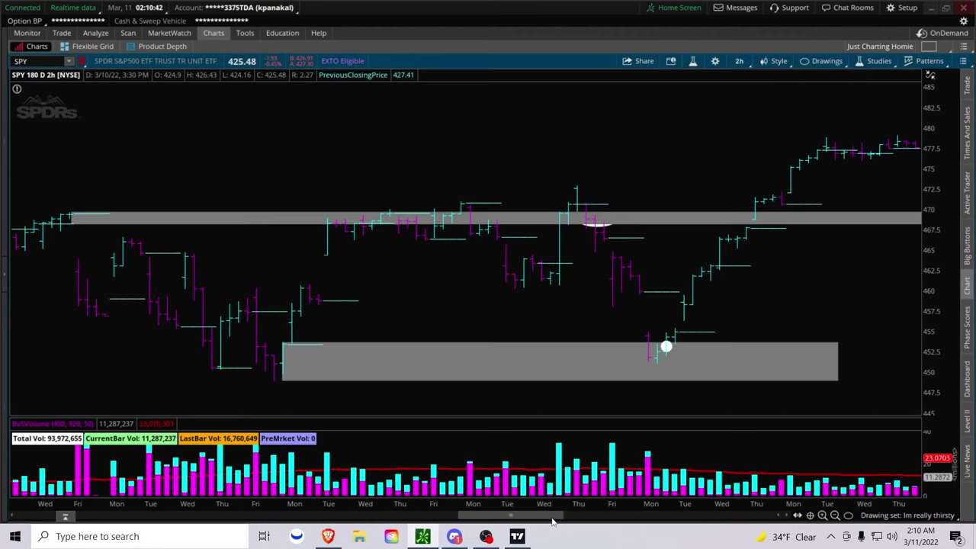
left_click_drag(547, 504, 793, 486)
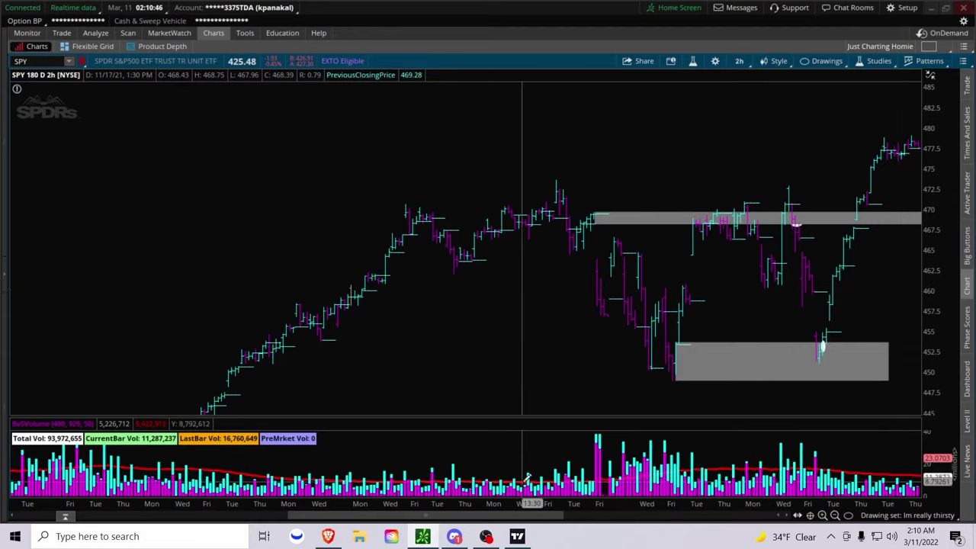
mouse_move(770, 486)
left_mouse_down()
mouse_move(789, 483)
mouse_move(770, 484)
left_mouse_up()
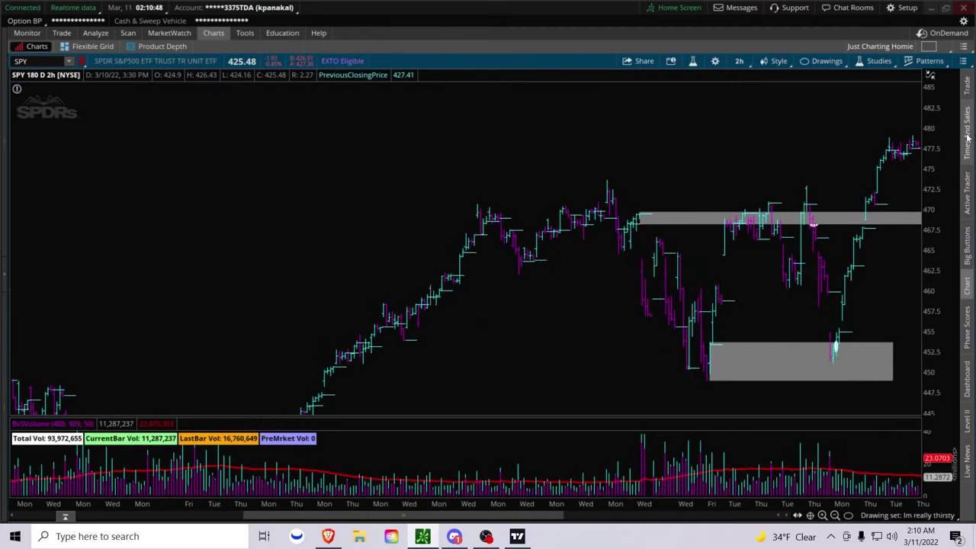
left_click_drag(927, 144, 944, 246)
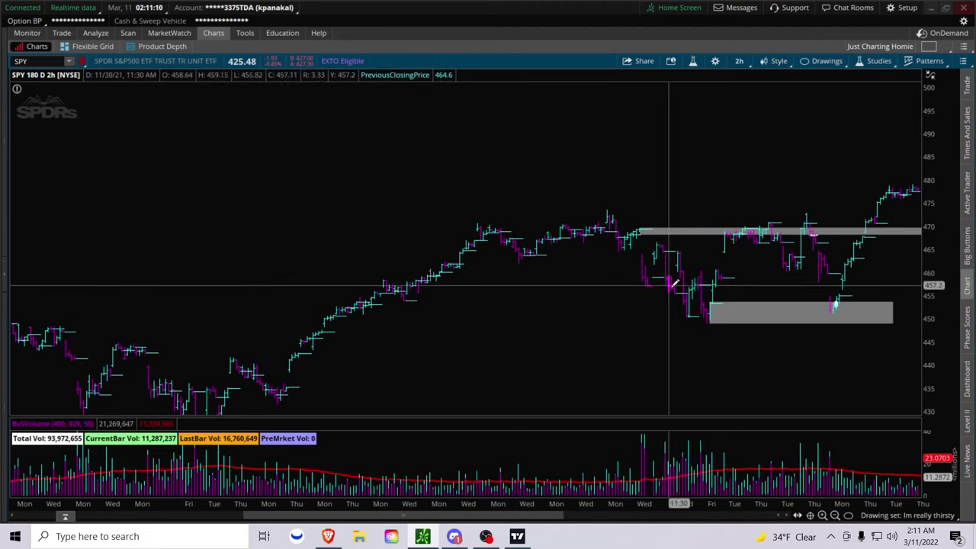
Step: Draw a rising yellow trendline from the earlier peak across the recent highs
left_click(825, 61)
mouse_move(809, 154)
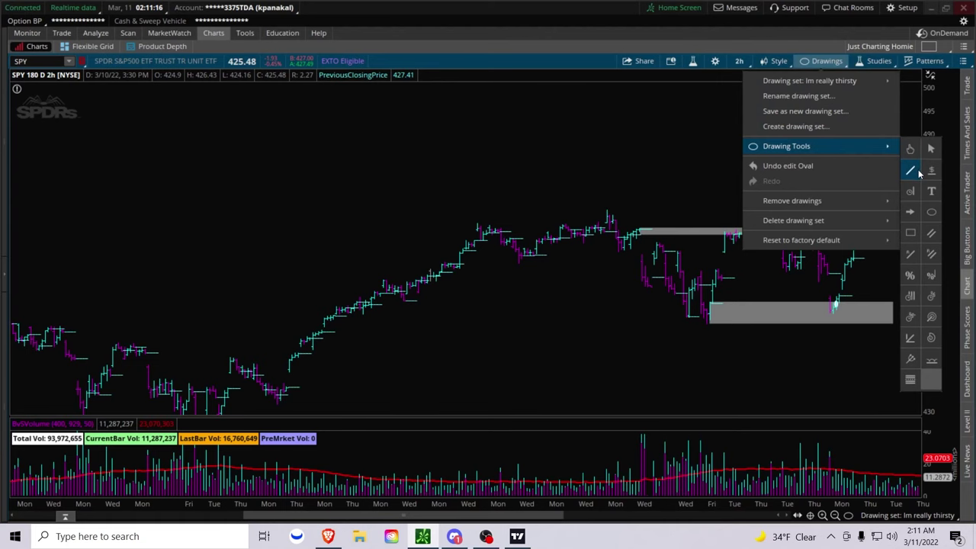
left_click(919, 171)
left_click(608, 207)
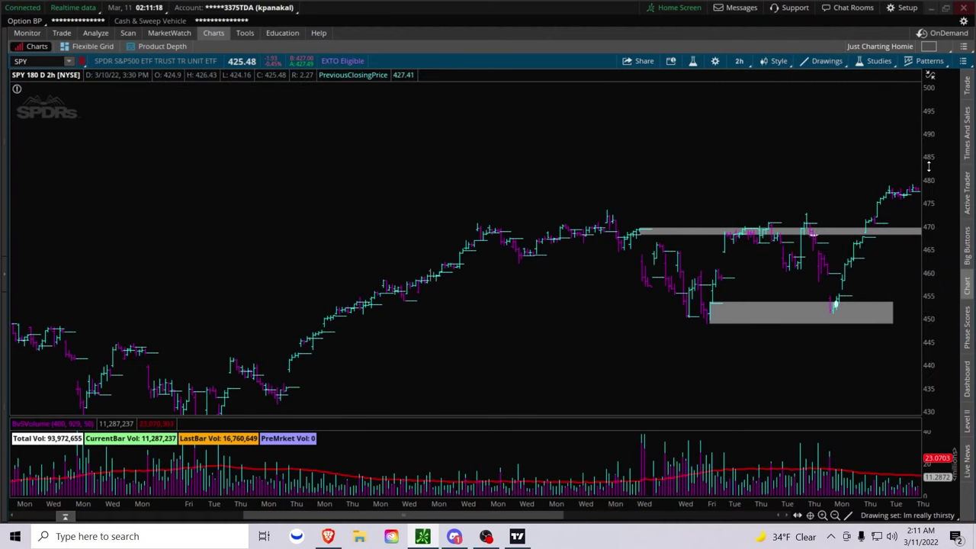
left_click(902, 184)
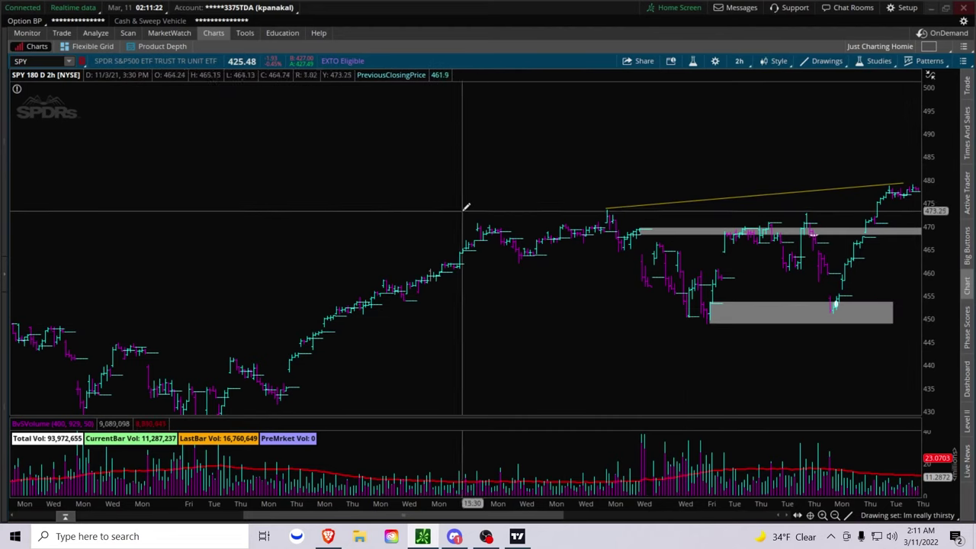
Step: Draw a falling trendline from the early-December pullback to below the lower zone
left_click(517, 262)
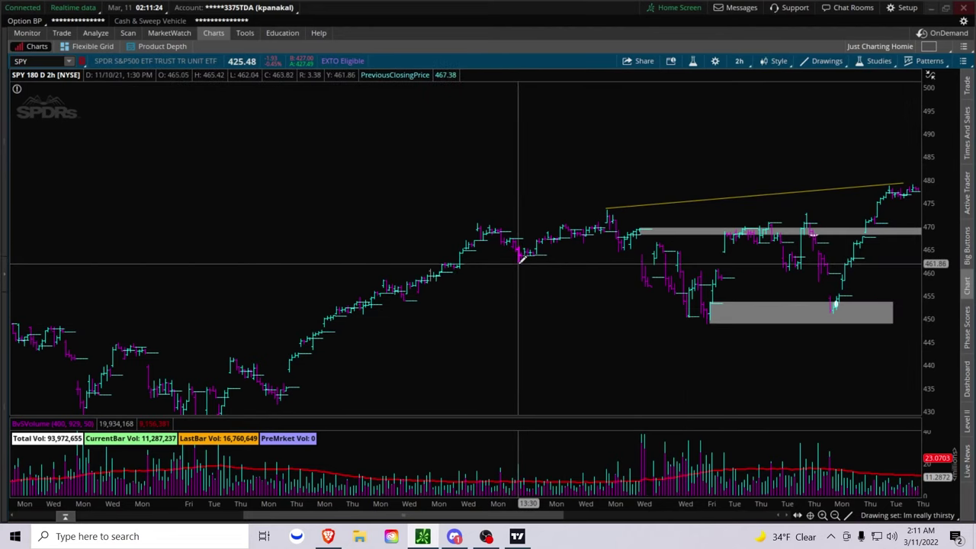
left_click(761, 344)
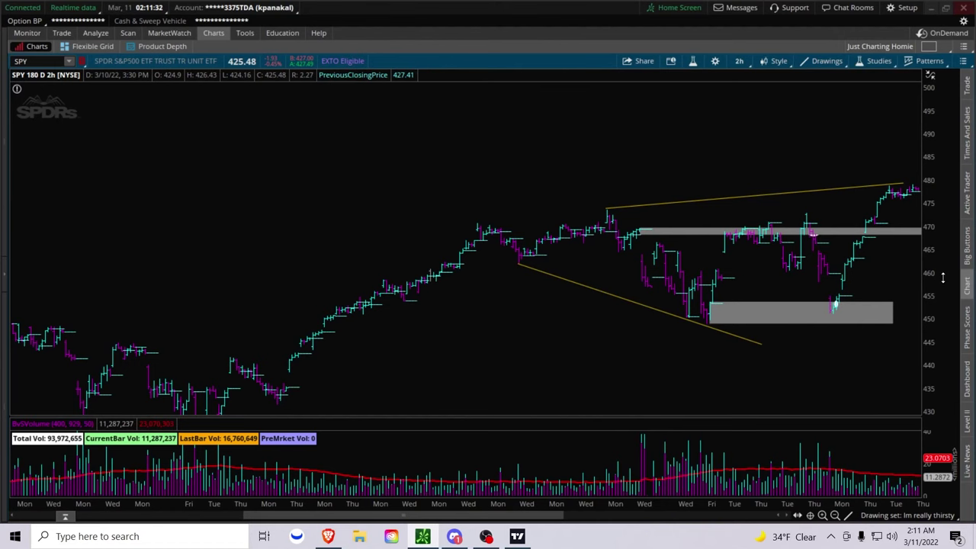
key("ctrl")
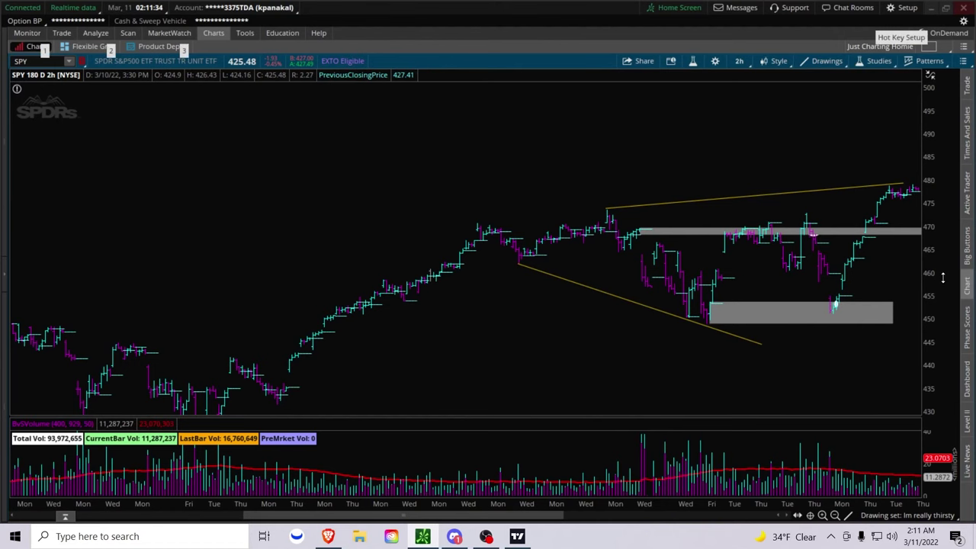
Step: Read viewer questions about the 2-hour timeframe and ES futures in Discord, returning to the SPY chart
key("alt+Tab")
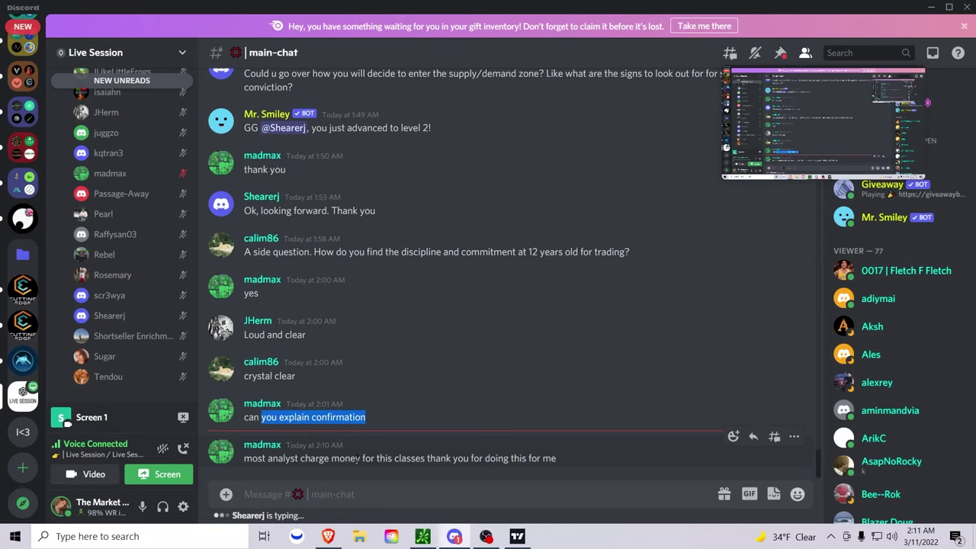
key("alt+Tab")
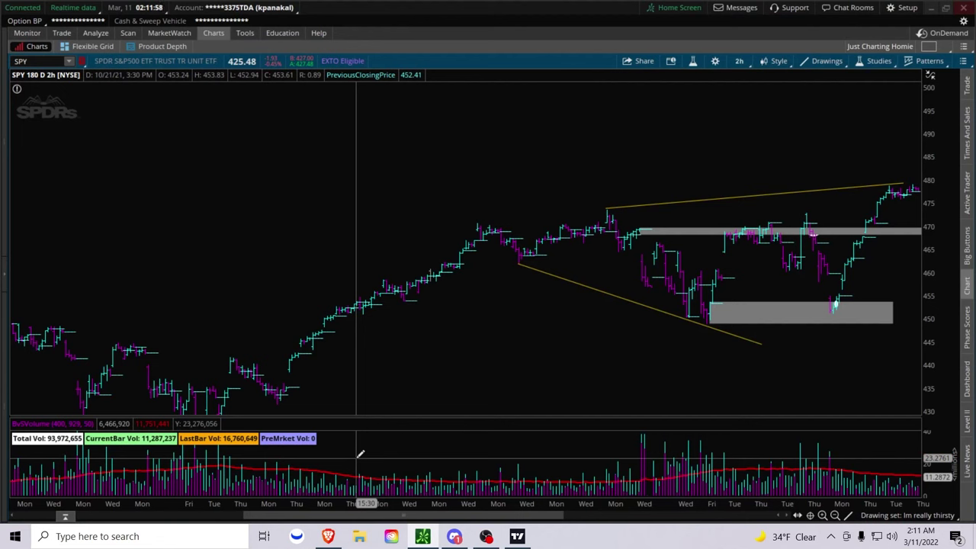
key("alt+Tab")
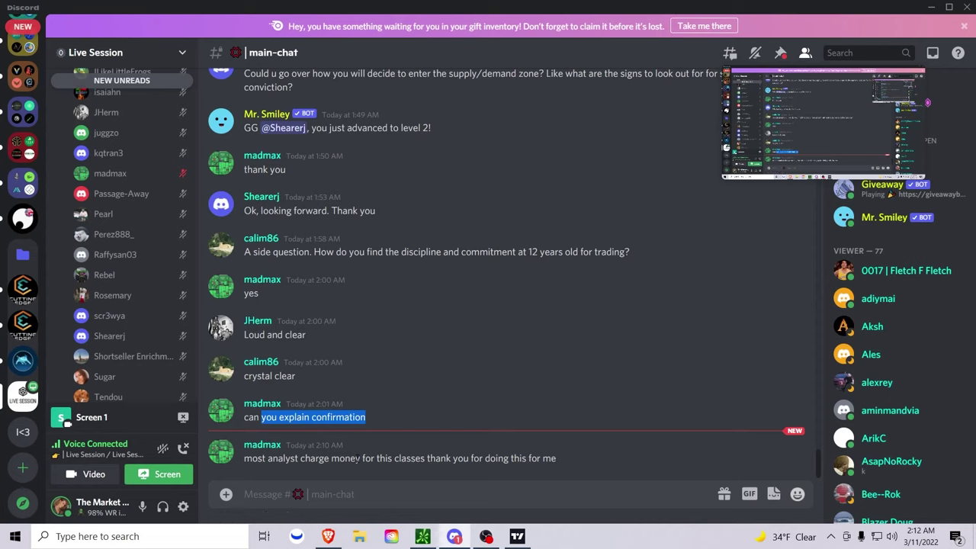
key("alt+Tab")
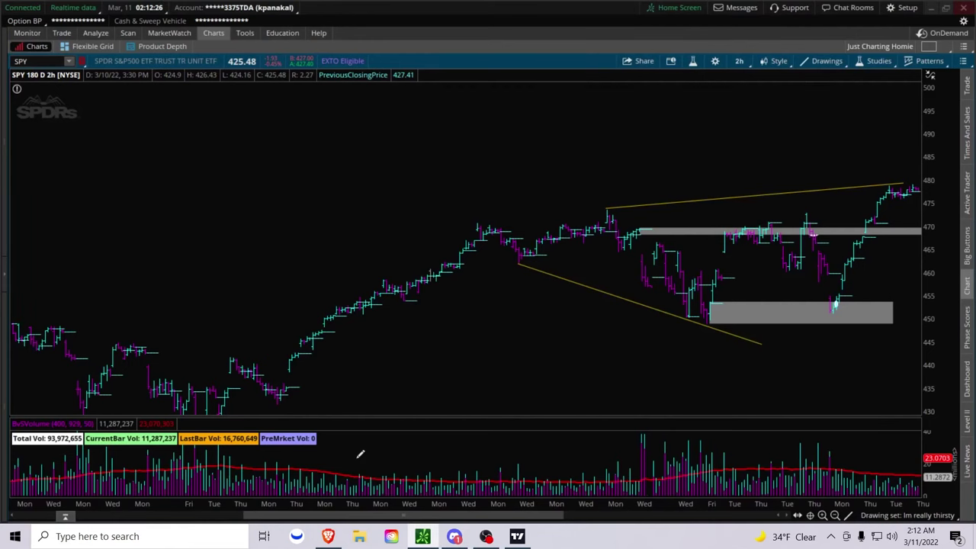
key("alt+Tab")
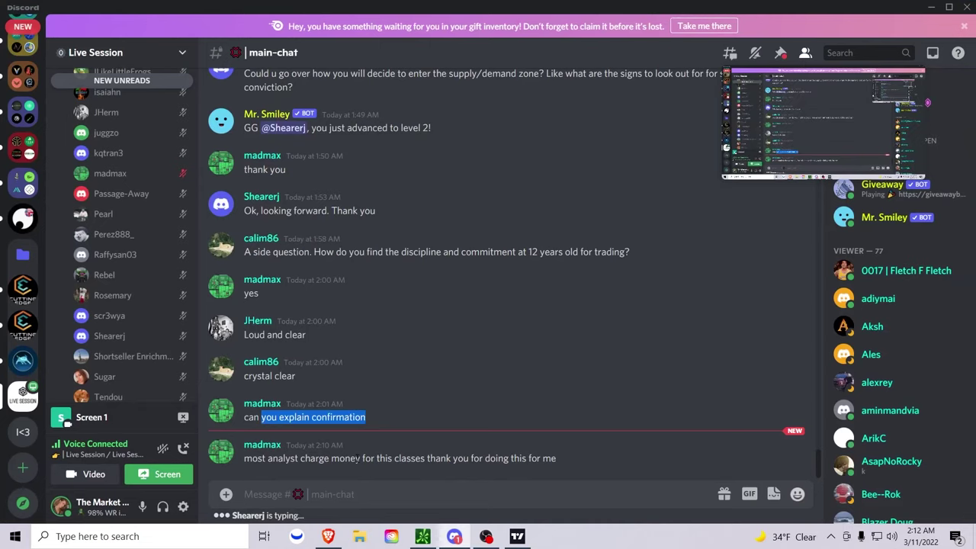
key("alt+Tab")
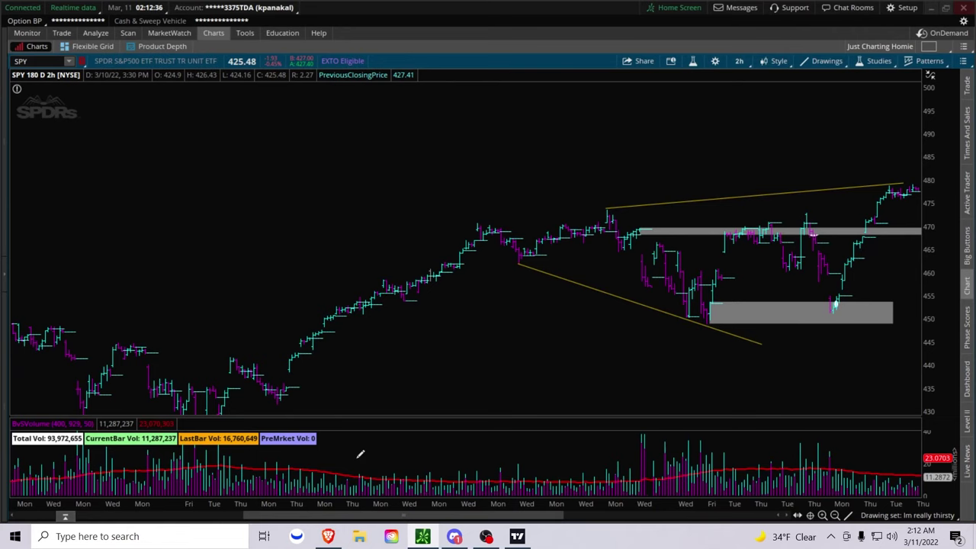
key("alt+Tab")
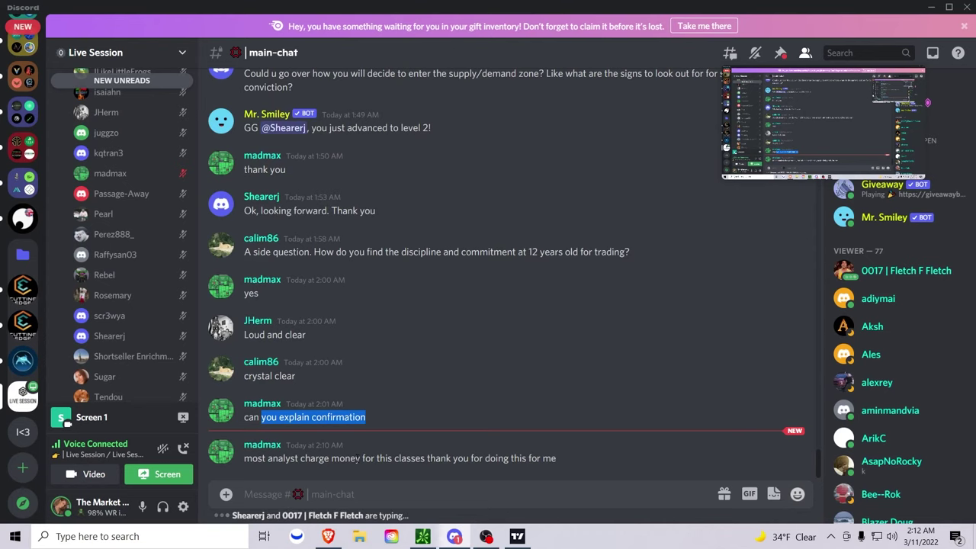
key("alt+Tab")
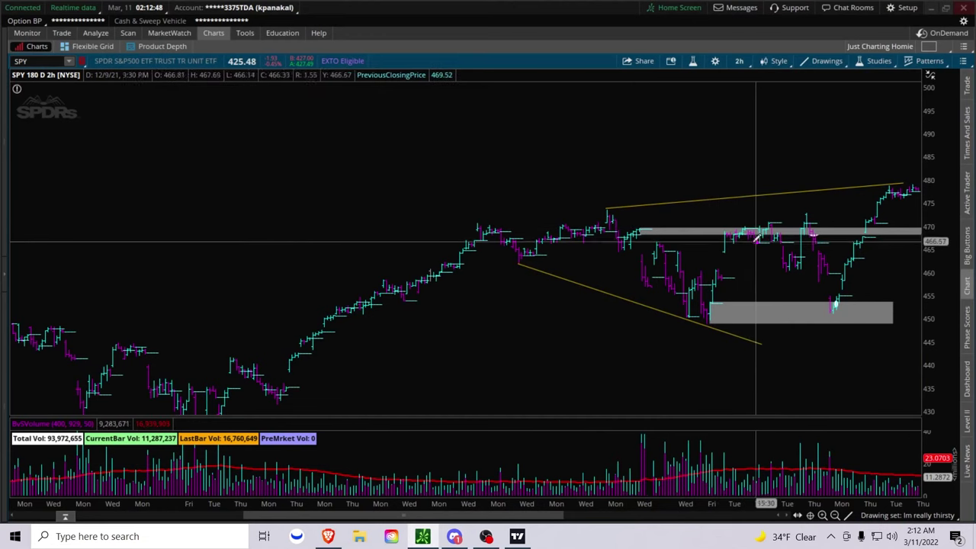
key("alt+Tab")
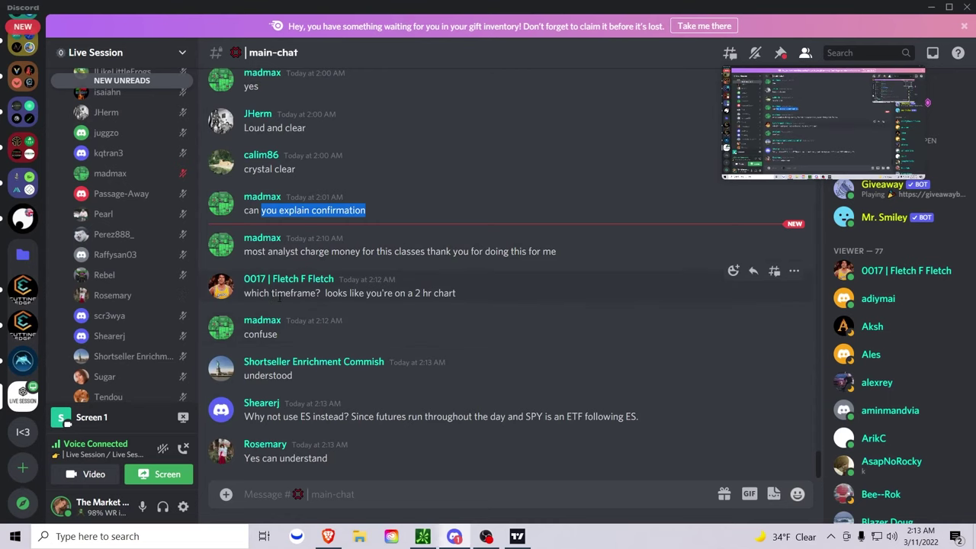
key("alt+Tab")
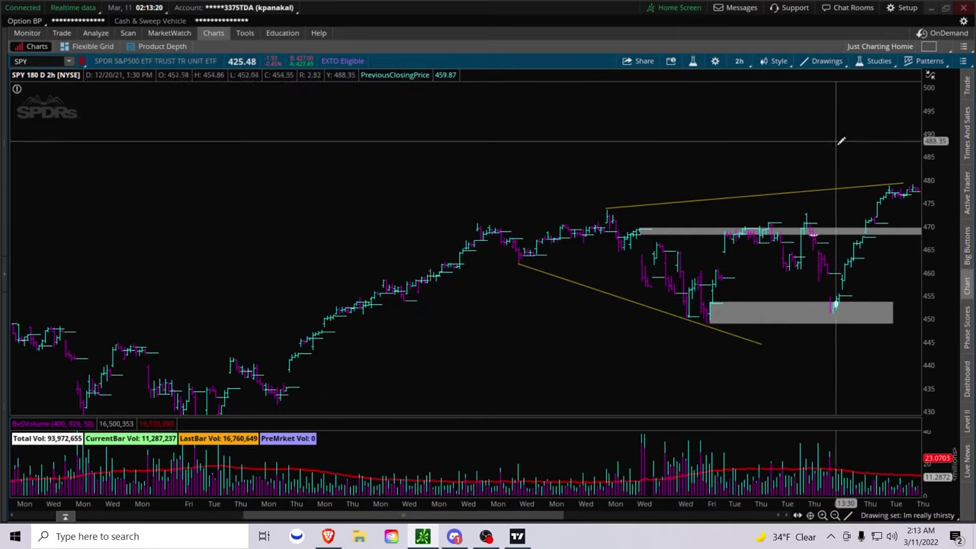
Step: Scroll to the latest bars and stretch the price scale to cover 410–520
left_click_drag(527, 521, 867, 520)
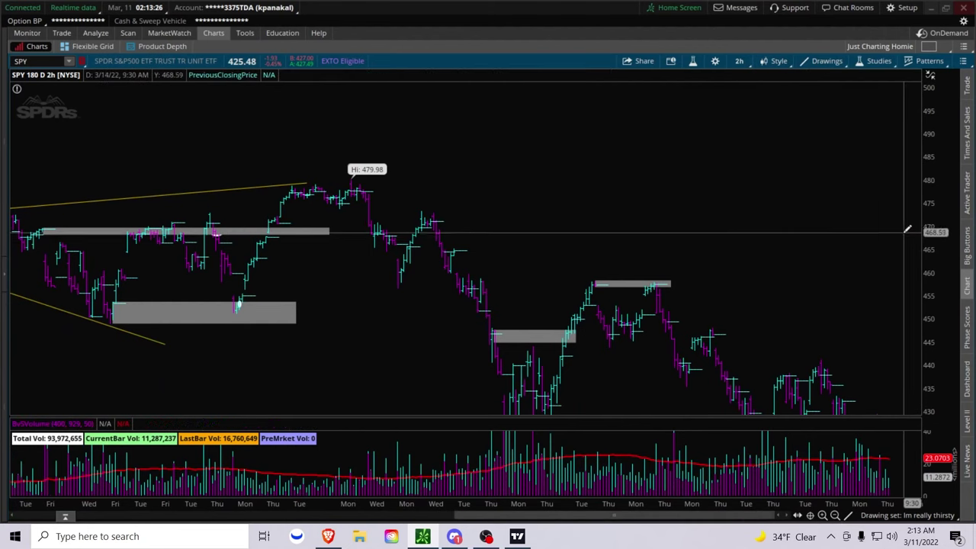
left_click_drag(939, 305, 940, 349)
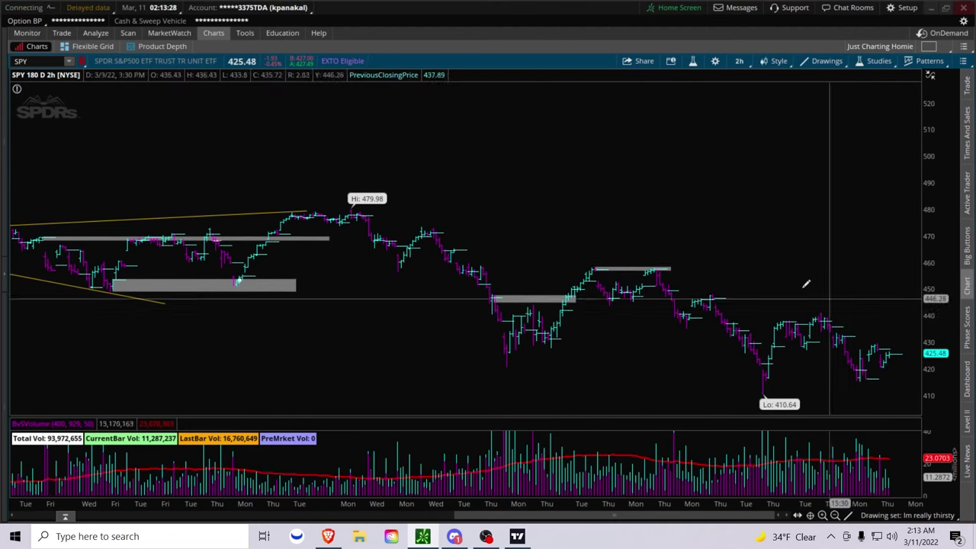
scroll(945, 305, "up", 5)
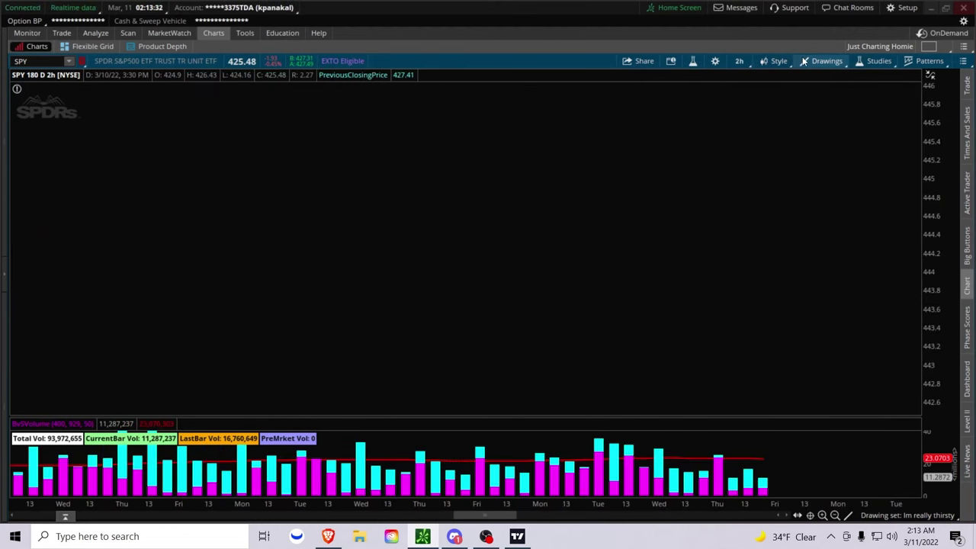
Step: Return to the plain selection tool and zoom into the most recent weeks of bars
left_click(826, 61)
mouse_move(840, 147)
left_click(914, 159)
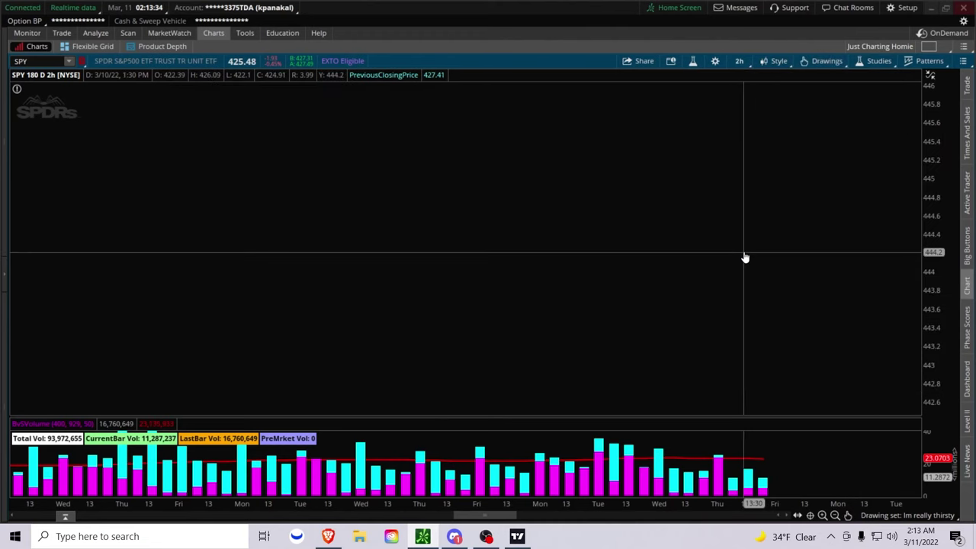
scroll(763, 260, "down", 10)
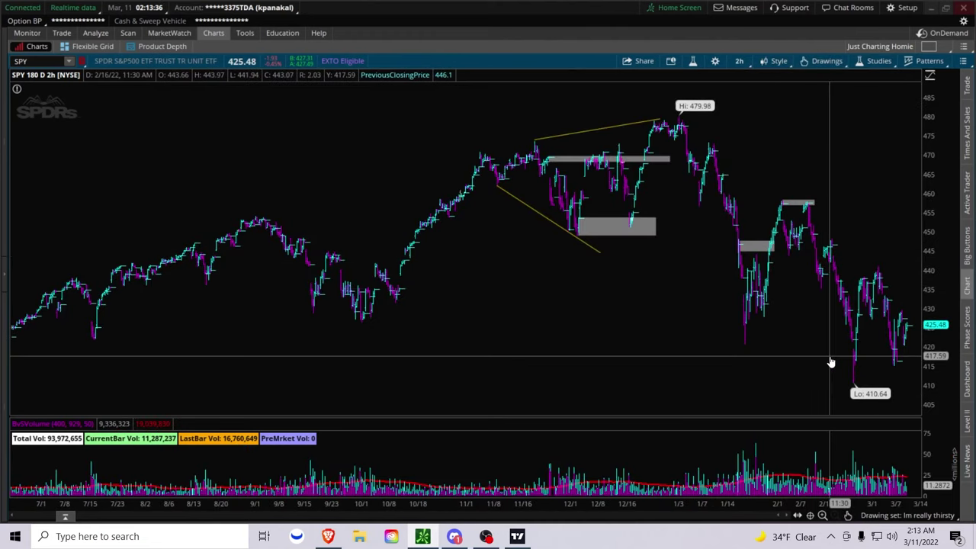
left_click(826, 61)
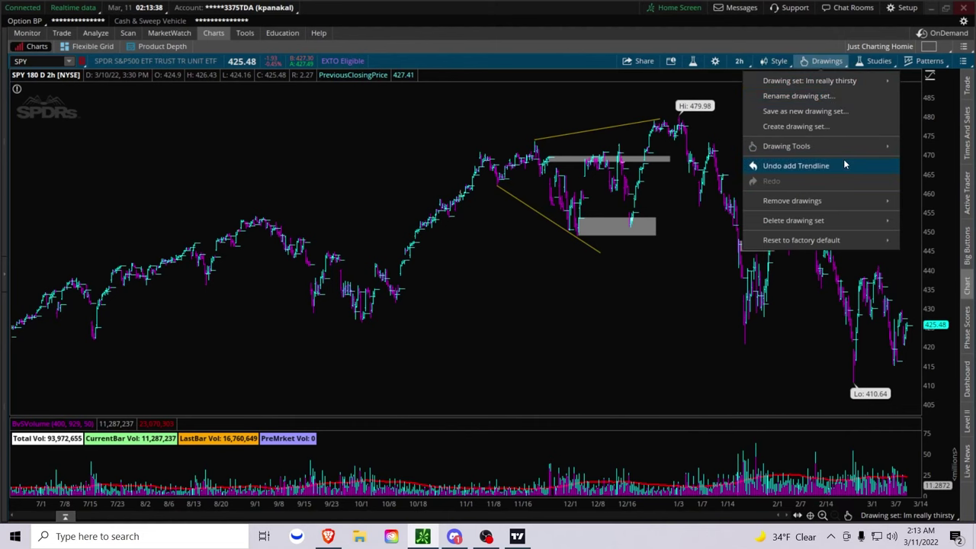
mouse_move(862, 148)
left_click(930, 151)
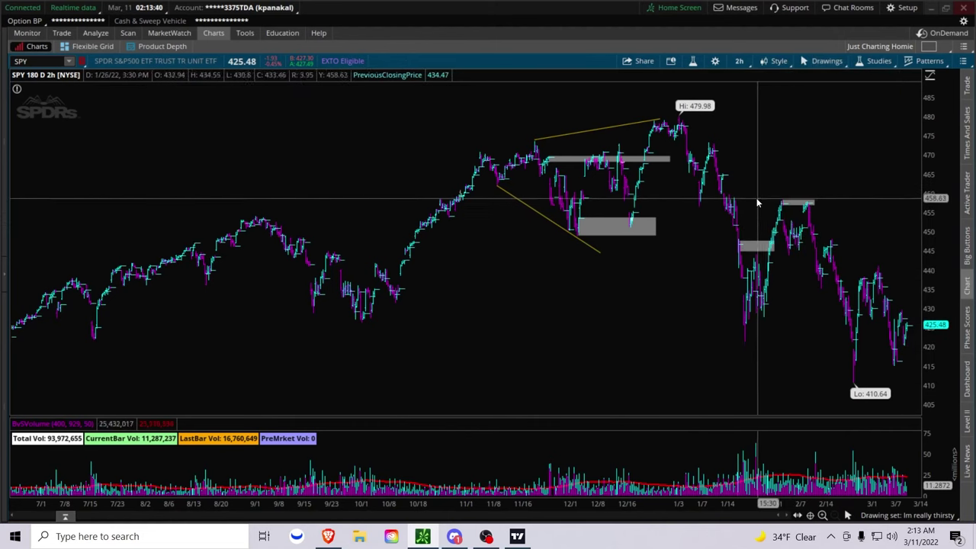
left_click_drag(753, 199, 917, 229)
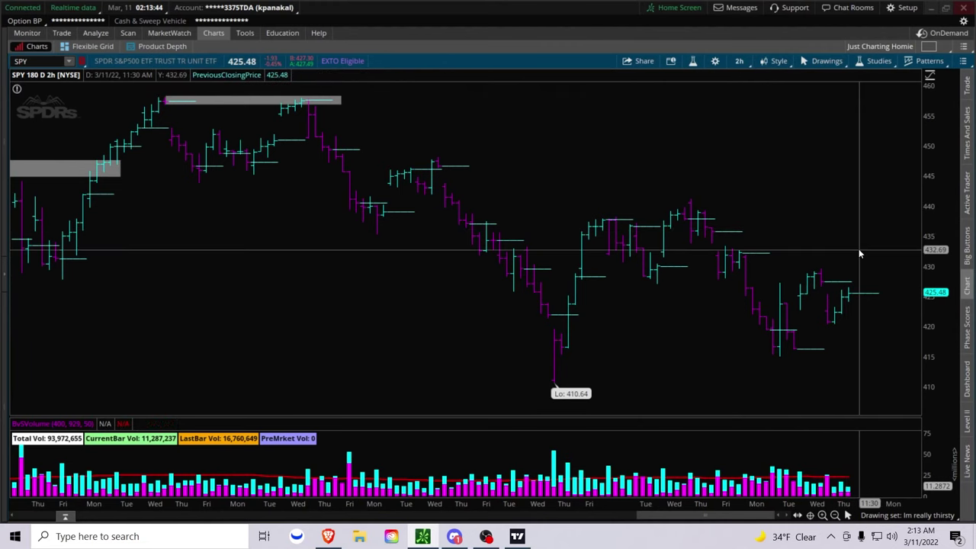
key("alt+Tab")
key("alt+Tab")
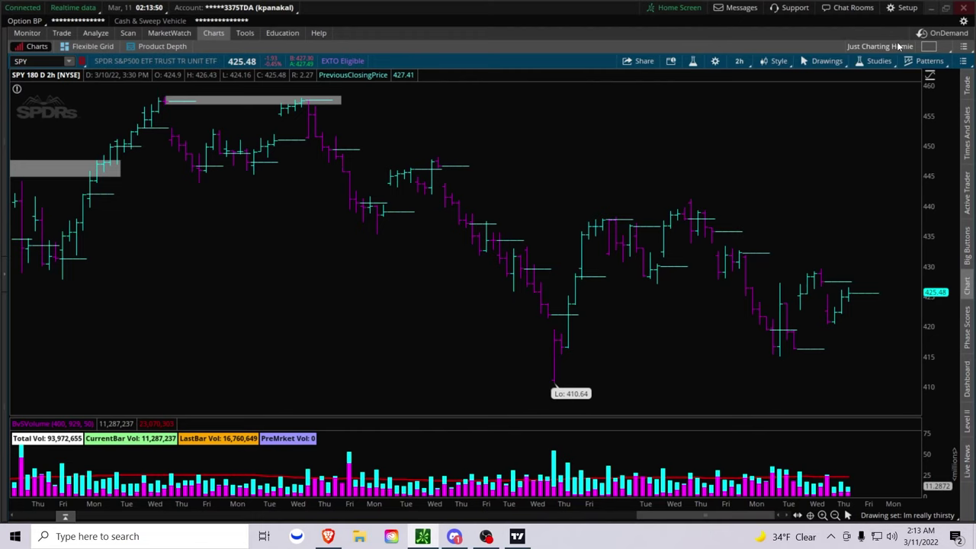
Step: Load the saved 'Heikin Ashi S/D' chart layout
left_click(930, 48)
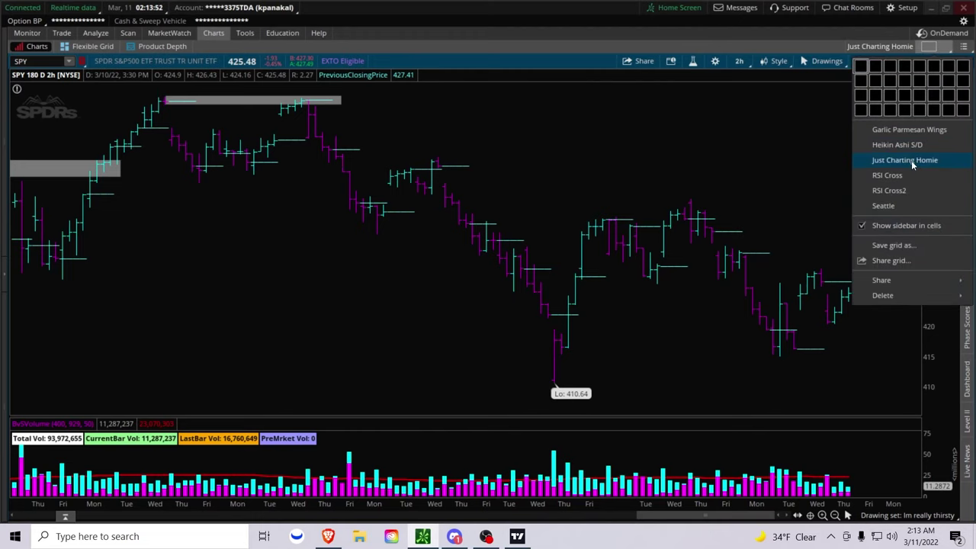
left_click(903, 145)
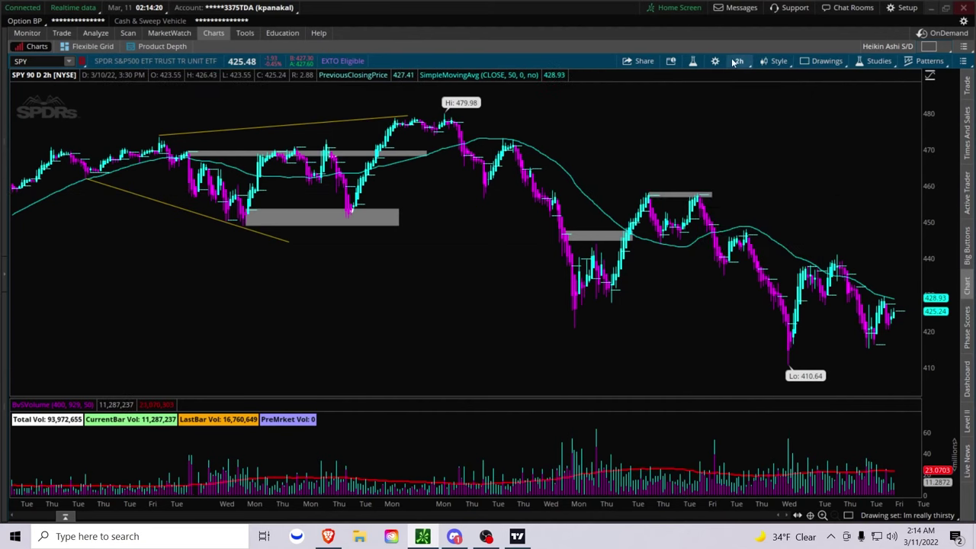
Step: Zoom into the last few weeks and box the 415–420 demand zone
left_click_drag(701, 196, 915, 228)
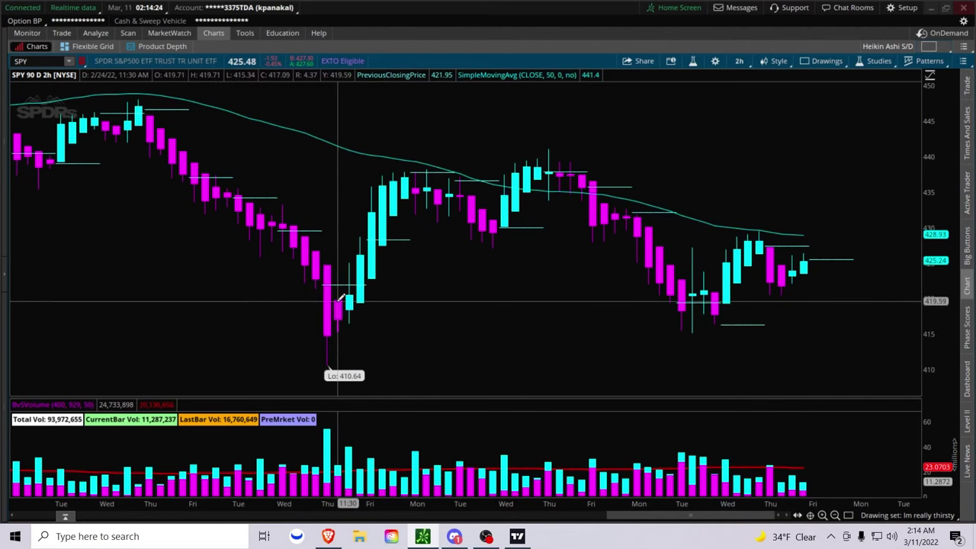
left_click_drag(337, 301, 918, 331)
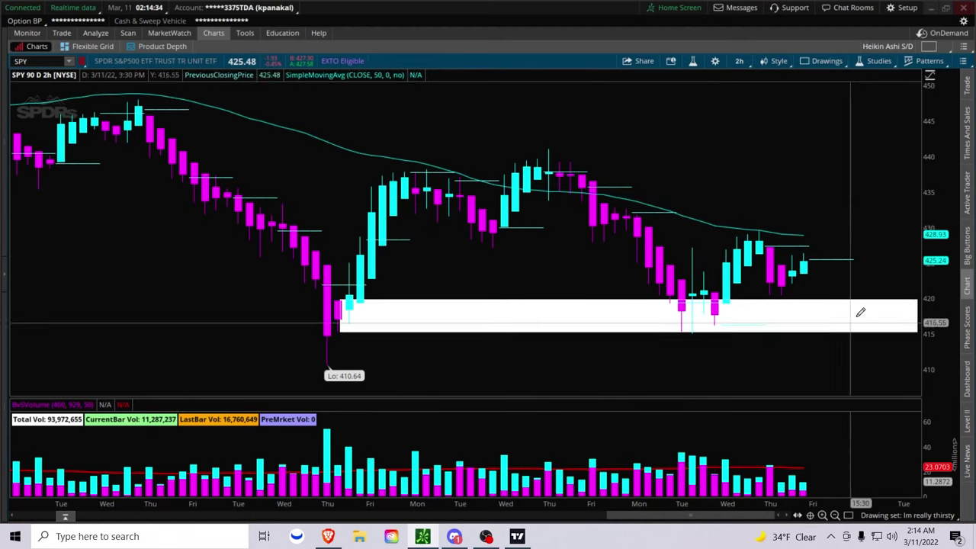
left_click(740, 61)
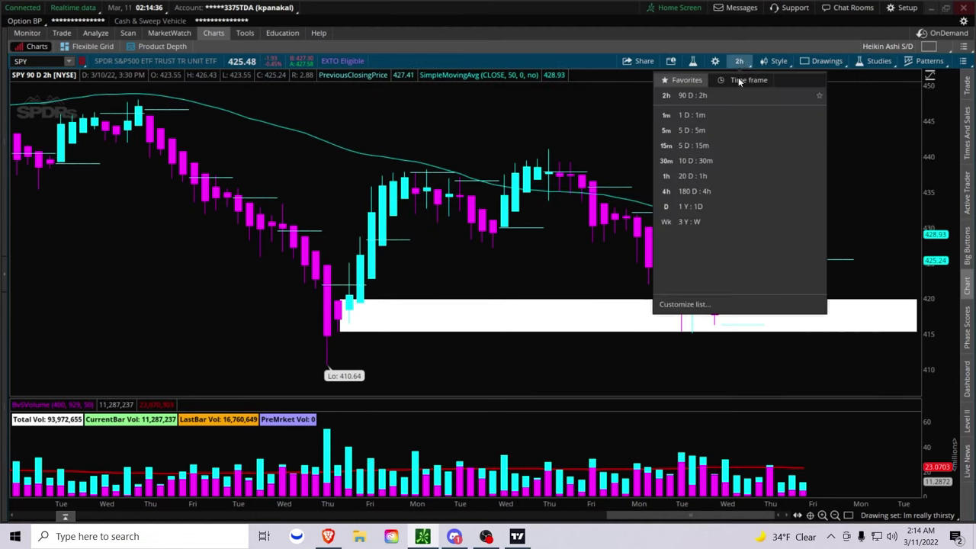
left_click(746, 57)
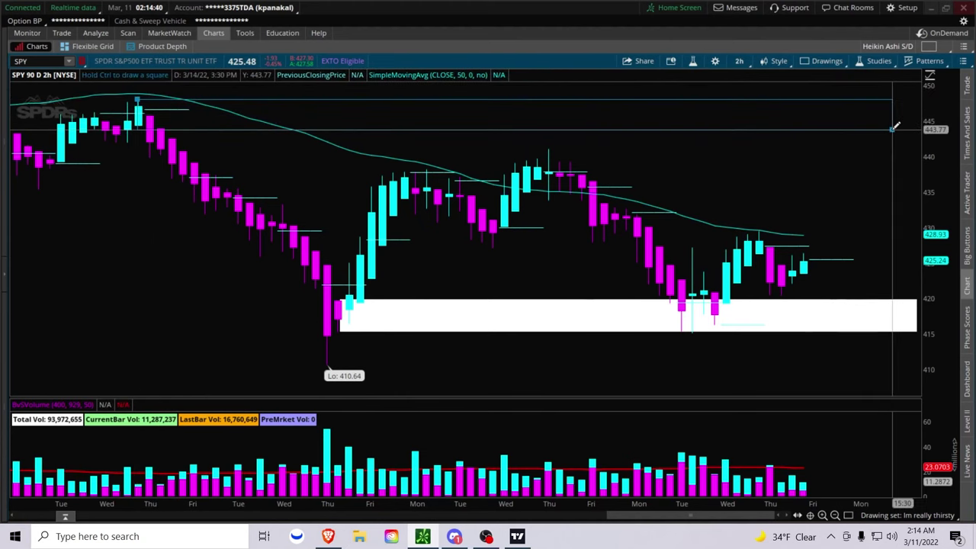
Step: Add supply zone boxes at 444–448 and 434–441, then switch to 5 D : 15m
left_click(911, 122)
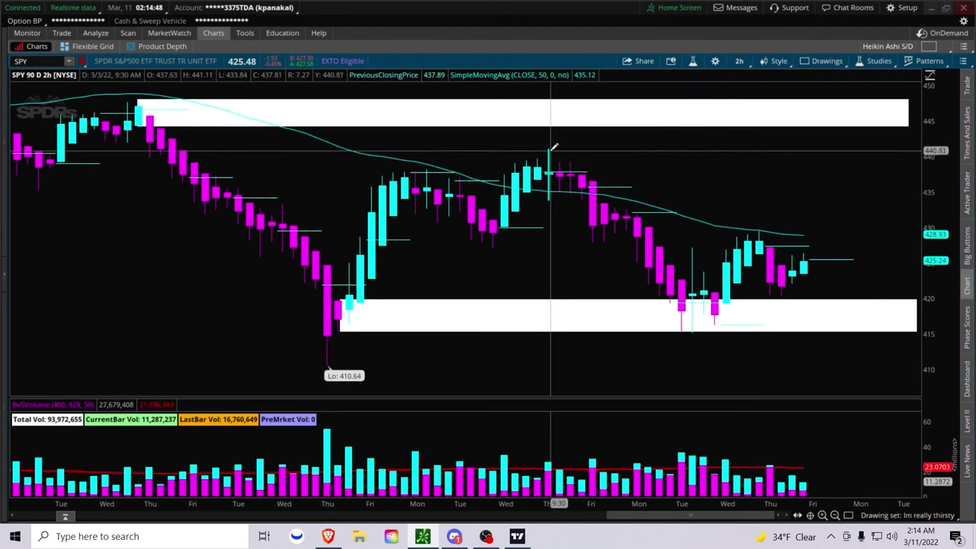
left_click(550, 150)
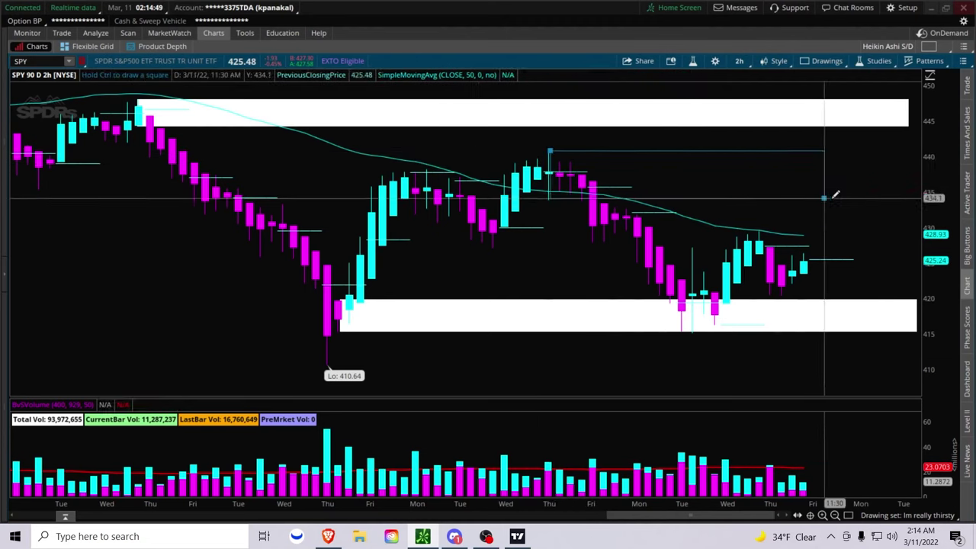
left_click(914, 198)
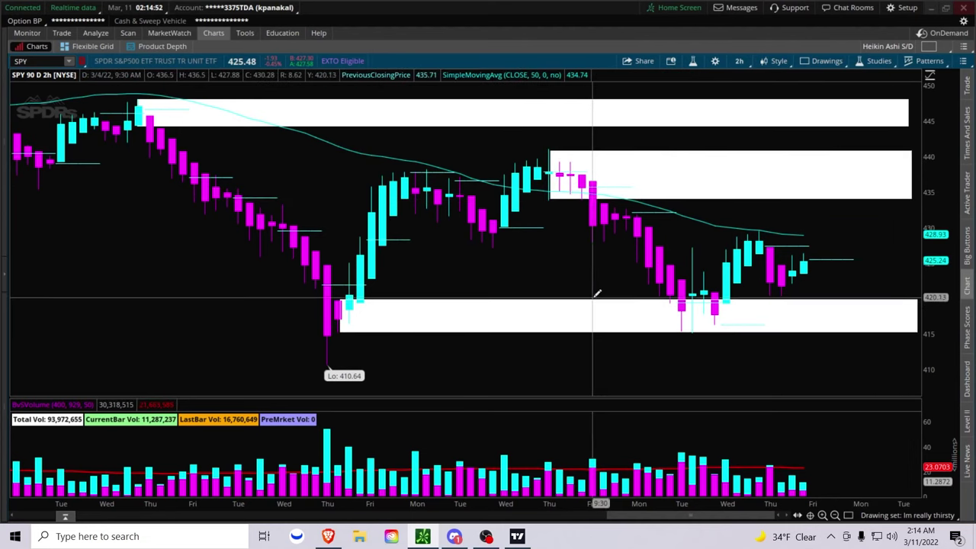
left_click(737, 62)
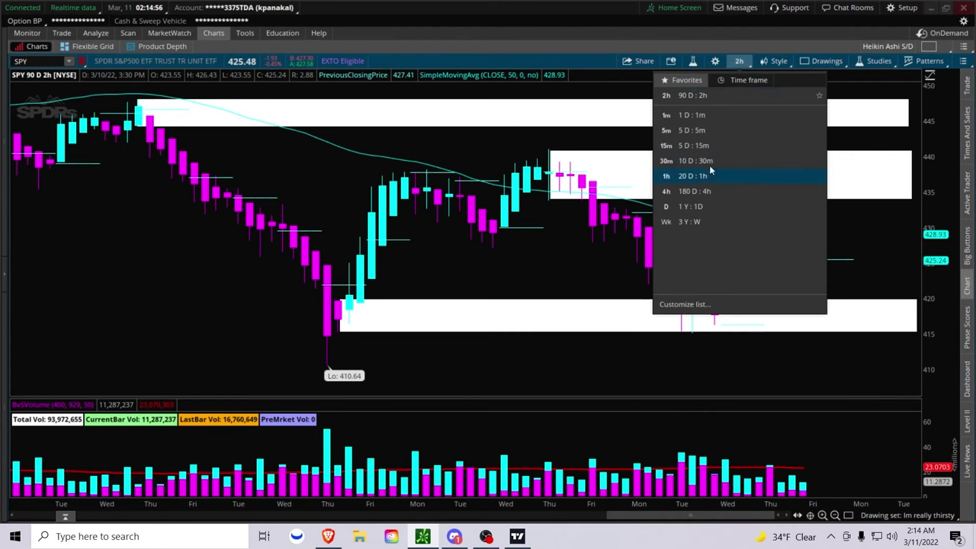
left_click(707, 146)
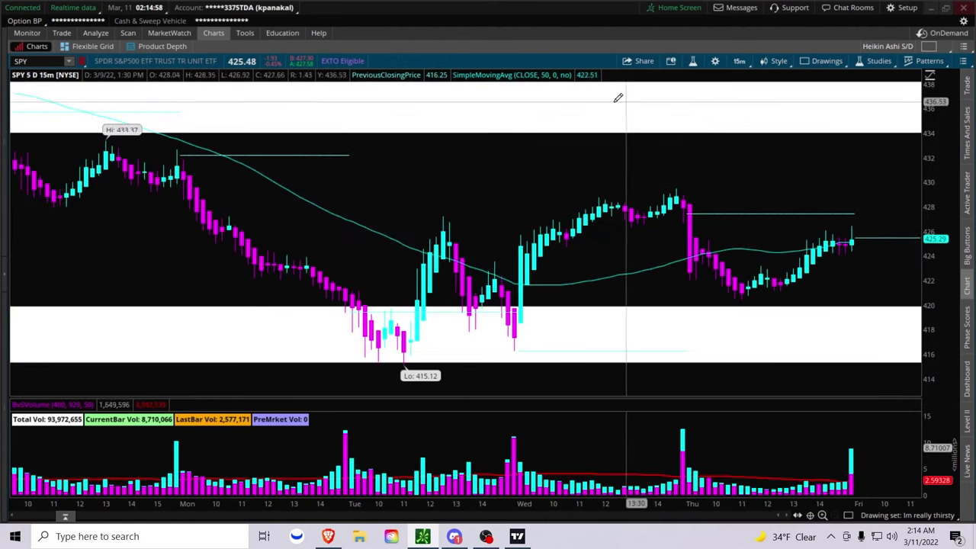
Step: Set the chart's time interval to 90 days on 15-minute bars
left_click(739, 62)
left_click(740, 80)
left_click(769, 150)
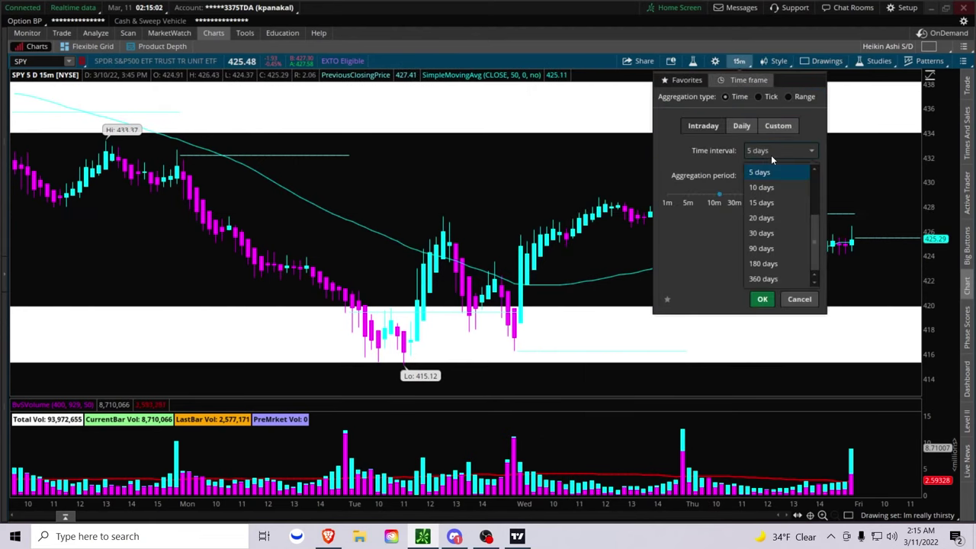
left_click(787, 249)
left_click(760, 304)
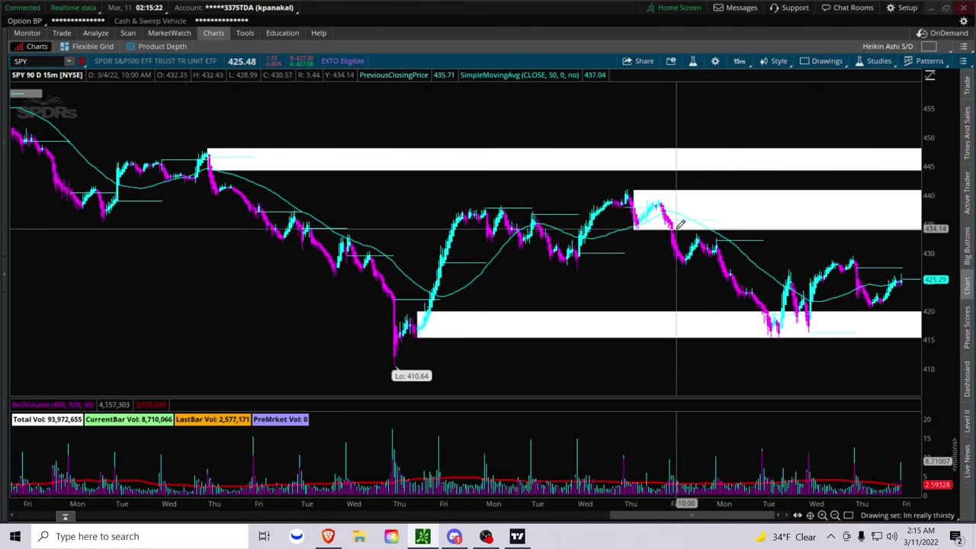
Step: Zoom to the 3/2–3/11 bars and draw a supply zone box around 430–432
left_click_drag(619, 193, 919, 212)
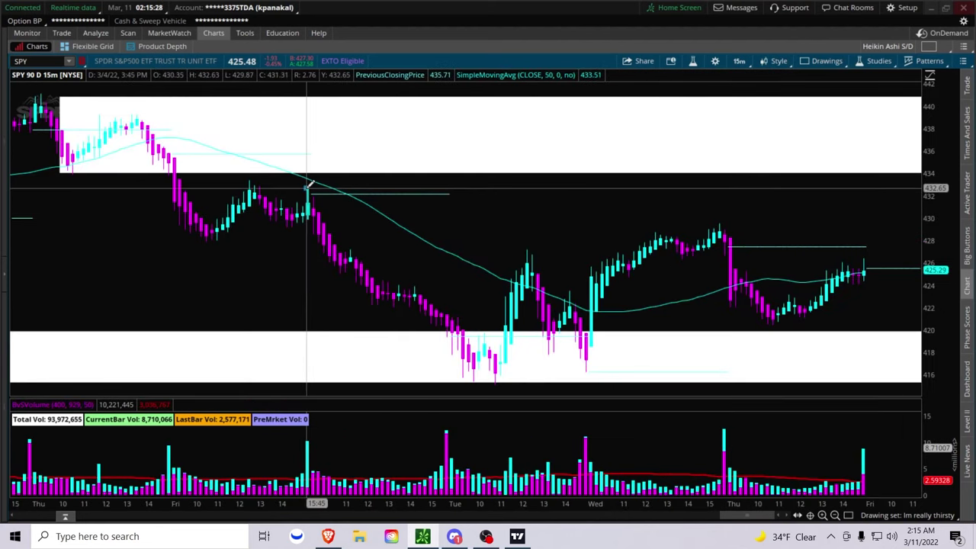
left_click_drag(306, 188, 898, 218)
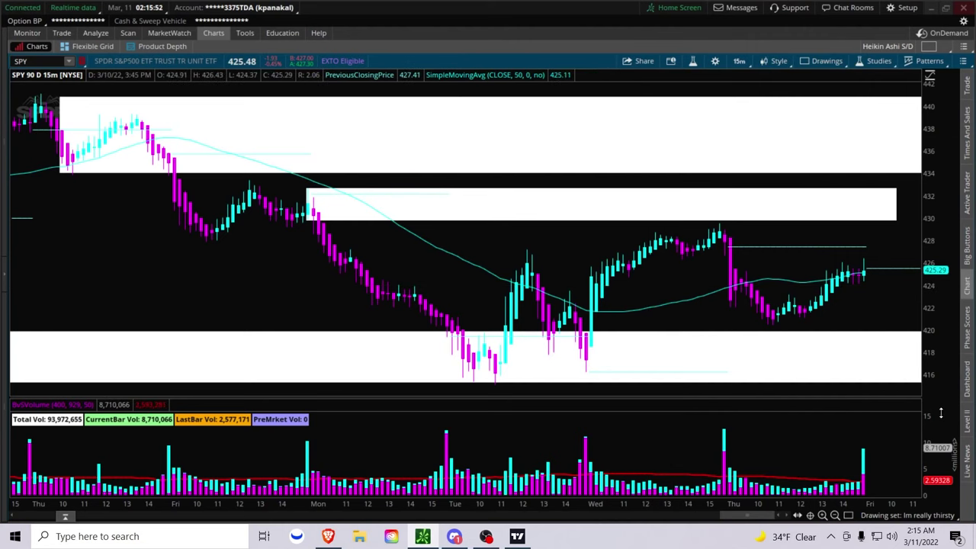
left_click(924, 46)
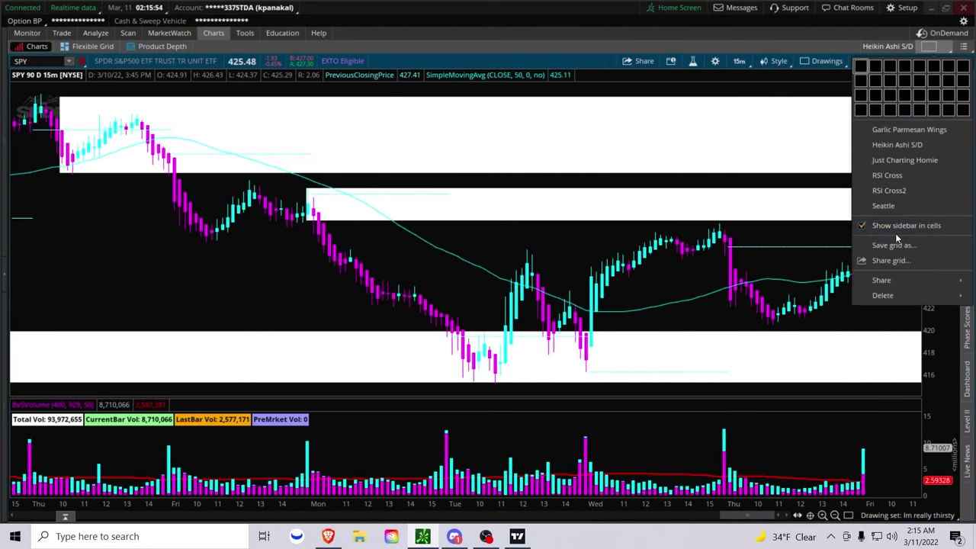
Step: Save the layout as 'Heikin Ashi S/D' and switch to the 'Garlic Parmesan Wings' layout
left_click(899, 245)
left_click(524, 307)
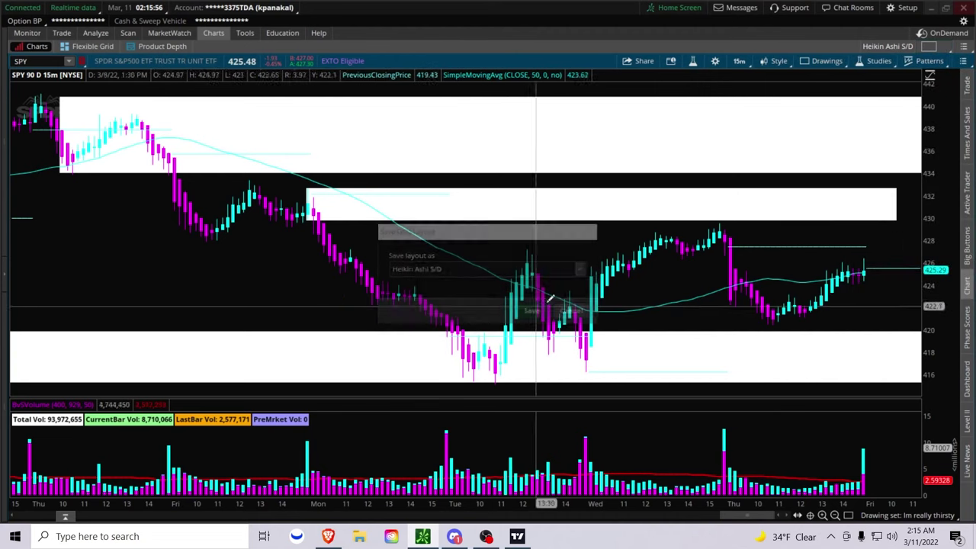
left_click(930, 46)
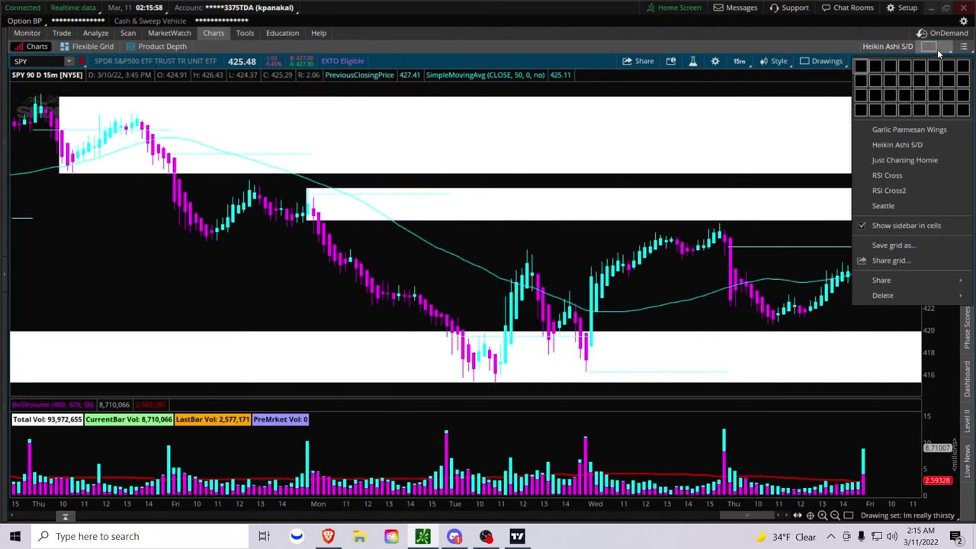
left_click(890, 129)
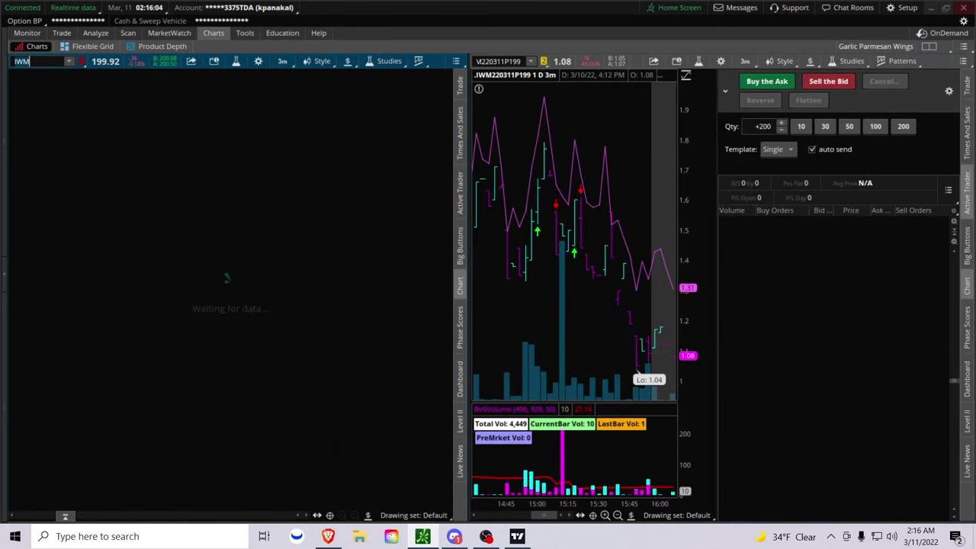
Step: Show SPY in the left chart on a 1 D 3m time frame
type("SPY")
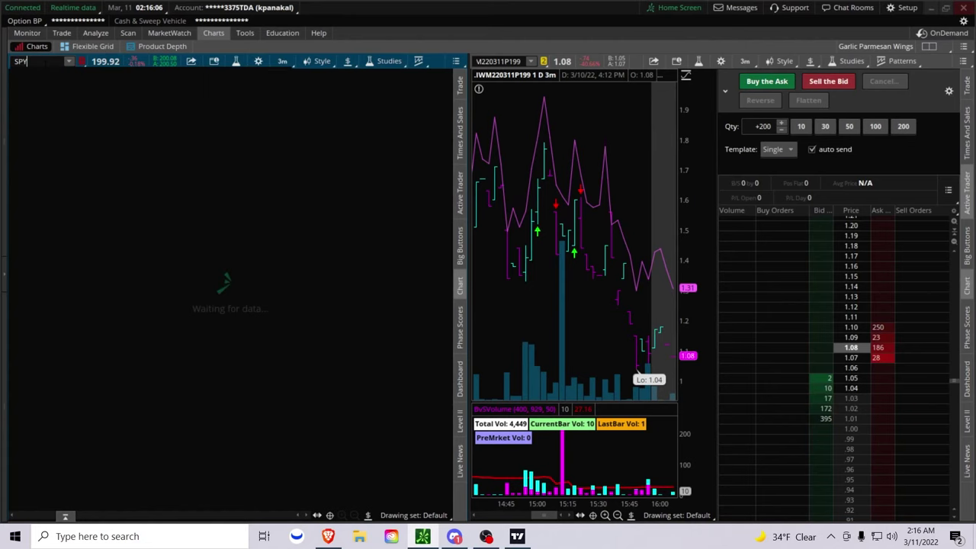
left_click(282, 61)
left_click(308, 77)
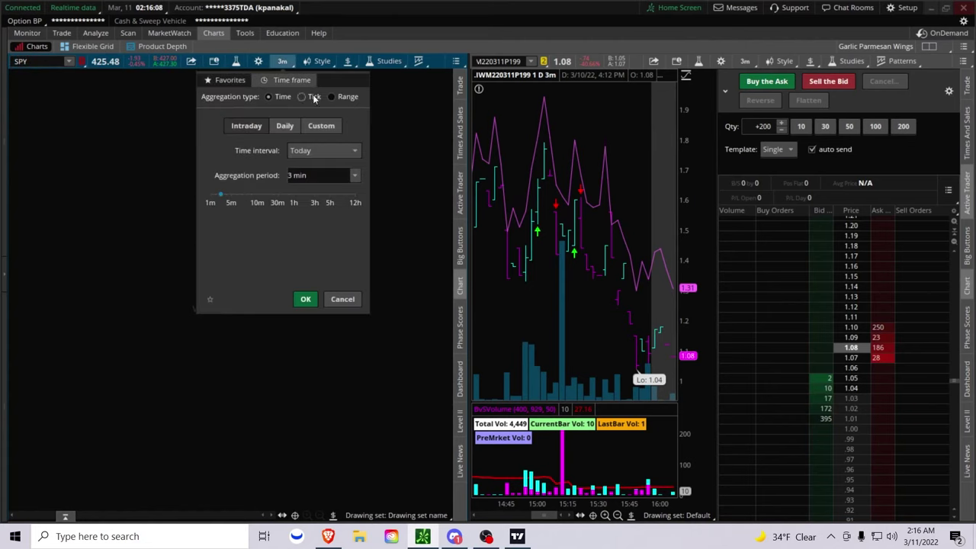
left_click(303, 155)
left_click(301, 186)
left_click(306, 299)
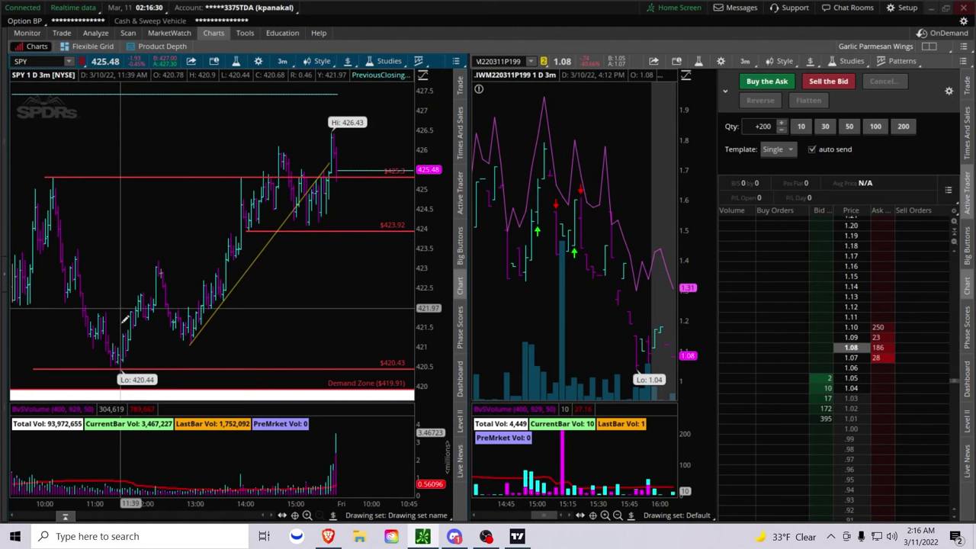
Step: Stretch the SPY price axis and switch to the 'Im really thirsty' drawing set
left_click_drag(424, 244, 427, 328)
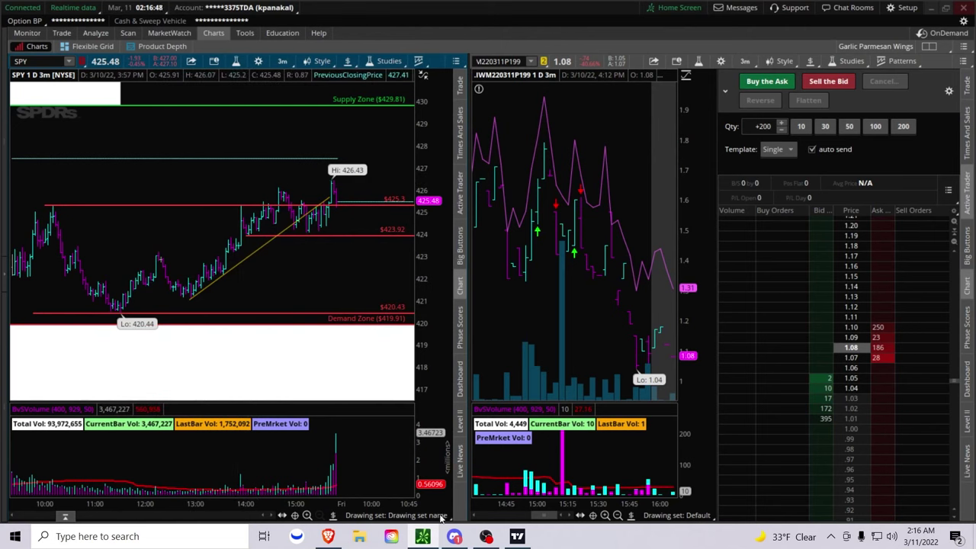
left_click(412, 516)
left_click(411, 396)
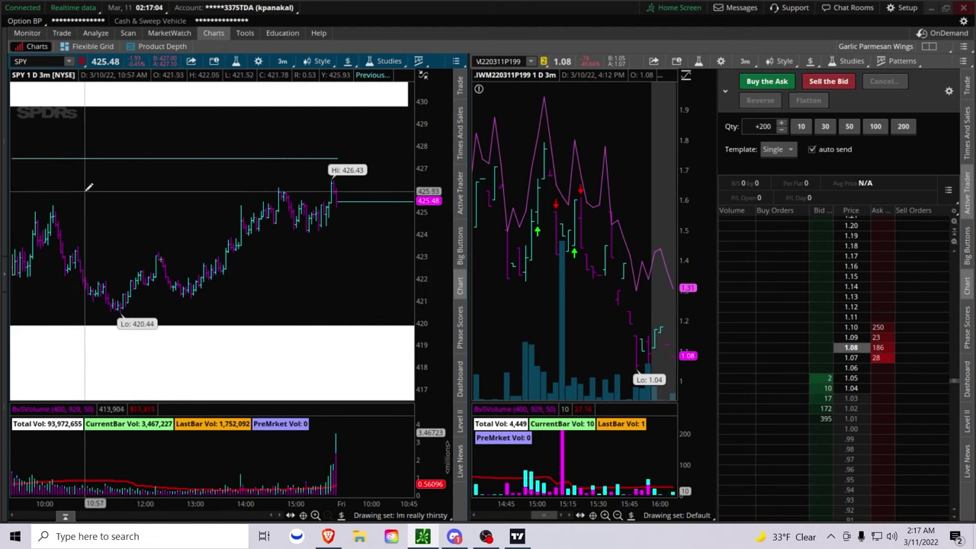
Step: Measure a price and date range near 428 on SPY, then highlight Discord's confirmation question
left_click_drag(67, 171, 121, 177)
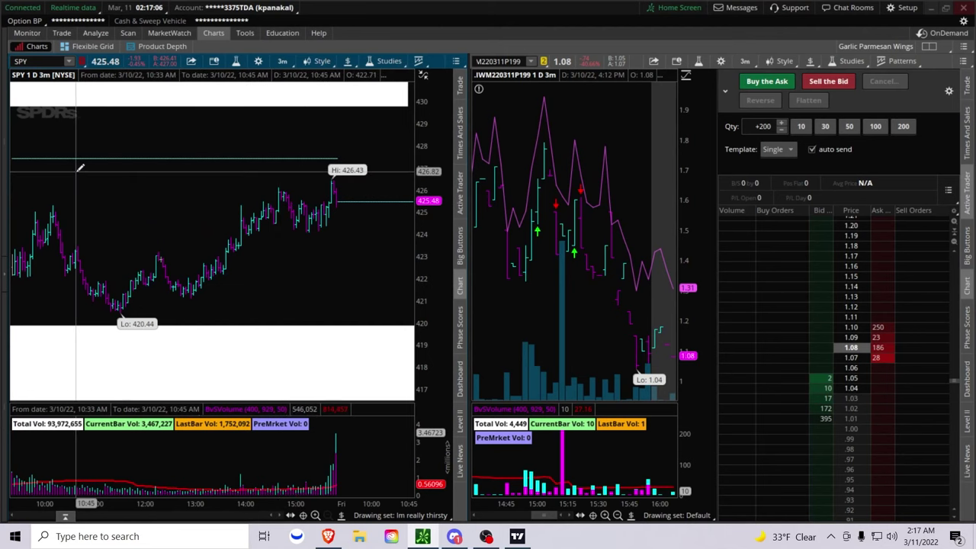
left_click_drag(79, 135, 476, 385)
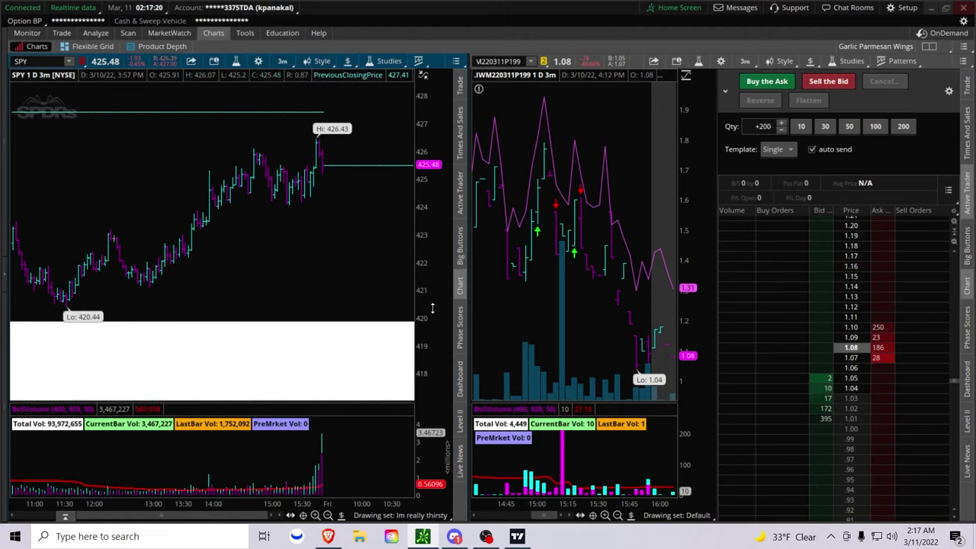
left_click(455, 536)
left_click_drag(262, 210, 365, 209)
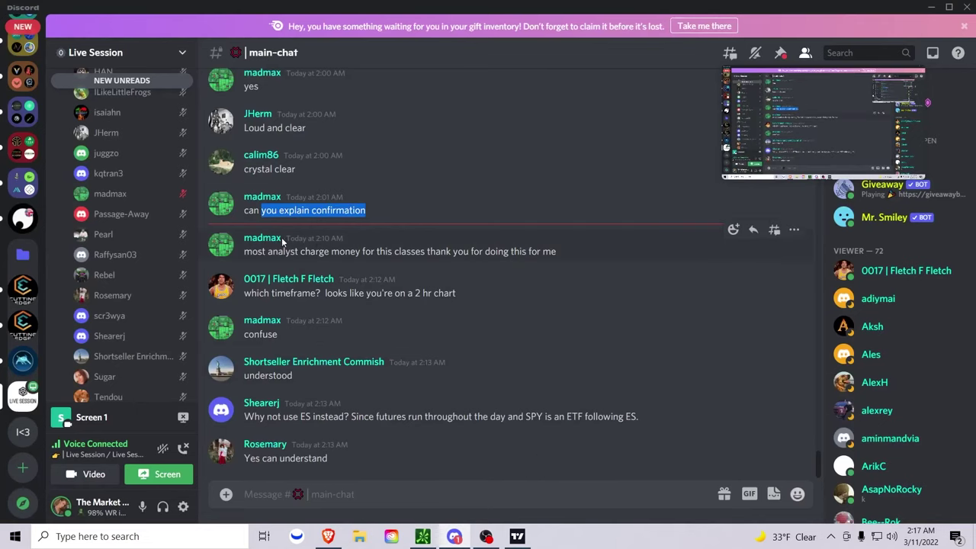
Step: Highlight the timeframe question and the word 'confuse' in Discord, then return to thinkorswim
triple_click(300, 294)
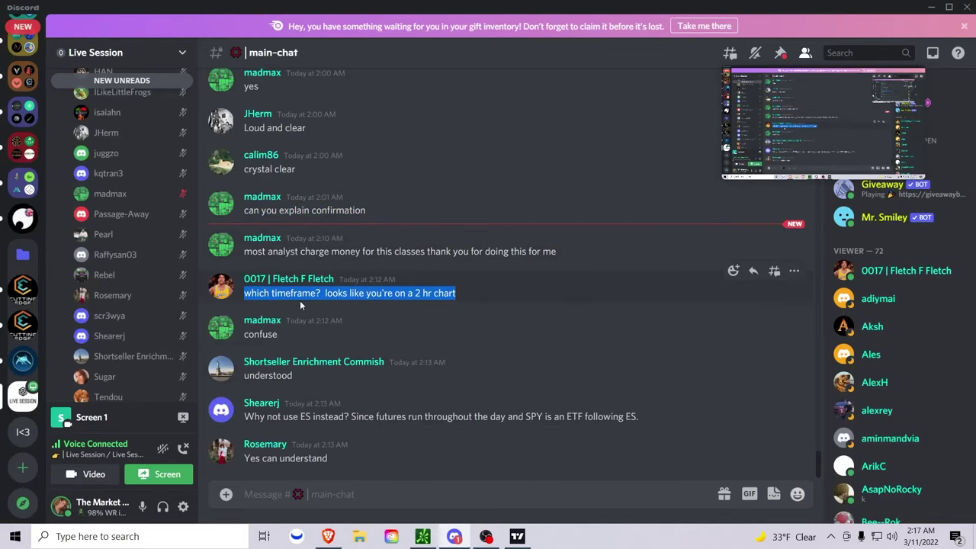
triple_click(289, 295)
double_click(260, 334)
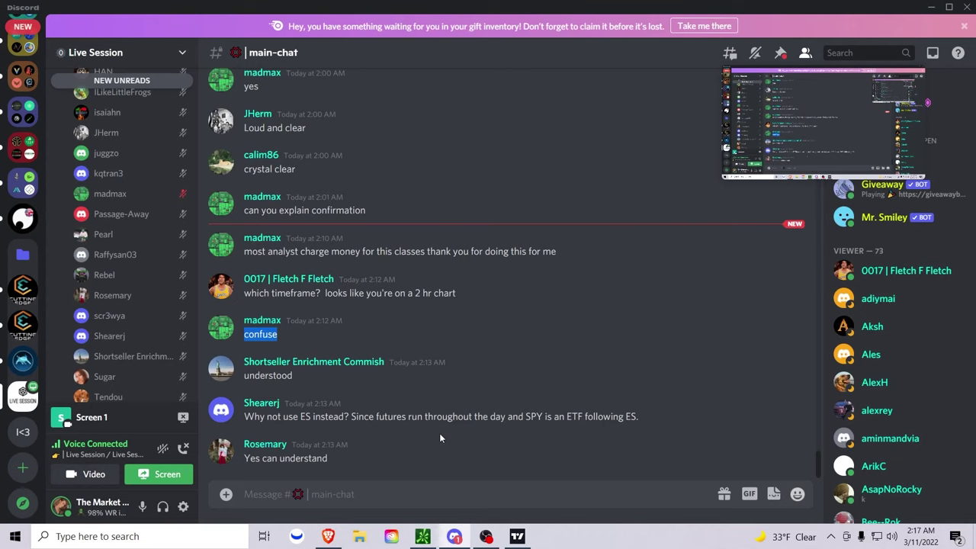
left_click(422, 536)
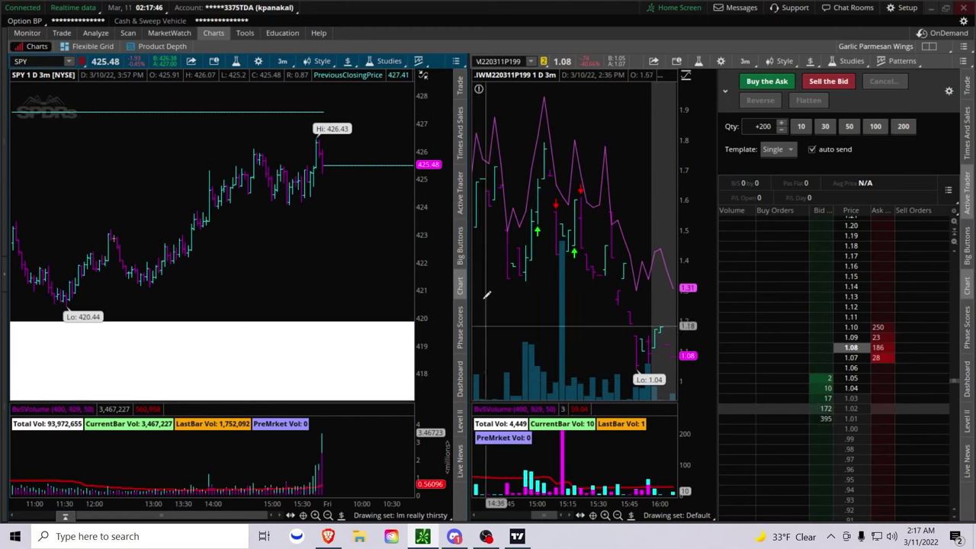
Step: Stretch the SPY price axis so the 426.43 high and 420.44 low sit within about 415–430
left_click_drag(423, 174, 443, 241)
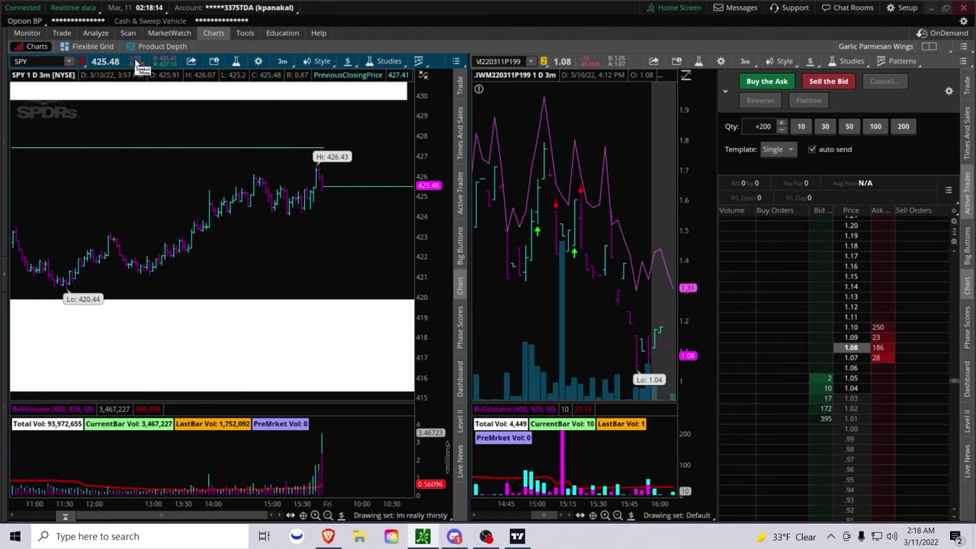
Step: Open the SPY option chain and browse the expanded 11 MAR 22 weekly strikes
left_click(61, 33)
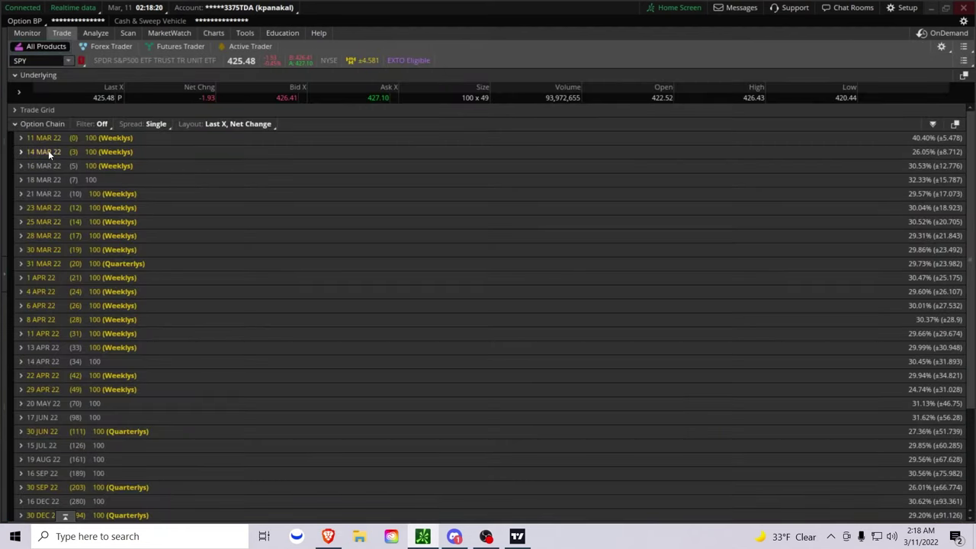
left_click(21, 139)
scroll(783, 257, "down", 3)
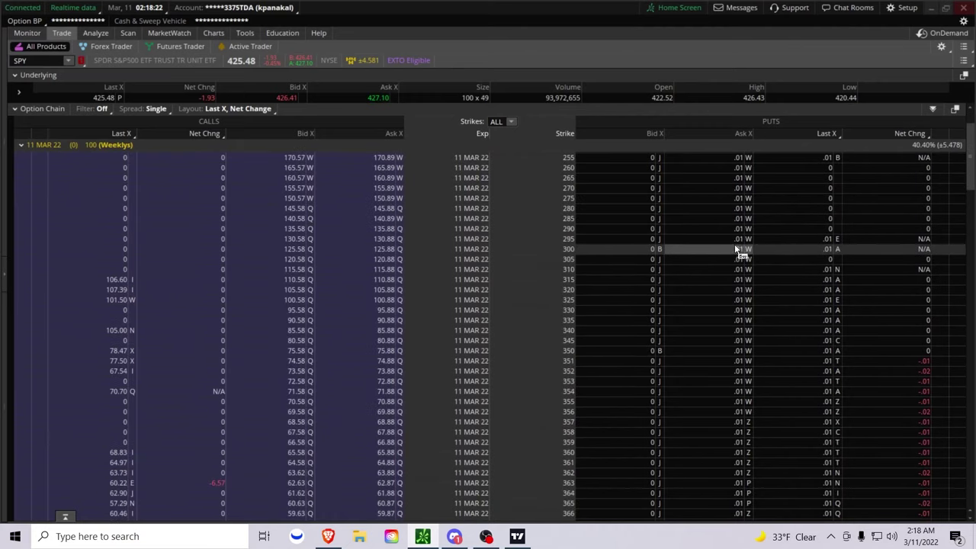
left_click_drag(970, 206, 968, 263)
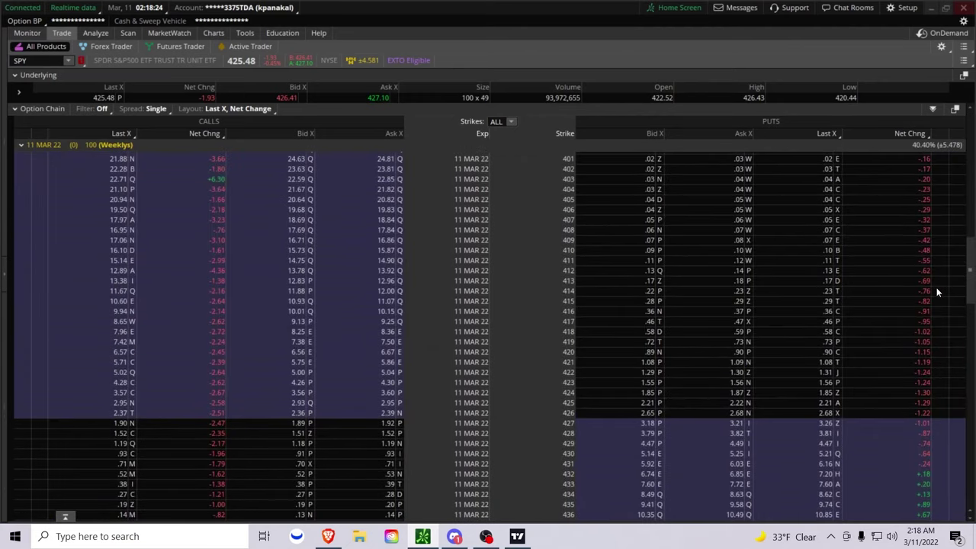
Step: Load /ES, browse the MAR 22 /ESH22 (Wk2) option strikes, and return to the /ES chart
left_click(25, 61)
type("/ES")
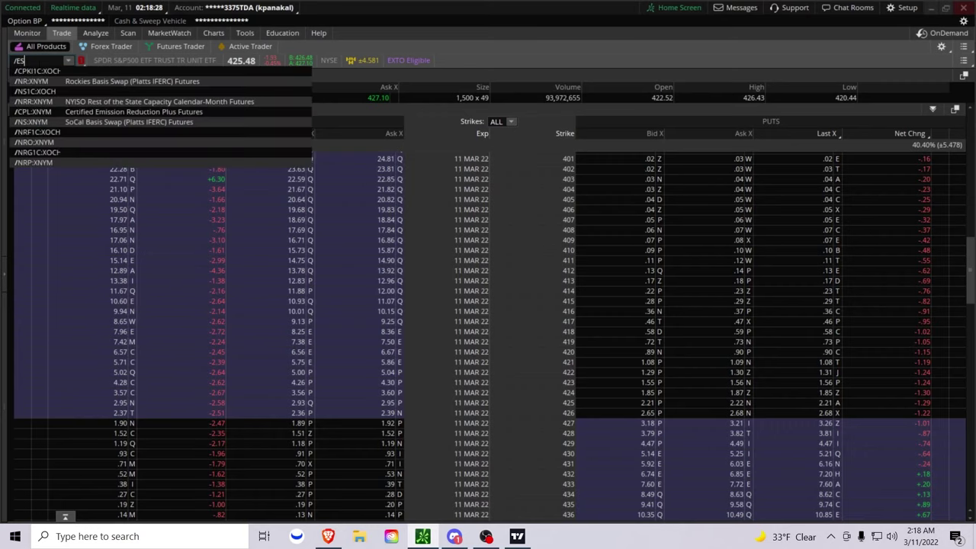
key("Return")
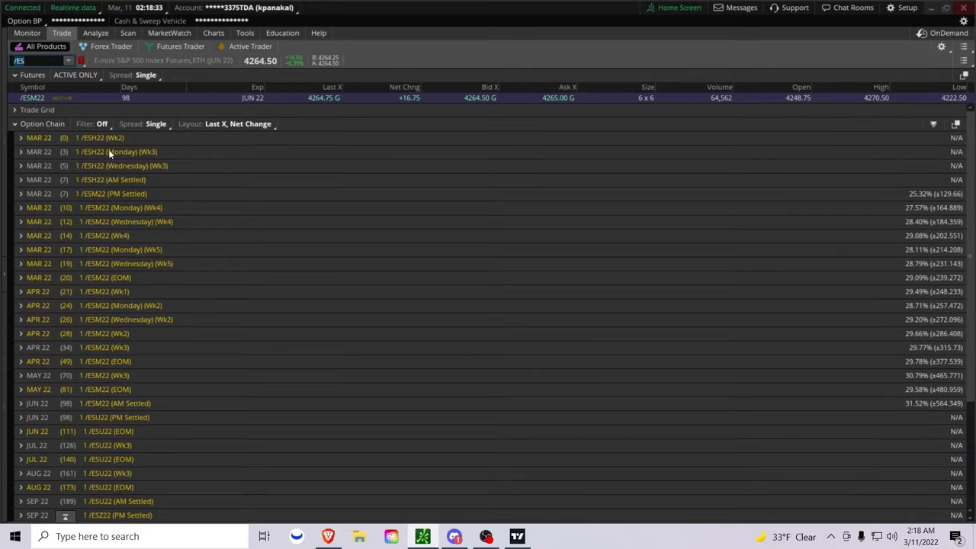
left_click(68, 138)
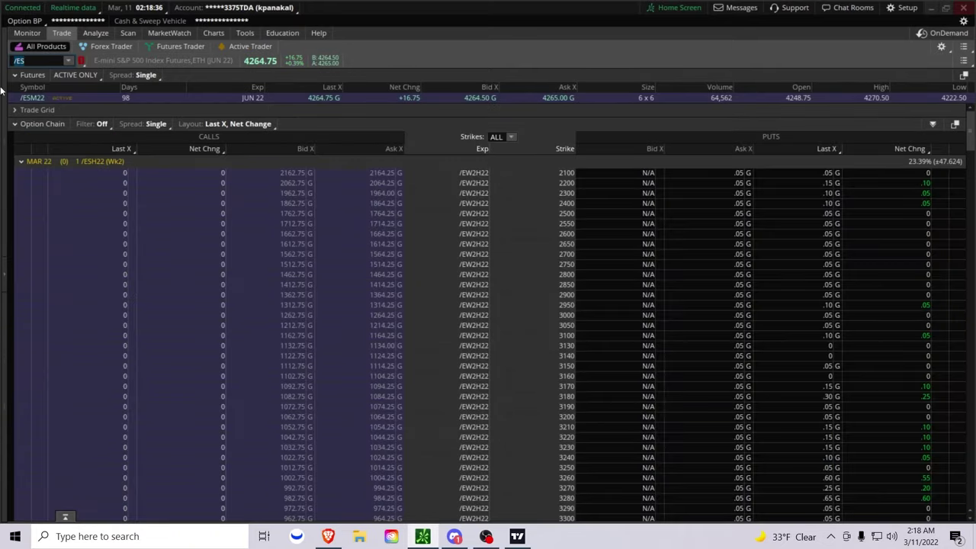
scroll(738, 303, "down", 8)
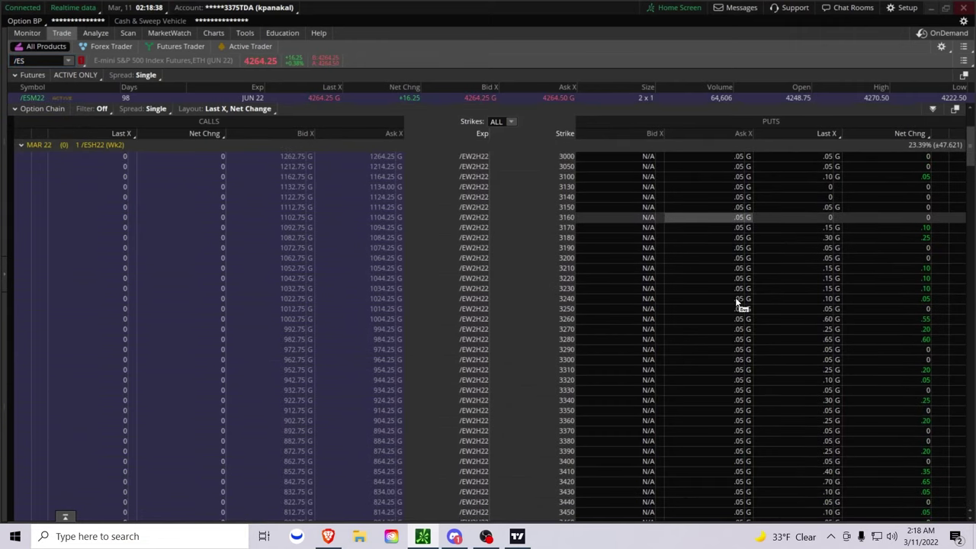
scroll(739, 303, "down", 3)
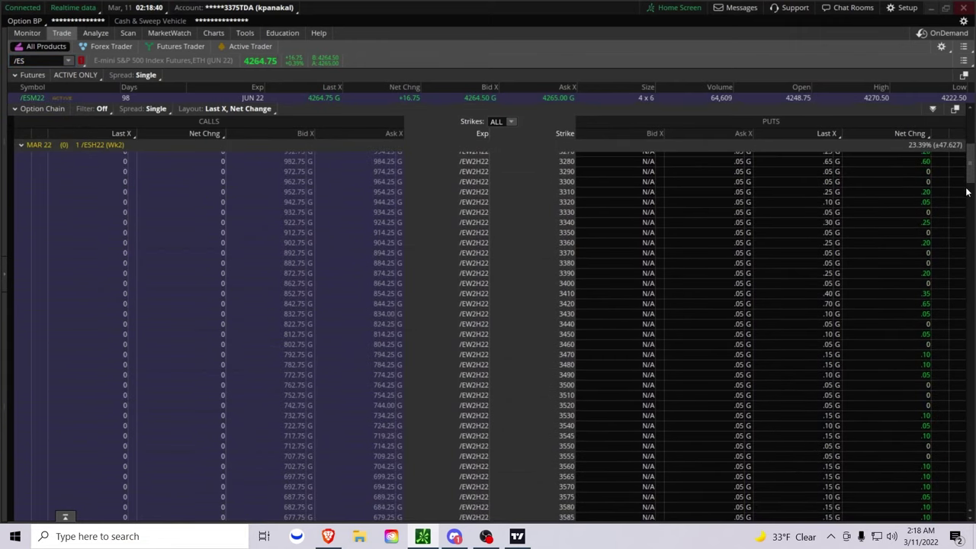
left_click_drag(968, 181, 962, 342)
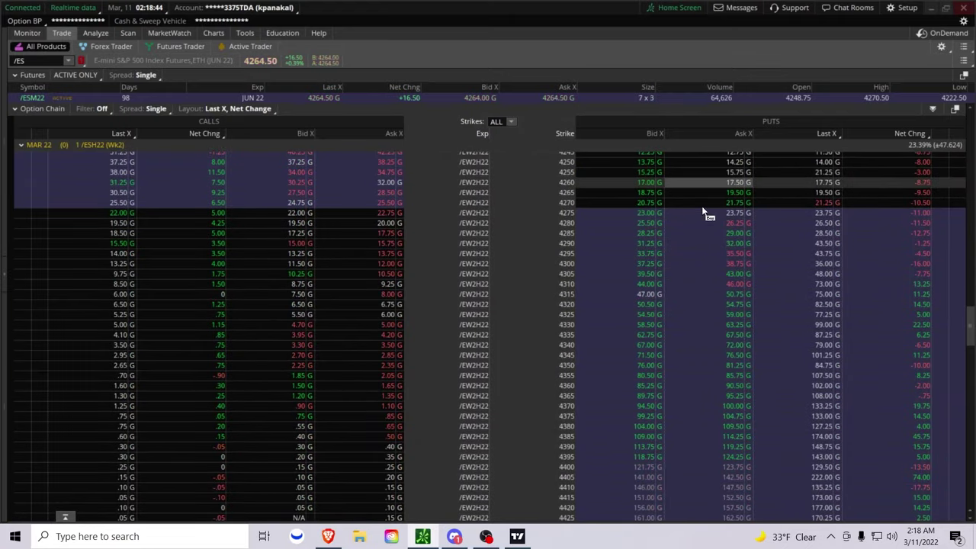
left_click(213, 35)
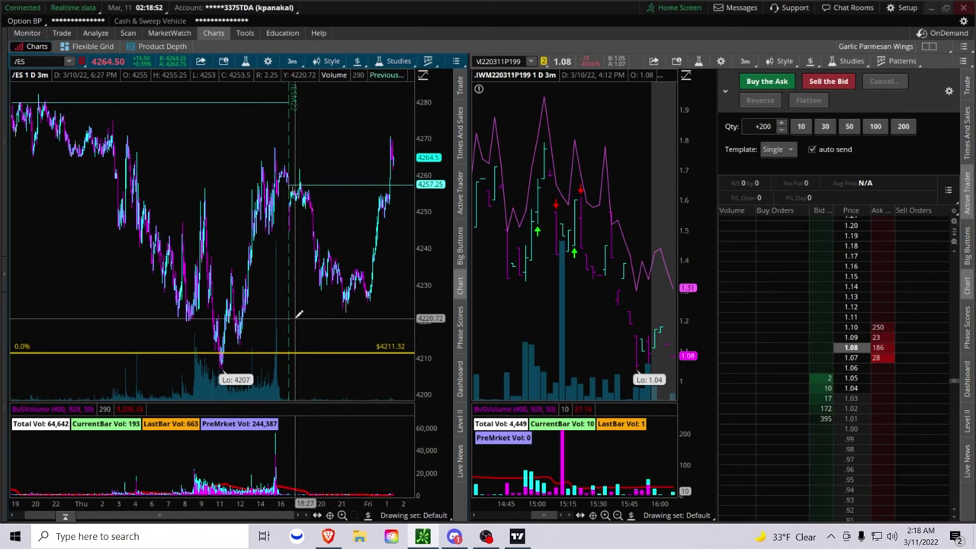
Step: Check the /ES chart's Default drawing set menu, then bring Discord forward
left_click(423, 517)
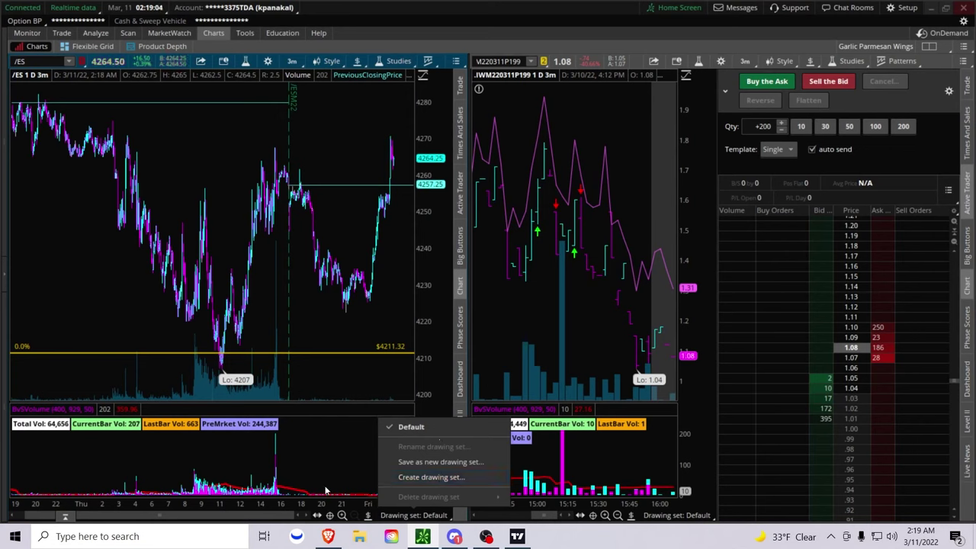
left_click(454, 536)
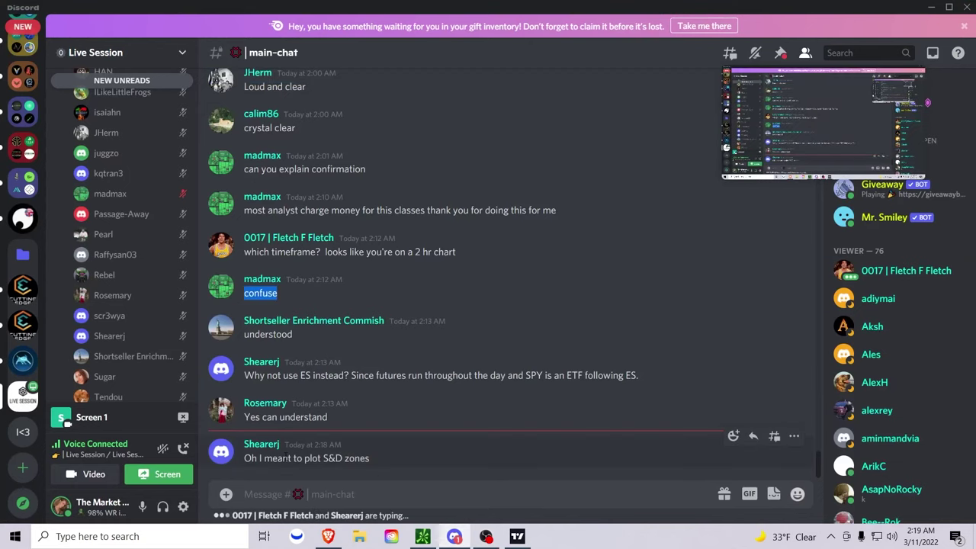
Step: Read the latest Discord replies on plotting S&D zones, then return to the /ES chart
left_click(312, 460)
right_click(284, 456)
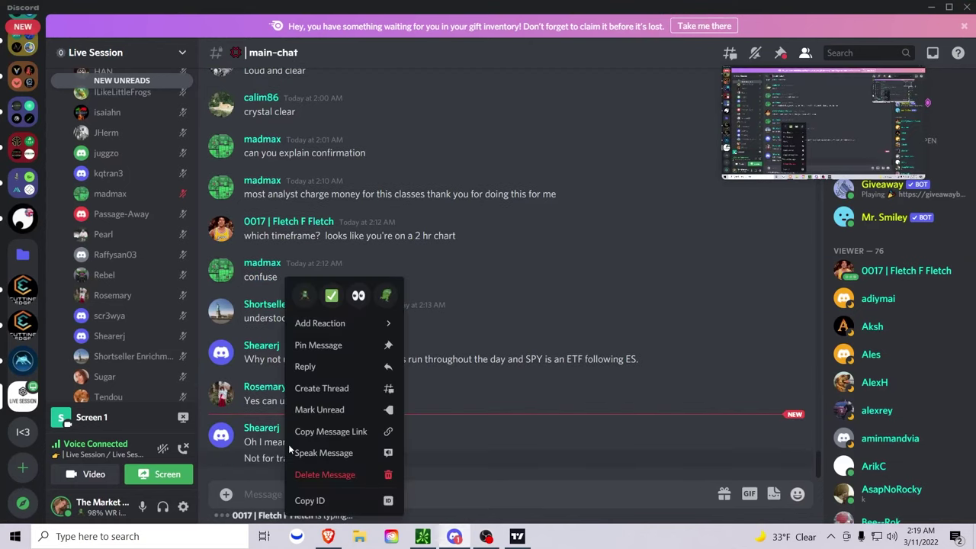
key("Escape")
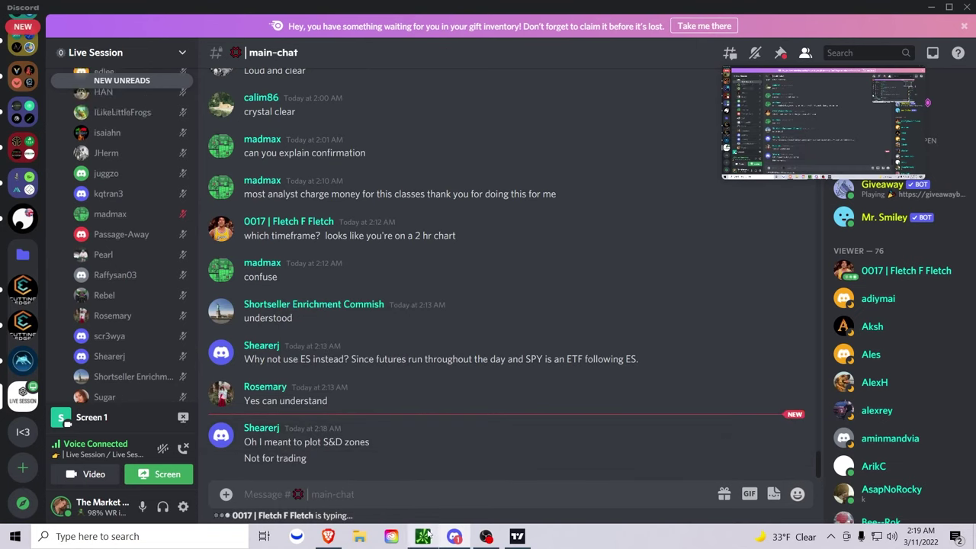
left_click(423, 536)
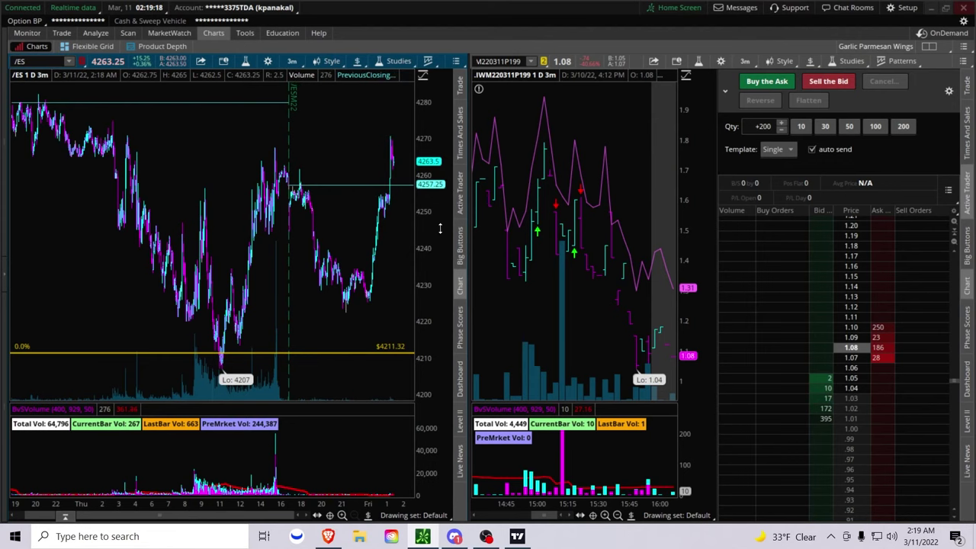
Step: Load the Heikin Ashi S/D layout on /ES, zoom to four days, and draw a lows zone rectangle
left_click_drag(438, 242, 439, 263)
left_click(931, 46)
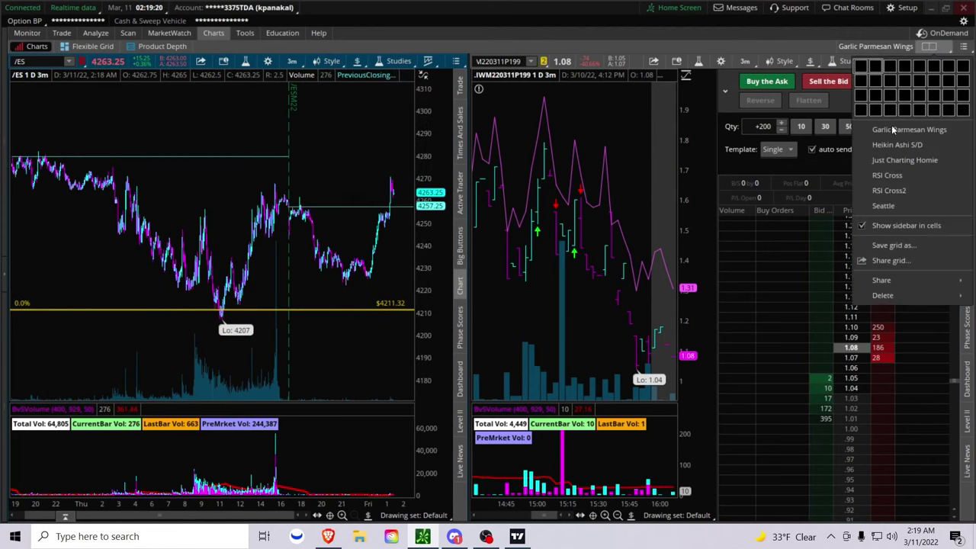
left_click(898, 148)
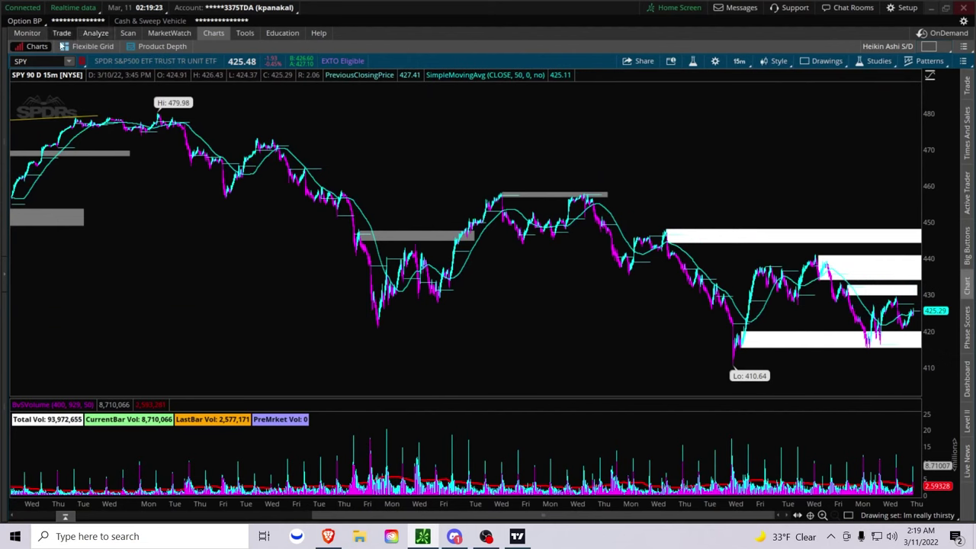
left_click(27, 61)
type("/ES")
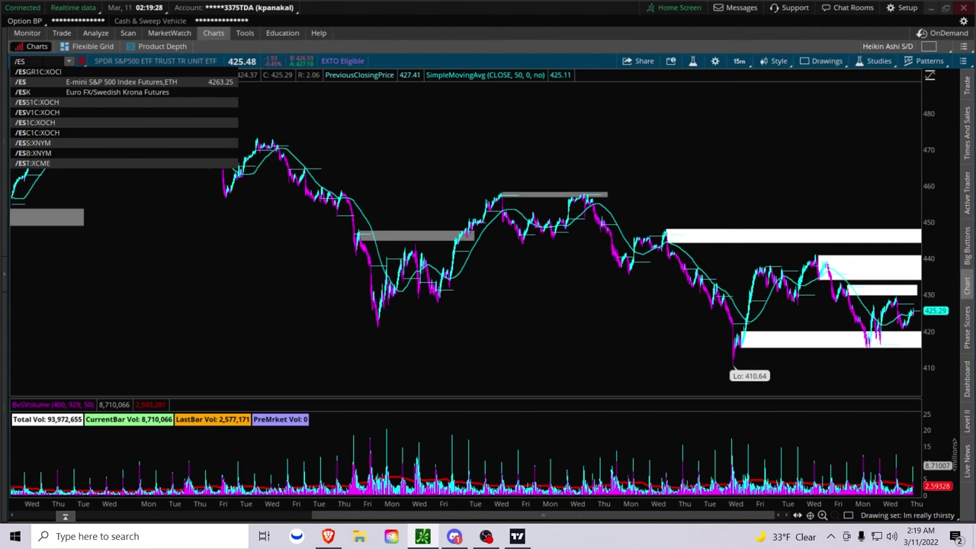
key("Return")
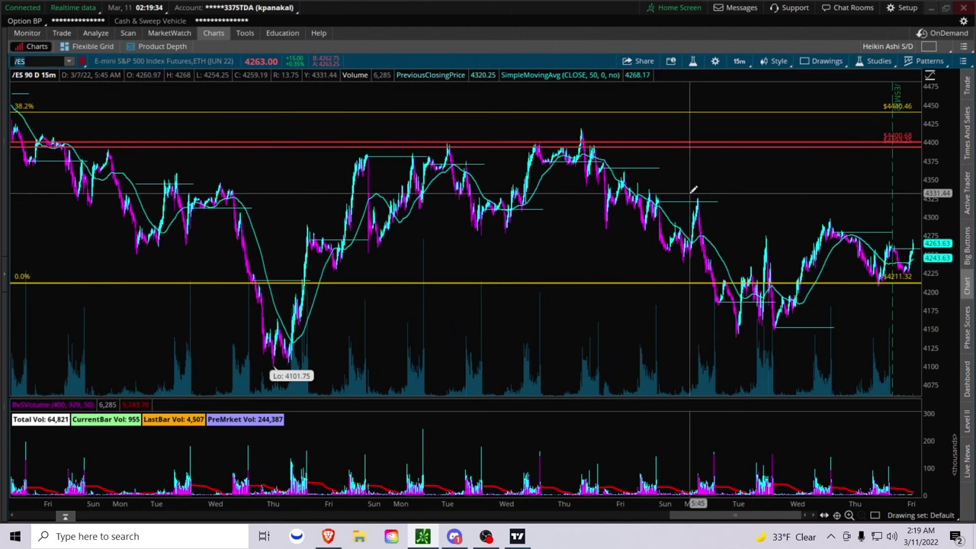
left_click_drag(689, 191, 915, 229)
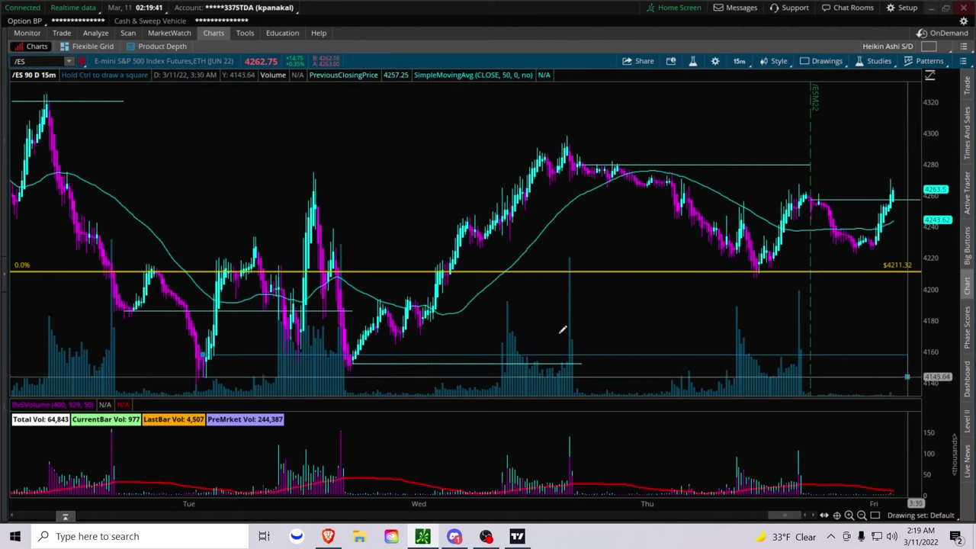
left_click(465, 357)
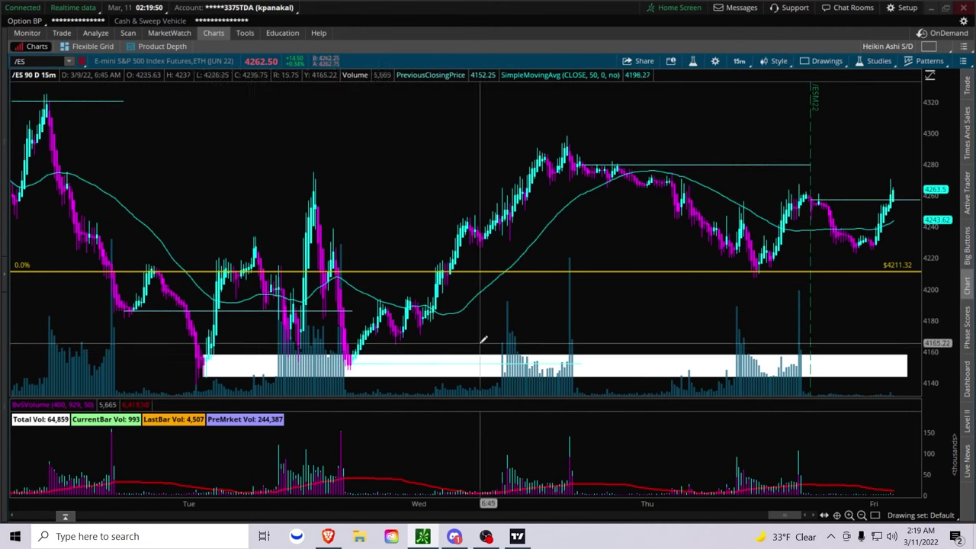
Step: Review the equities and appearance chart settings without changes, then switch to Discord
left_click(716, 64)
left_click(515, 94)
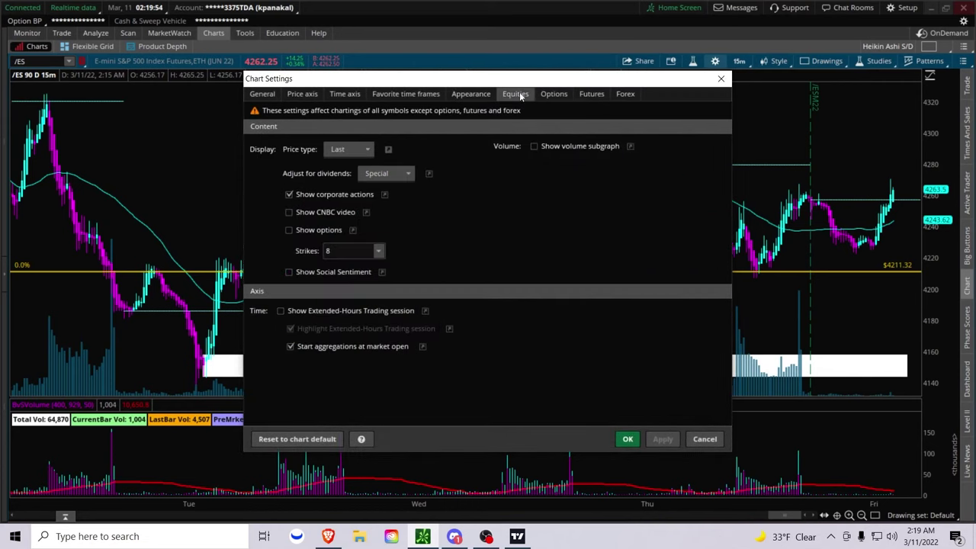
left_click(470, 94)
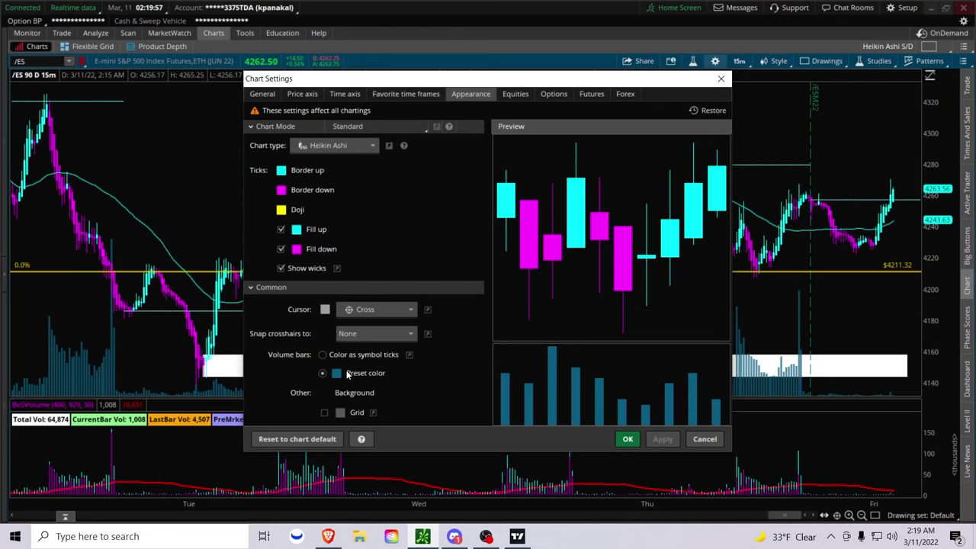
left_click(706, 438)
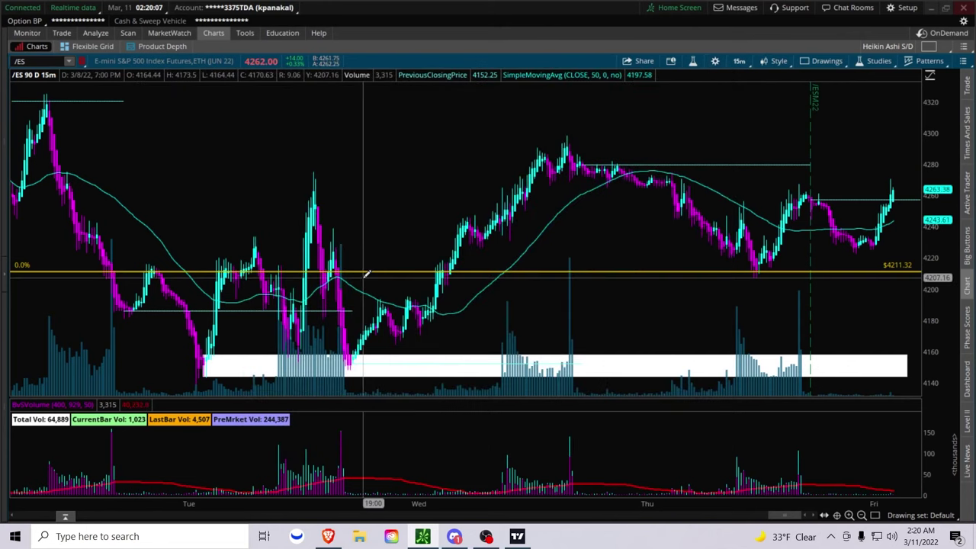
key("alt+Tab")
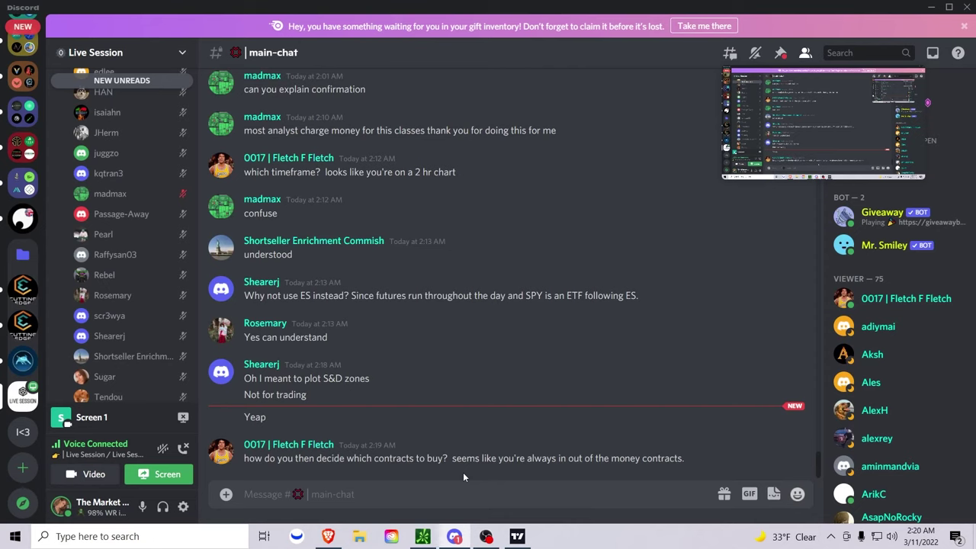
Step: Load the SPY option chain, expand and scroll the 11 MAR 22 strikes, then return to Discord
key("alt+Tab")
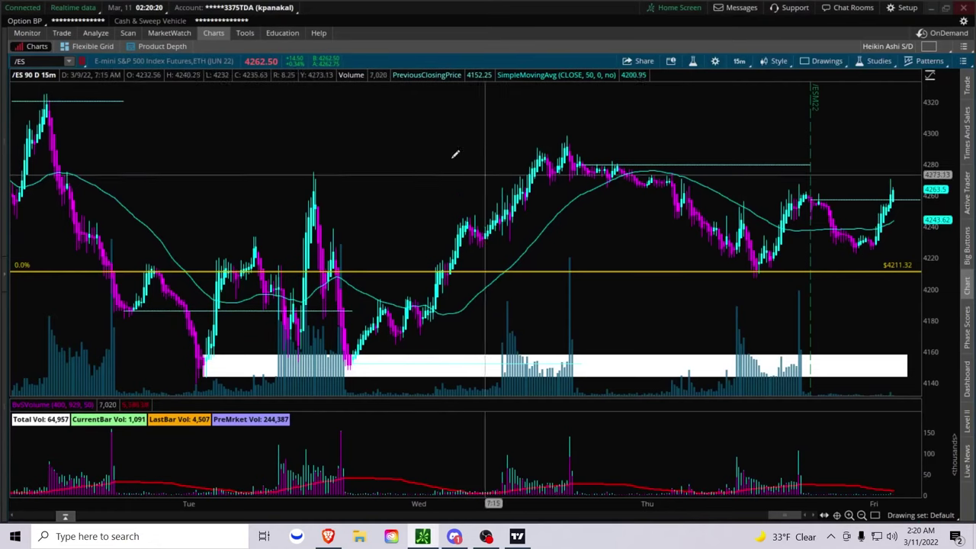
left_click(62, 32)
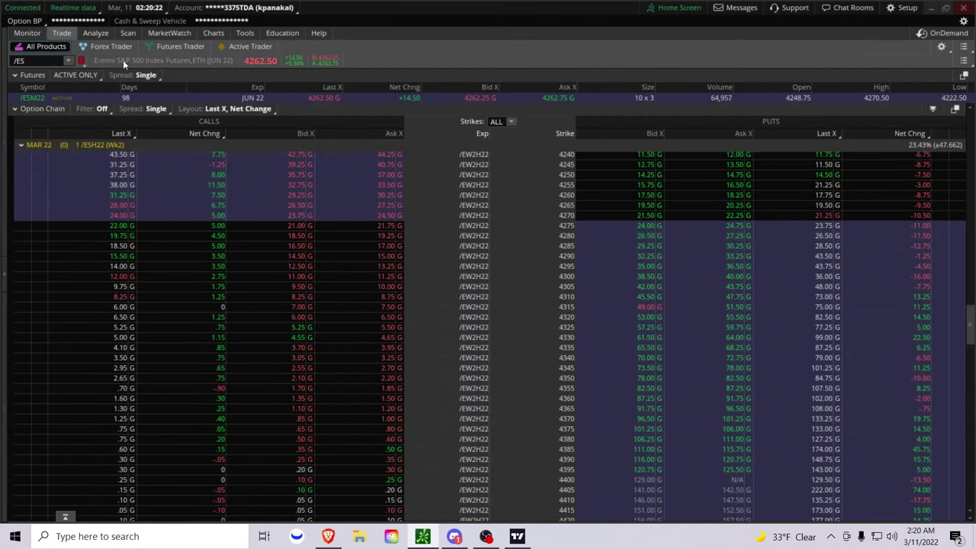
left_click(31, 60)
type("SPY")
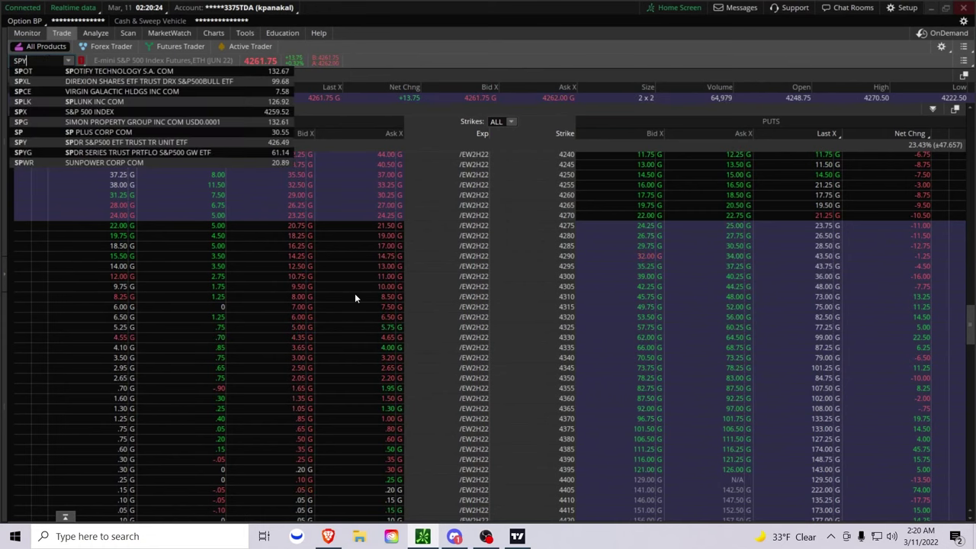
key("Return")
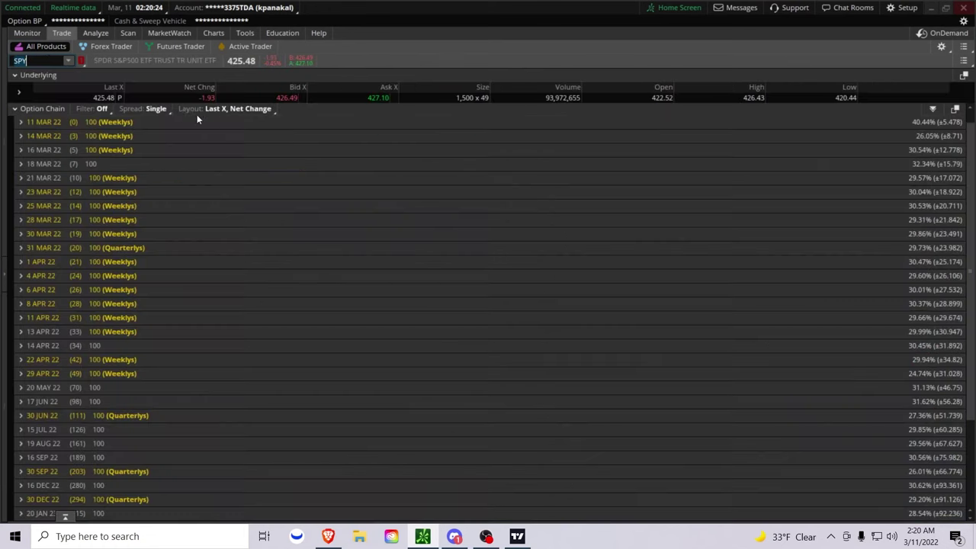
left_click(20, 122)
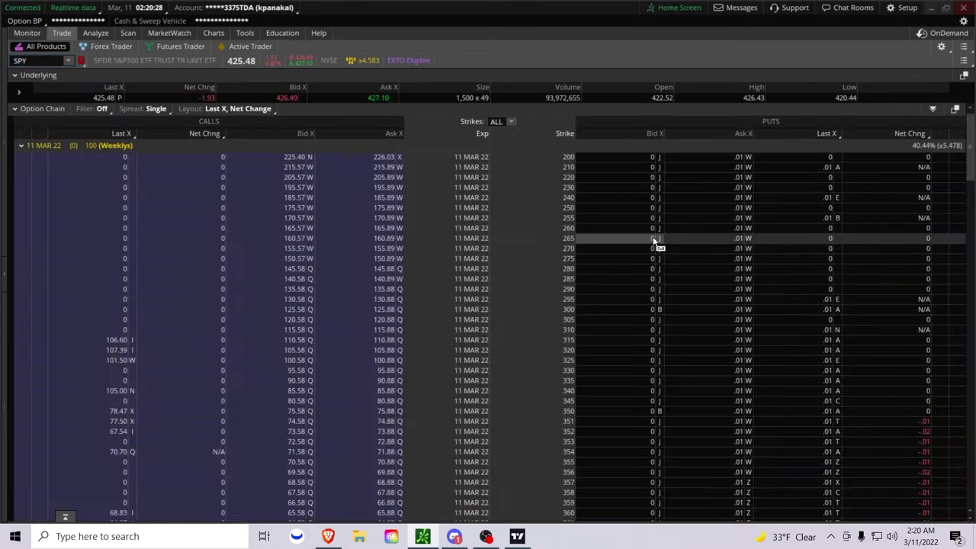
scroll(971, 291, "down", 3)
scroll(971, 291, "down", 1)
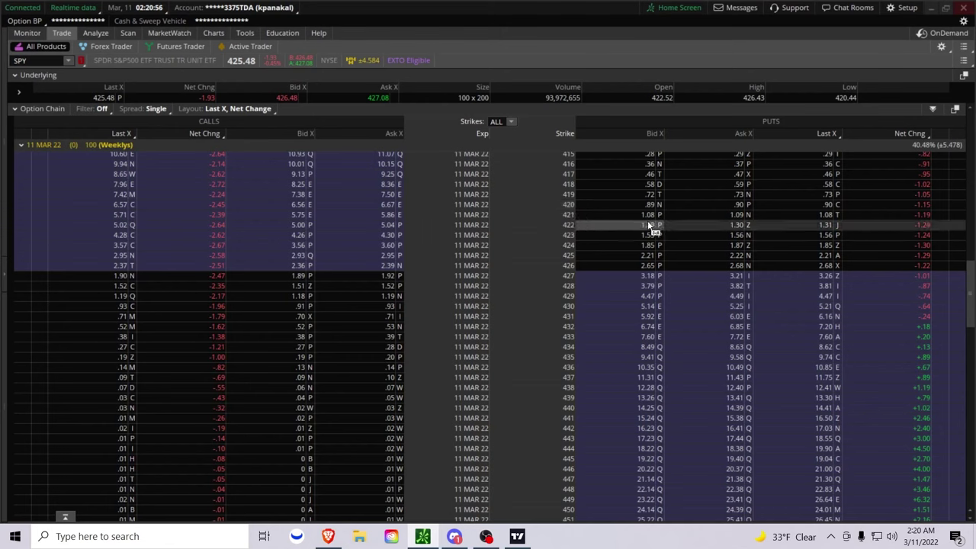
key("alt+Tab")
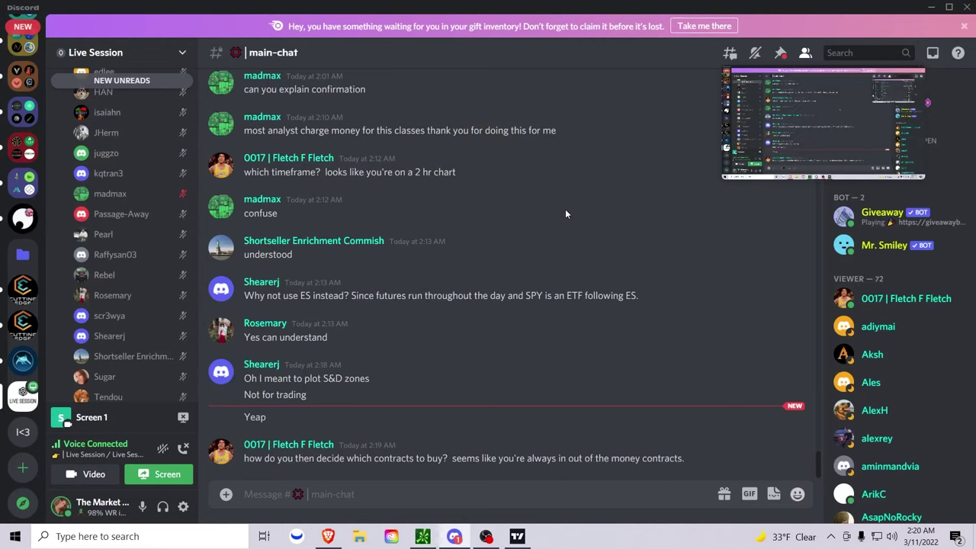
Step: Flip between Discord and thinkorswim, ending on the SPY 11 MAR 22 option chain
key("alt+Tab")
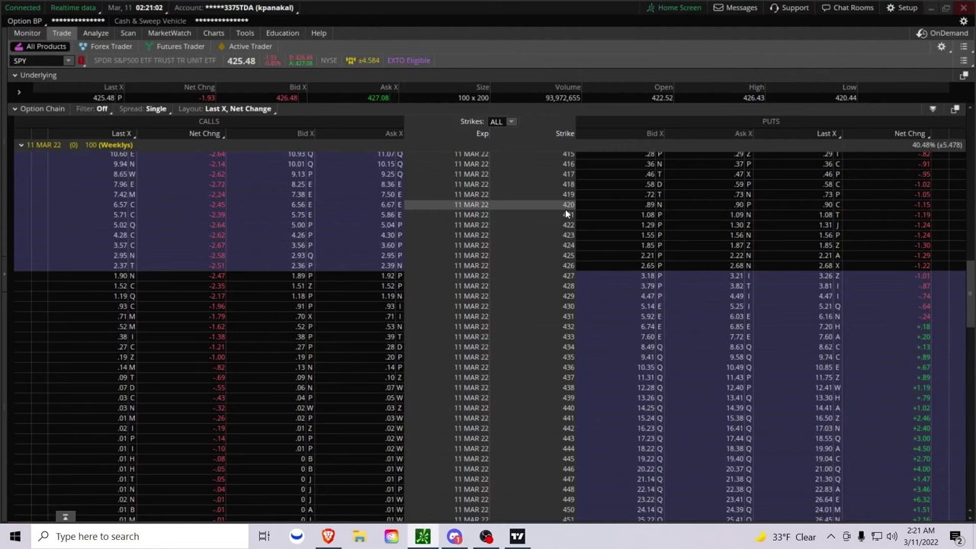
key("alt+Tab")
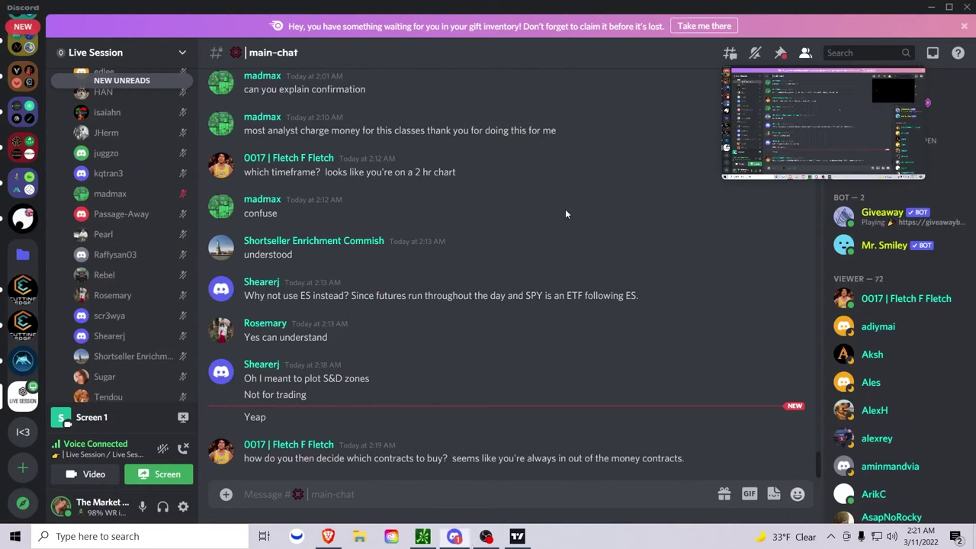
key("alt+Tab")
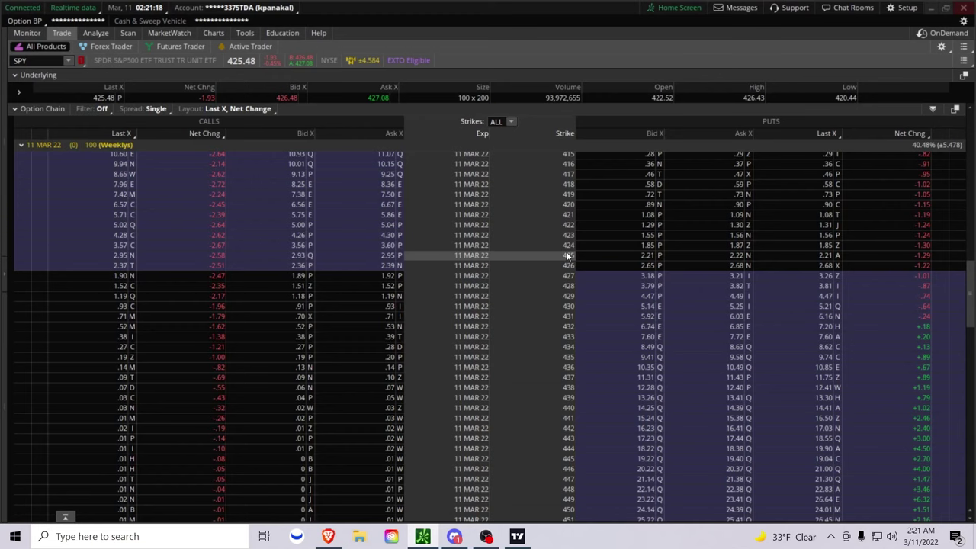
Step: Bring Discord's main-chat, ending with the out-of-the-money contracts question, in front of thinkorswim
key("alt+Tab")
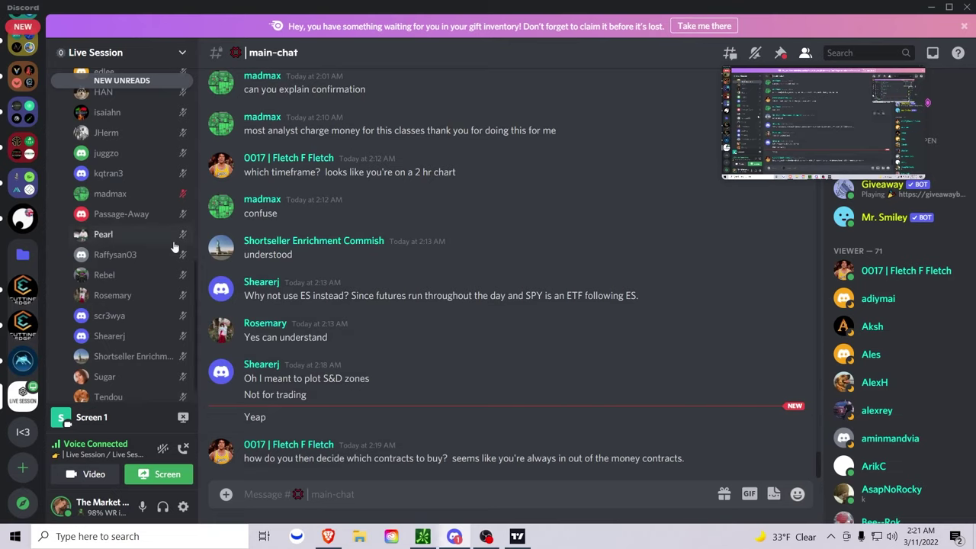
Step: Scroll the Discord member list, then bring thinkorswim forward on the SPY chart
scroll(158, 241, "up", 3)
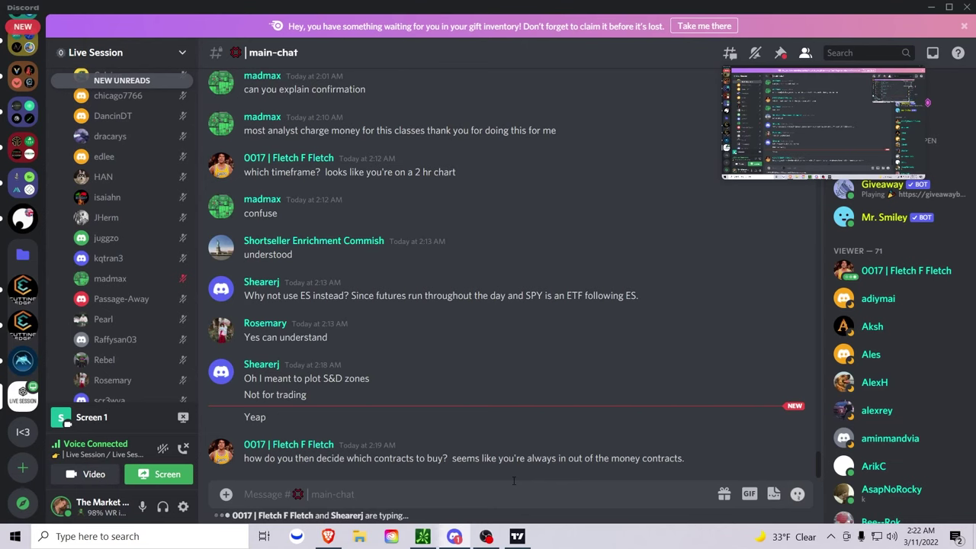
key("alt+Tab")
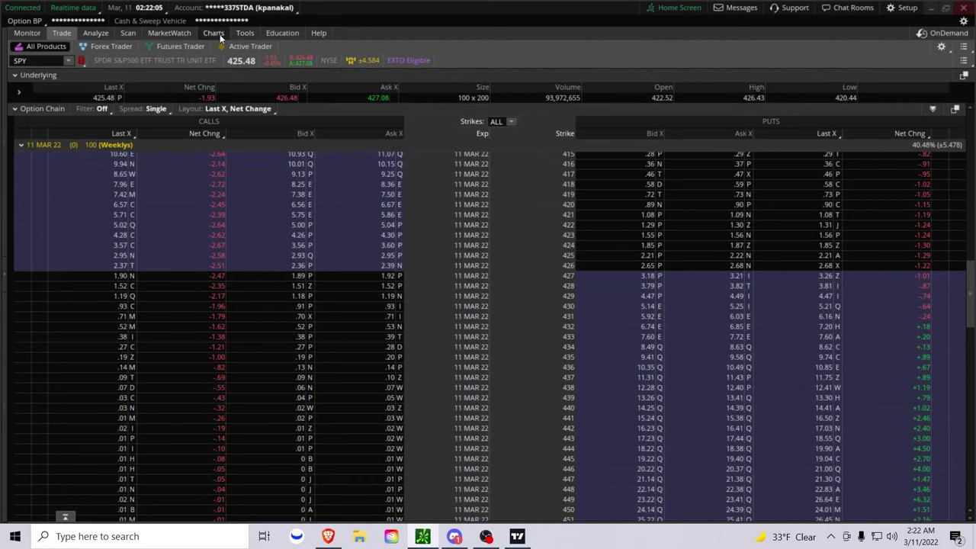
left_click(217, 34)
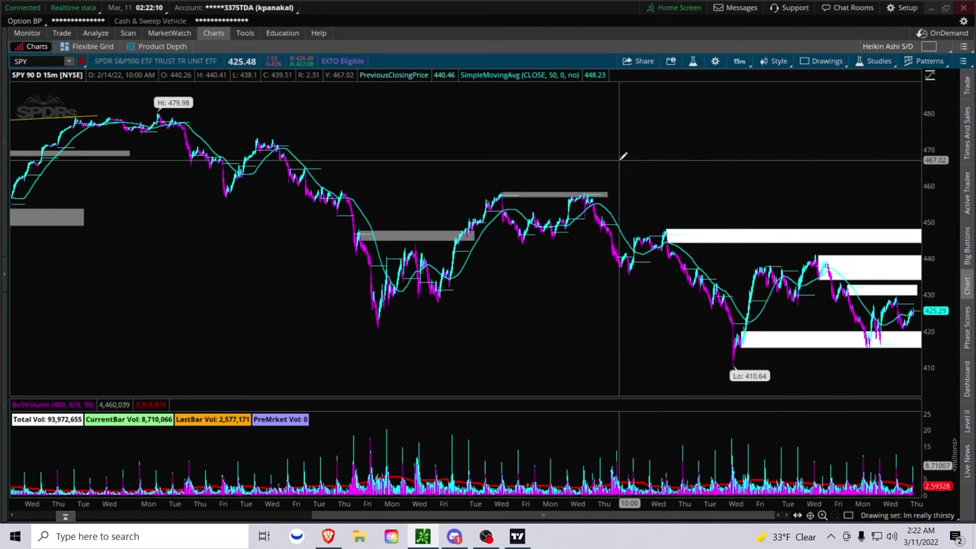
Step: Read the new Discord replies, then return to the SPY 15-minute zone chart
key("alt+Tab")
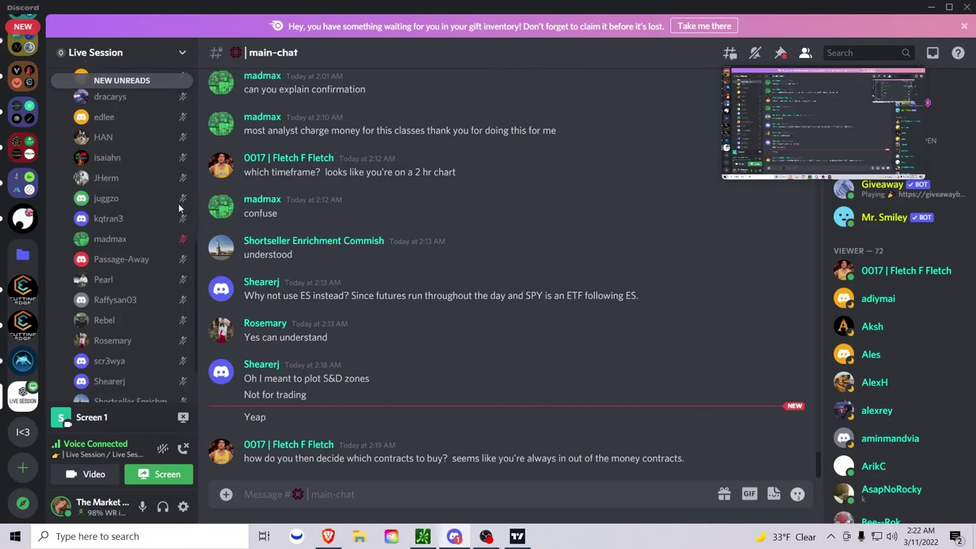
scroll(130, 221, "down", 3)
scroll(128, 219, "up", 5)
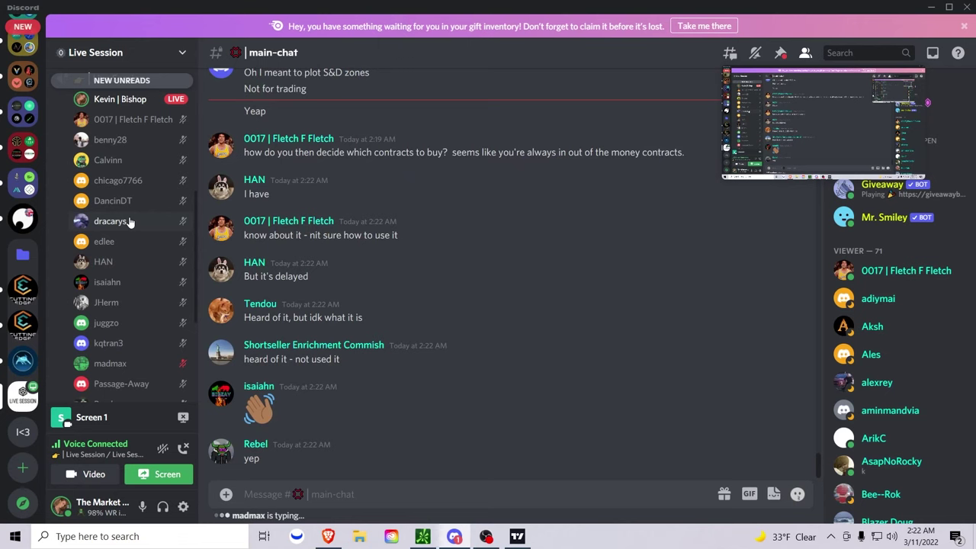
key("alt+Tab")
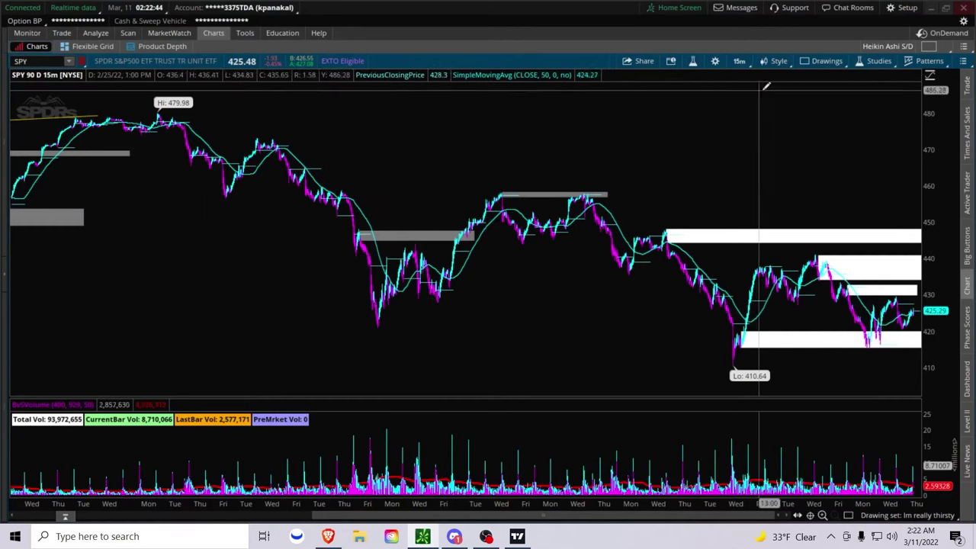
Step: Load the Just Charting Home layout and drag-zoom SPY into the November–March range
left_click(930, 46)
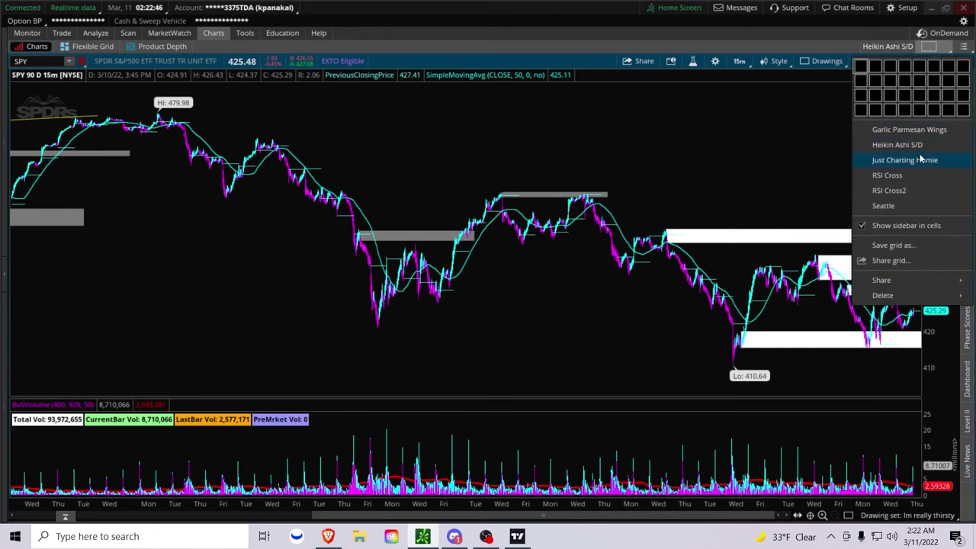
left_click(921, 161)
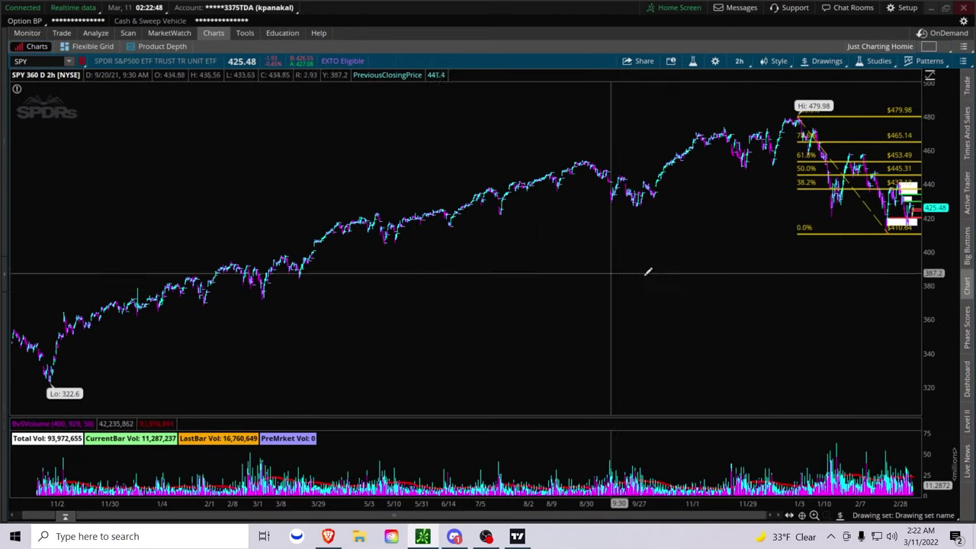
left_click_drag(385, 153, 919, 153)
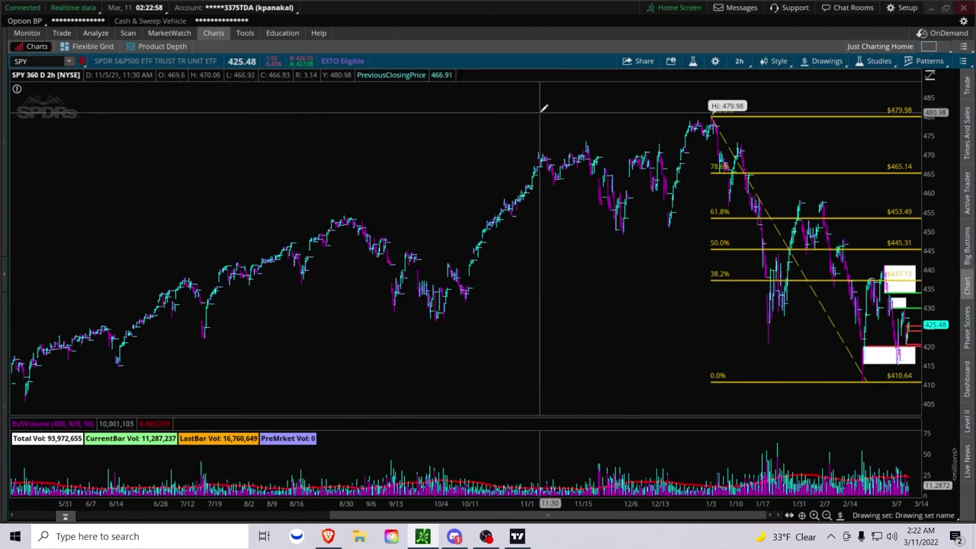
left_click_drag(542, 102, 882, 347)
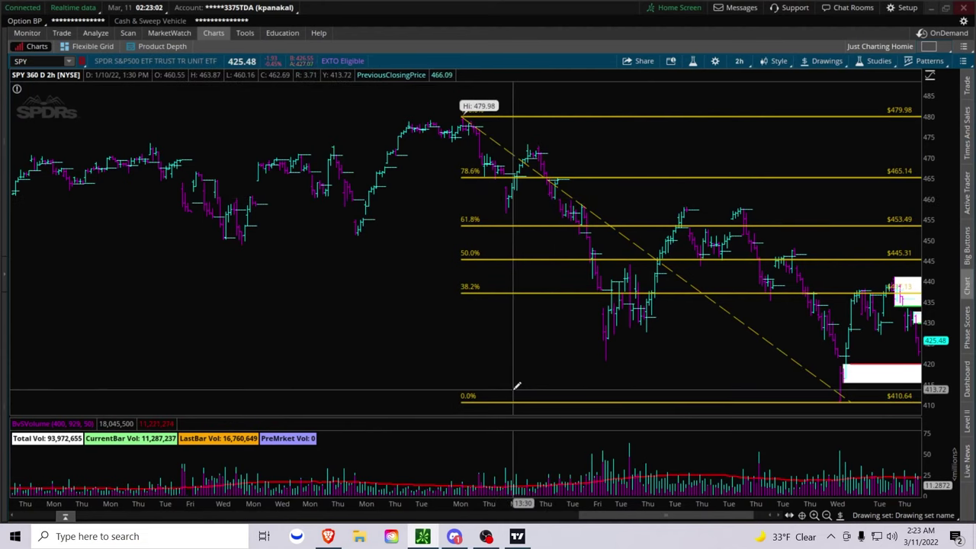
Step: Close the TradingView window, compress the 2h time axis back to August, and show Discord
mouse_move(517, 536)
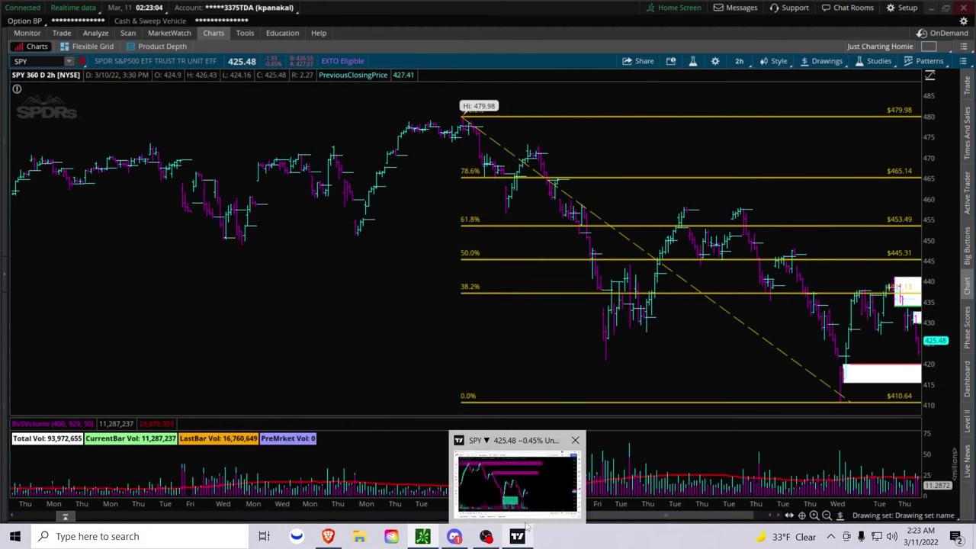
left_click(577, 441)
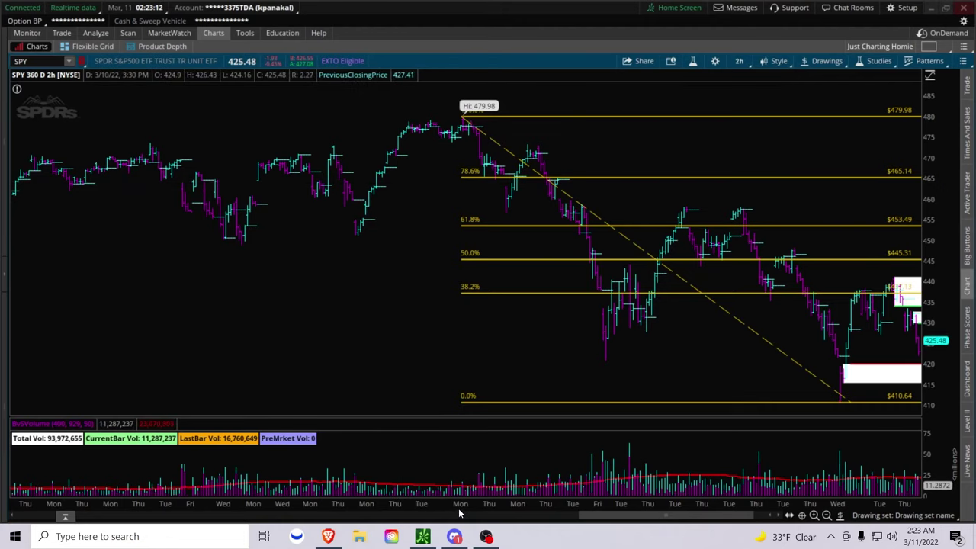
scroll(458, 505, "down", 3)
left_click_drag(663, 501, 634, 501)
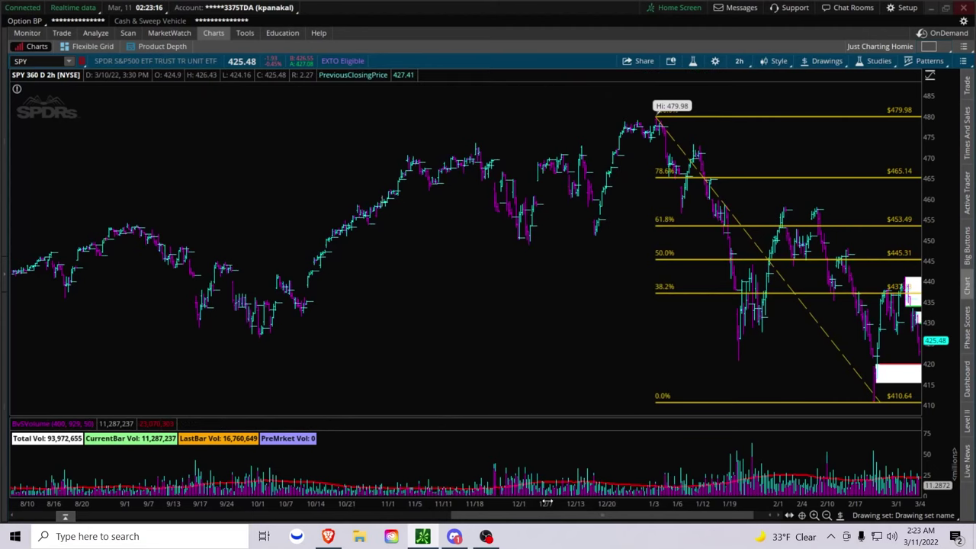
left_click(454, 536)
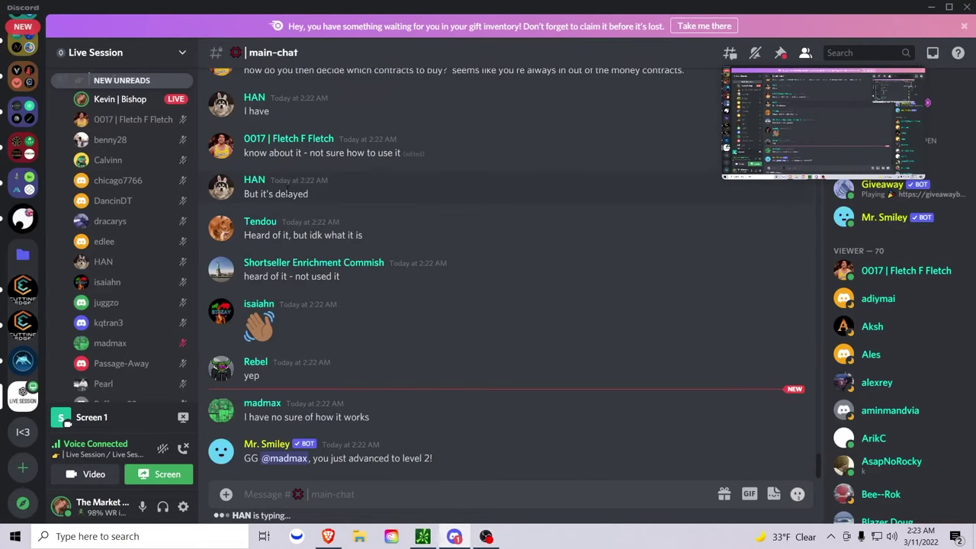
Step: Highlight 'But it's delayed', read the MACD moving-average explanation, and return to the SPY chart
left_click_drag(241, 196, 354, 192)
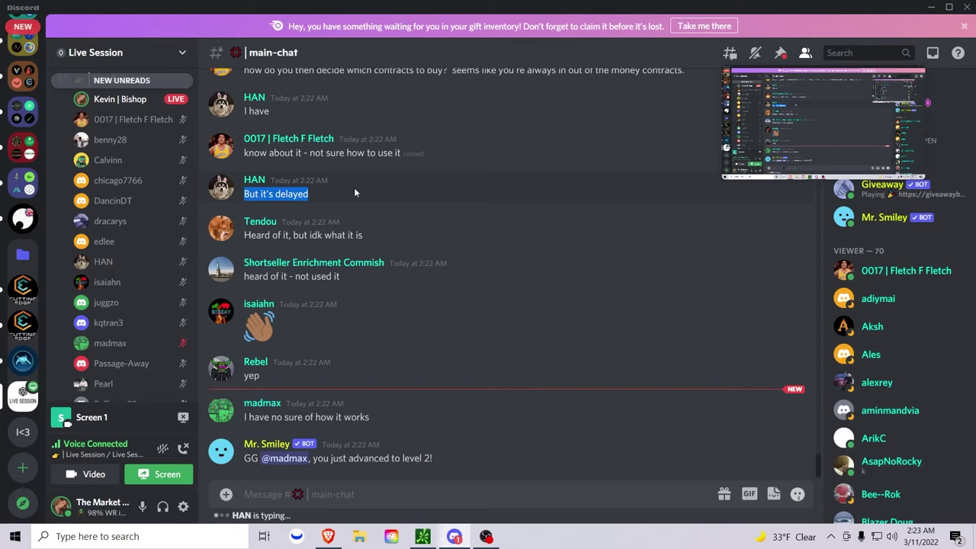
key("alt+Tab")
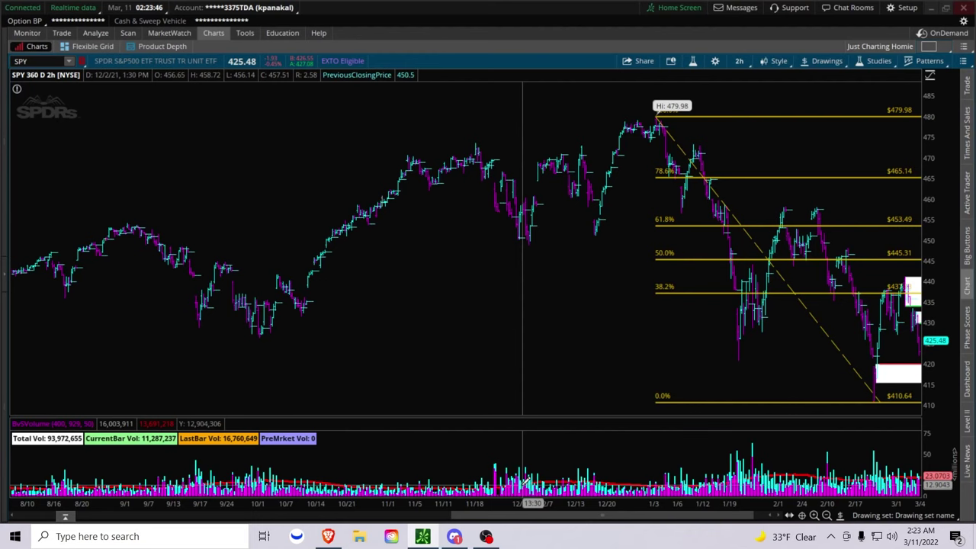
key("alt+Tab")
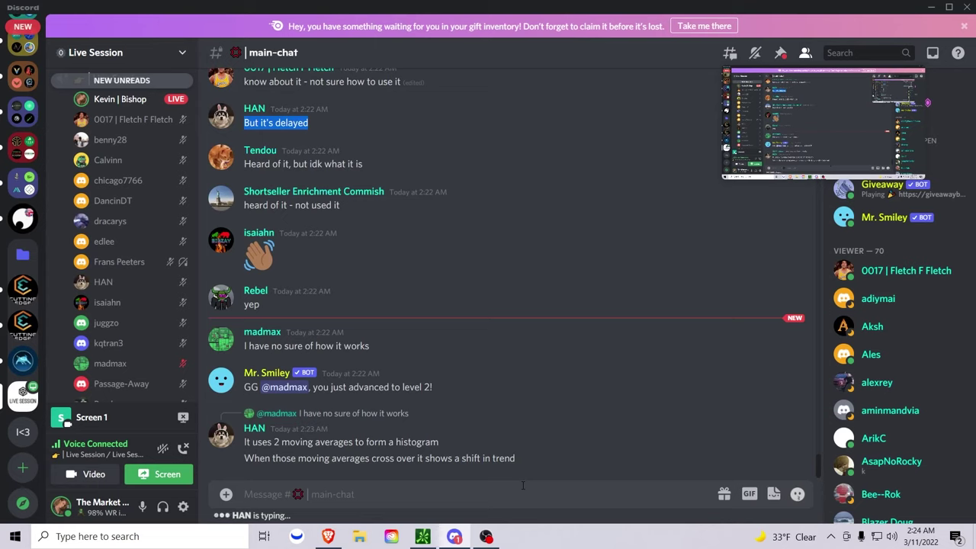
key("alt+Tab")
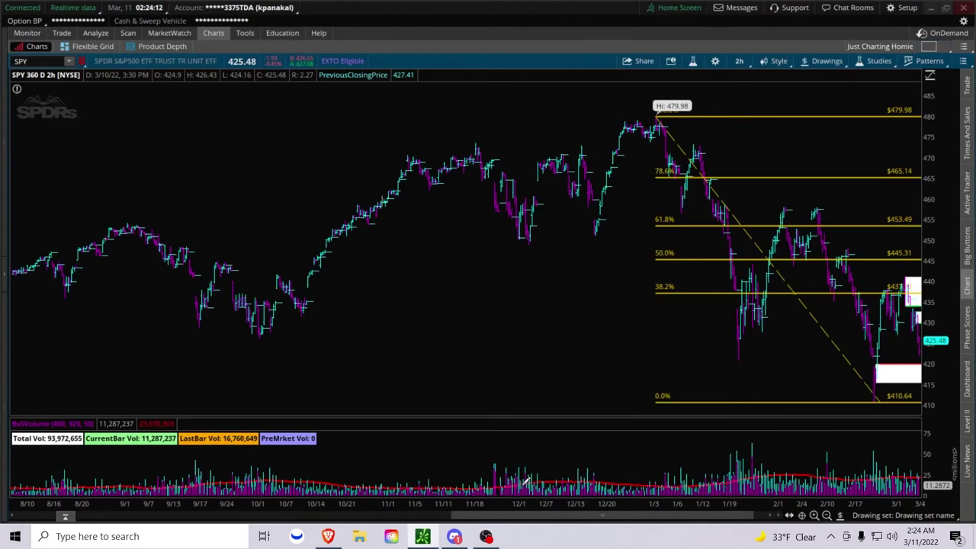
Step: Load the Heikin Ashi S/D layout and set the custom aggregation to 2 hours
left_click(933, 48)
left_click(877, 153)
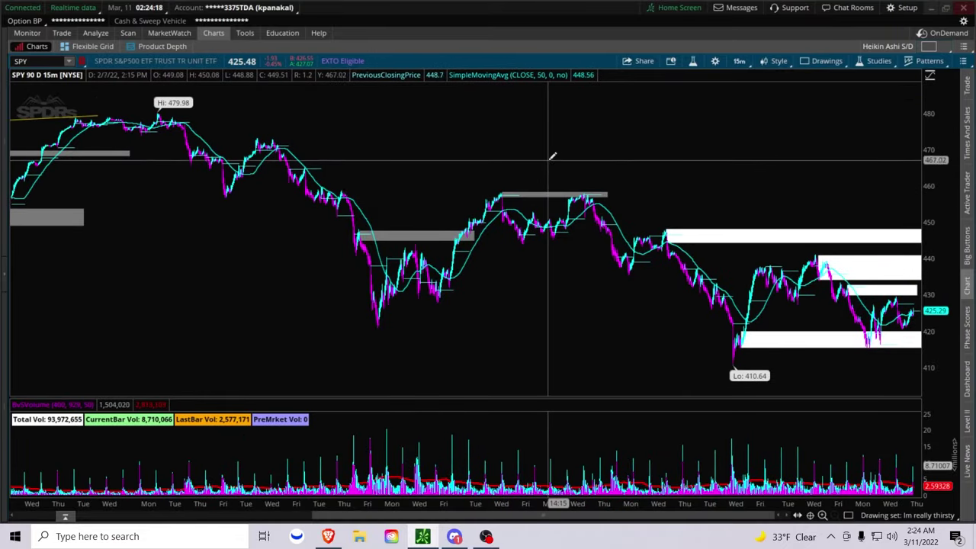
left_click(742, 62)
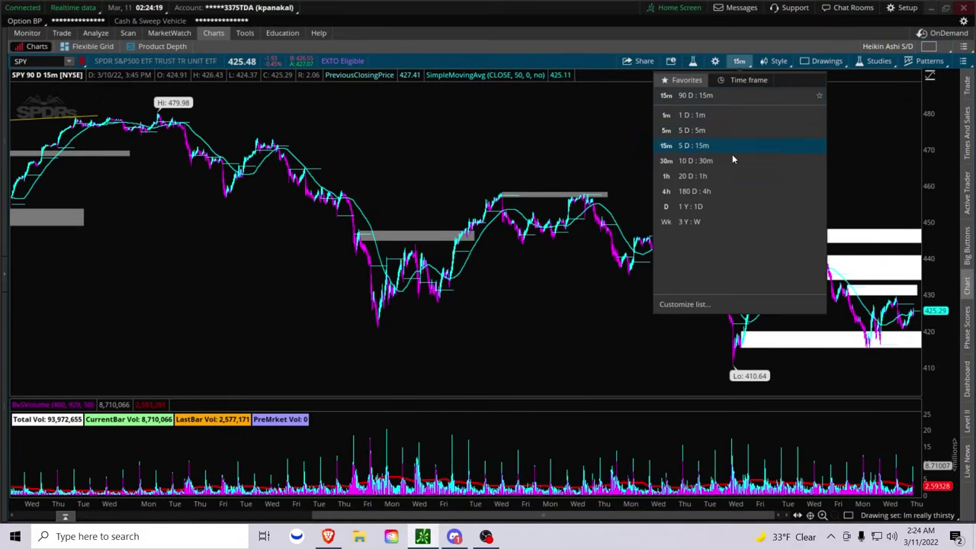
left_click(739, 81)
left_click_drag(705, 196, 752, 197)
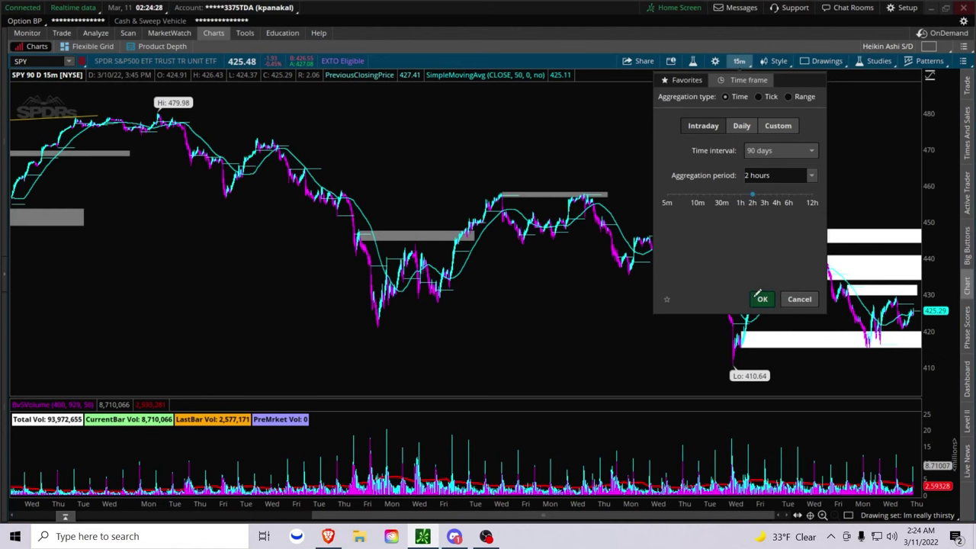
left_click(763, 299)
Step: Switch to 180 days, restore 2-hour aggregation, and open the studies editor
left_click(733, 65)
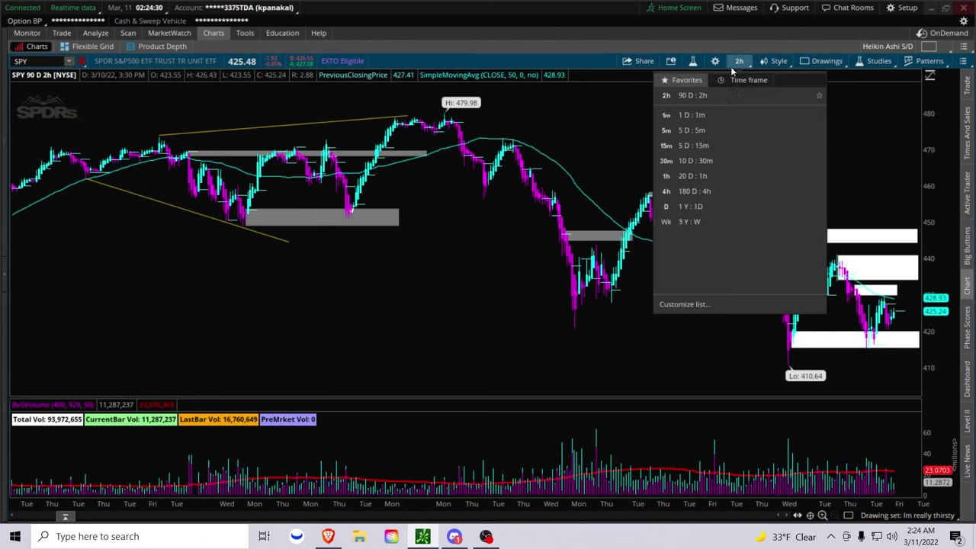
left_click(717, 190)
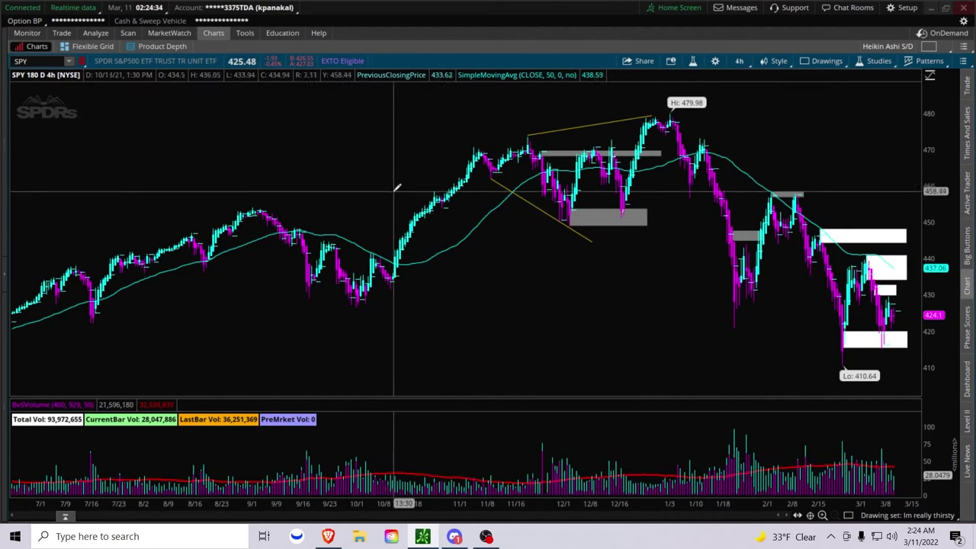
left_click(744, 64)
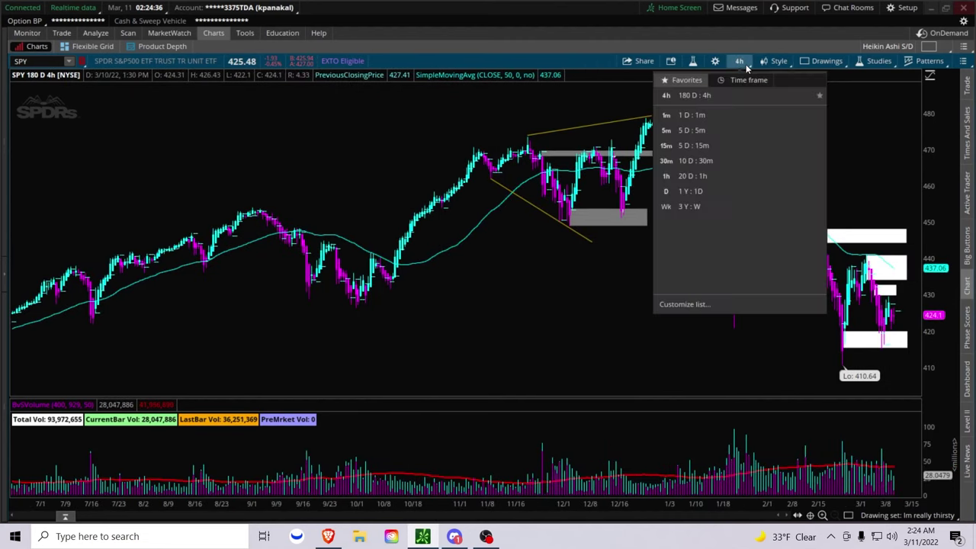
left_click(748, 80)
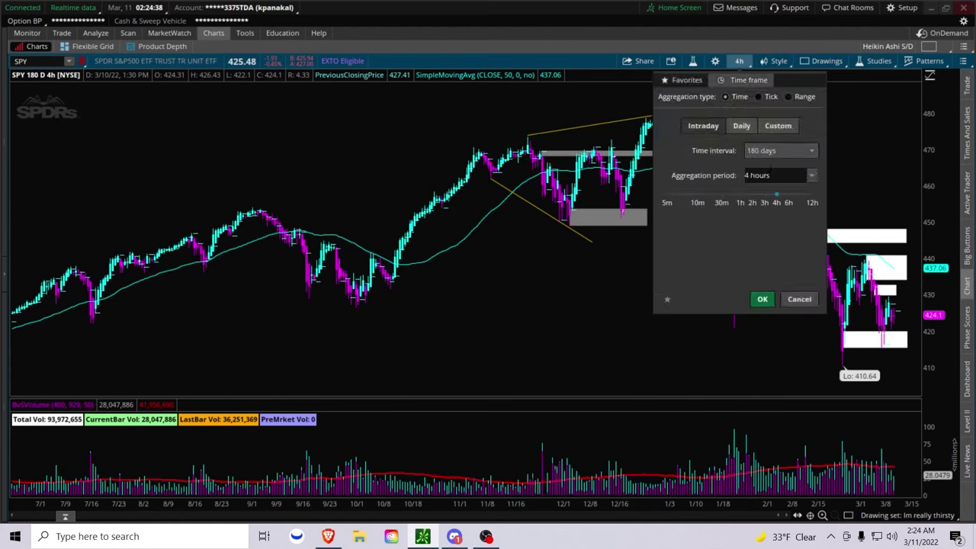
left_click_drag(776, 196, 755, 204)
left_click(761, 300)
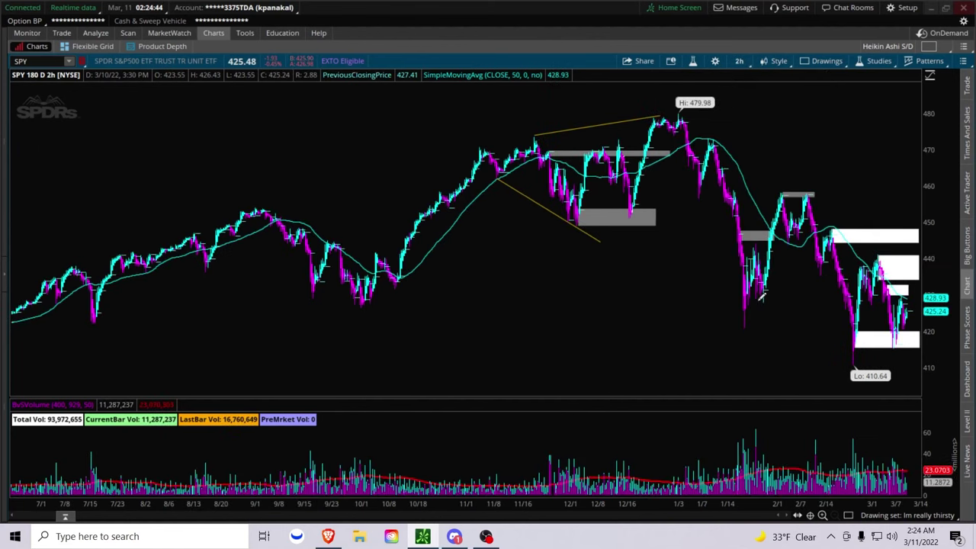
left_click(694, 62)
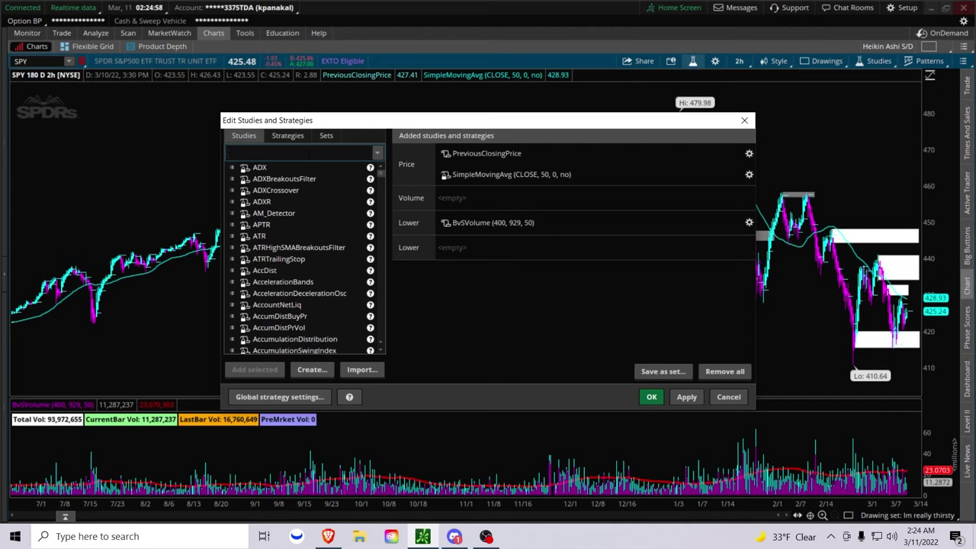
Step: Search 'macd' in Edit Studies and add the MACD (12, 26, 9) lower study
type("amcd")
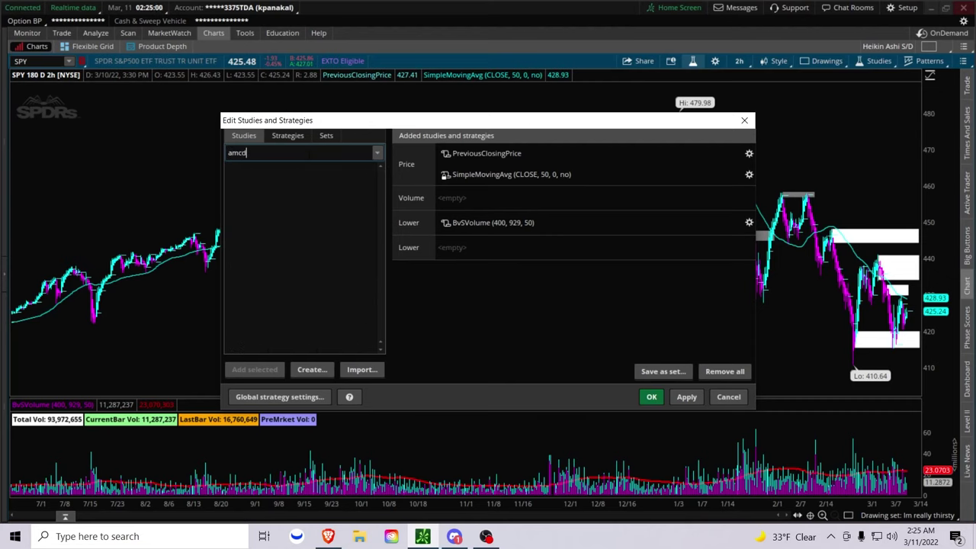
key("BackSpace")
key("BackSpace")
key("BackSpace")
key("BackSpace")
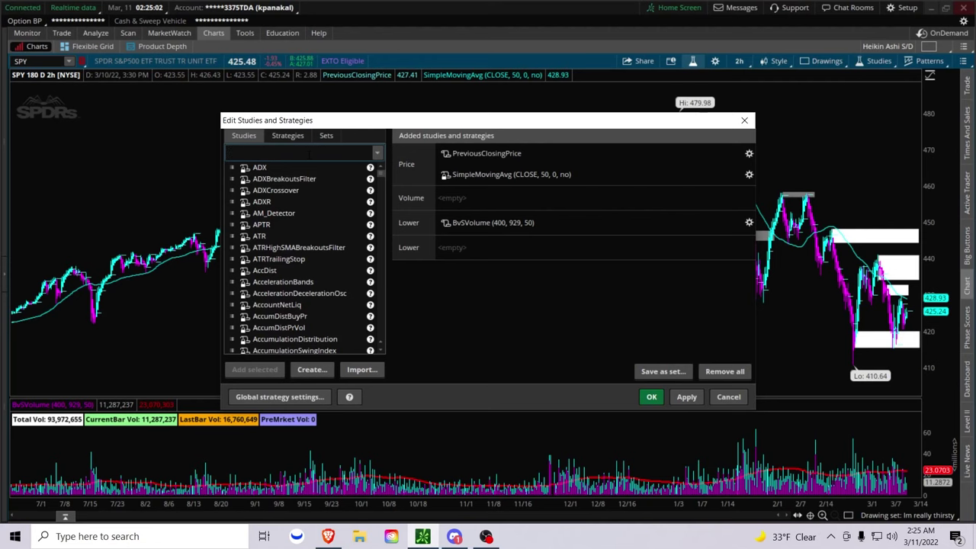
type("macd")
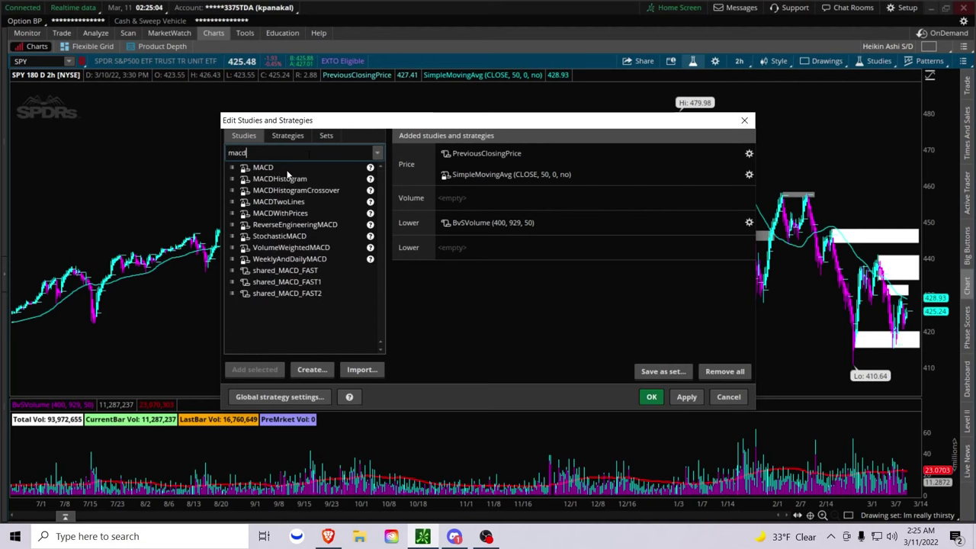
double_click(287, 168)
left_click(652, 397)
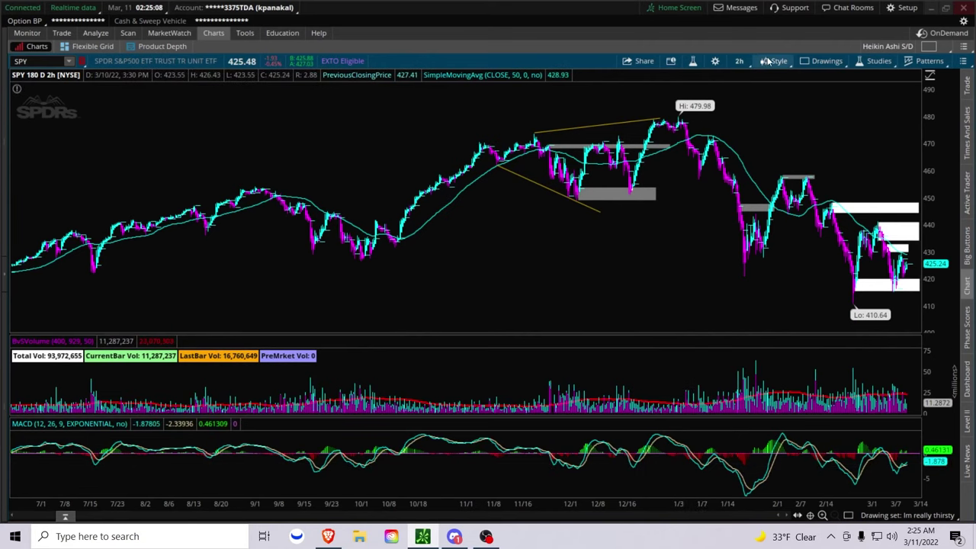
Step: Resize the MACD and price panes, then show SPY at 10 days of 30-minute bars
left_click(716, 61)
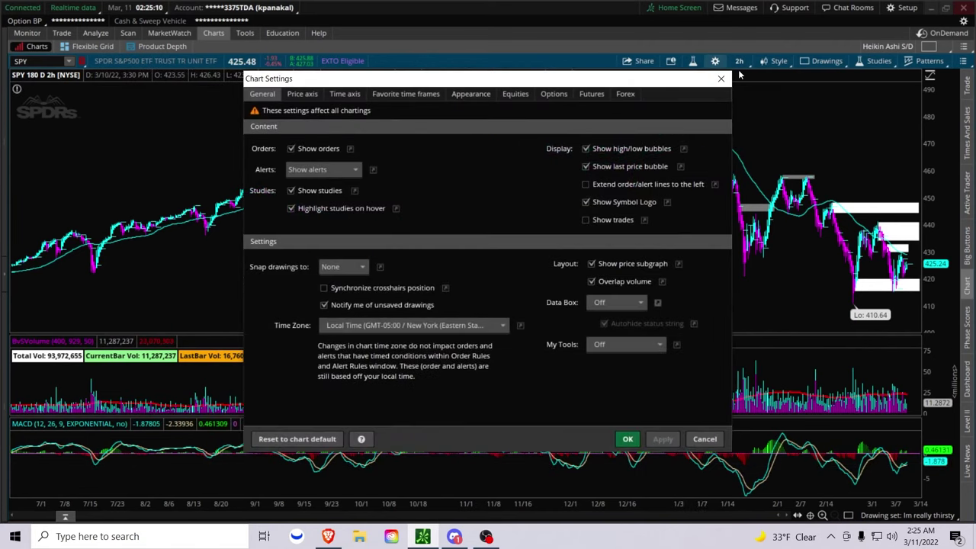
left_click(720, 79)
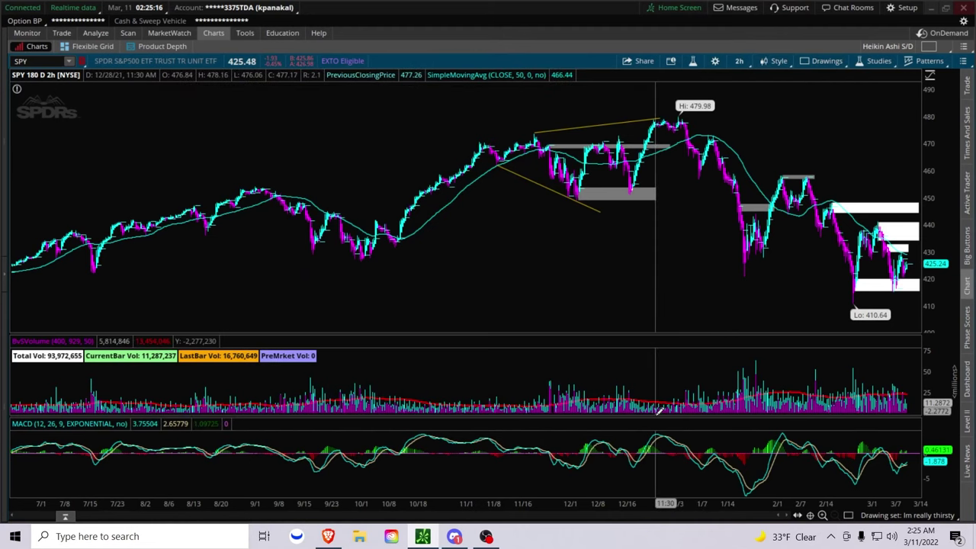
left_click_drag(655, 416, 650, 365)
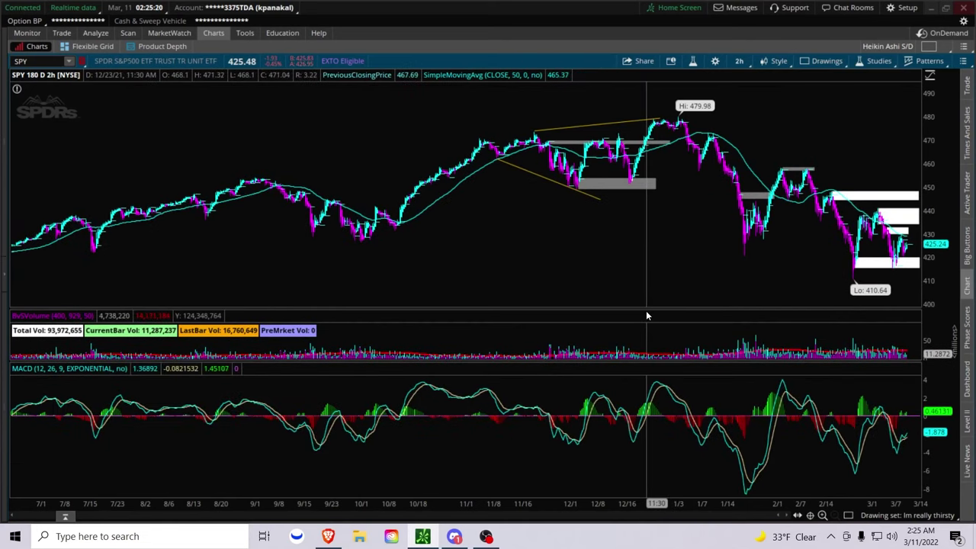
left_click_drag(644, 309, 637, 336)
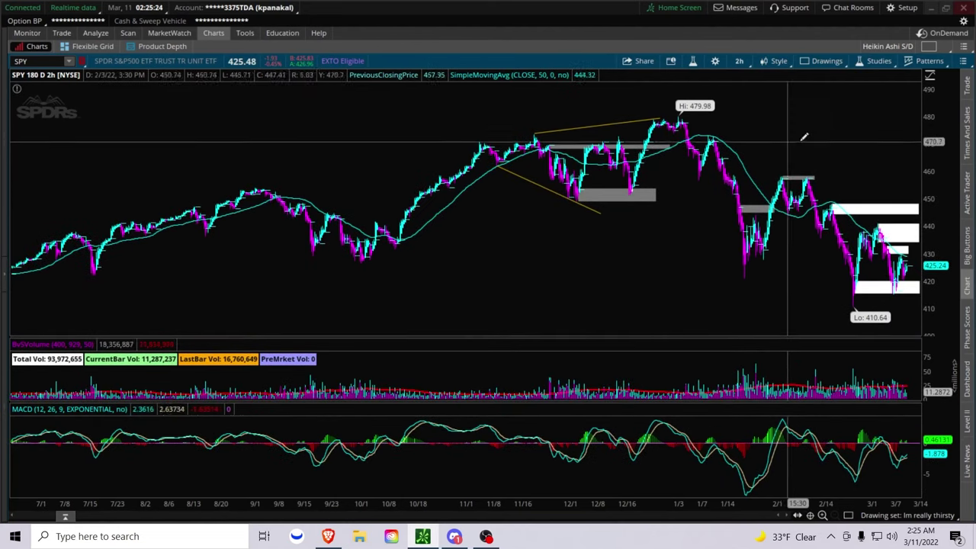
left_click_drag(793, 137, 945, 153)
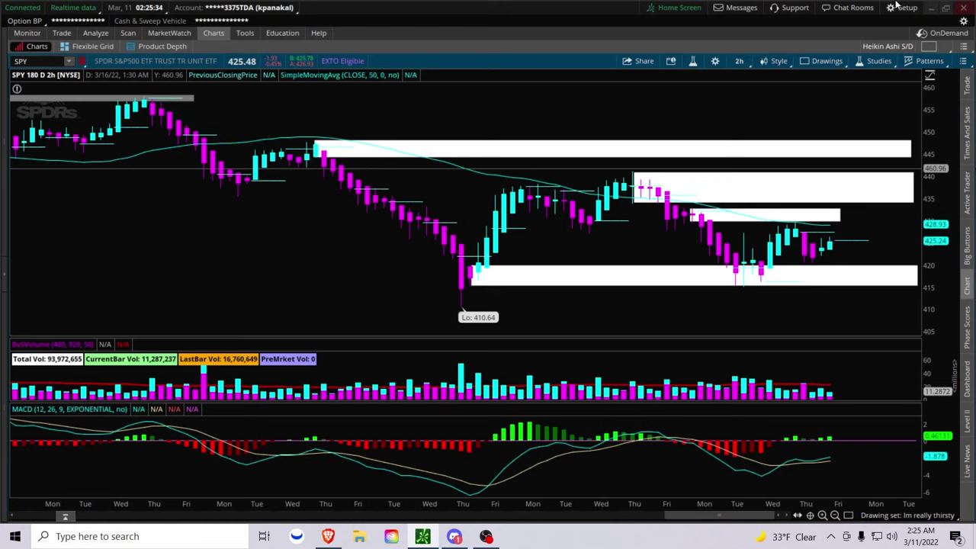
left_click(746, 64)
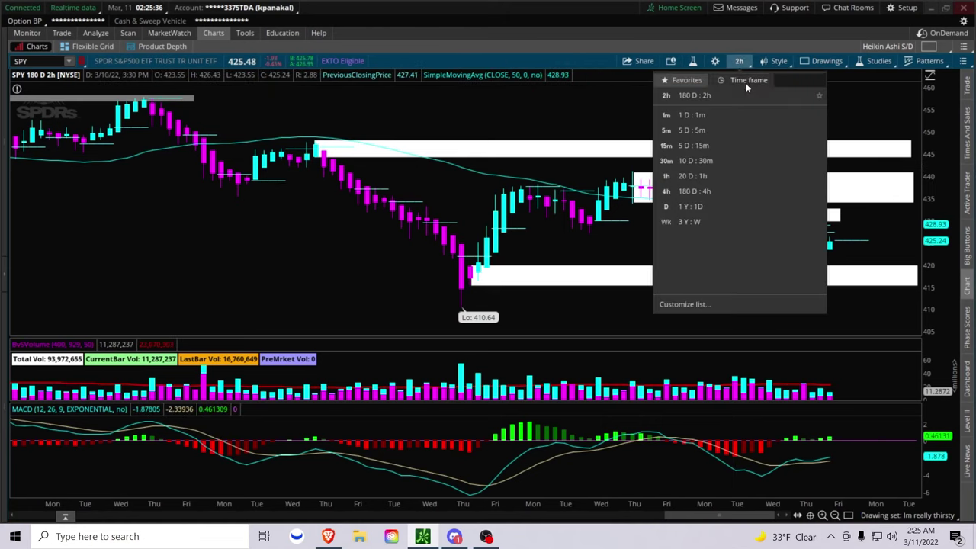
left_click(716, 160)
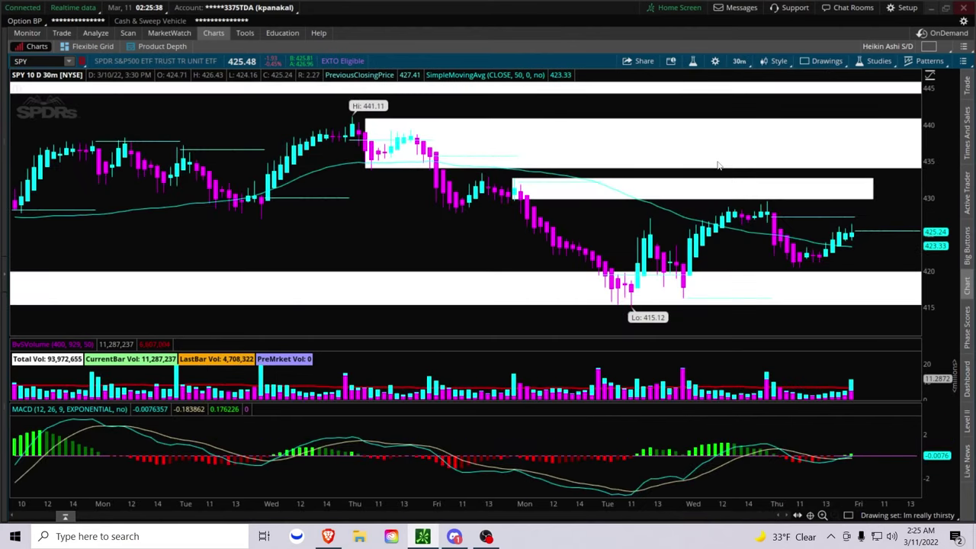
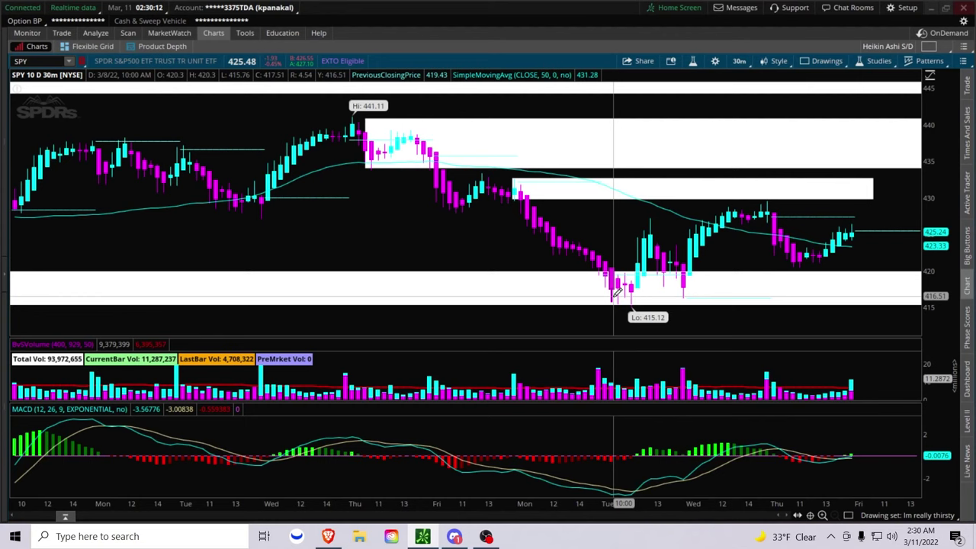
Step: Toggle between the thinkorswim SPY chart and Discord several times, finishing on the Discord main-chat
key("alt+Tab")
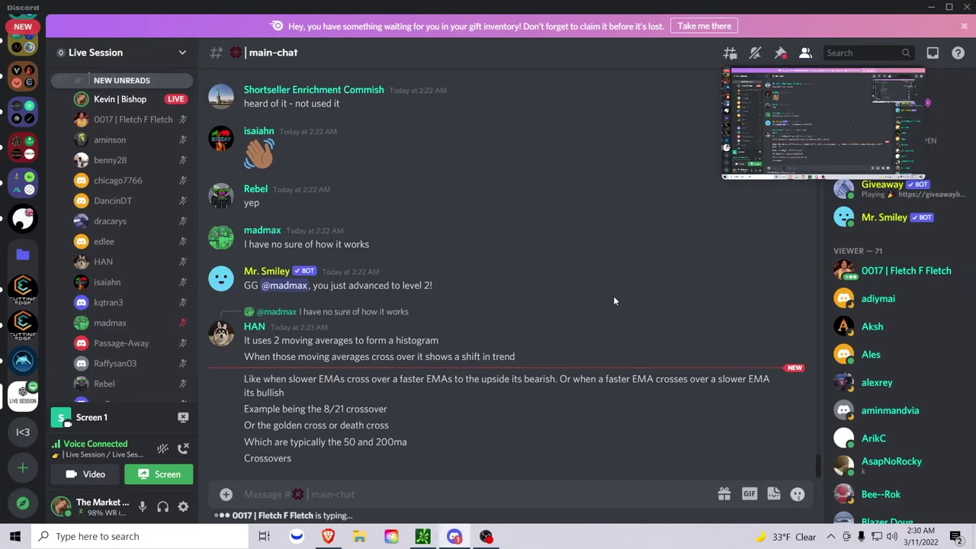
key("alt+Tab")
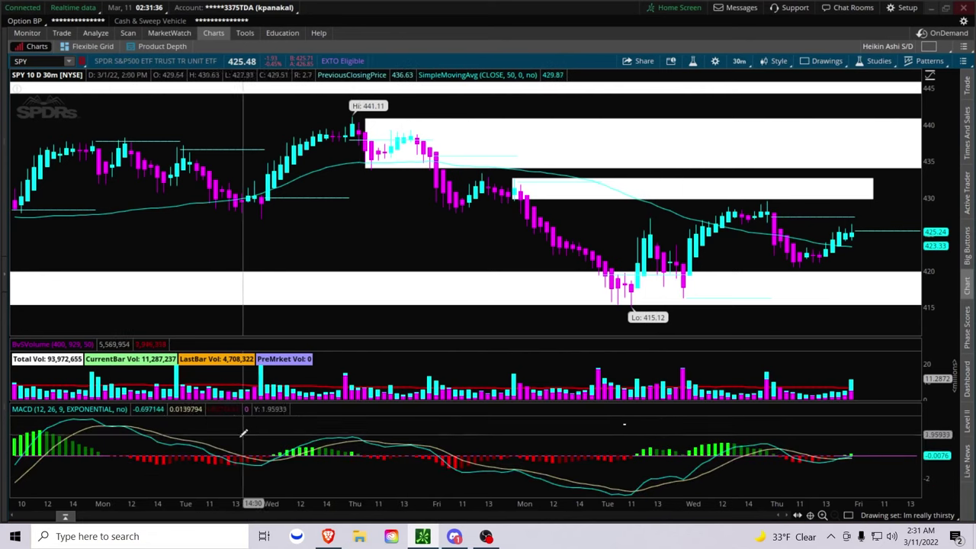
key("alt+Tab")
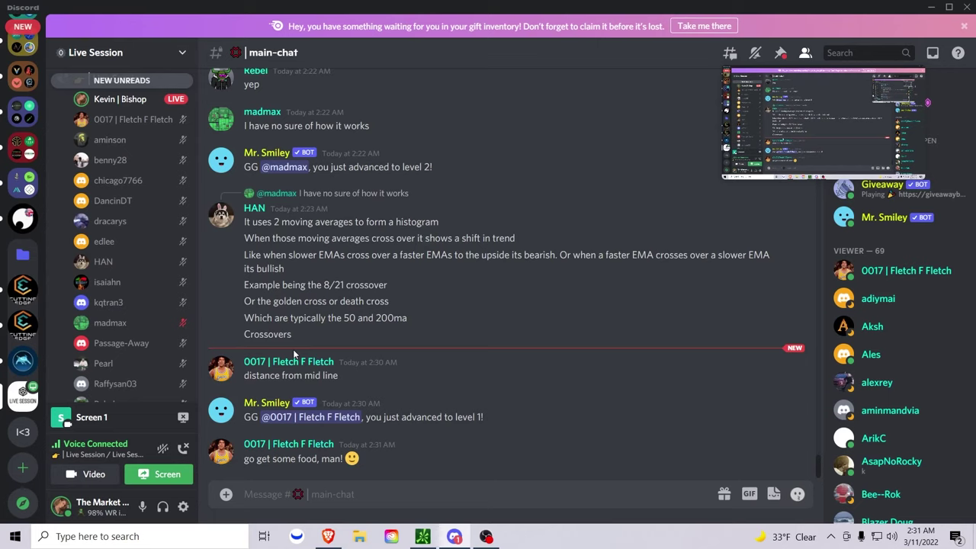
key("alt+Tab")
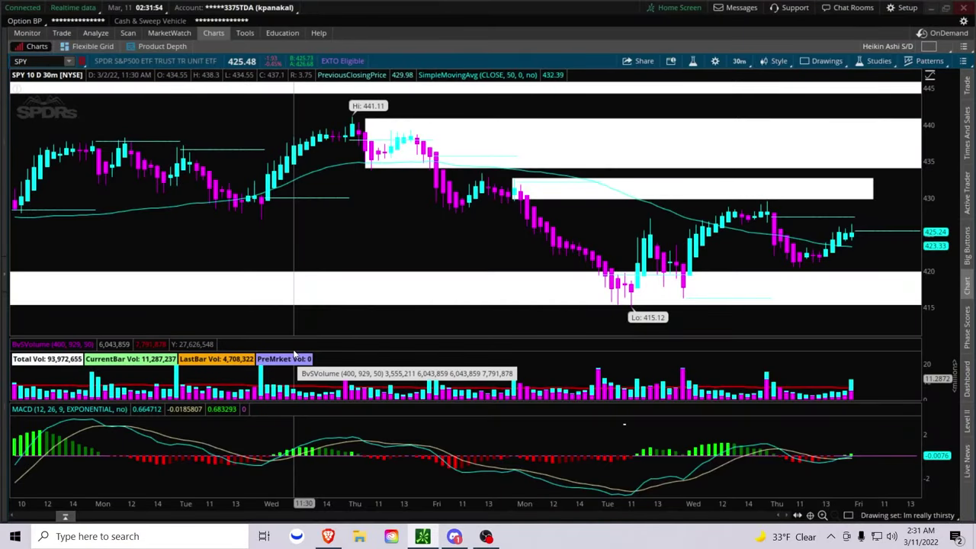
key("alt+Tab")
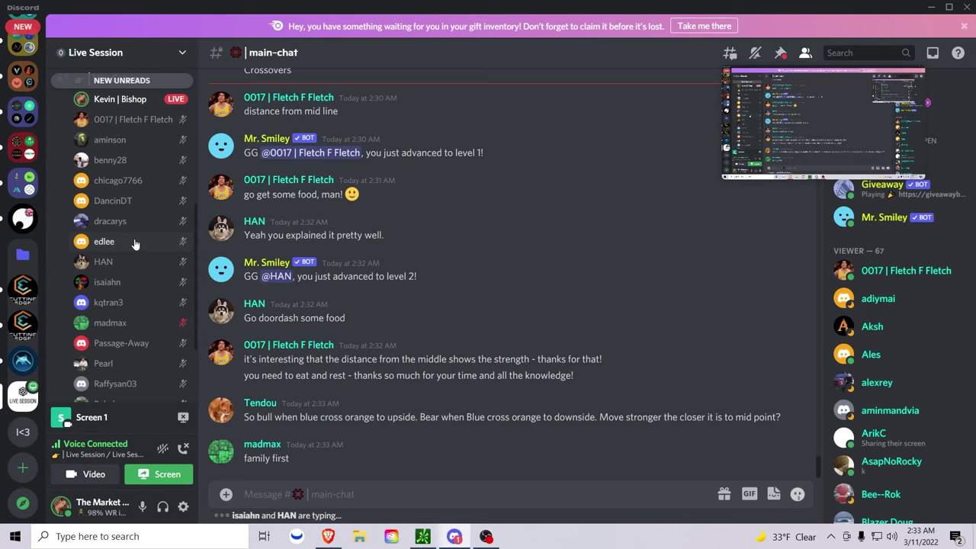
scroll(134, 243, "down", 3)
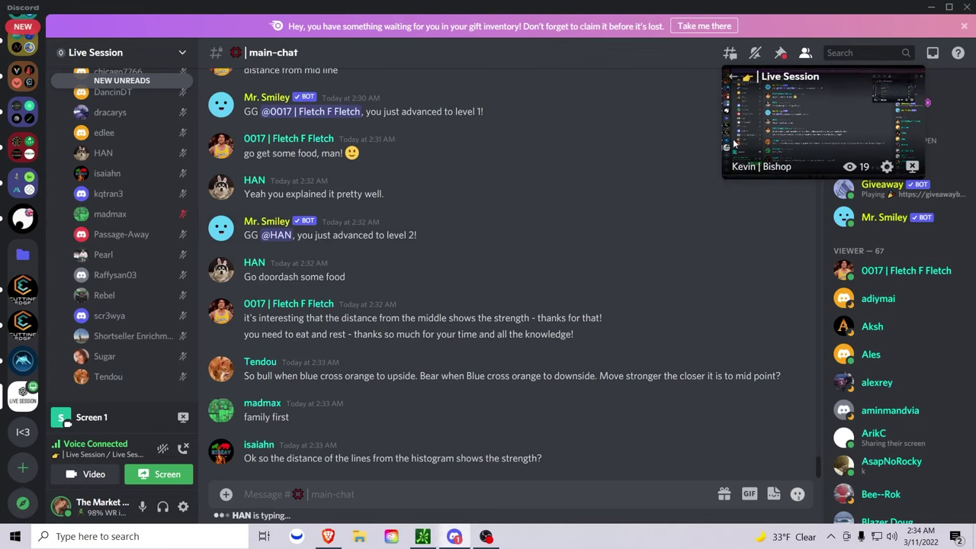
left_click_drag(743, 178, 735, 223)
scroll(771, 252, "up", 3)
scroll(776, 212, "down", 3)
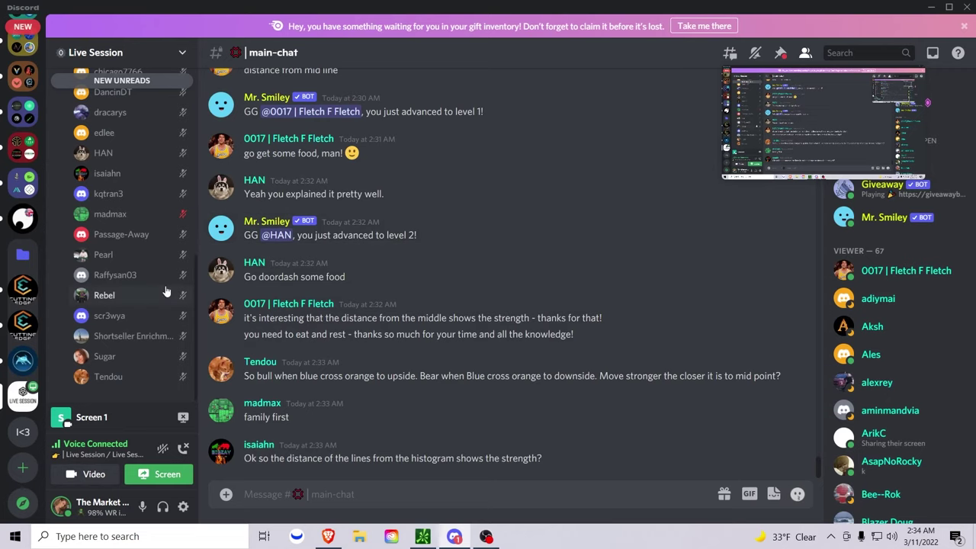
scroll(166, 291, "up", 3)
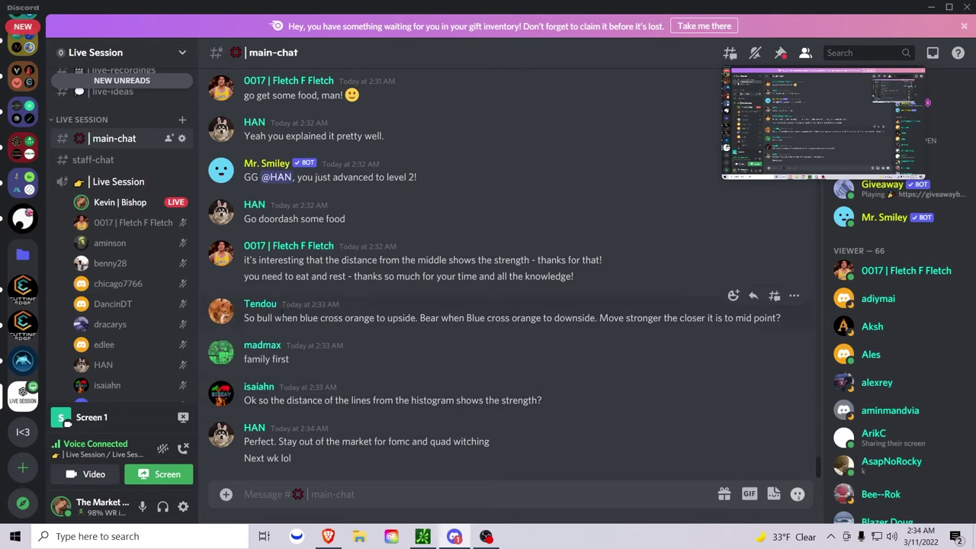
Step: Select 'when' and 'blue' in the crossover message, clear the selection, and return to the SPY chart
double_click(286, 318)
double_click(308, 318)
left_click(308, 318)
key("alt+Tab")
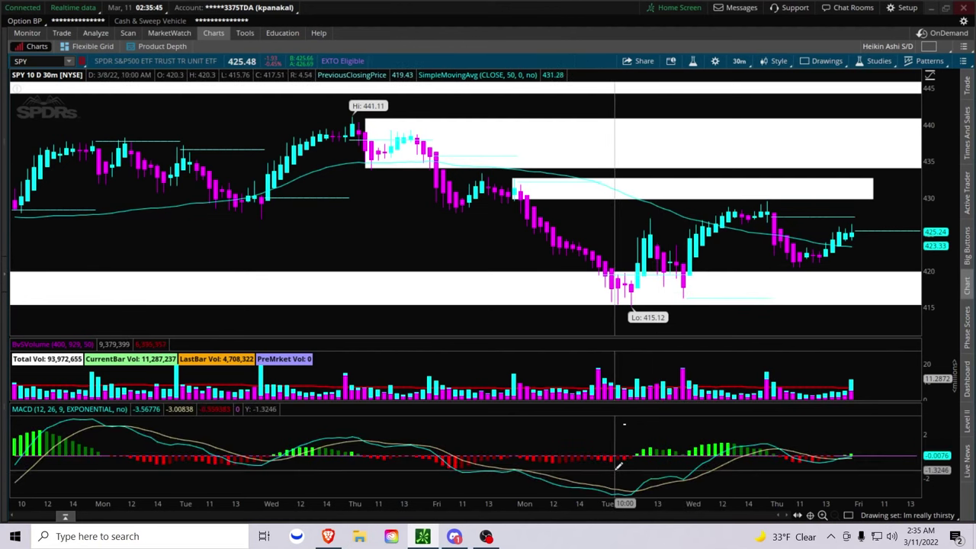
key("alt+Tab")
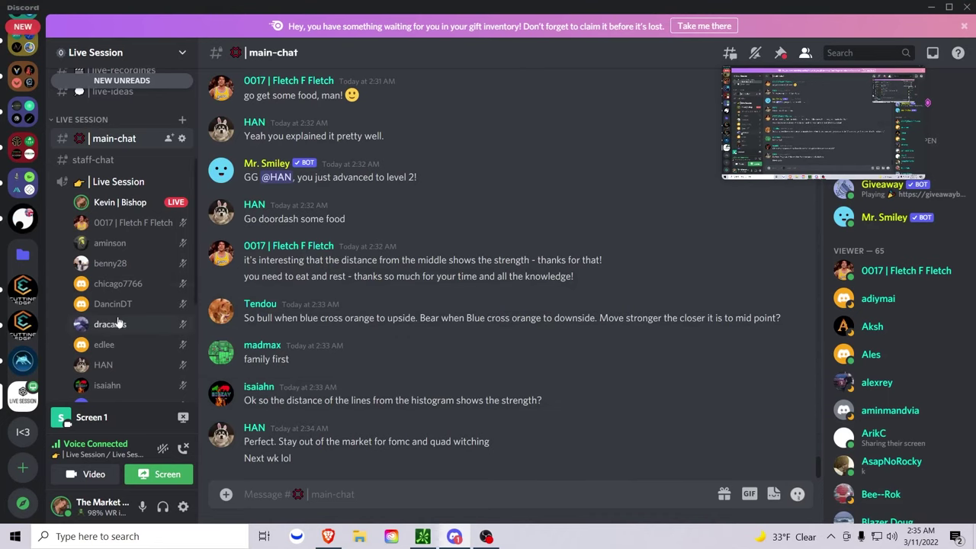
scroll(139, 315, "down", 3)
scroll(138, 313, "up", 5)
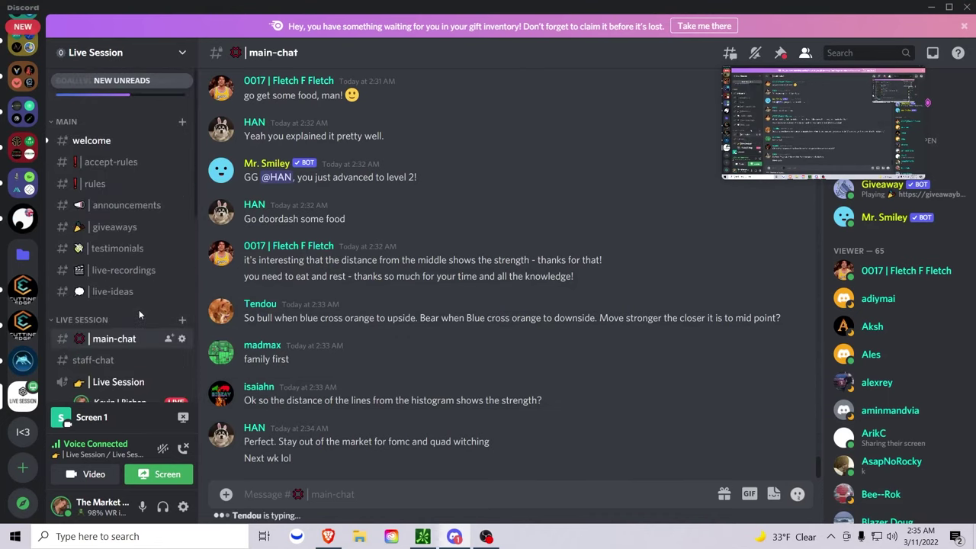
key("alt+Tab")
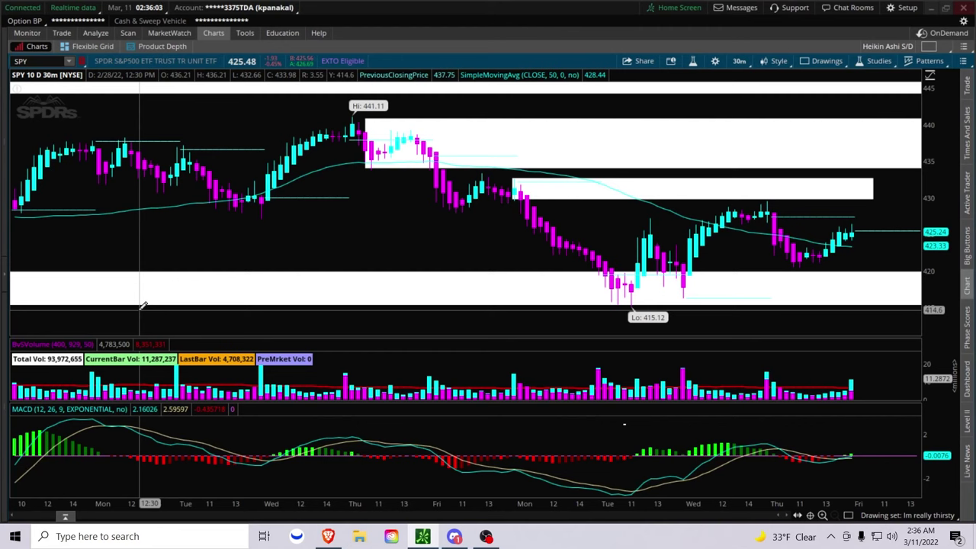
key("alt+Tab")
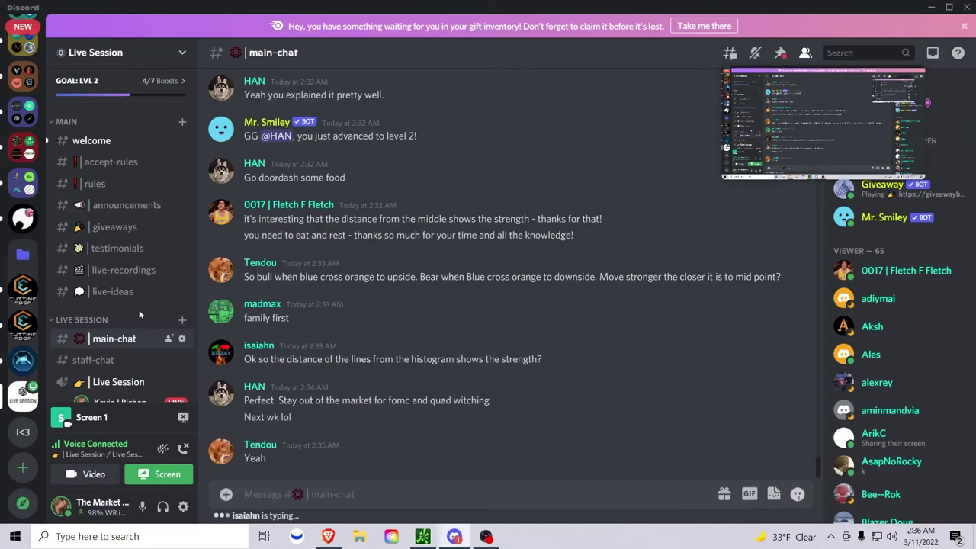
key("alt+Tab")
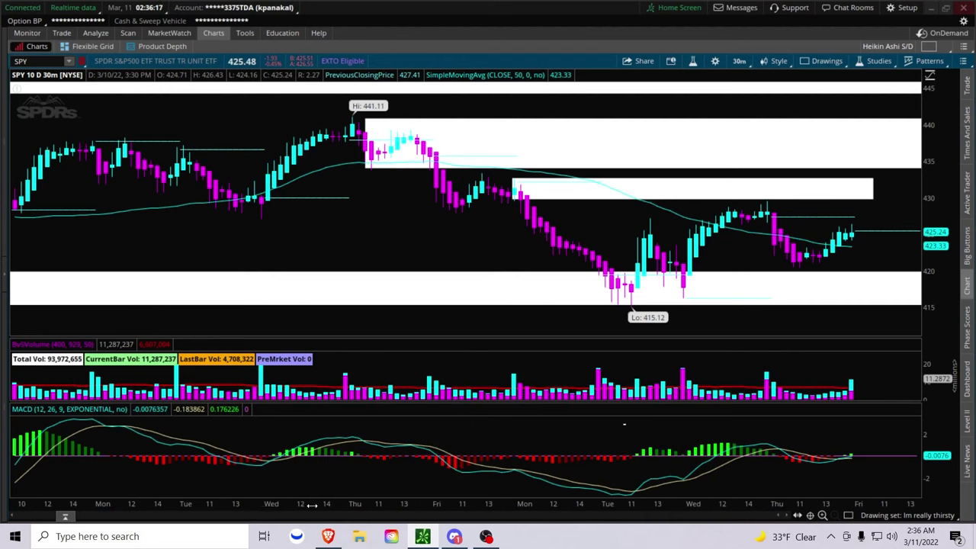
Step: Change the SPY chart time frame to a 180-day interval with 2-hour bars
left_click(742, 62)
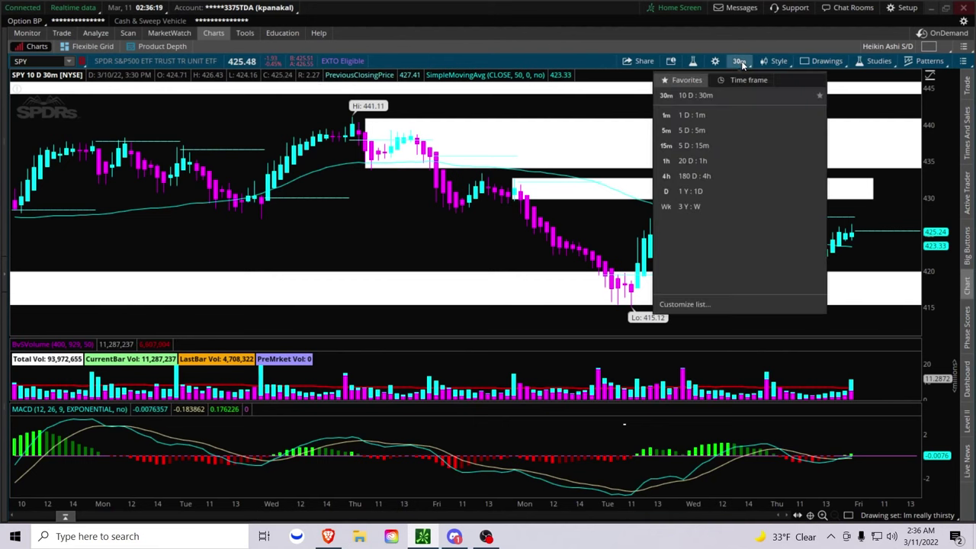
left_click(729, 82)
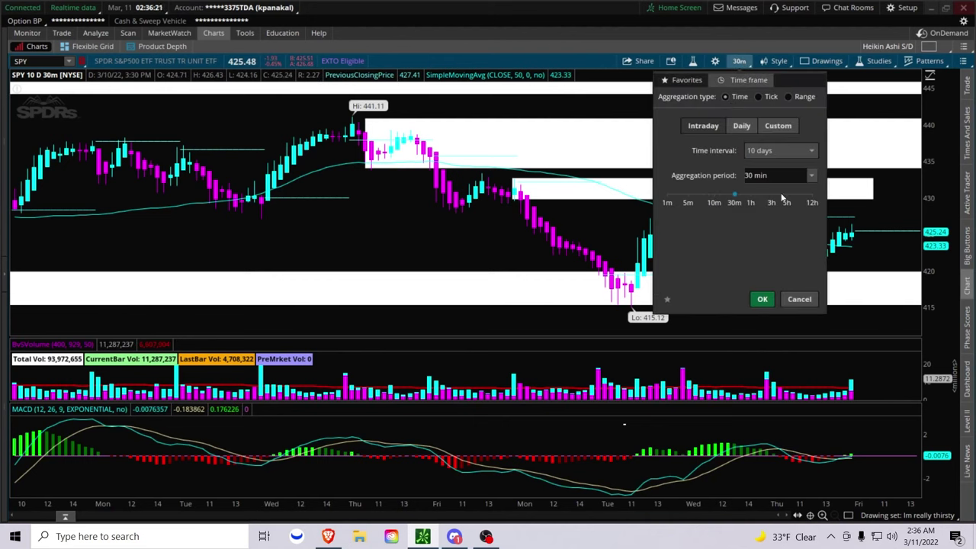
left_click_drag(732, 193, 760, 196)
left_click(760, 151)
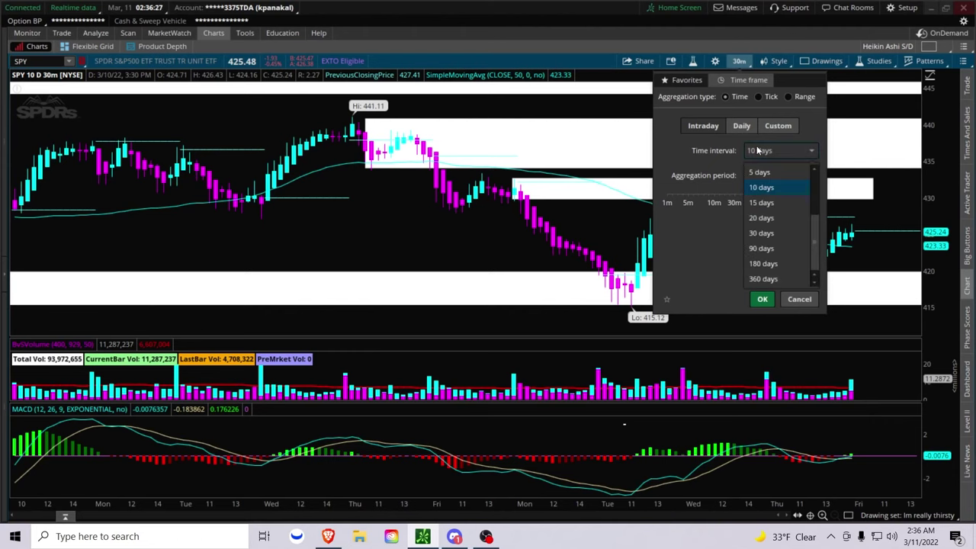
left_click(765, 264)
left_click(757, 300)
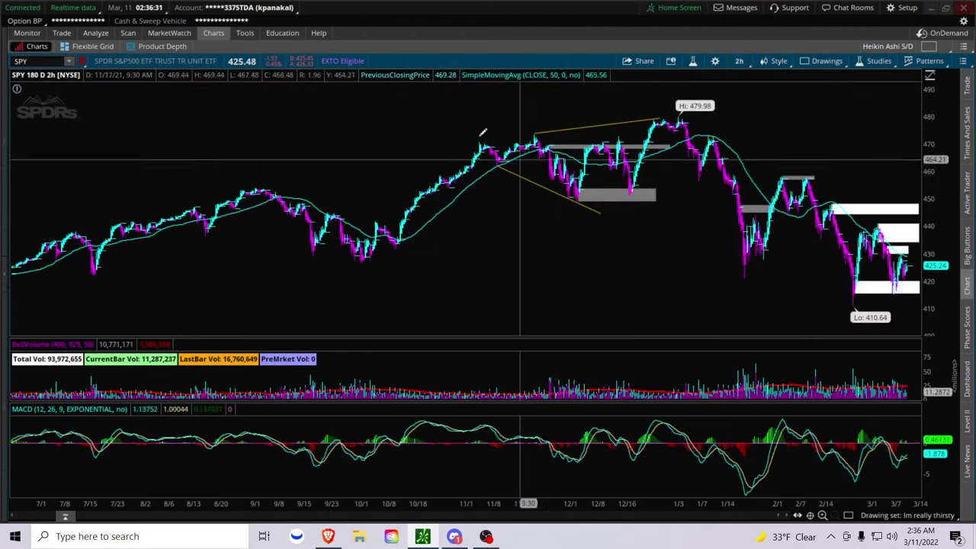
Step: Zoom into later dates, draw a white zone around the 455 level from mid-January, then go to Discord
scroll(483, 132, "up", 2)
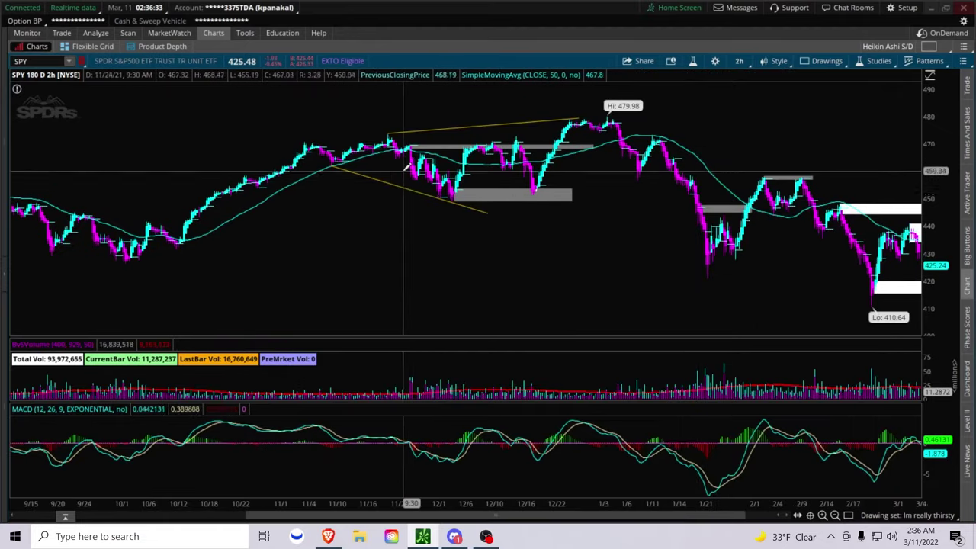
left_click_drag(359, 164, 773, 152)
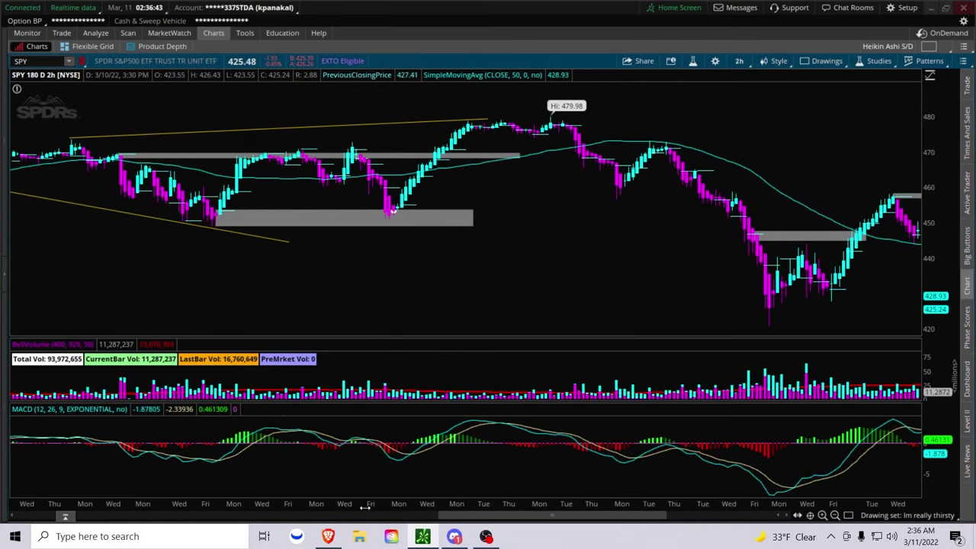
left_click_drag(361, 504, 619, 491)
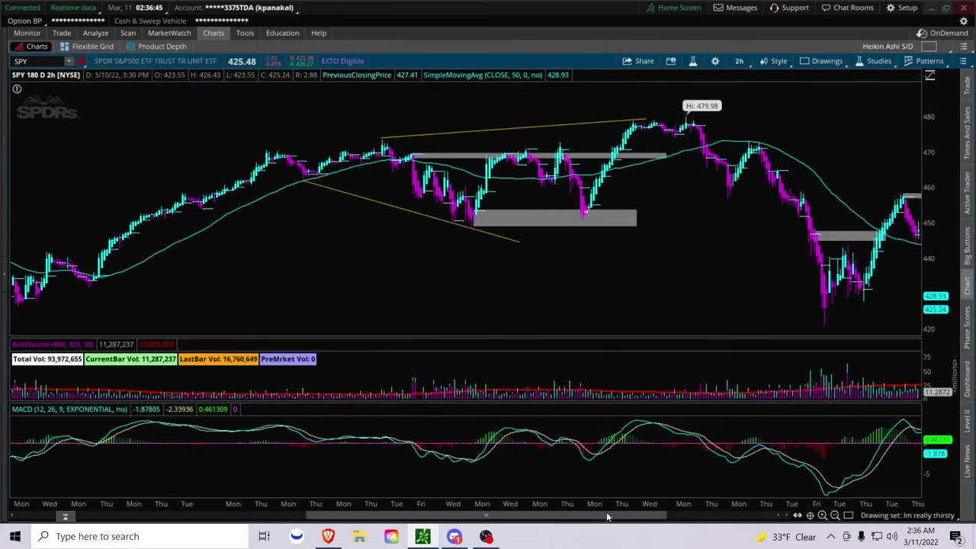
scroll(769, 491, "down", 5)
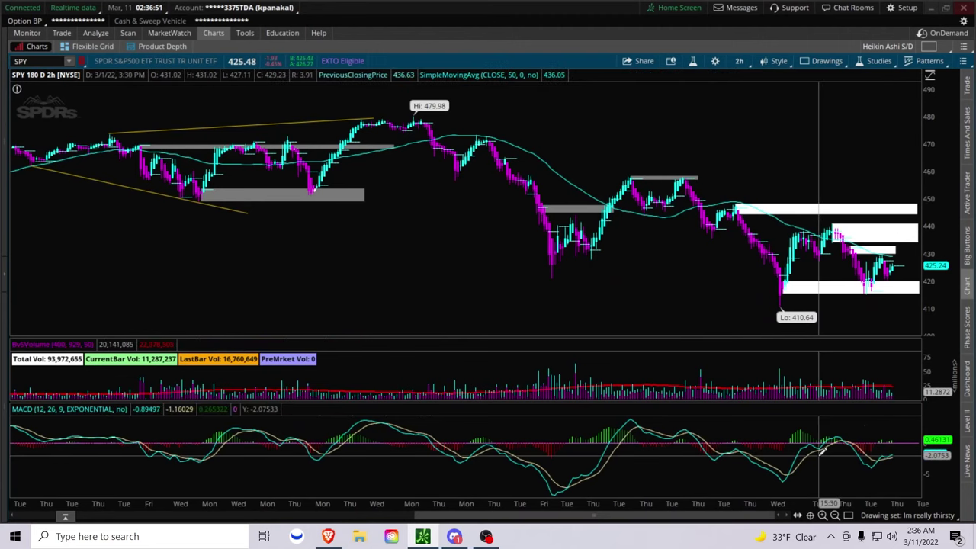
left_click(532, 175)
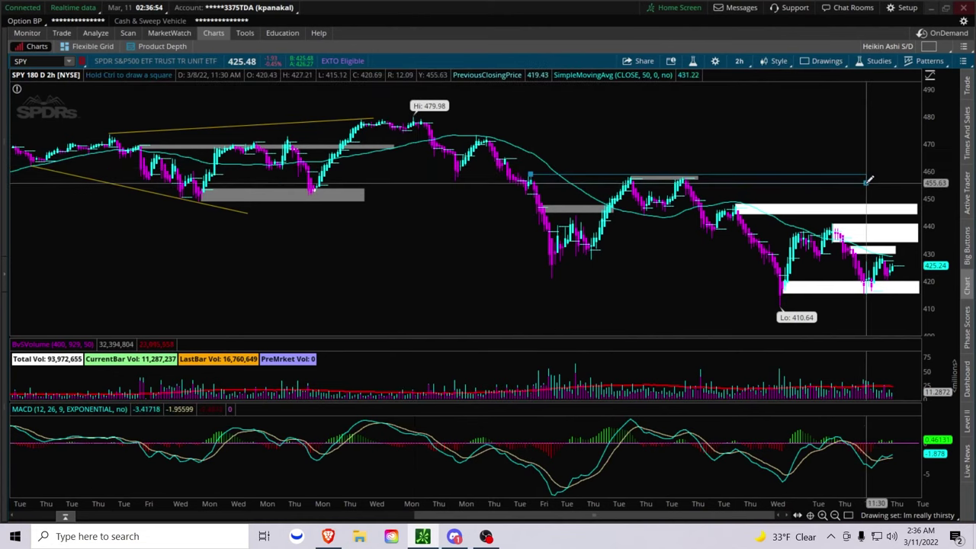
left_click(823, 182)
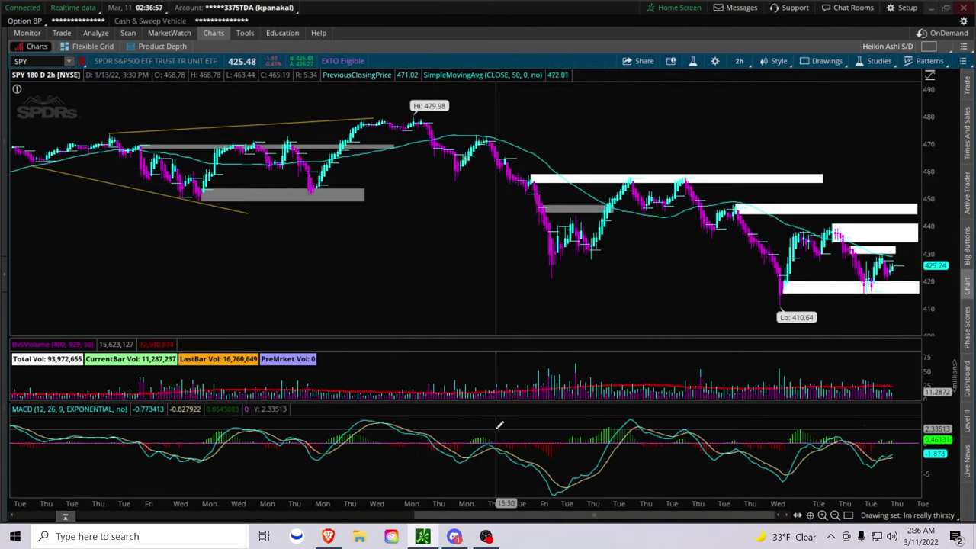
key("alt+Tab")
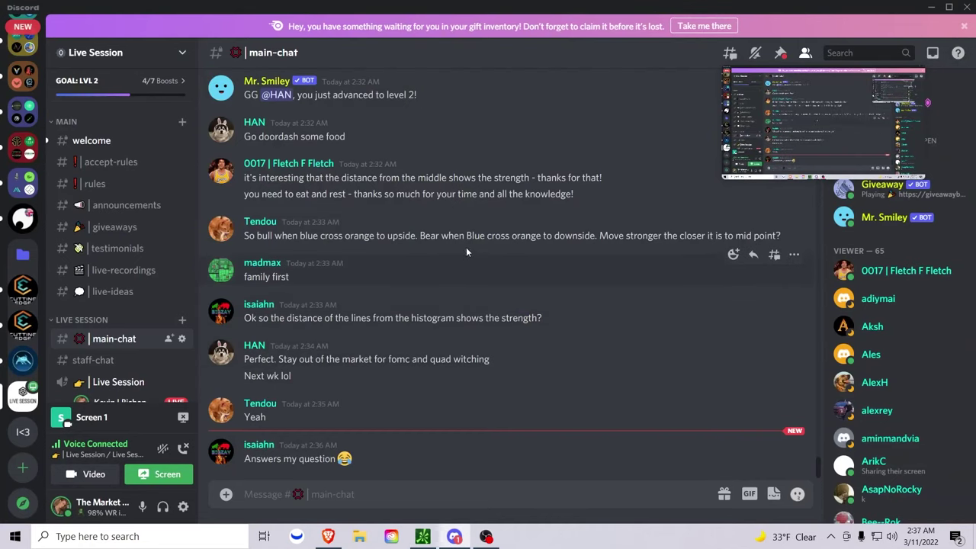
Step: Select the end of the mid-point question in Discord and briefly check the SPY chart
left_click_drag(672, 236, 775, 238)
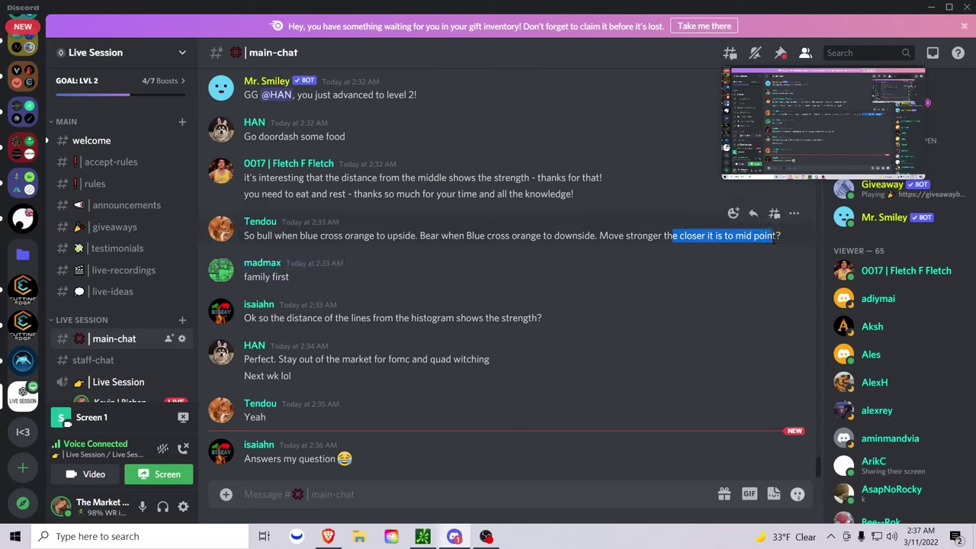
key("alt+Tab")
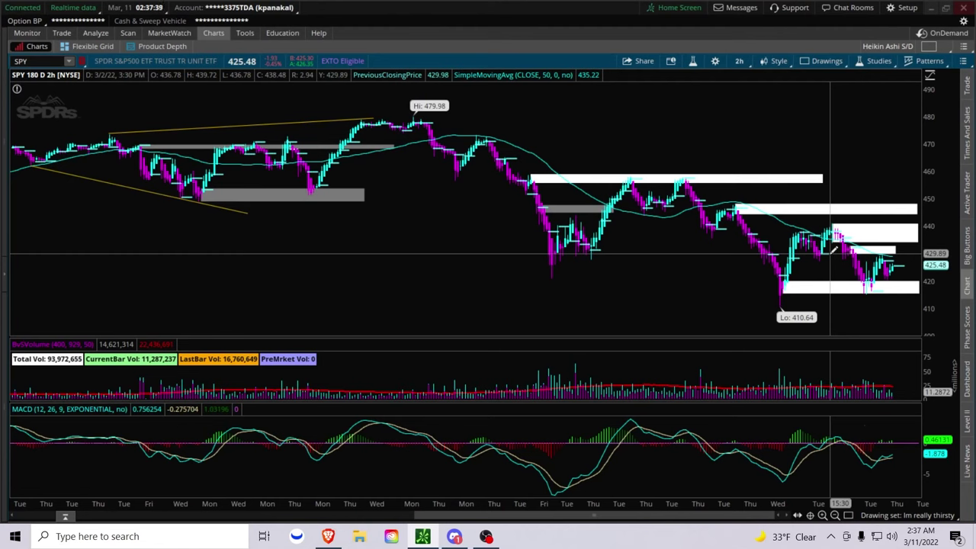
key("alt+Tab")
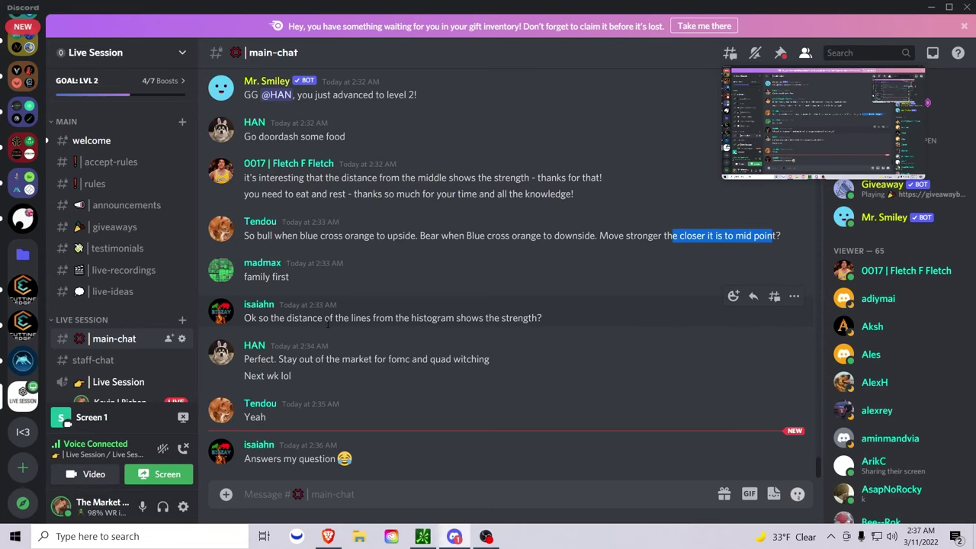
Step: Highlight the viewer's histogram strength question in the latest messages, then return to thinkorswim
scroll(328, 324, "up", 15)
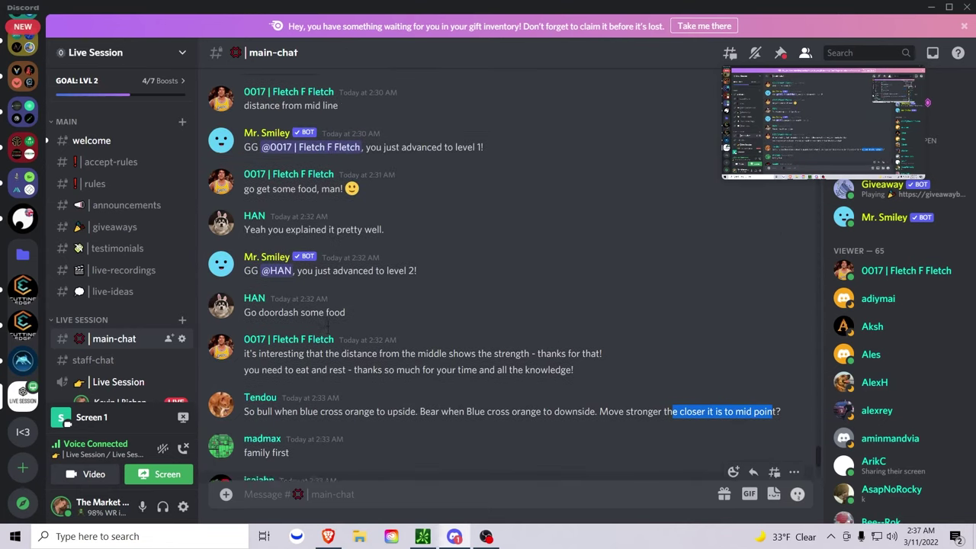
scroll(328, 323, "up", 10)
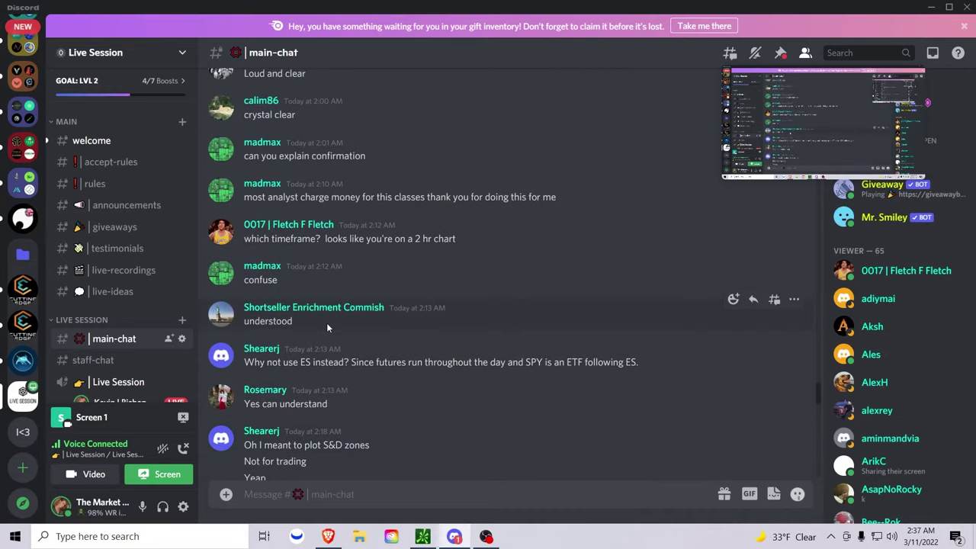
scroll(326, 323, "down", 10)
scroll(326, 322, "down", 5)
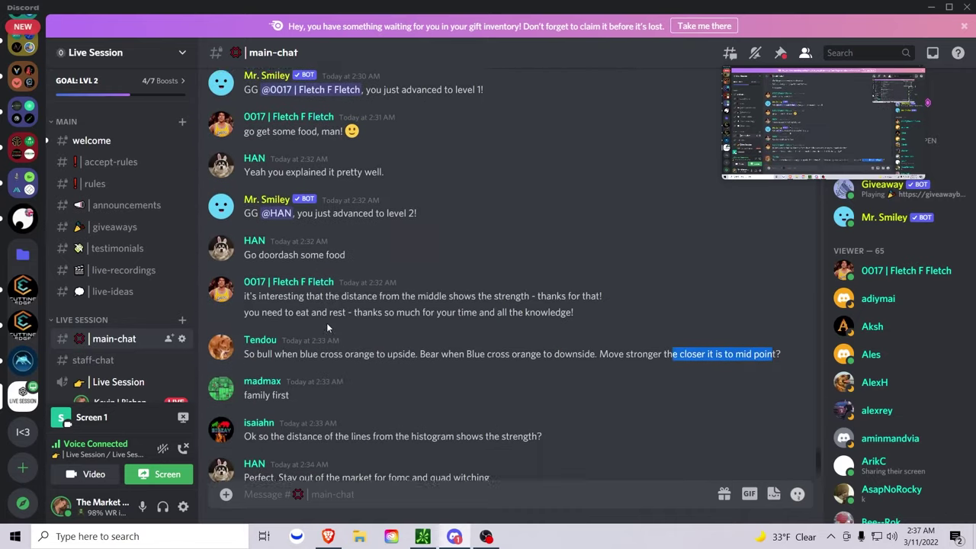
double_click(305, 318)
left_click(306, 318)
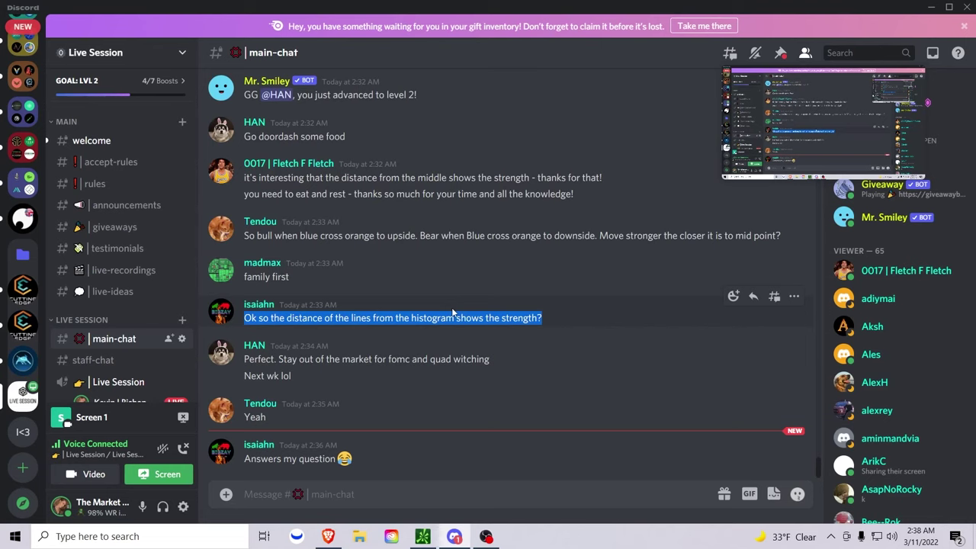
key("alt+Tab")
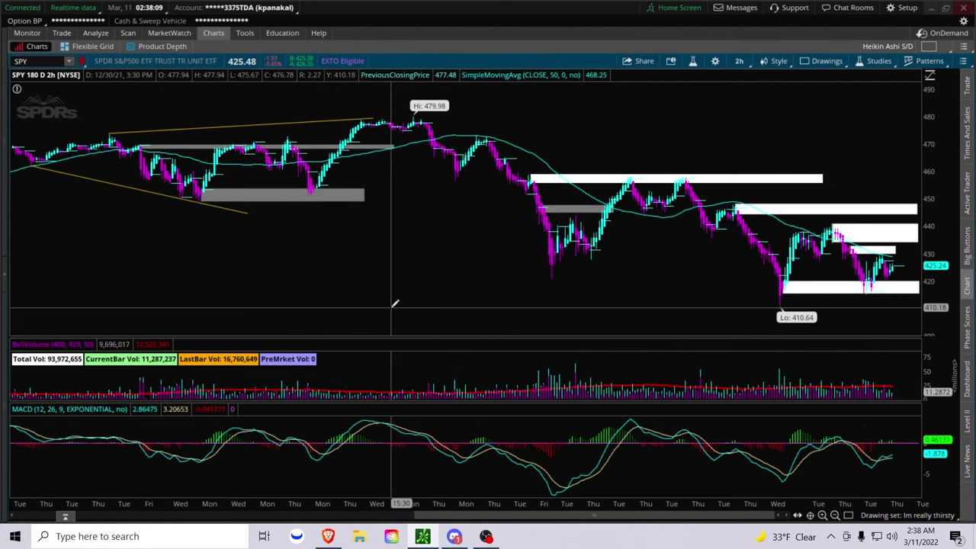
Step: Zoom the SPY chart into a narrower date range around the 479.98 high, then return to Discord
left_click_drag(265, 102, 492, 107)
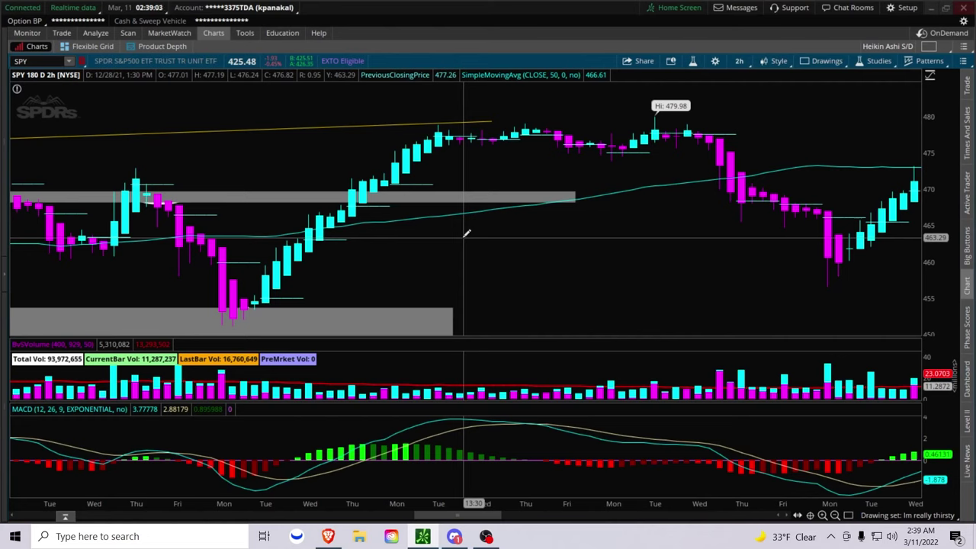
key("alt+Tab")
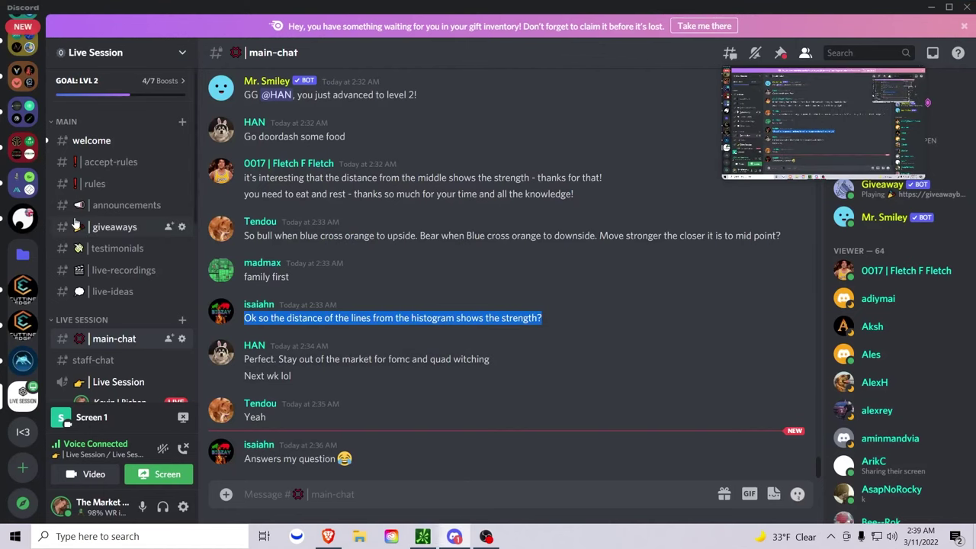
Step: Highlight the message about staying out for fomc and quad witching, then switch toward thinkorswim
scroll(165, 244, "down", 5)
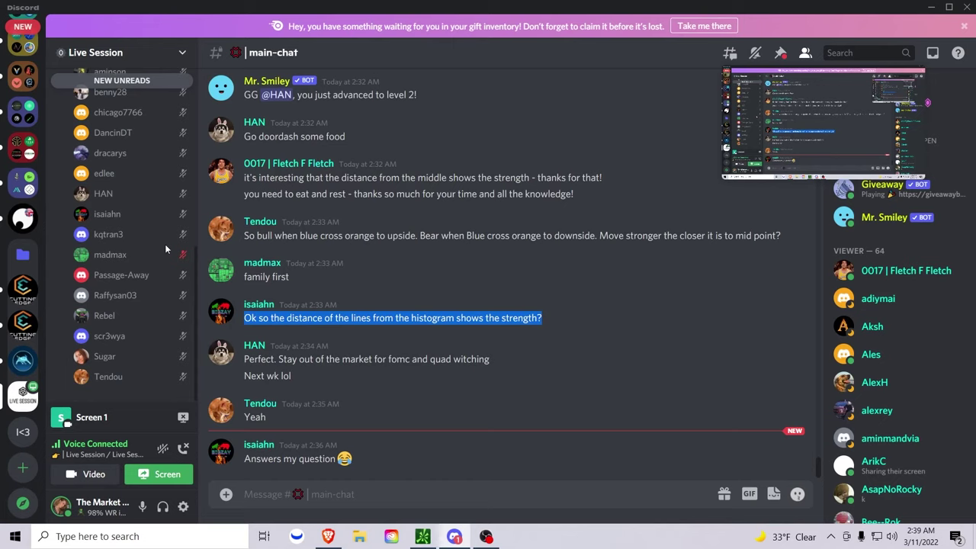
left_click(398, 364)
triple_click(400, 365)
double_click(402, 363)
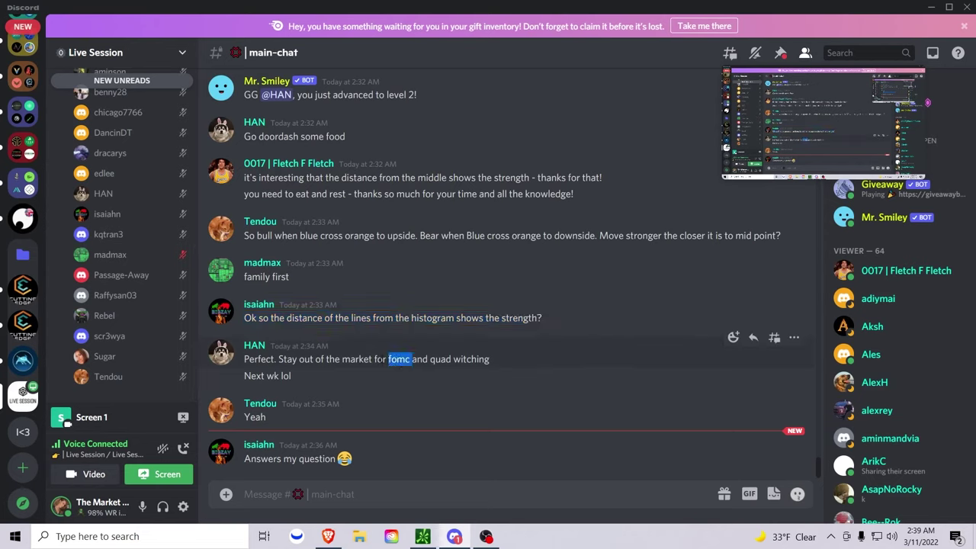
triple_click(370, 360)
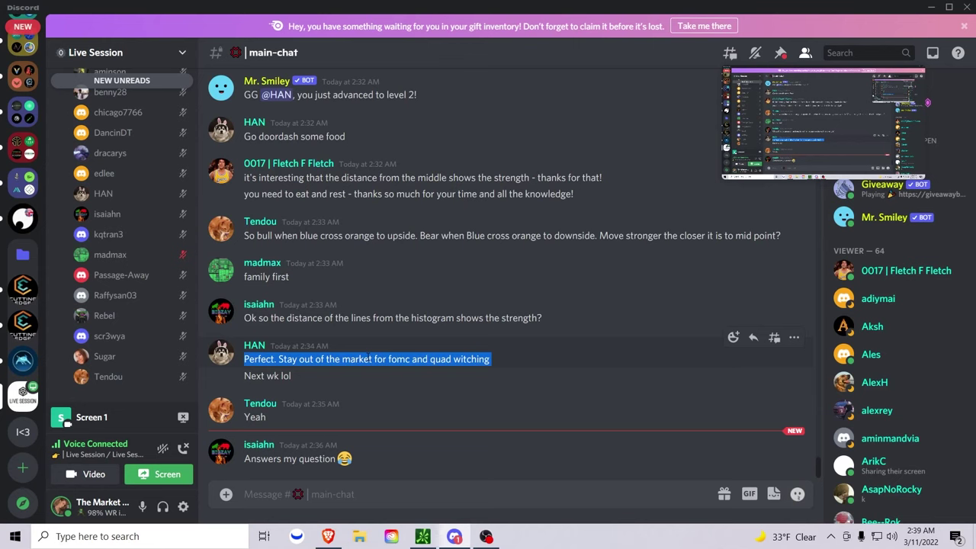
key("alt+Tab")
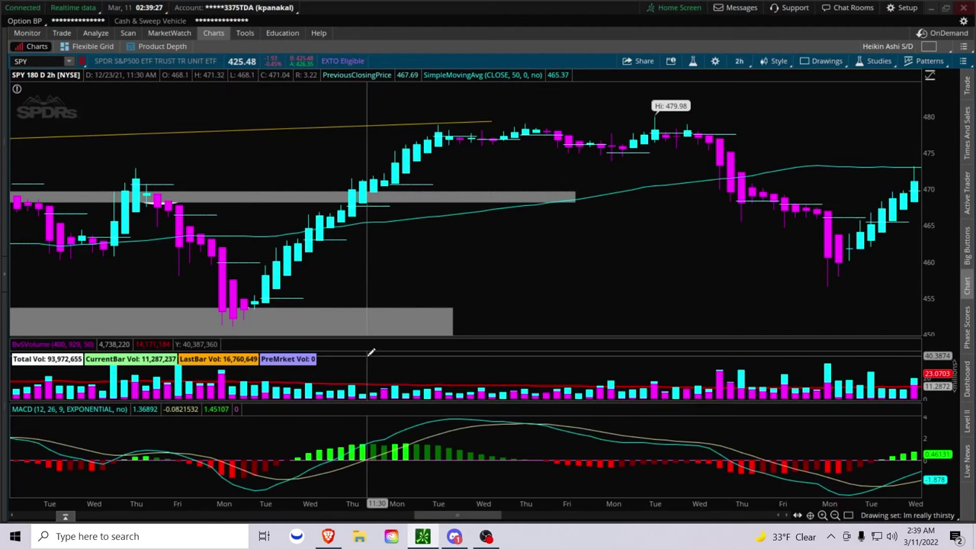
Step: Load the Just Charting Homie layout and add red price lines at 440.75 and about 410.6
left_click(925, 45)
left_click(901, 160)
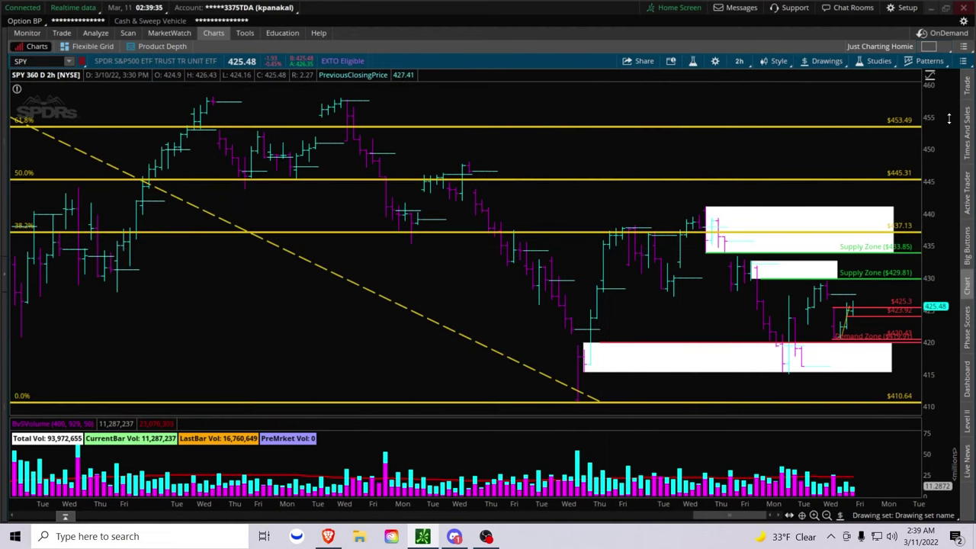
left_click(516, 208)
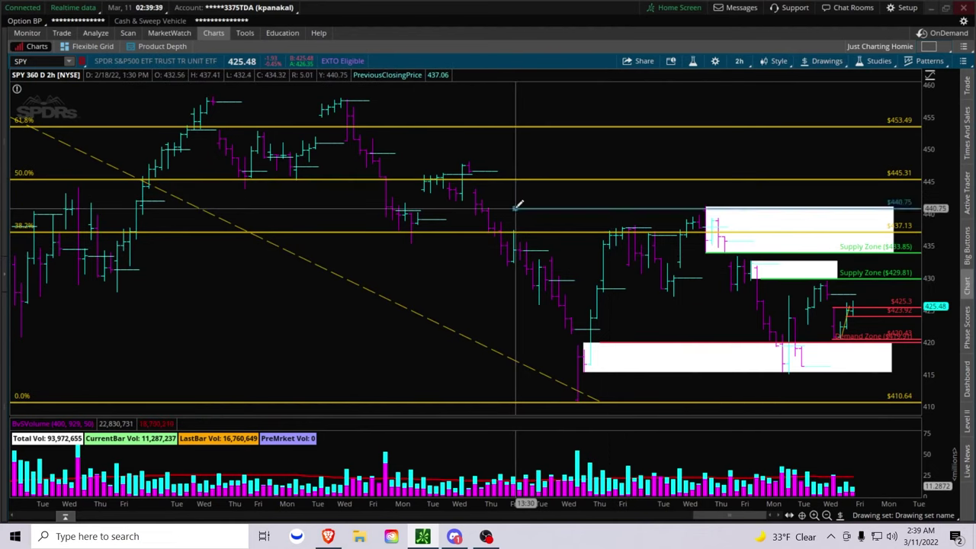
left_click(460, 398)
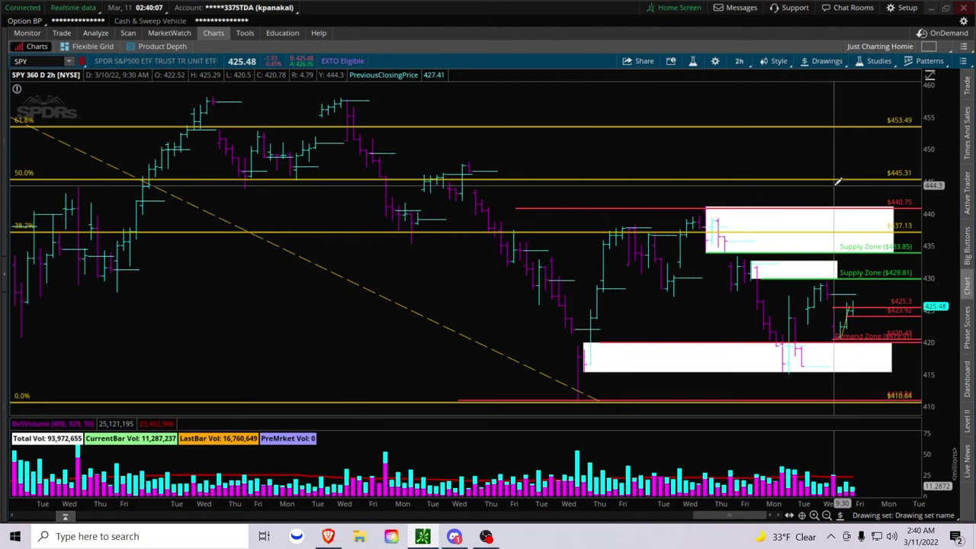
key("alt+Tab")
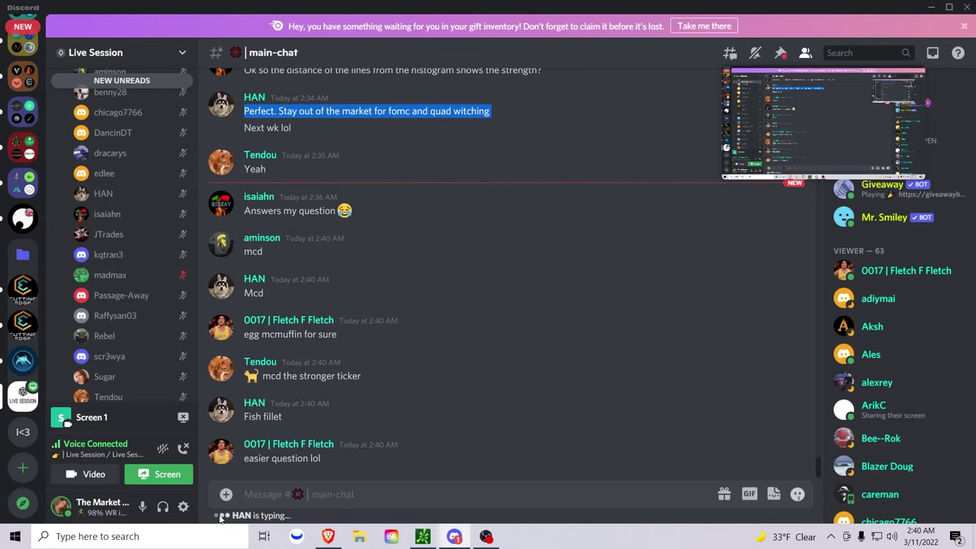
Step: Cycle windows from thinkorswim and Discord to the Brave trading-log spreadsheet and open a new tab
key("alt+Tab")
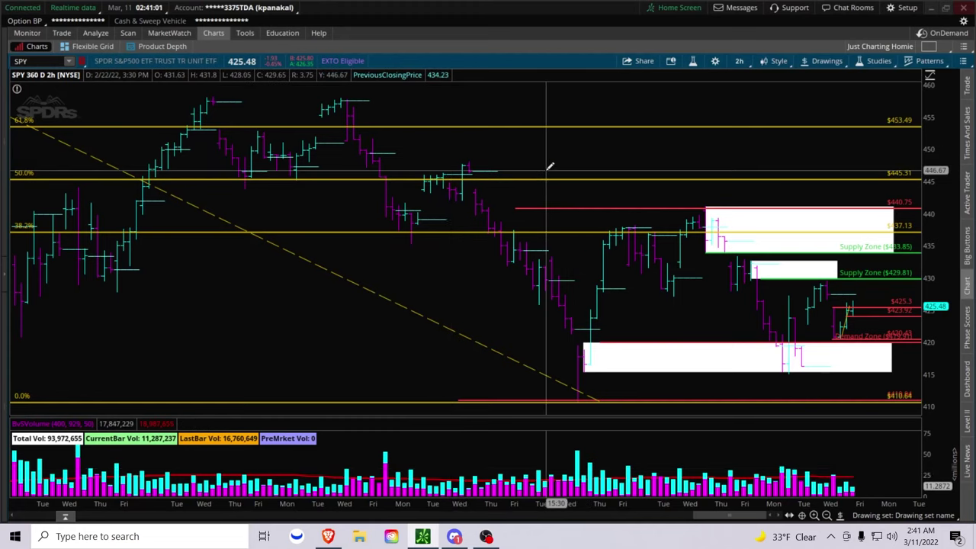
key("alt+Tab")
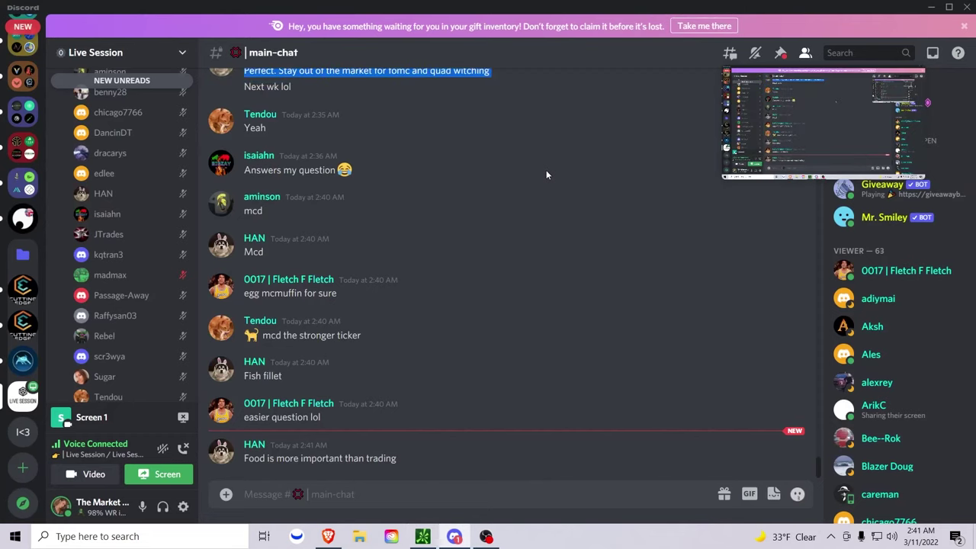
key("alt+Tab")
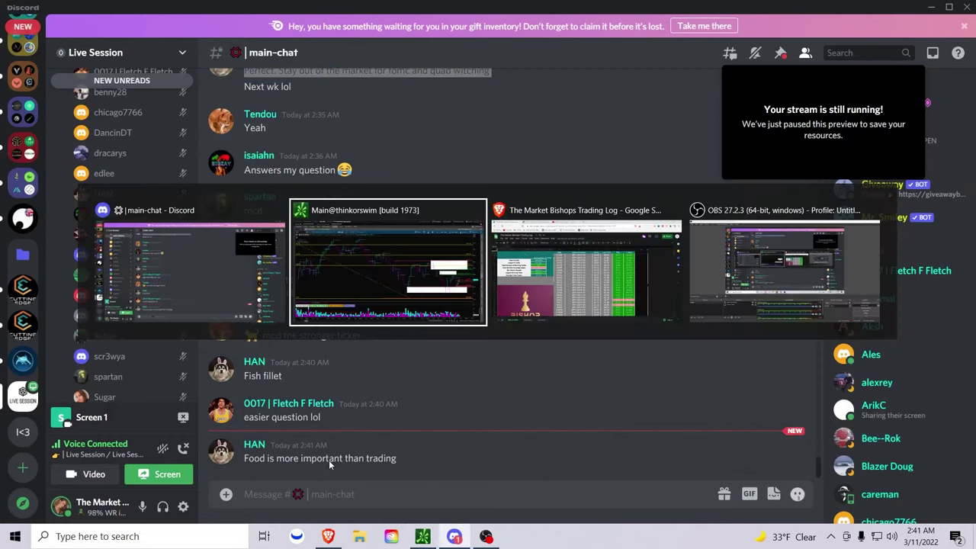
key("alt+Tab")
key("alt+Tab")
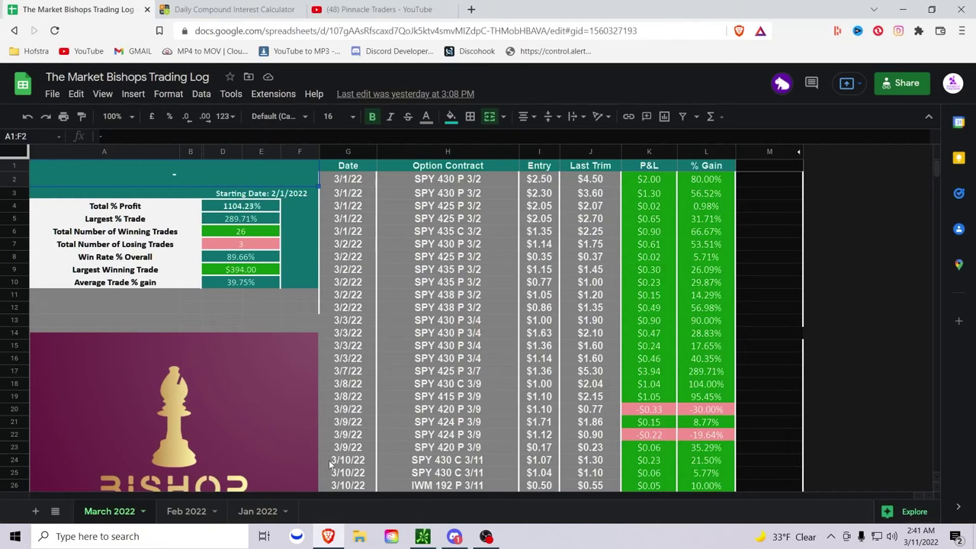
key("ctrl+t")
Step: Load uber.com in the new Brave tab, glancing at thinkorswim and Discord meanwhile
type("uber")
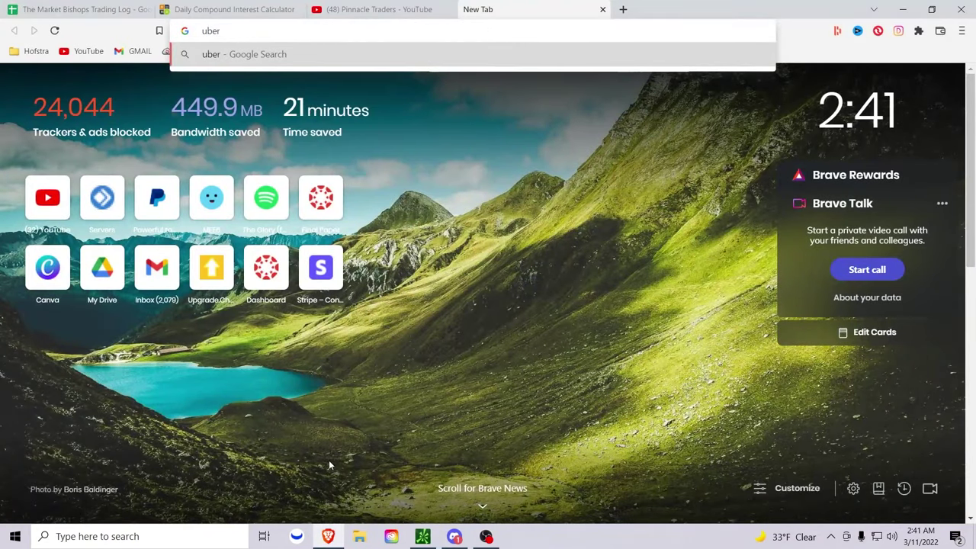
type(".com")
key("Return")
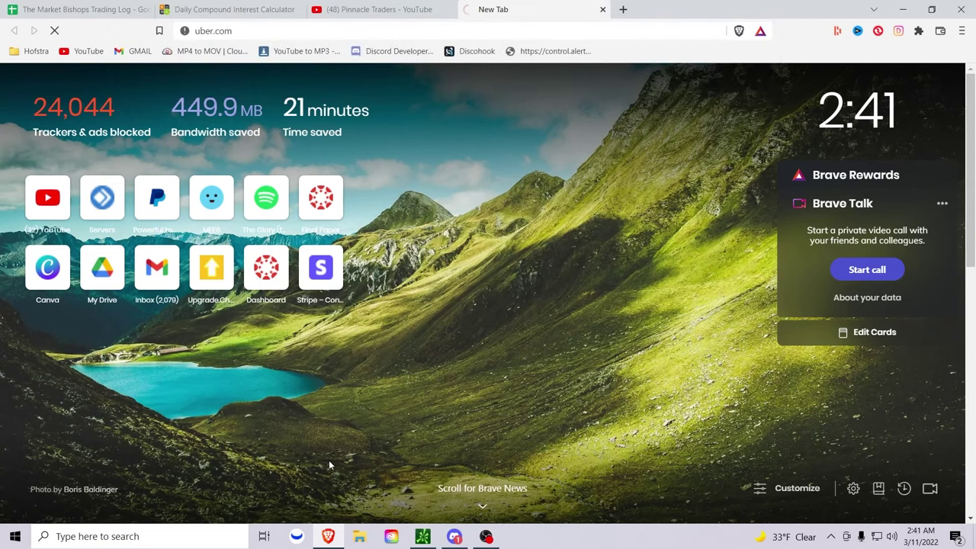
key("alt+Tab")
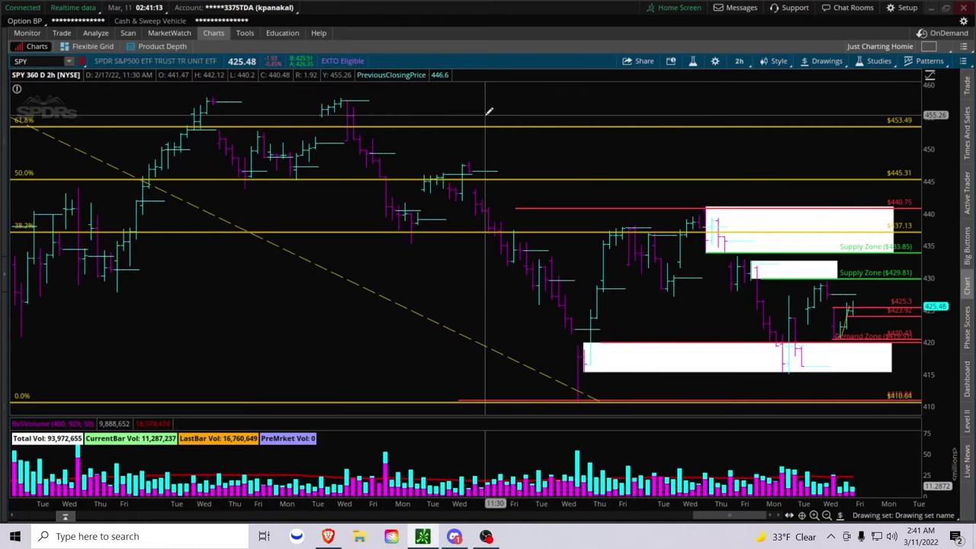
key("alt+Tab")
key("alt+Tab")
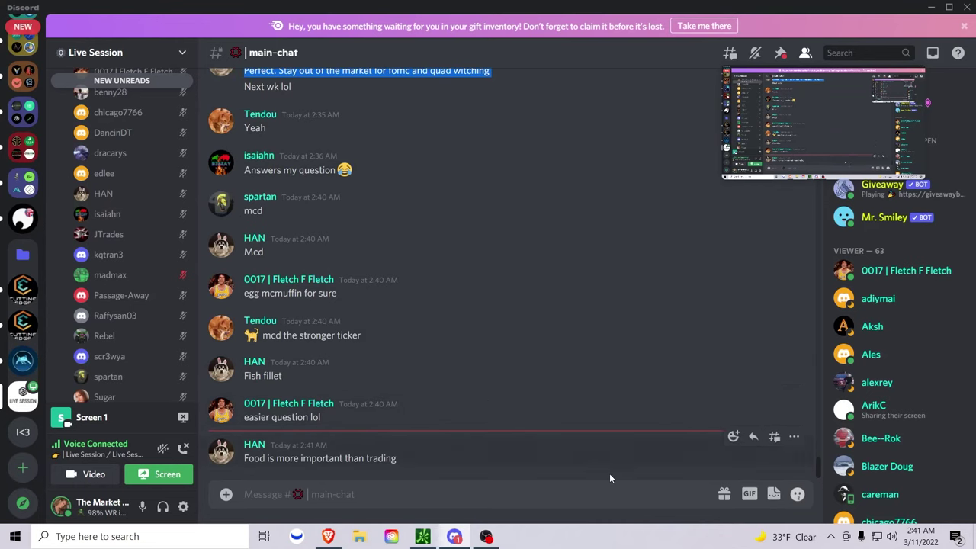
key("alt+Tab")
key("alt+Tab")
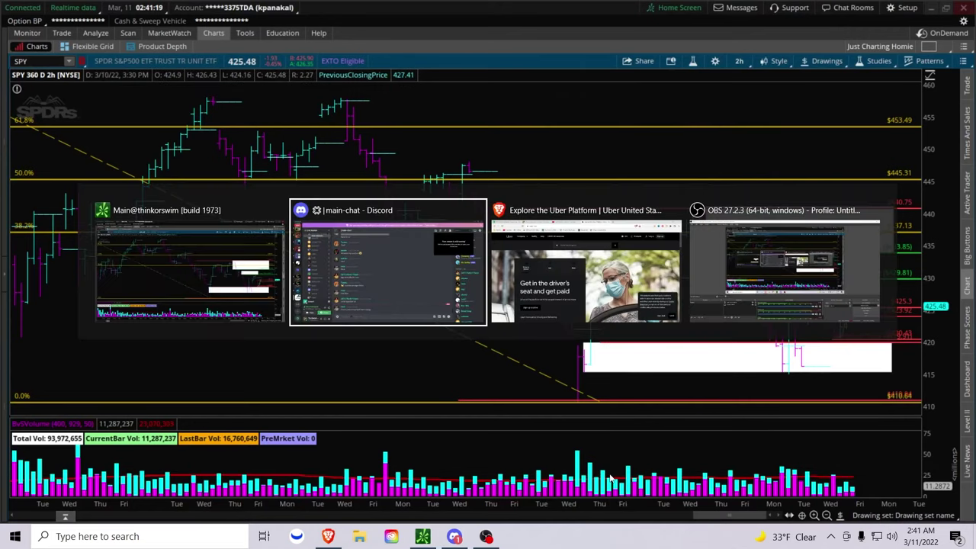
key("alt+Tab")
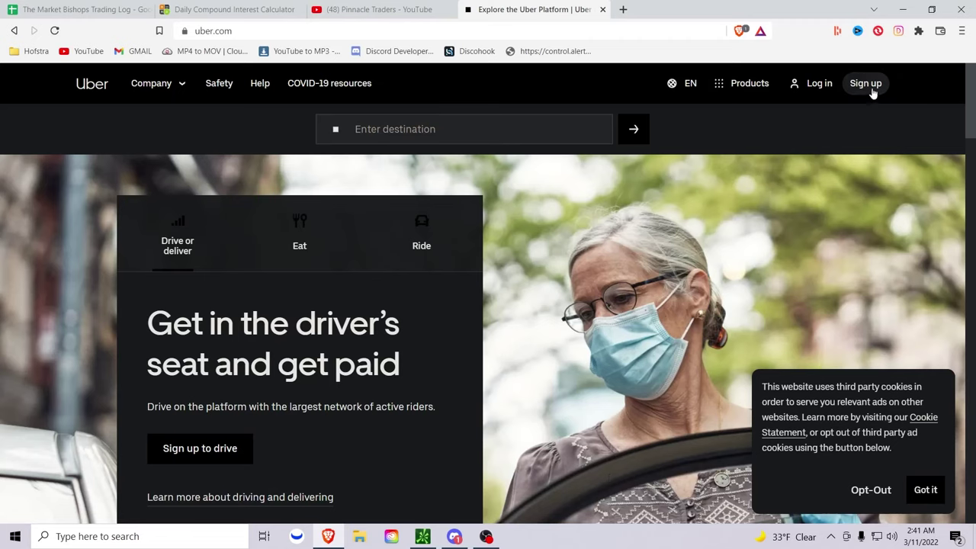
Step: Sign in to order delivery with Uber Eats and browse the store feed with its empty cart
left_click(810, 90)
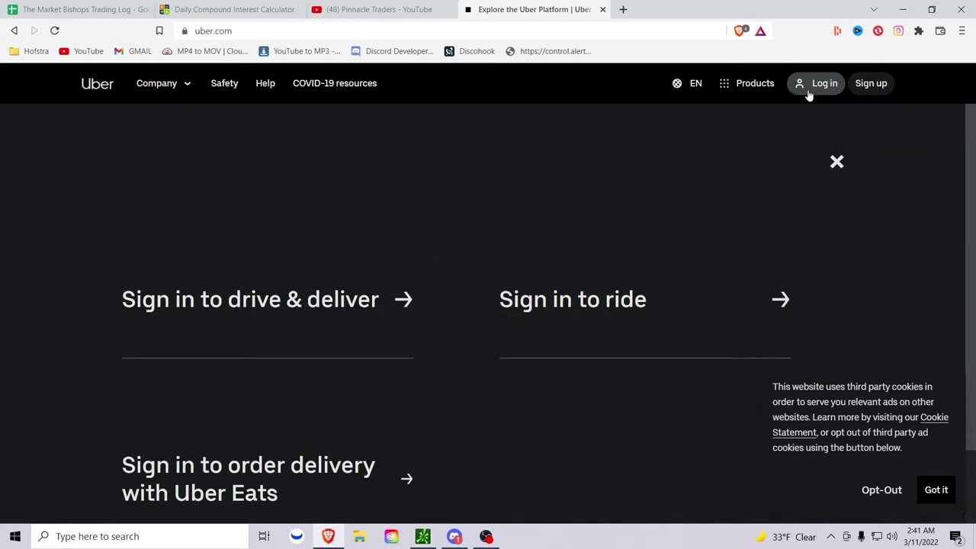
key("alt+Tab")
key("alt+Tab")
key("alt+Tab")
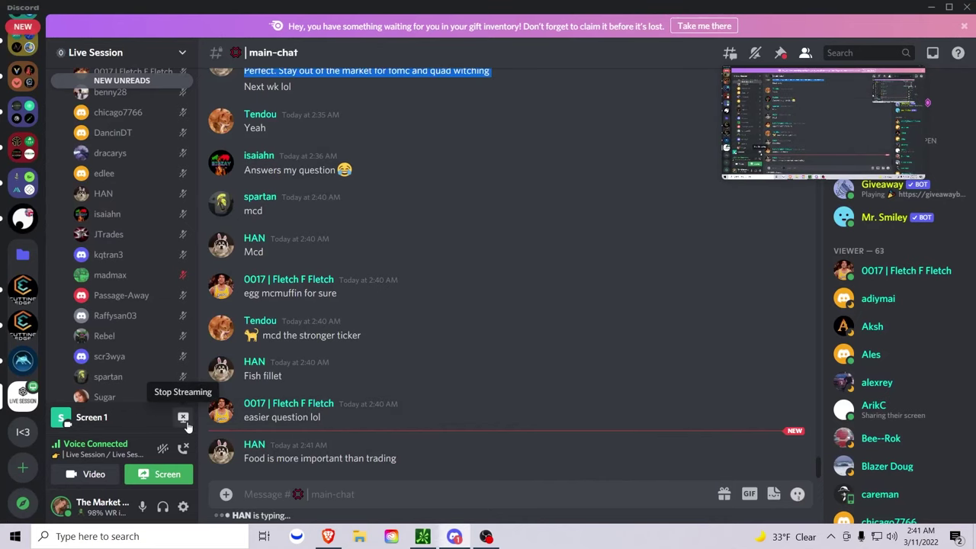
key("alt+Tab")
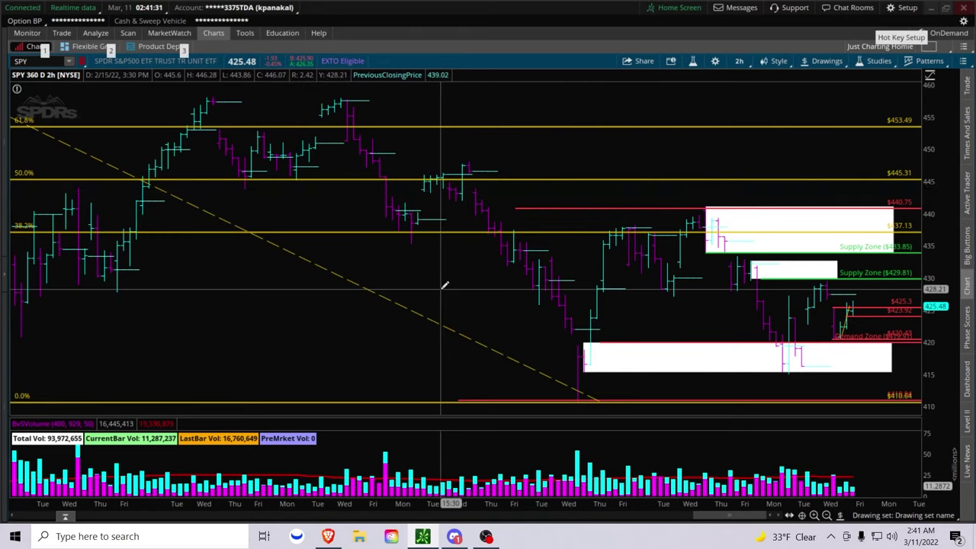
key("alt+Tab")
key("alt+Tab")
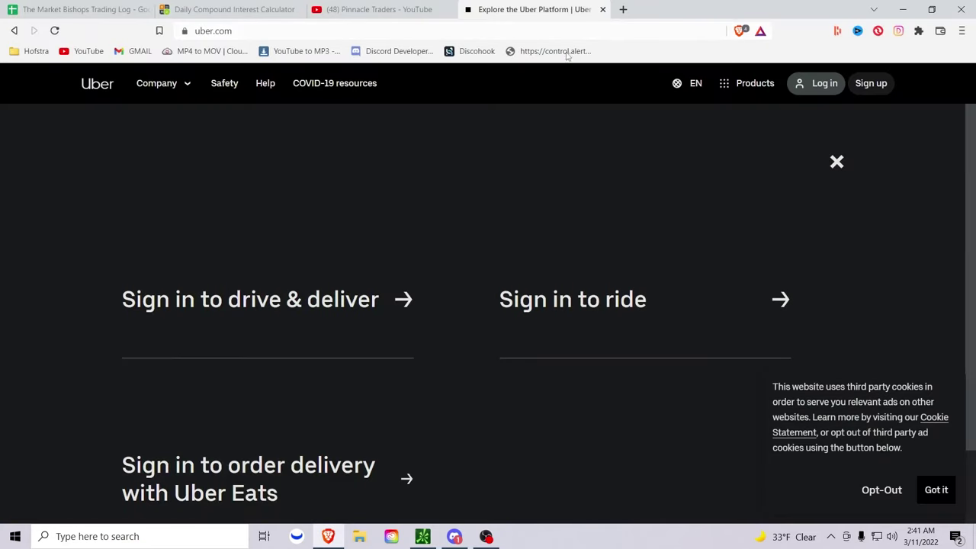
scroll(534, 329, "down", 2)
scroll(533, 330, "up", 2)
scroll(373, 225, "down", 2)
scroll(373, 224, "up", 2)
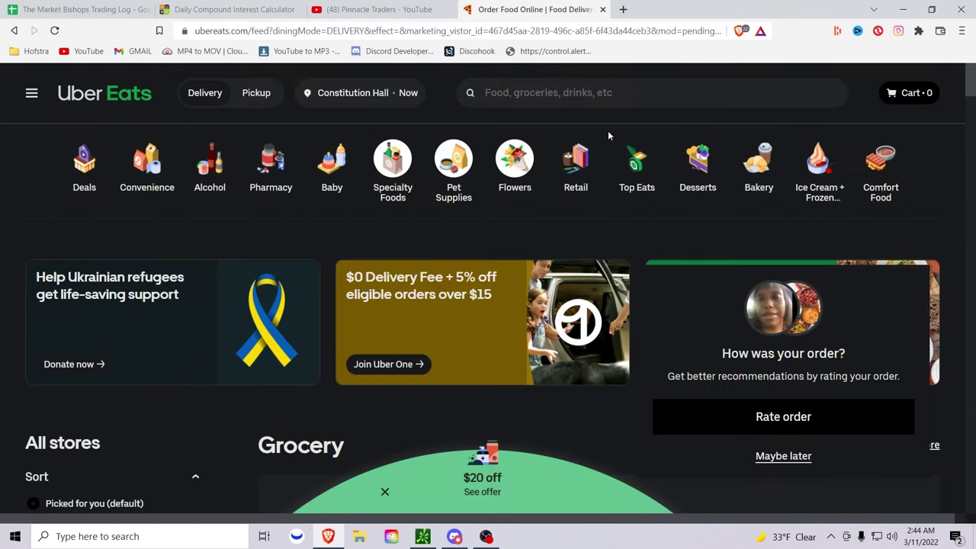
Step: Back in Discord, go live streaming Screen 1 to the Live Session channel
key("alt+Tab")
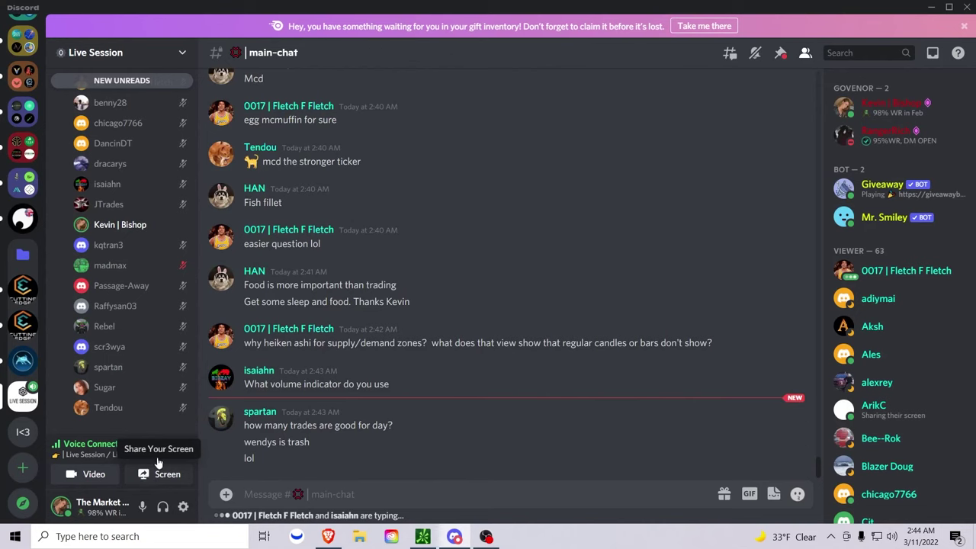
left_click(155, 471)
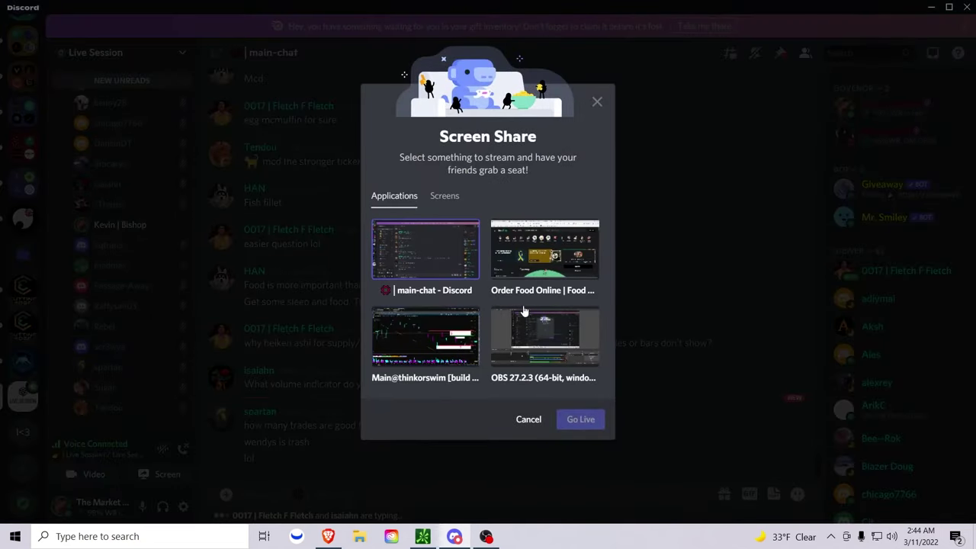
left_click(445, 195)
left_click(426, 251)
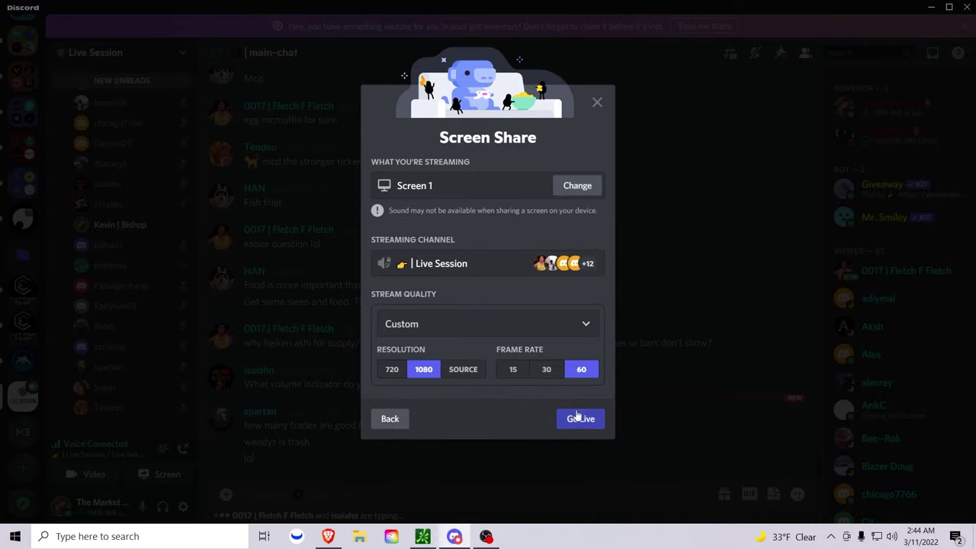
left_click(581, 419)
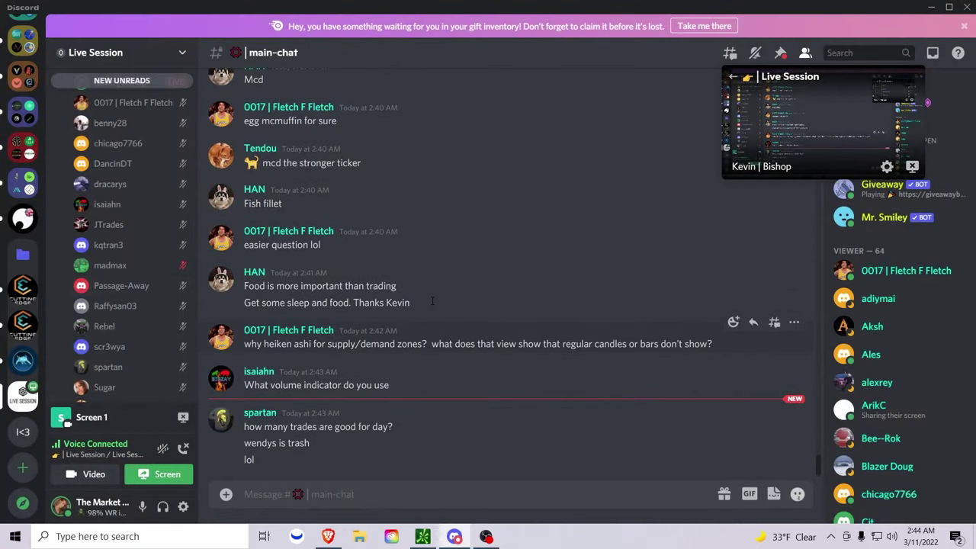
Step: Highlight the viewer's Heikin Ashi question in chat, then bring the thinkorswim chart forward
scroll(431, 300, "up", 1)
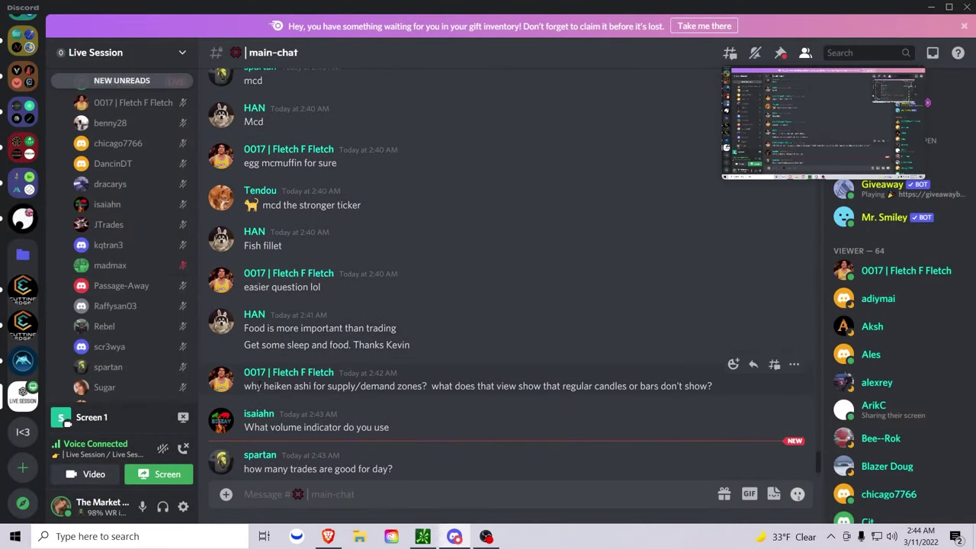
left_click_drag(252, 386, 542, 392)
left_click_drag(601, 392, 667, 393)
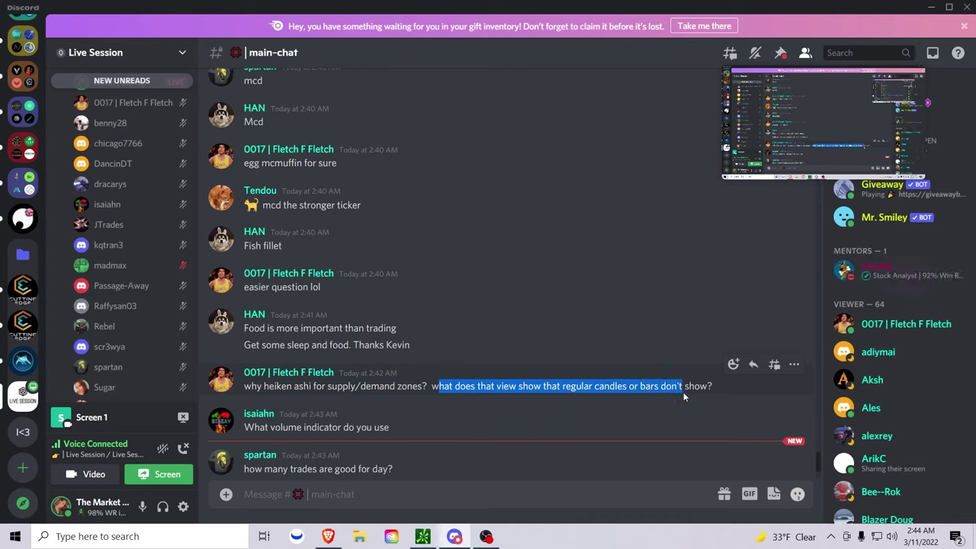
triple_click(509, 386)
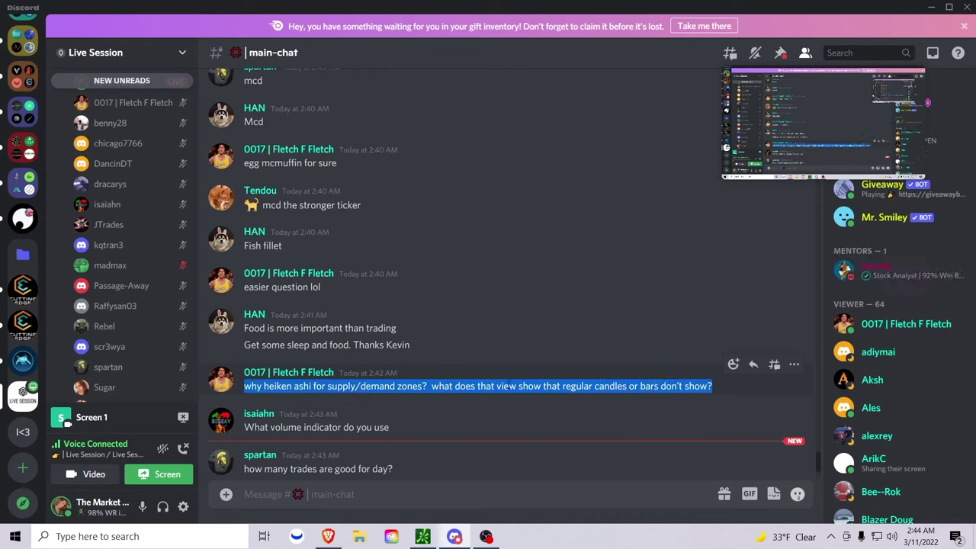
key("Escape")
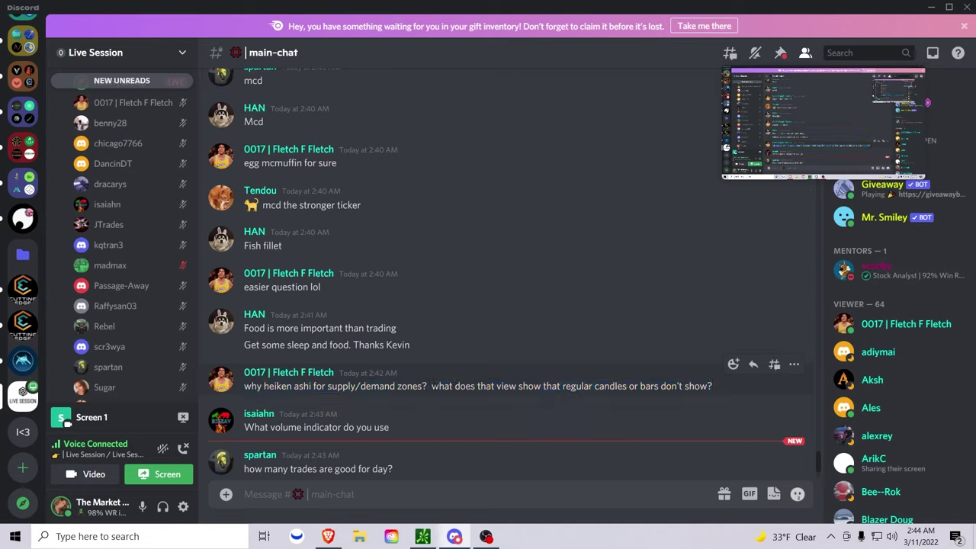
left_click_drag(432, 385, 616, 386)
left_click(616, 386)
left_click_drag(242, 386, 421, 393)
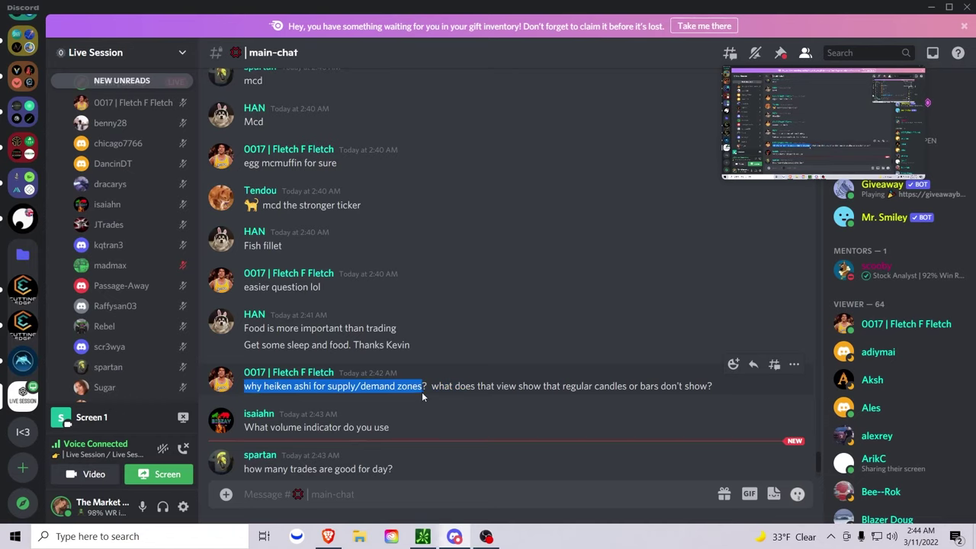
left_click(420, 533)
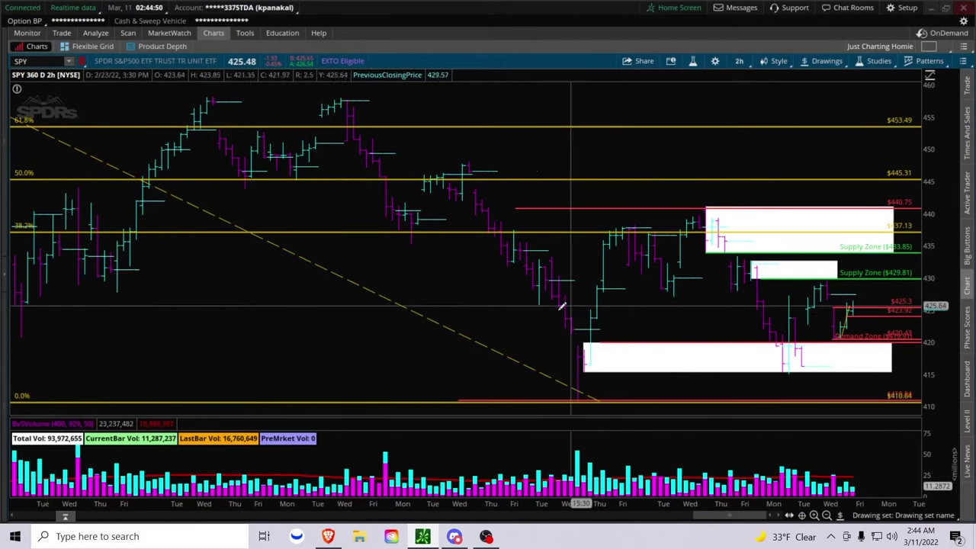
Step: Change the SPY 2-hour chart type to Candle and return to Discord
left_click(779, 65)
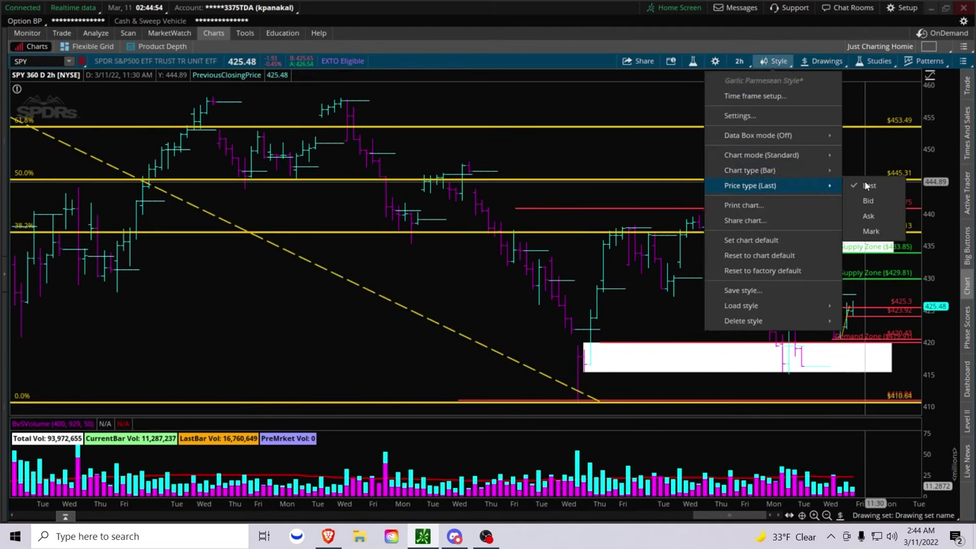
mouse_move(818, 174)
left_click(888, 186)
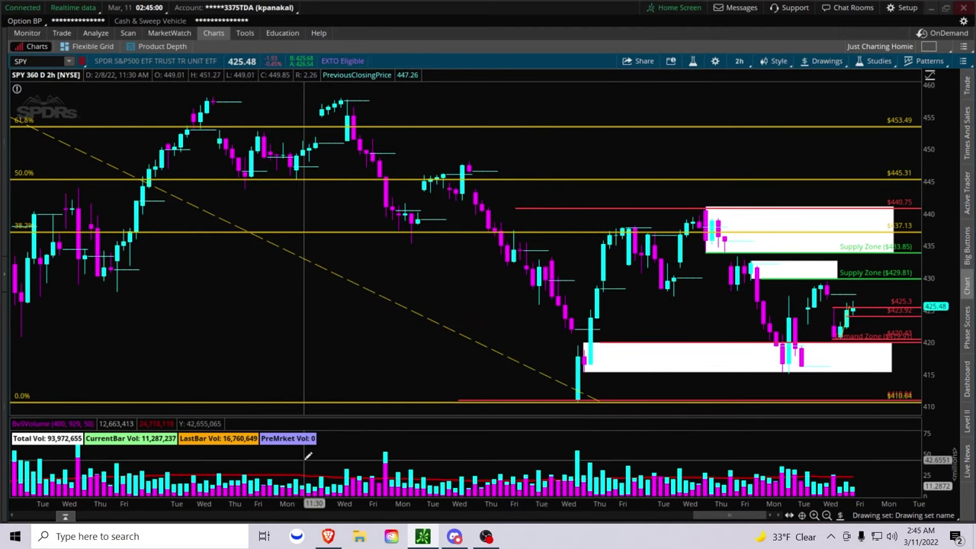
key("alt+Tab")
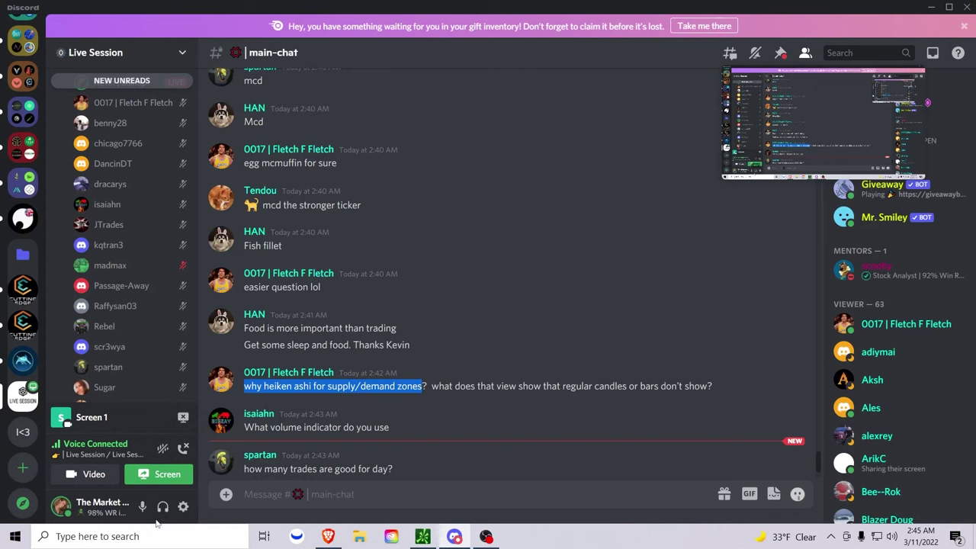
Step: Focus the Discord window, then switch back to the thinkorswim candlestick chart
left_click(142, 508)
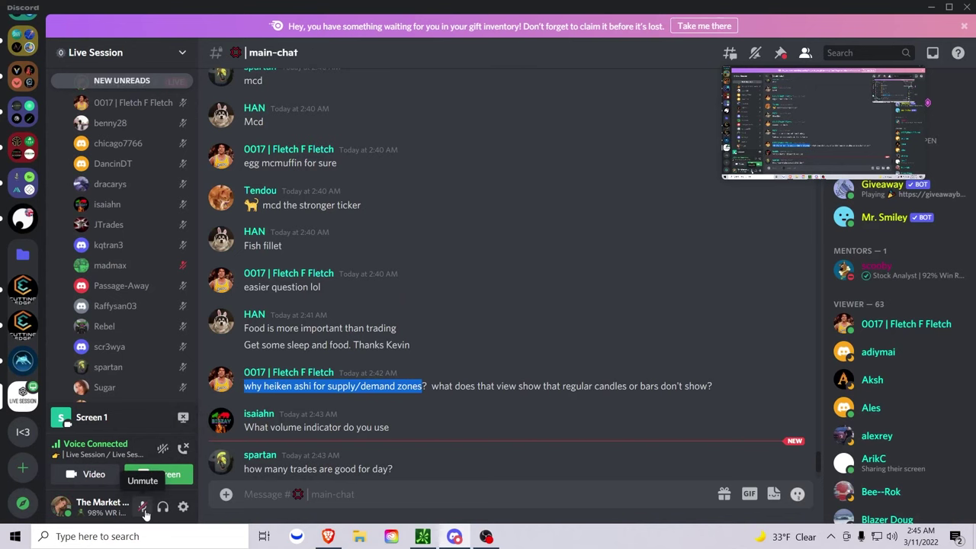
key("alt+Tab")
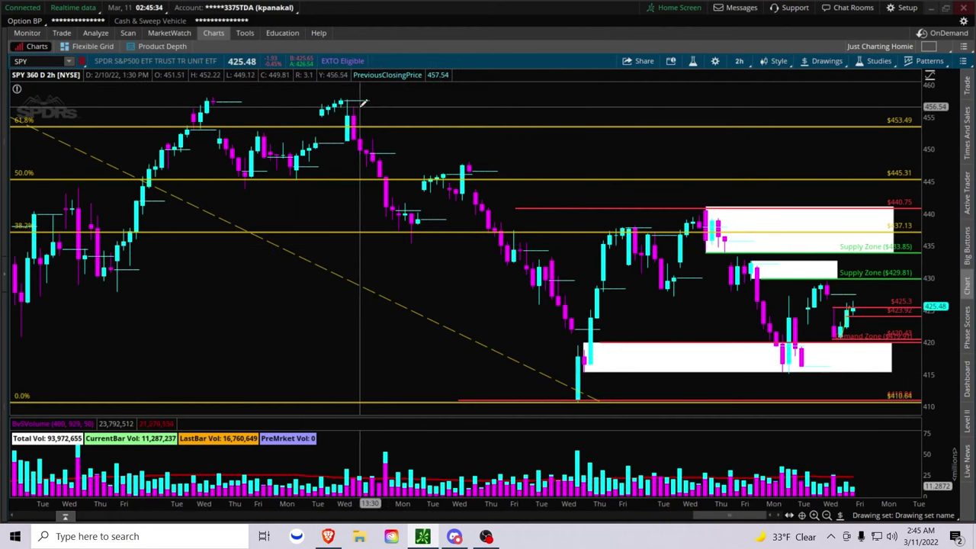
Step: Load the Heikin Ashi S/D layout and zoom into the Wednesday–Thursday range
left_click(928, 46)
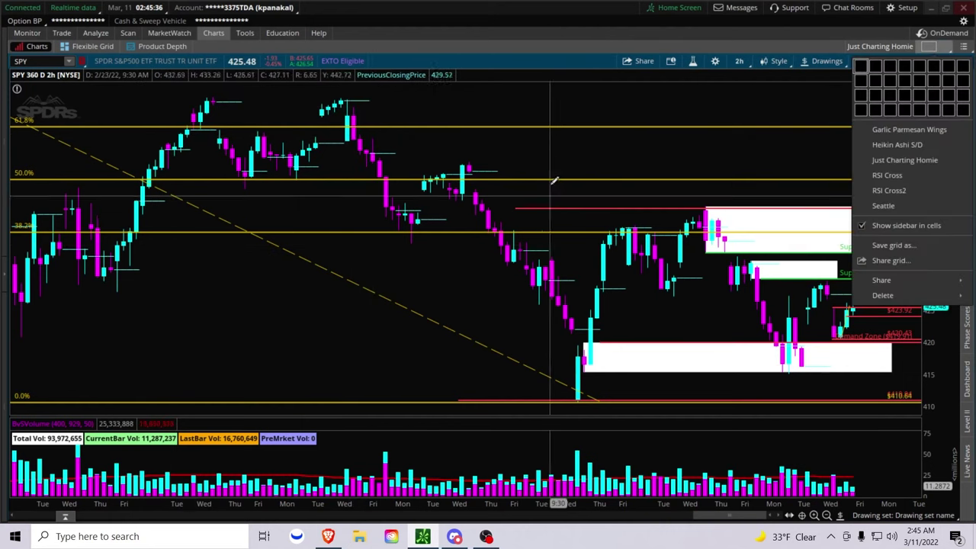
left_click(913, 145)
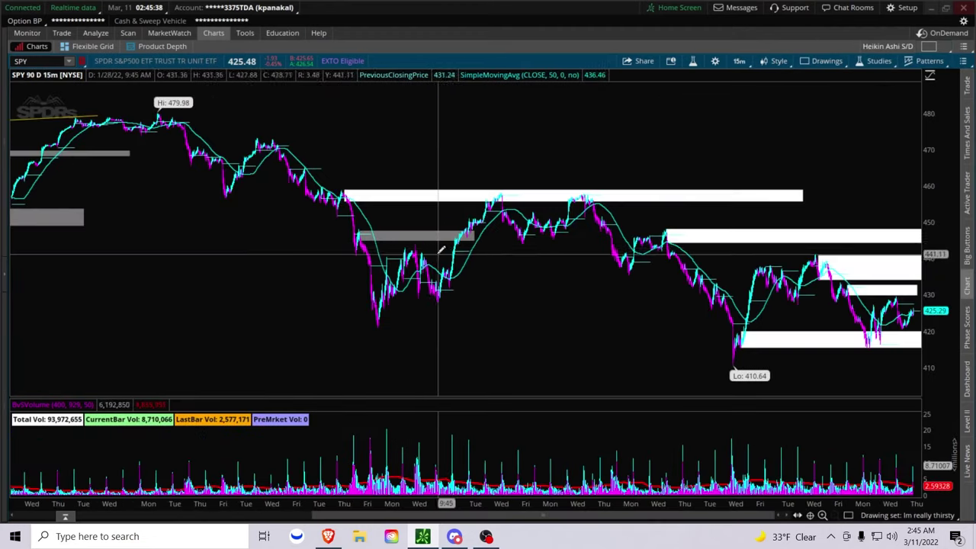
left_click_drag(636, 221, 915, 217)
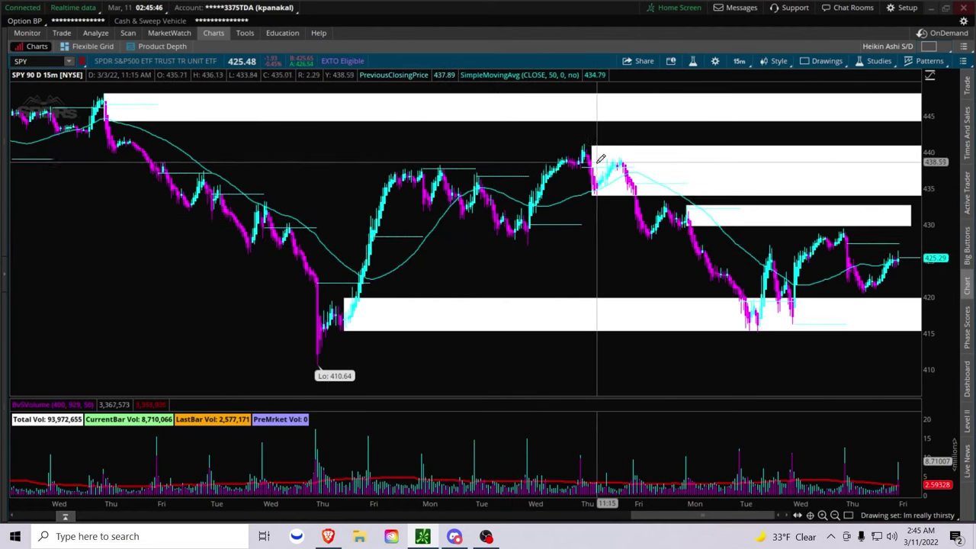
left_click_drag(544, 145, 627, 131)
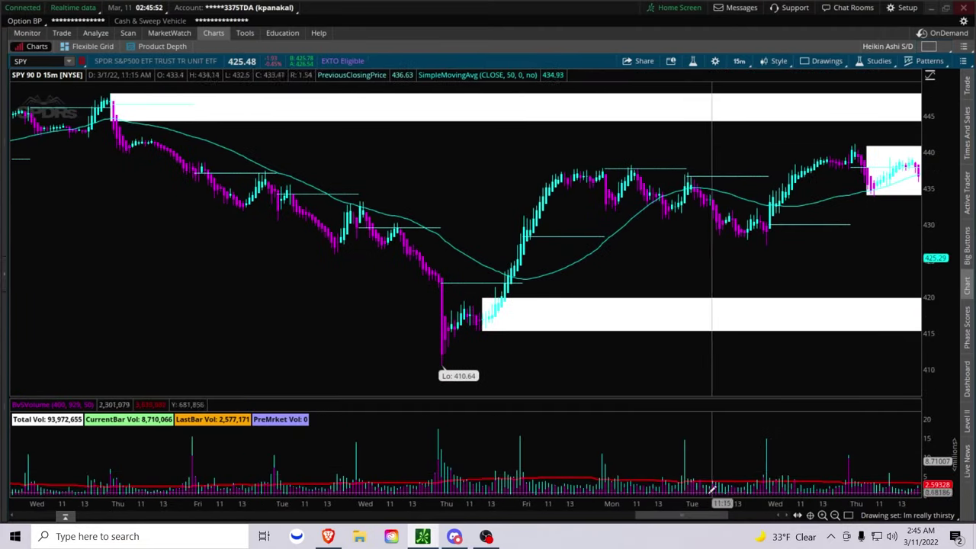
Step: Zoom the 15-minute chart out by a few days, then switch to Uber Eats
left_click_drag(684, 504, 664, 504)
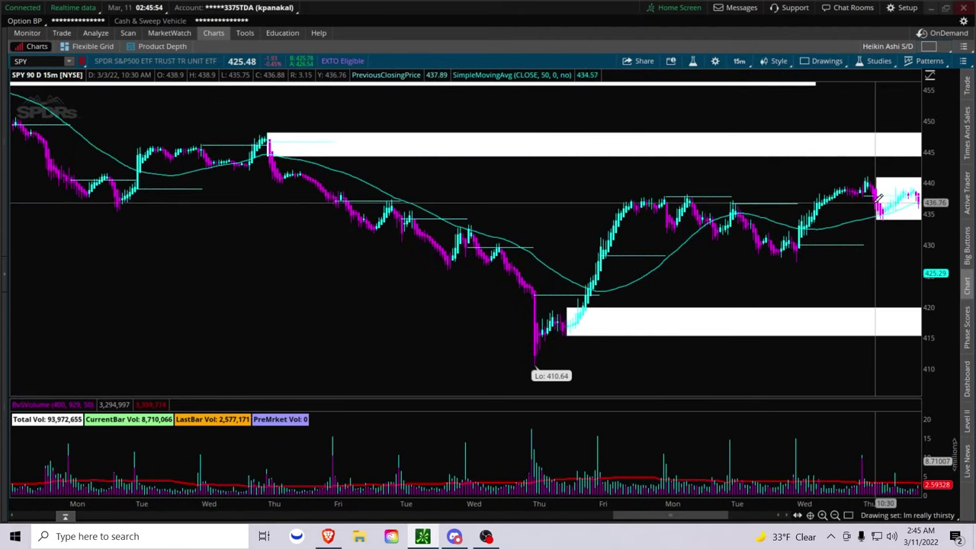
scroll(633, 516, "down", 5)
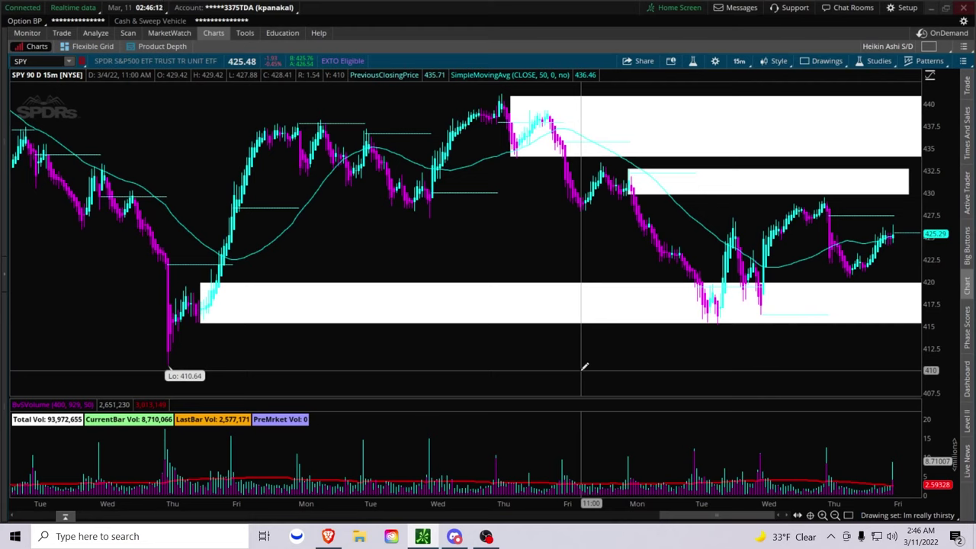
key("ctrl")
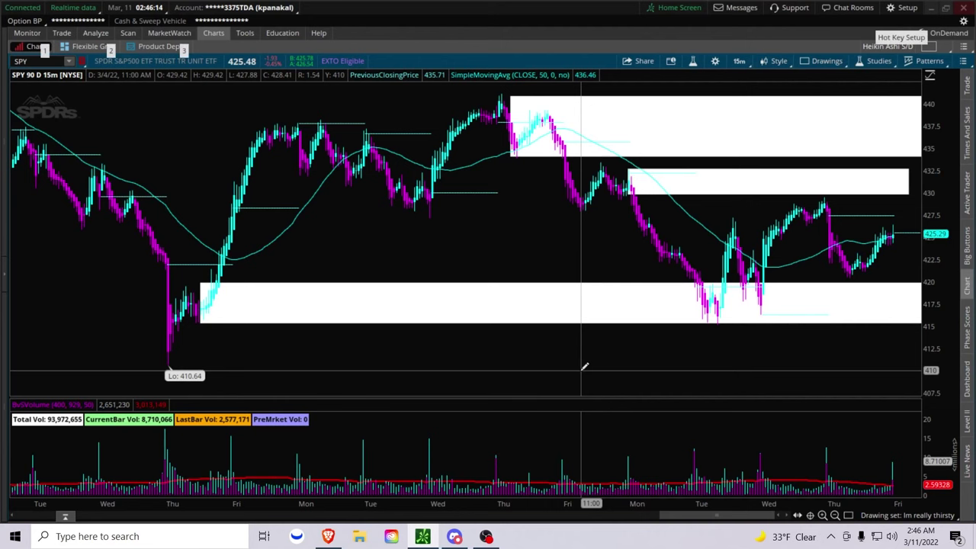
key("alt+Tab")
key("alt+Tab")
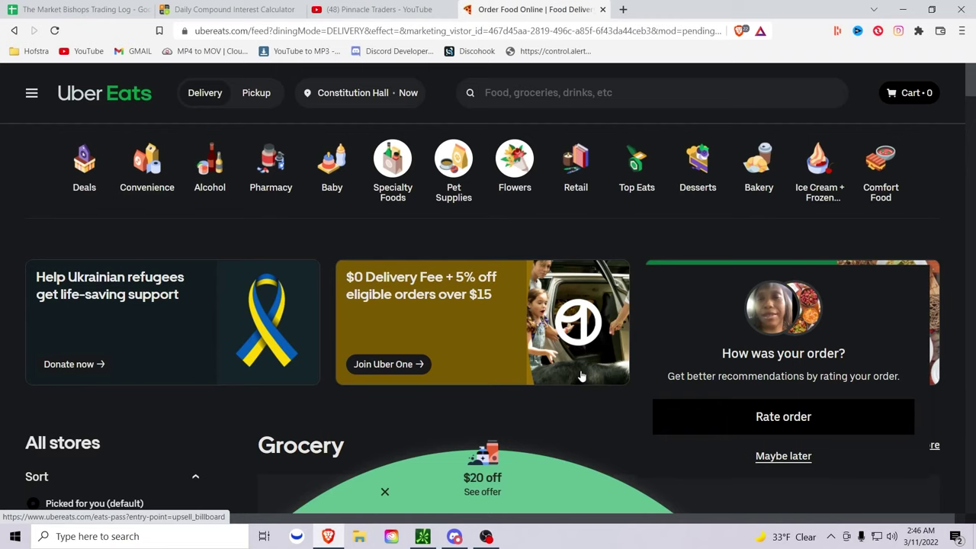
Step: Switch from the Uber Eats feed back to the thinkorswim Heikin Ashi chart
key("alt+Tab")
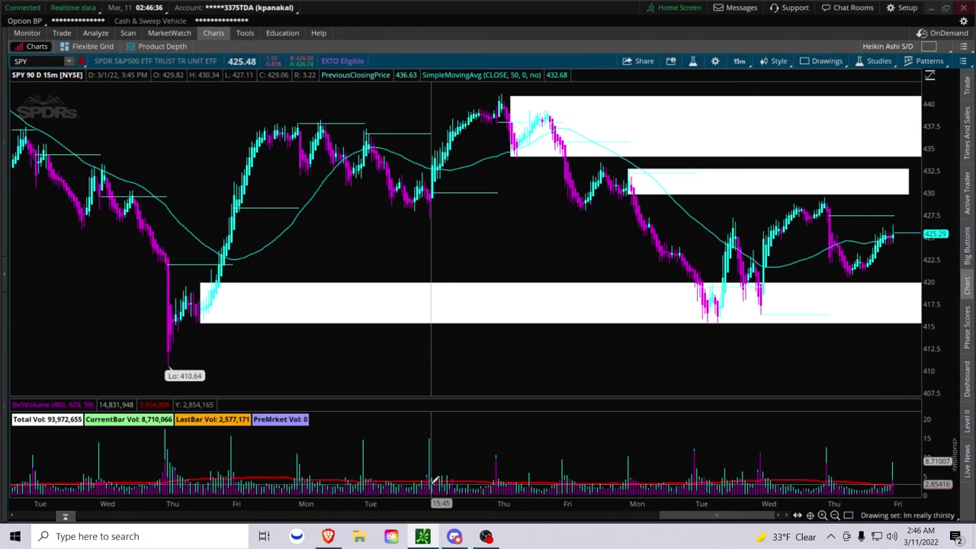
scroll(435, 480, "up", 1)
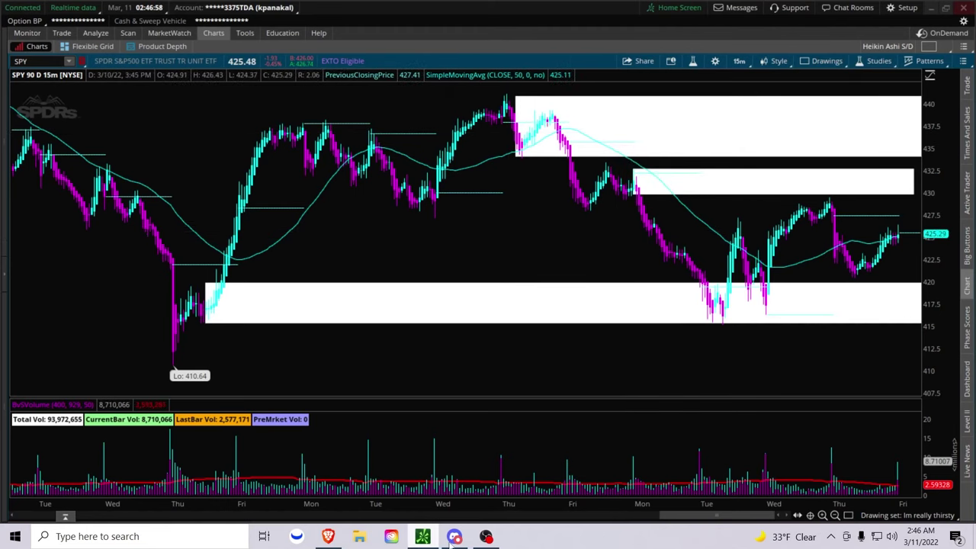
mouse_move(438, 540)
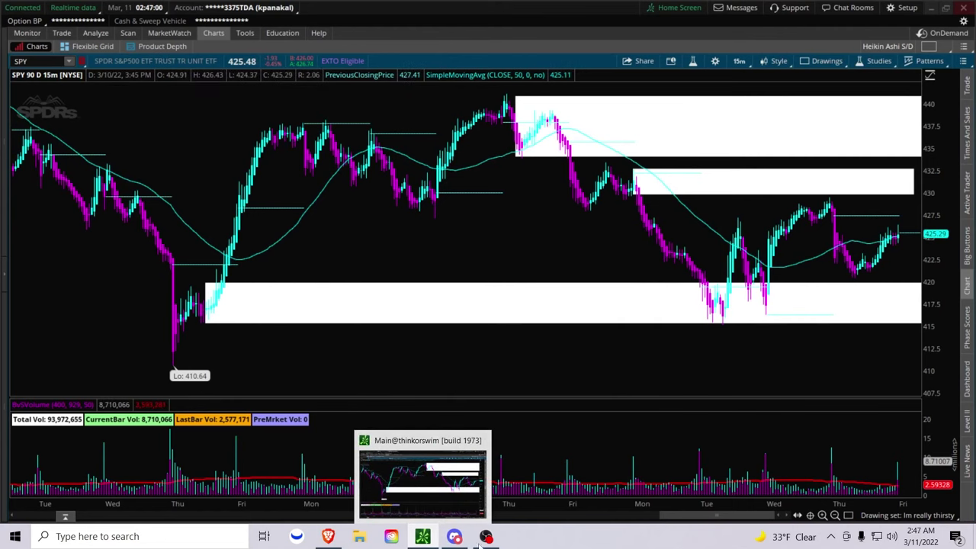
Step: Open Discord's #announcements channel and scroll back through older posts
left_click(455, 537)
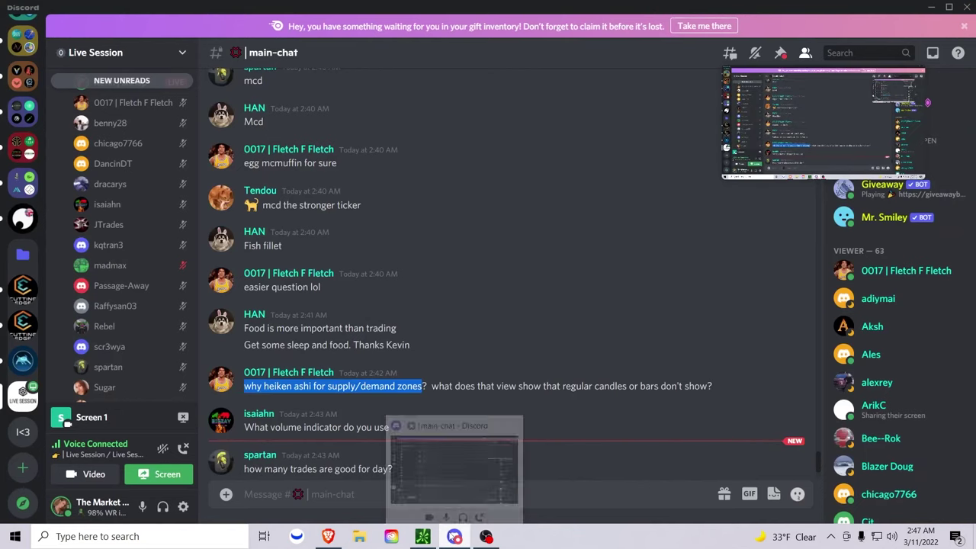
scroll(97, 217, "up", 10)
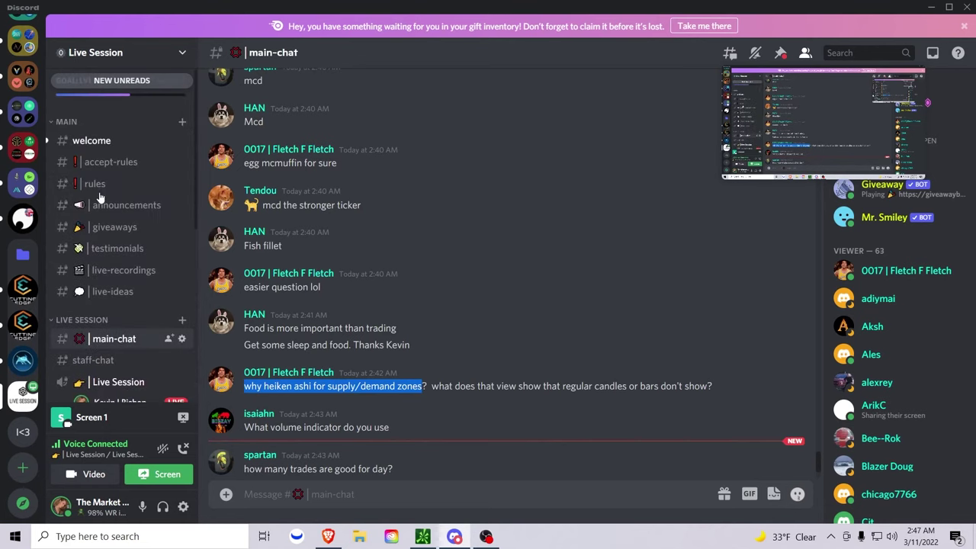
left_click(111, 208)
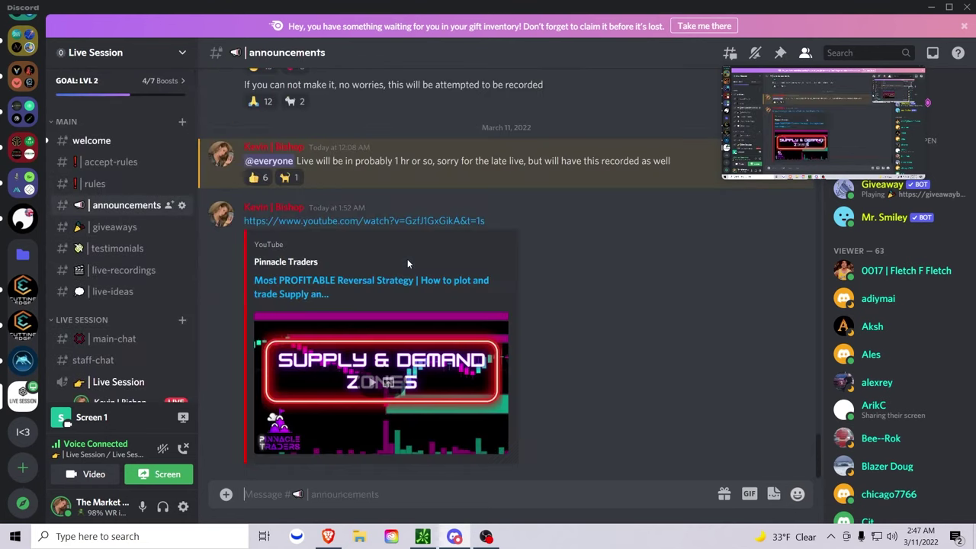
scroll(407, 258, "up", 5)
scroll(408, 263, "up", 8)
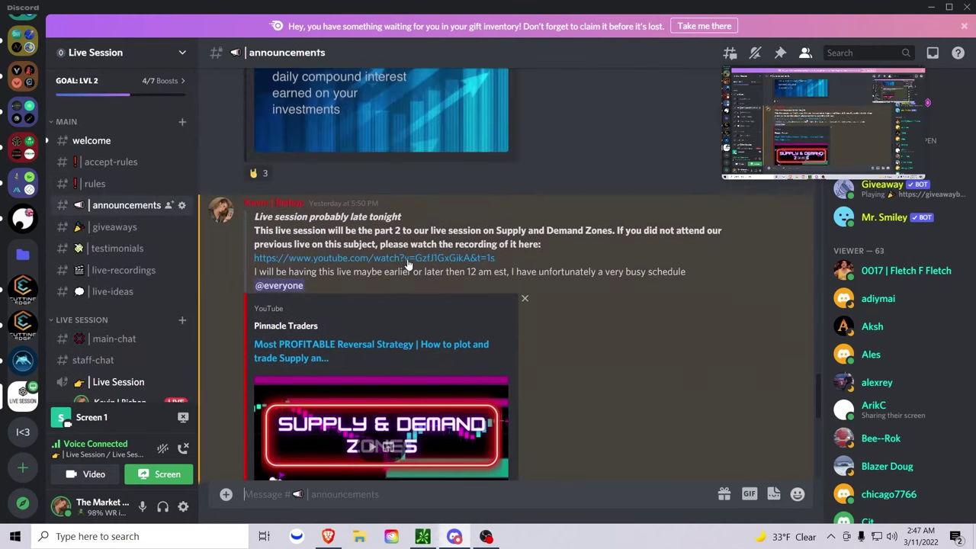
scroll(408, 264, "up", 10)
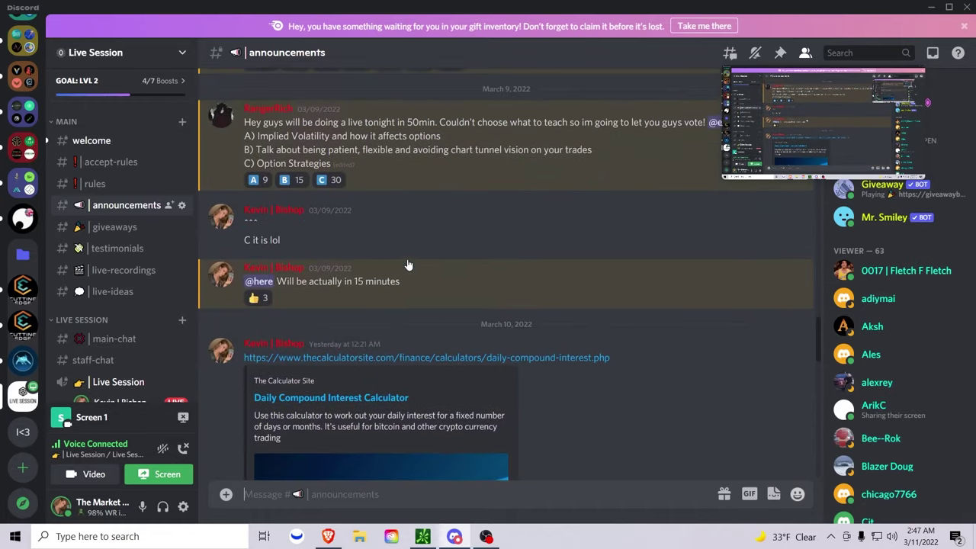
scroll(407, 265, "up", 10)
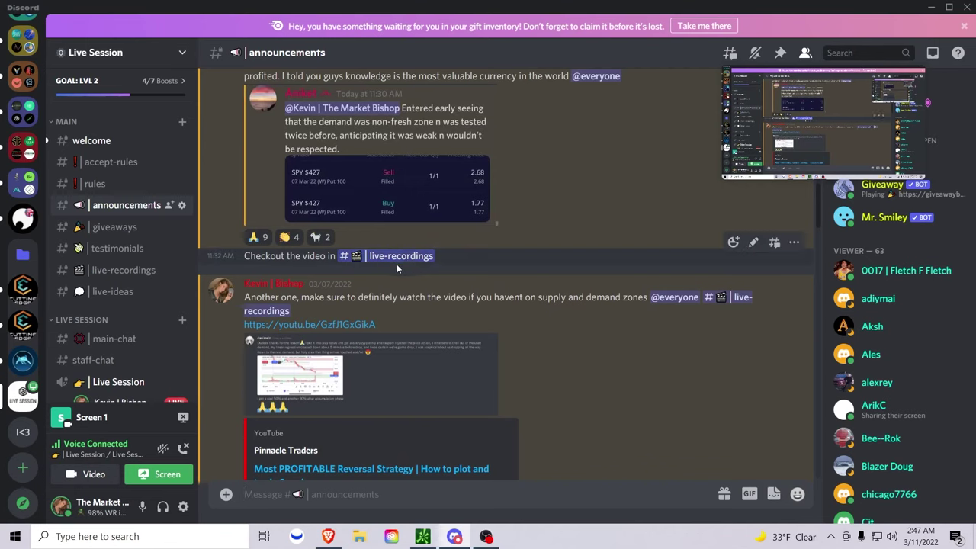
scroll(396, 265, "up", 5)
scroll(385, 271, "up", 1)
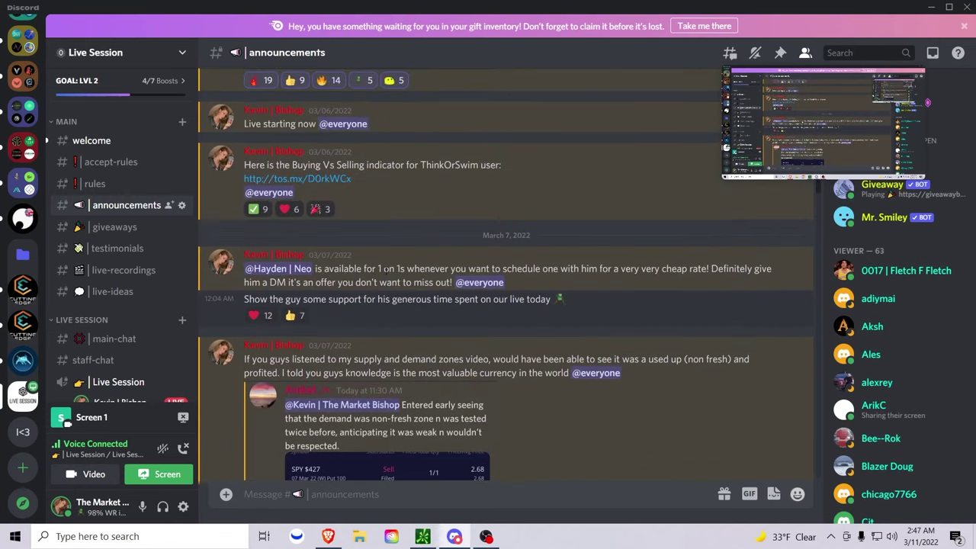
scroll(397, 193, "up", 1)
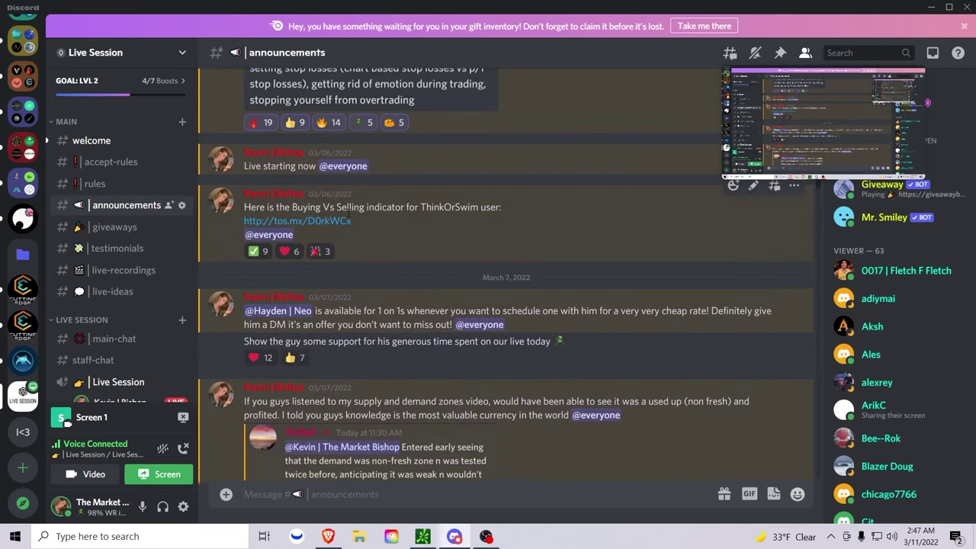
scroll(329, 199, "up", 1)
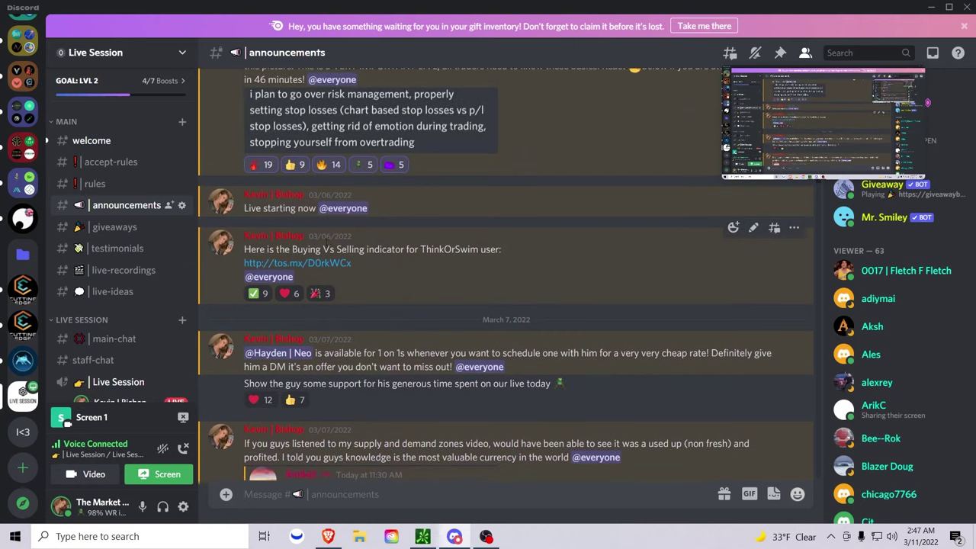
Step: Highlight the 03/06/2022 Buying Vs Selling indicator announcement, then bring Uber Eats forward
double_click(325, 237)
triple_click(326, 237)
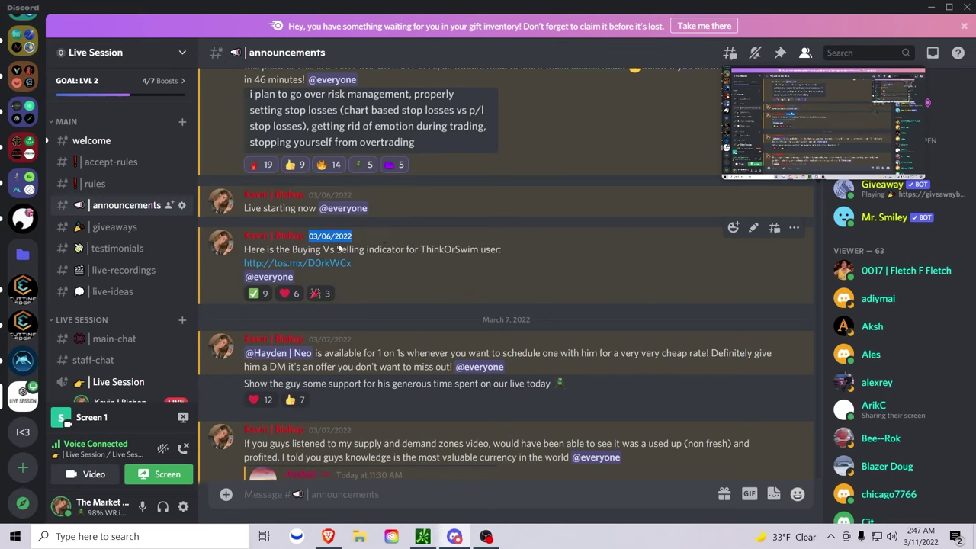
triple_click(367, 250)
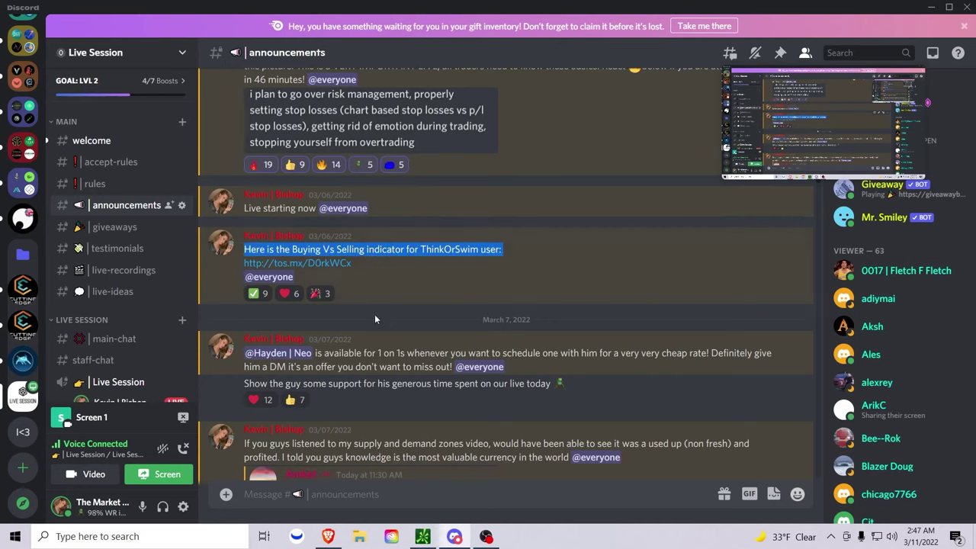
scroll(121, 292, "down", 1)
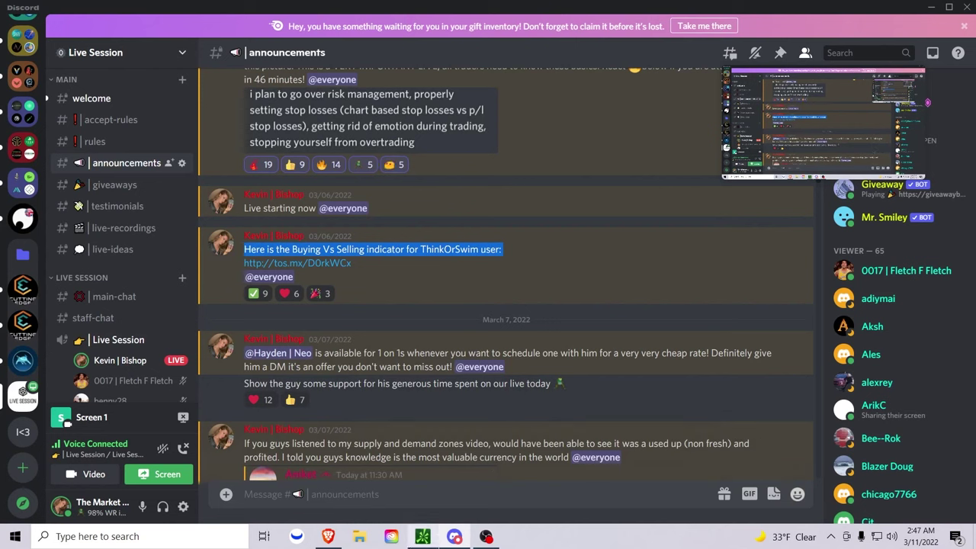
left_click(328, 538)
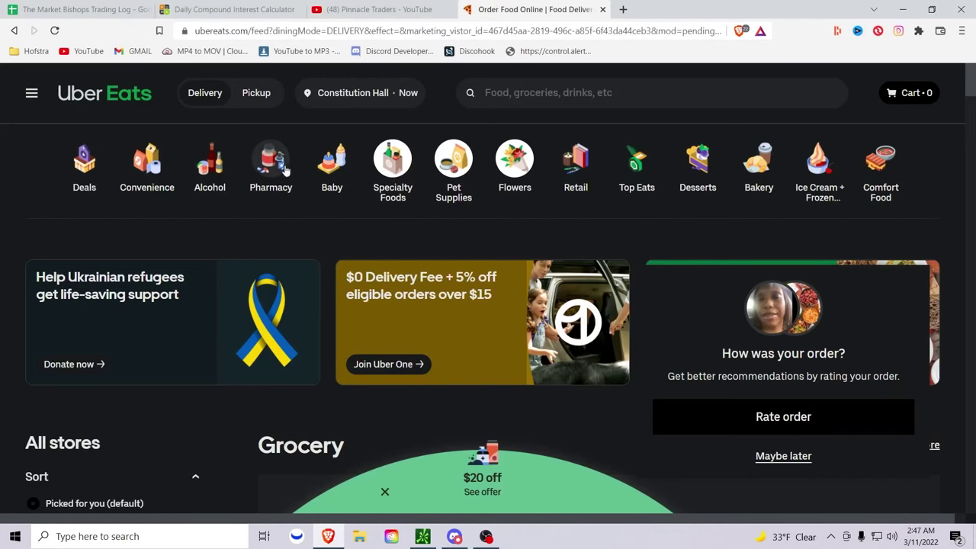
Step: Open the McDonald's Uniondale store from National brands and jump to Individual Items
scroll(344, 236, "down", 4)
scroll(343, 241, "down", 2)
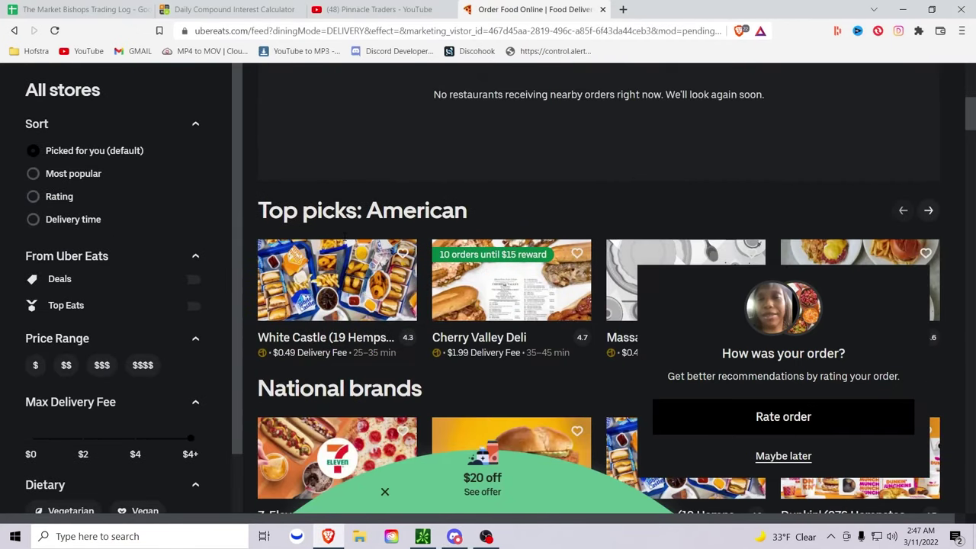
scroll(343, 241, "down", 2)
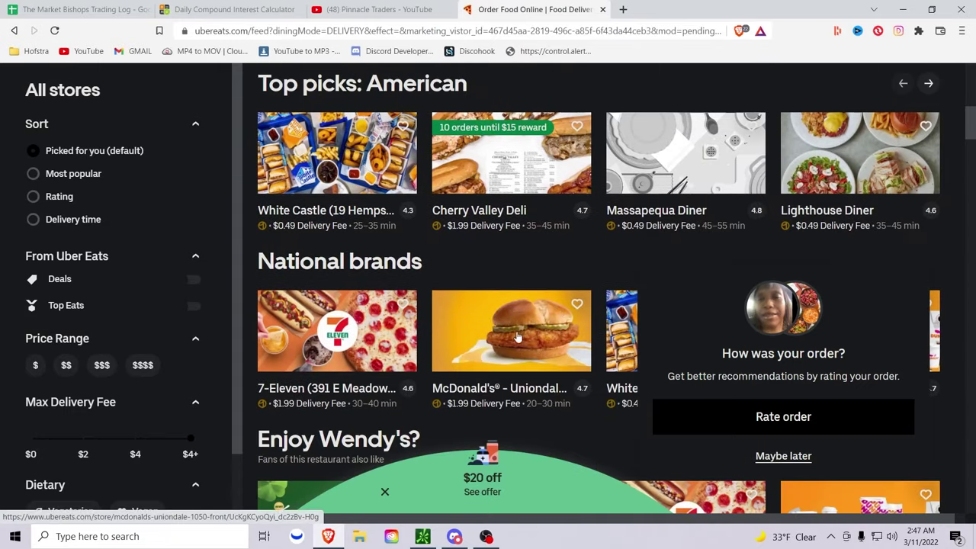
left_click(513, 337)
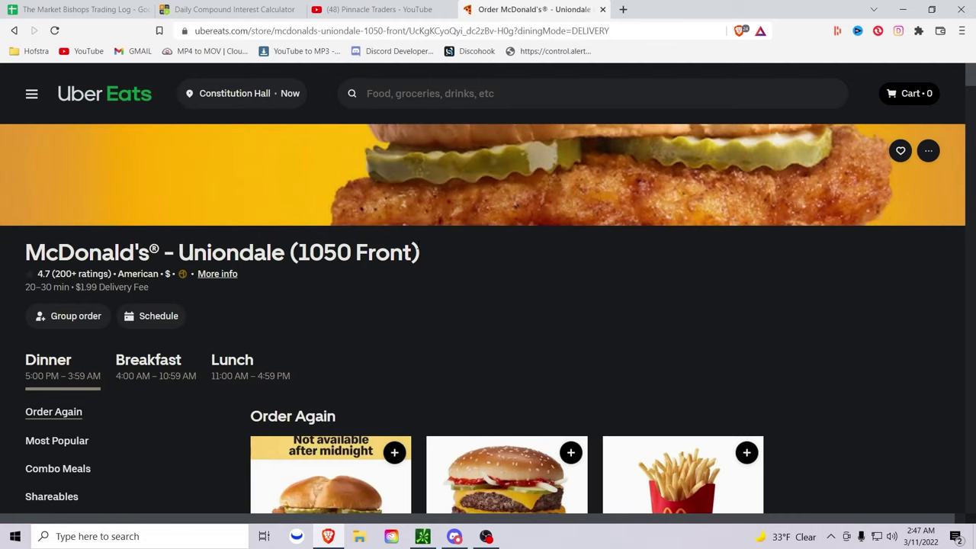
scroll(418, 248, "down", 2)
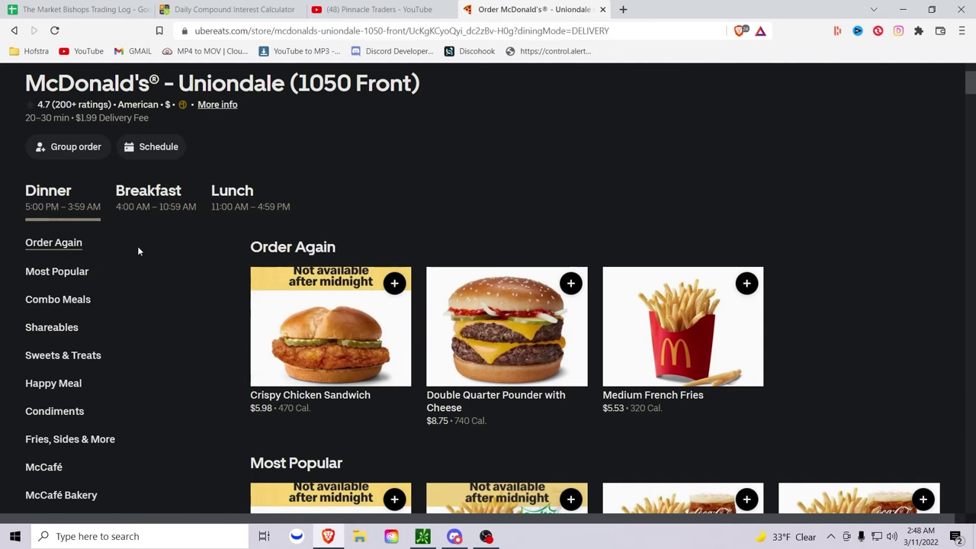
scroll(62, 364, "down", 1)
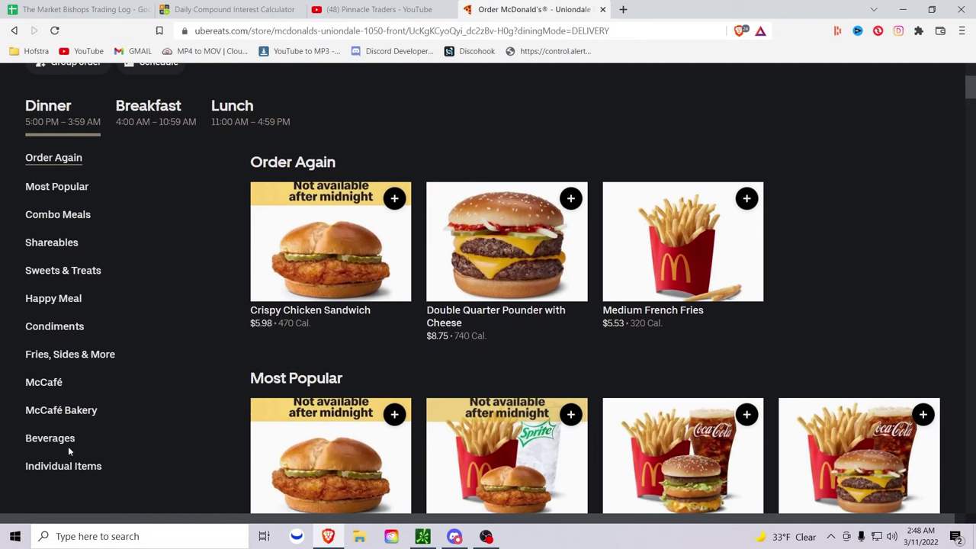
left_click(39, 468)
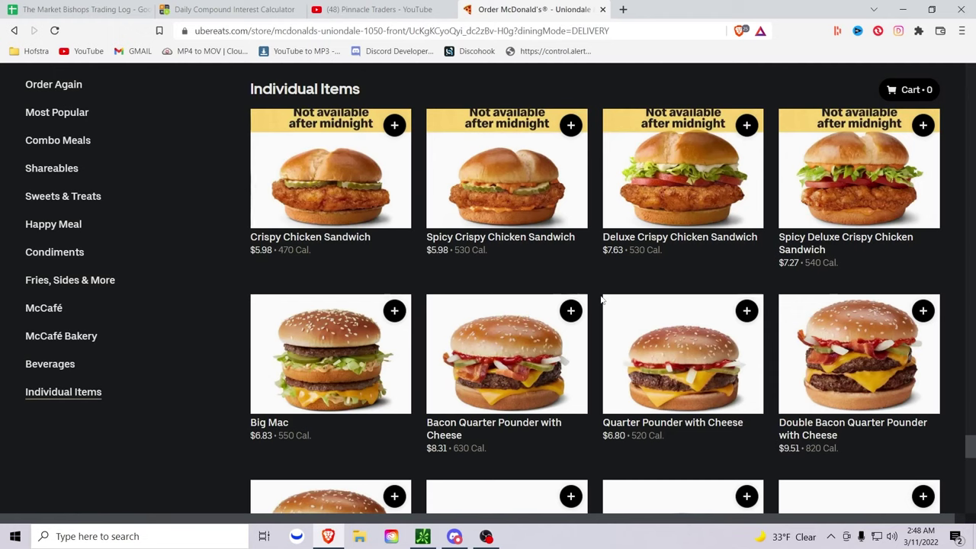
Step: On the Daily Compound Interest Calculator, enter a $500 principal and 1% interest rate
left_click(228, 9)
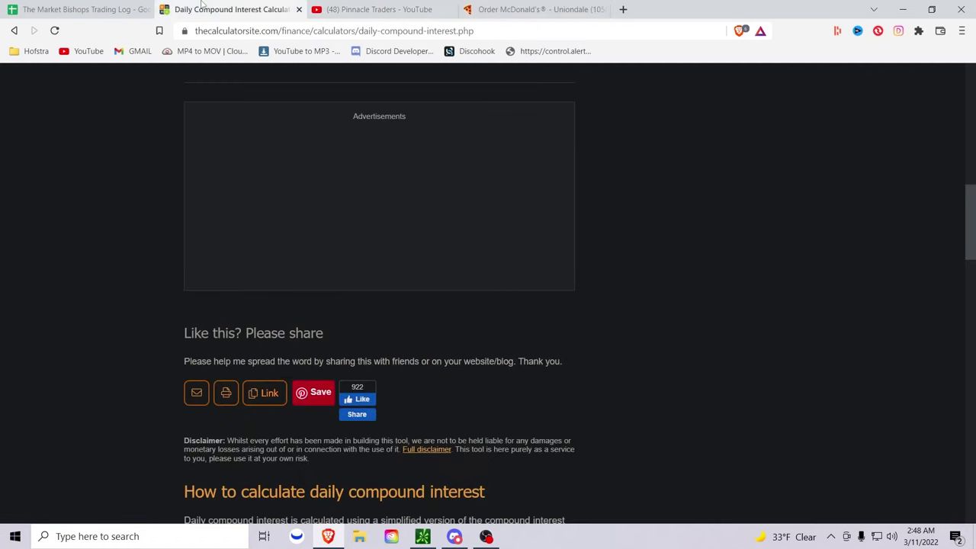
scroll(563, 334, "up", 8)
scroll(564, 333, "up", 2)
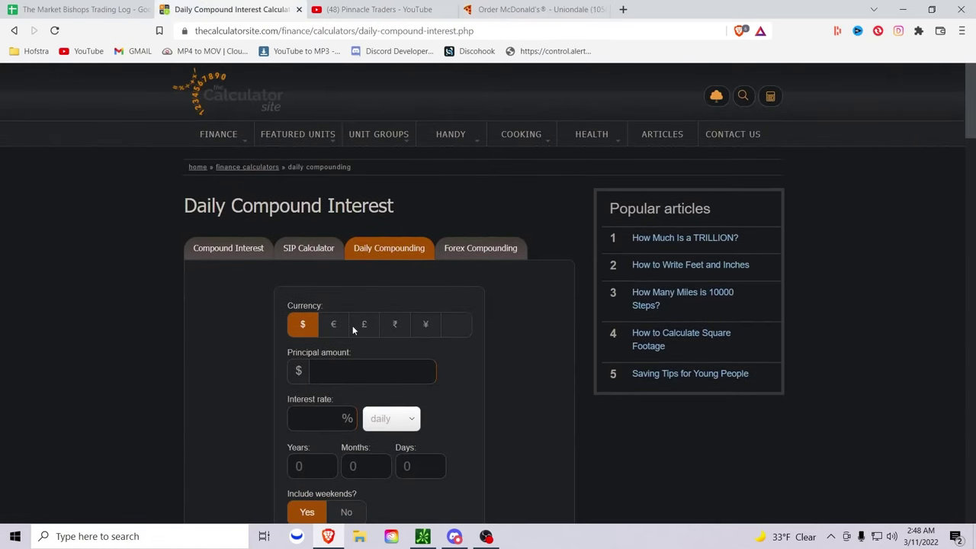
left_click(378, 374)
type("1000")
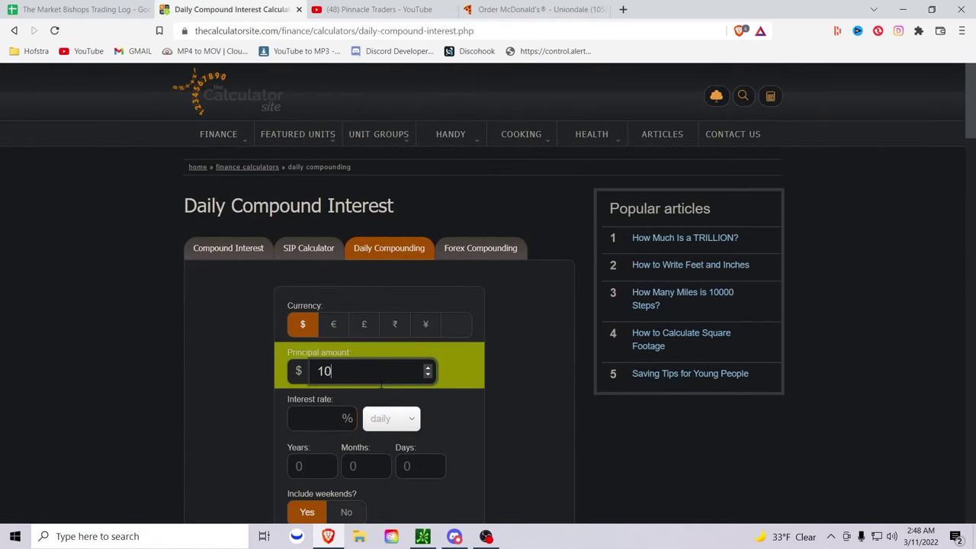
key("BackSpace")
key("BackSpace")
key("BackSpace")
key("BackSpace")
type("500")
left_click(329, 418)
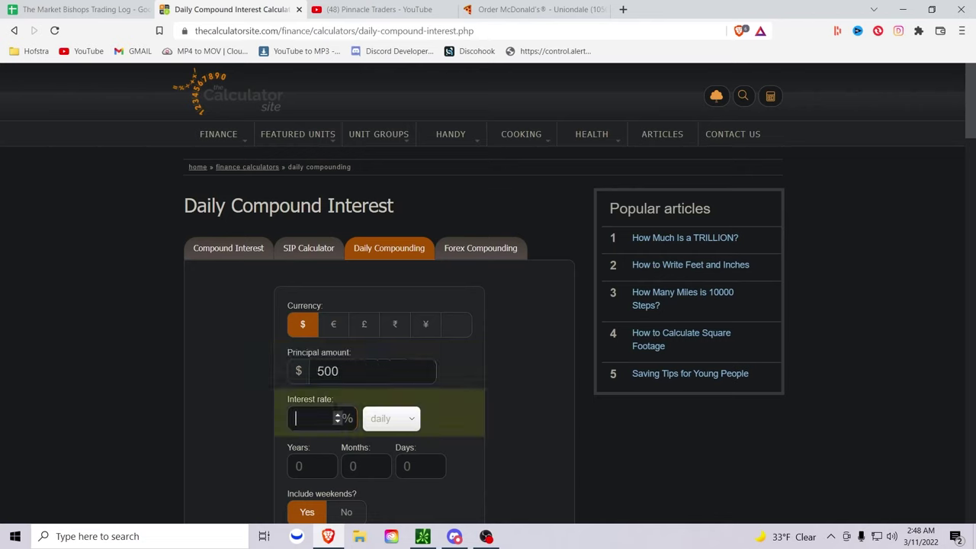
type("1")
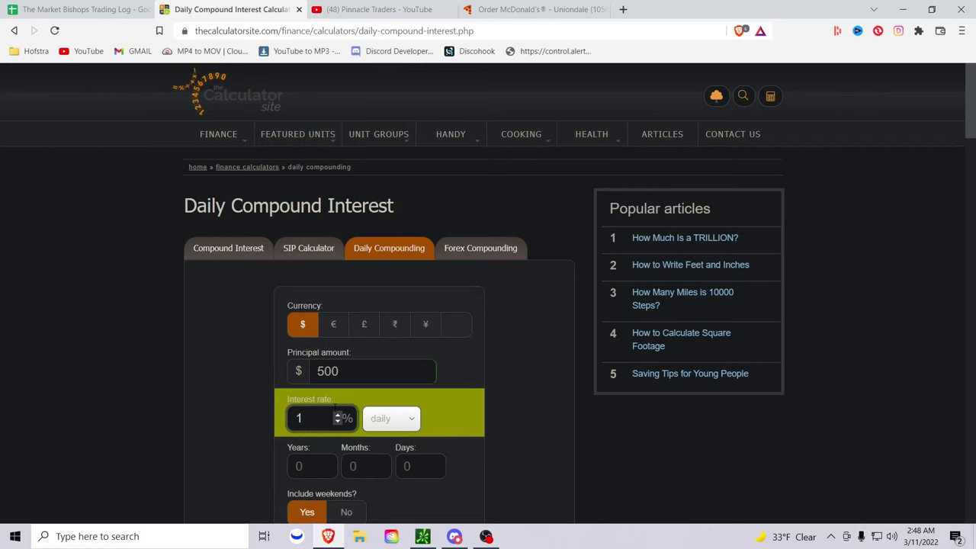
left_click(230, 399)
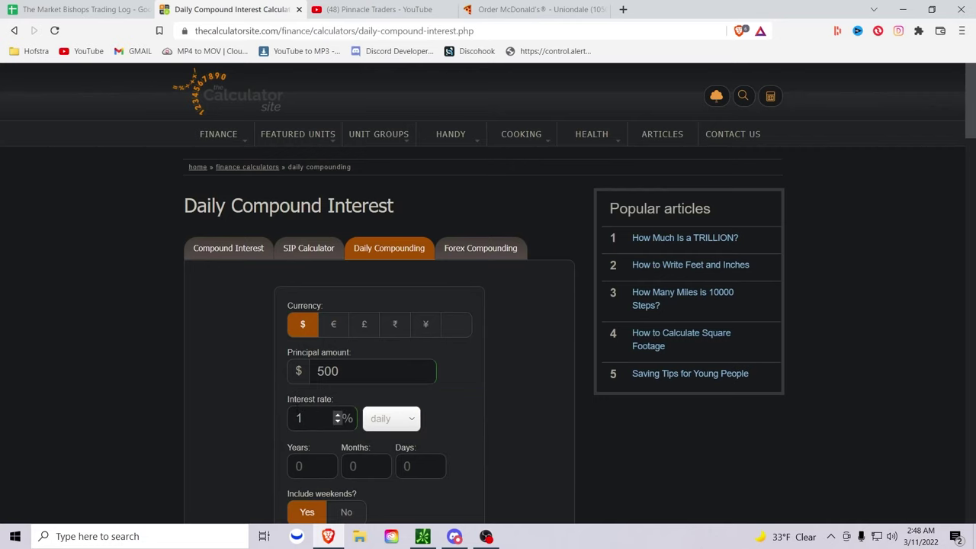
Step: Set 252 days excluding weekends with a 100% daily reinvest rate
scroll(312, 424, "down", 1)
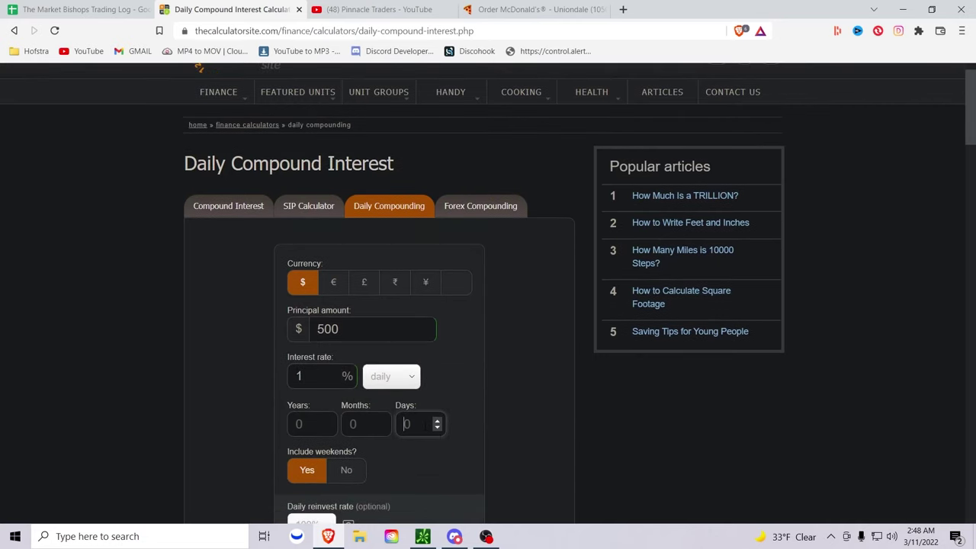
left_click(424, 426)
type("252")
left_click(342, 471)
scroll(297, 427, "down", 1)
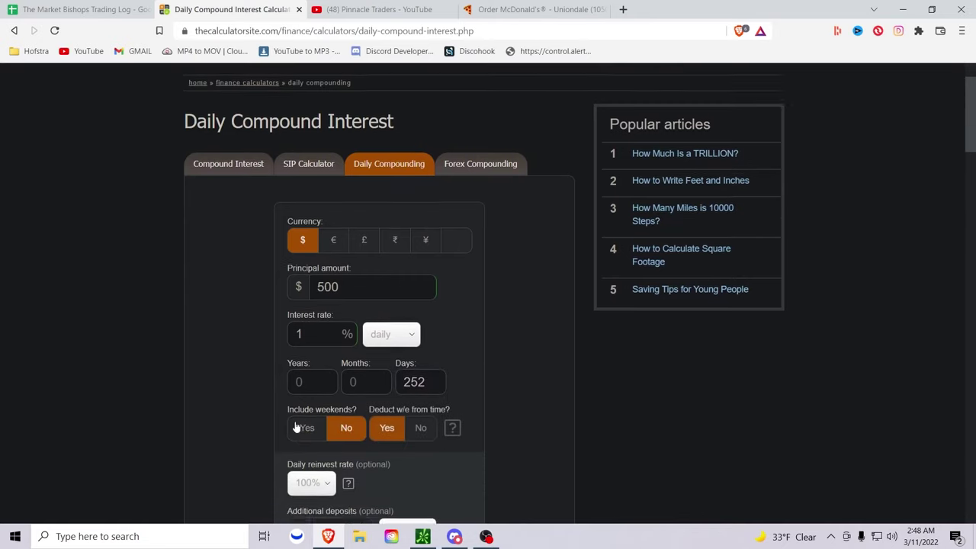
scroll(296, 427, "down", 2)
left_click(328, 312)
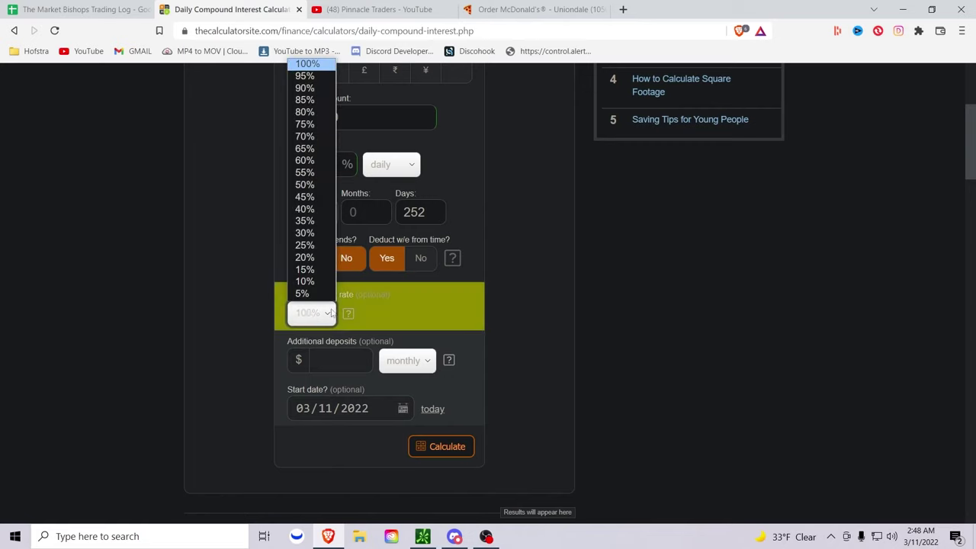
left_click(659, 316)
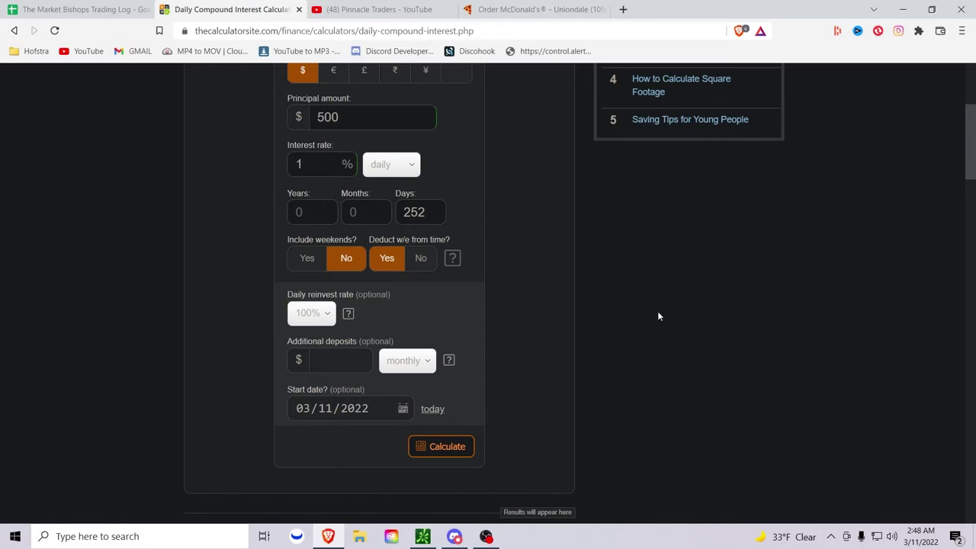
Step: Add $50 monthly deposits and calculate the projection
left_click(345, 370)
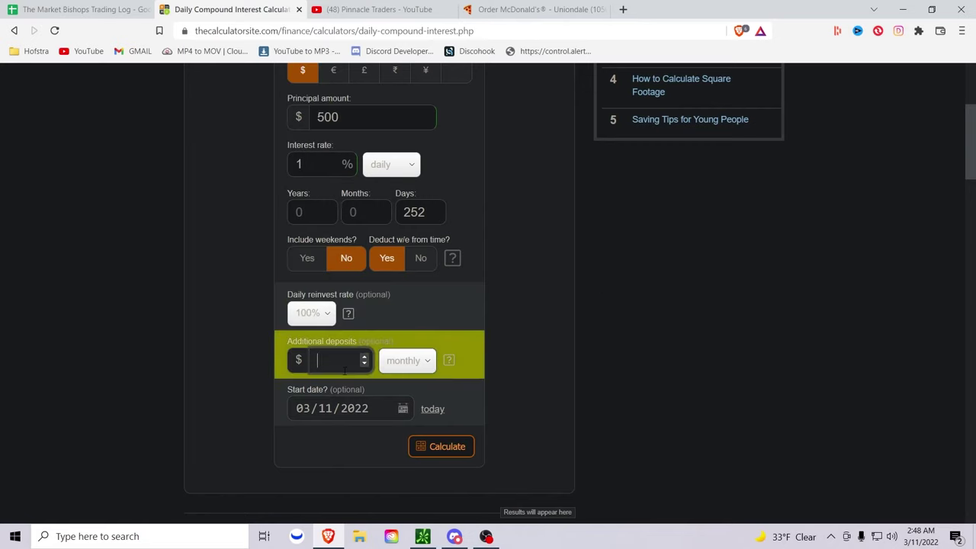
type("25")
key("BackSpace")
key("BackSpace")
type("50")
left_click(527, 416)
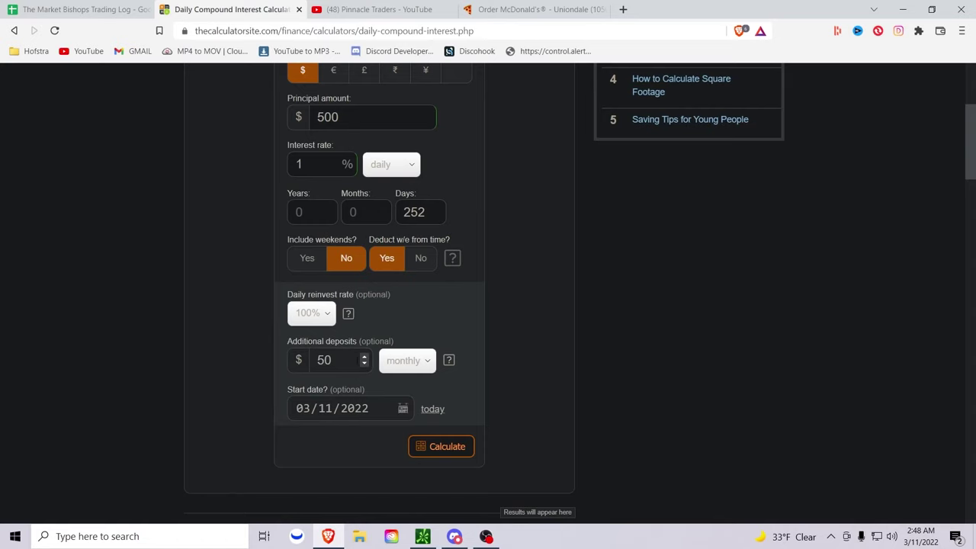
left_click(460, 448)
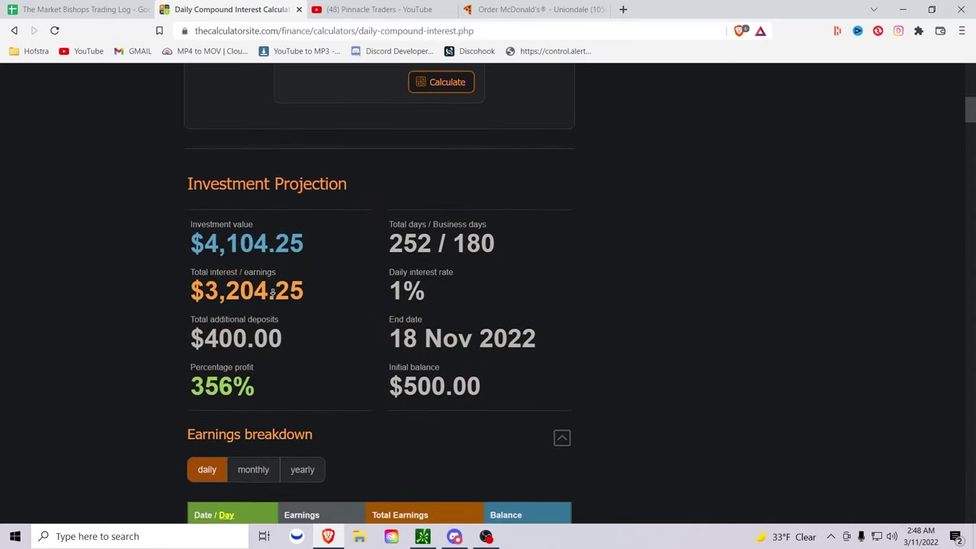
Step: Highlight the $4,104.25 investment value and $3,204.25 total interest results
left_click_drag(205, 274, 289, 276)
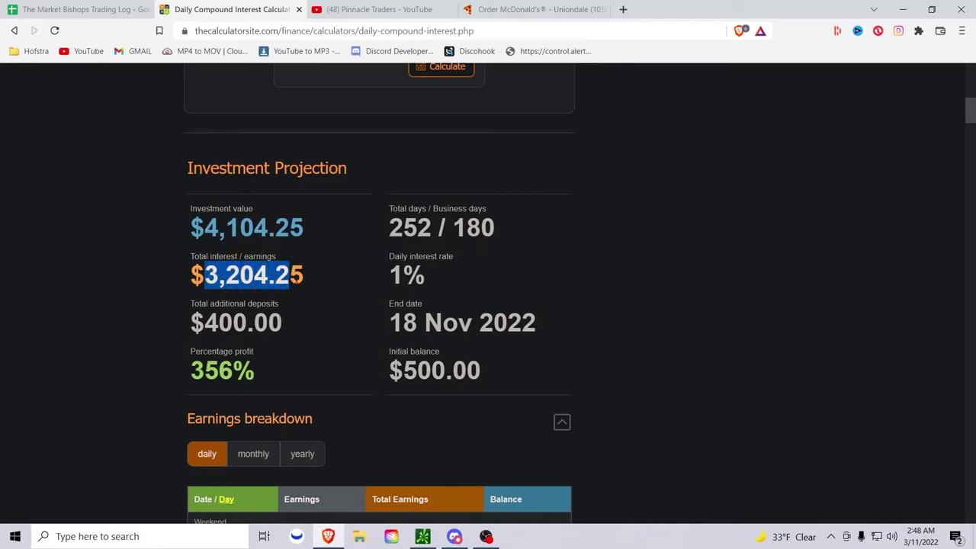
left_click_drag(205, 227, 330, 221)
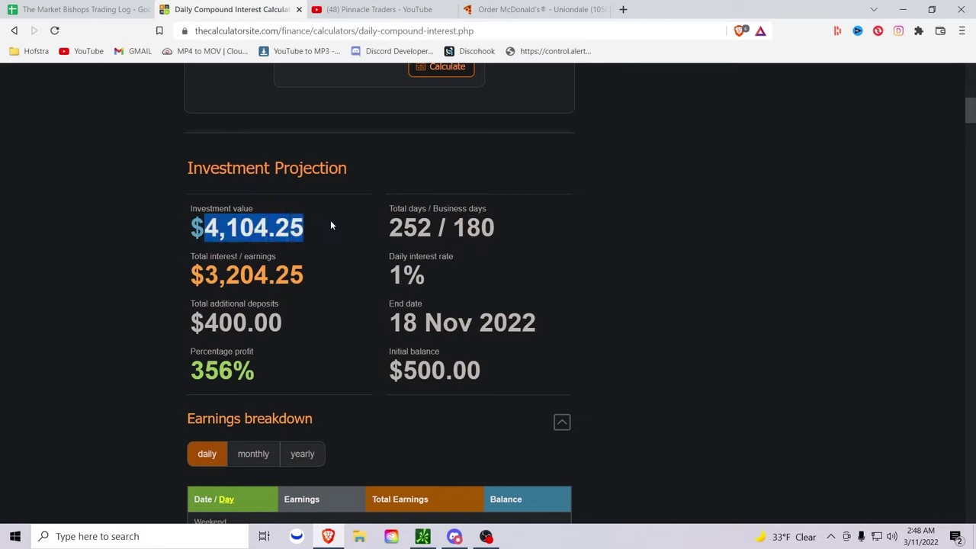
left_click_drag(204, 274, 322, 284)
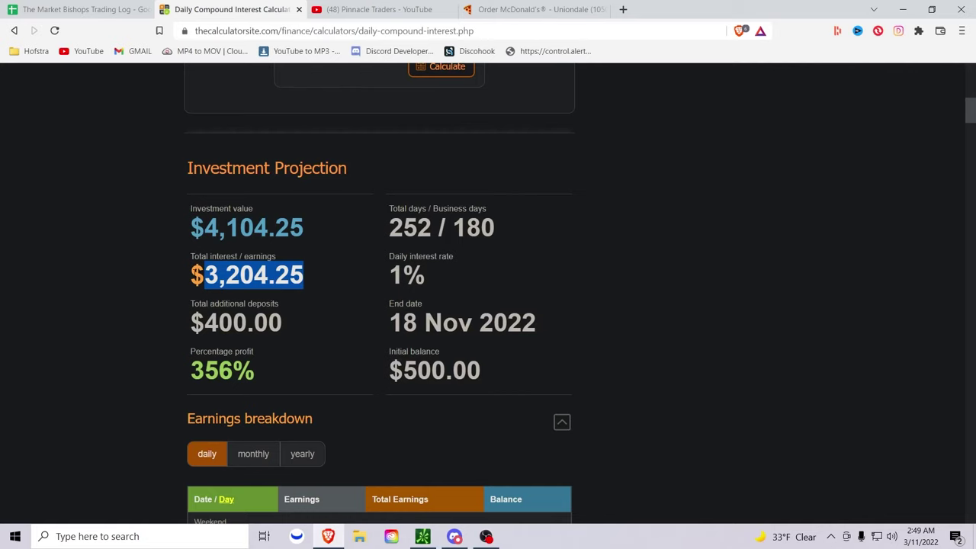
left_click_drag(204, 275, 329, 263)
scroll(299, 309, "down", 1)
scroll(299, 311, "down", 1)
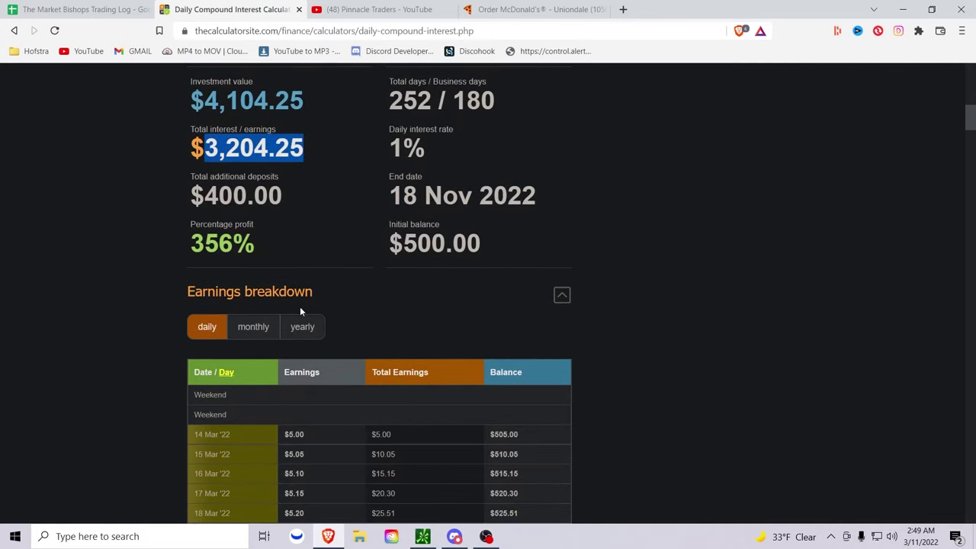
Step: Switch the earnings breakdown to monthly and highlight the 356% profit figure
left_click(243, 329)
scroll(312, 324, "up", 4)
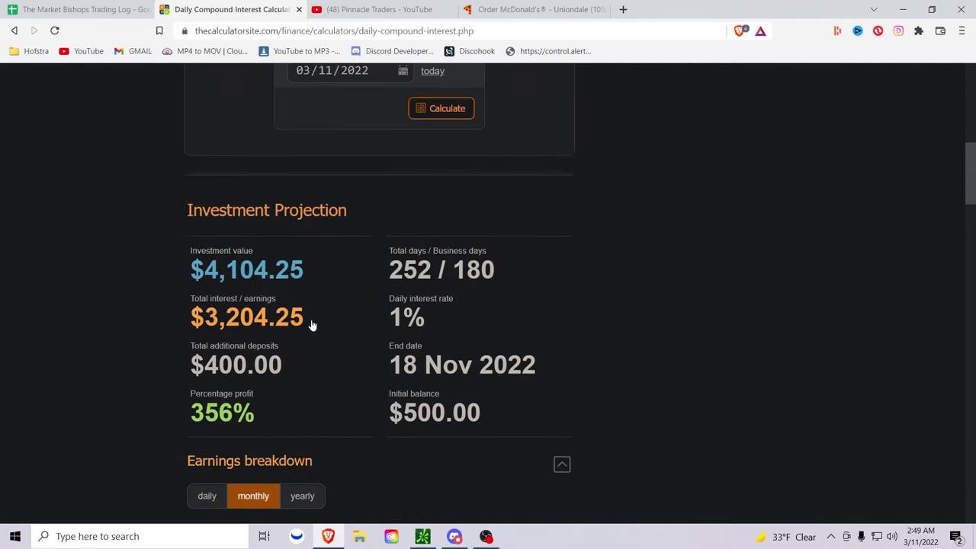
scroll(328, 305, "up", 3)
scroll(316, 390, "down", 4)
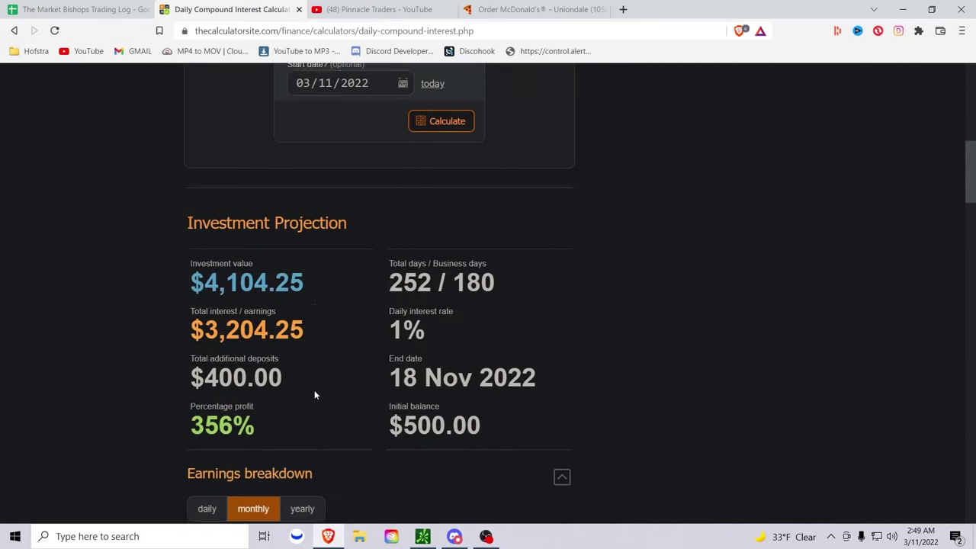
double_click(212, 412)
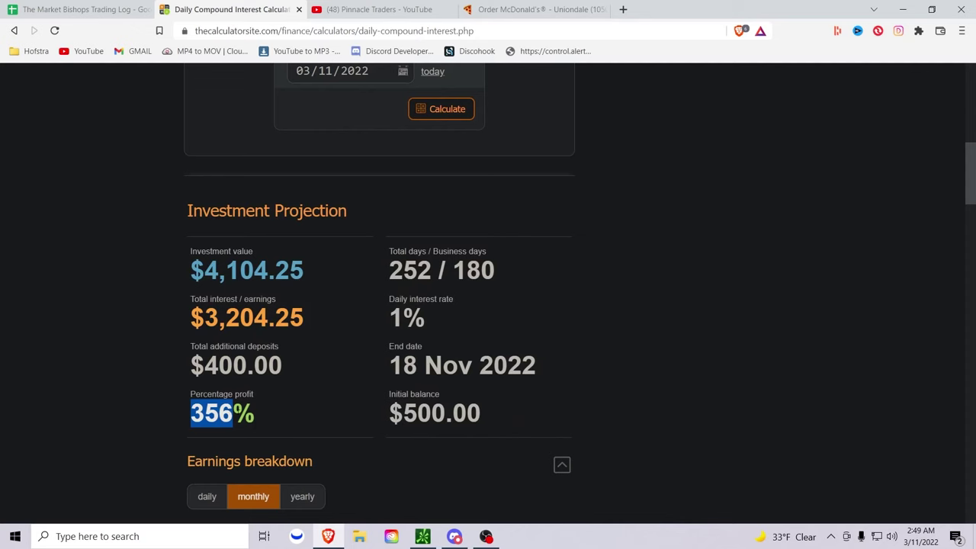
scroll(321, 412, "down", 6)
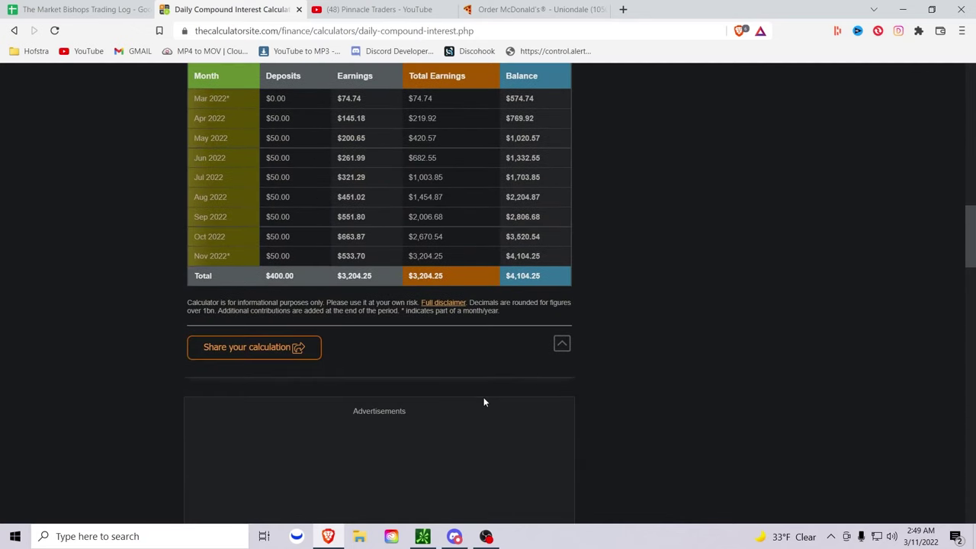
scroll(484, 402, "up", 2)
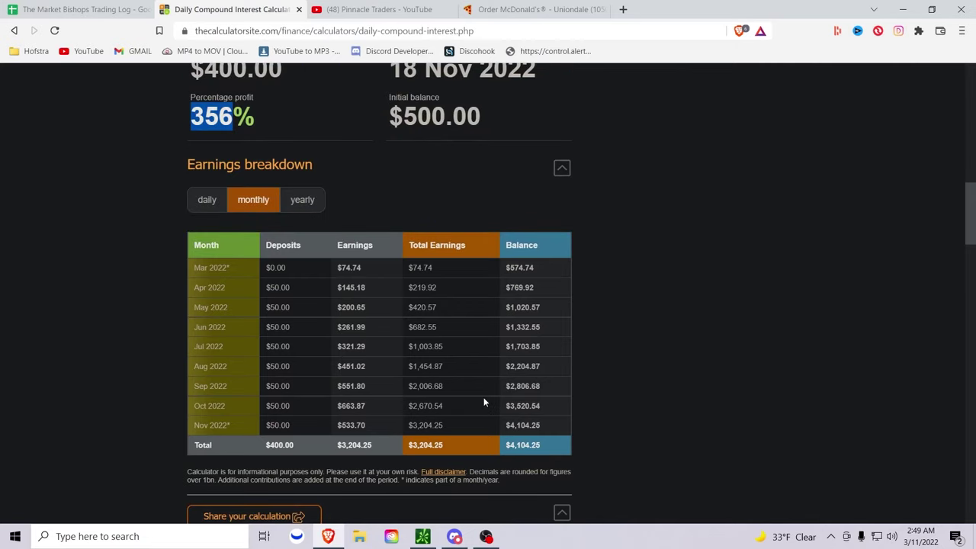
left_click(508, 445)
scroll(358, 331, "up", 4)
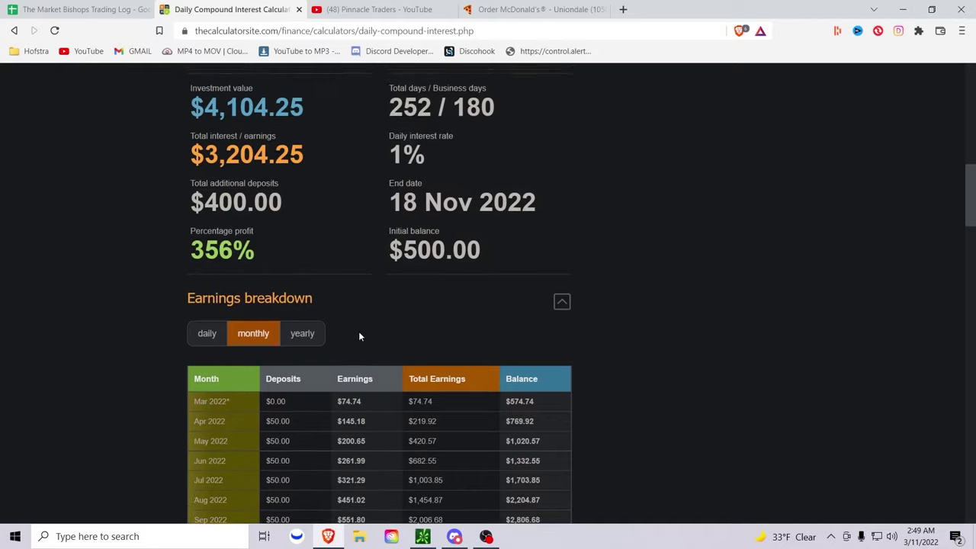
scroll(358, 331, "up", 3)
Step: Change the principal amount to 1000 and recalculate
scroll(347, 187, "up", 1)
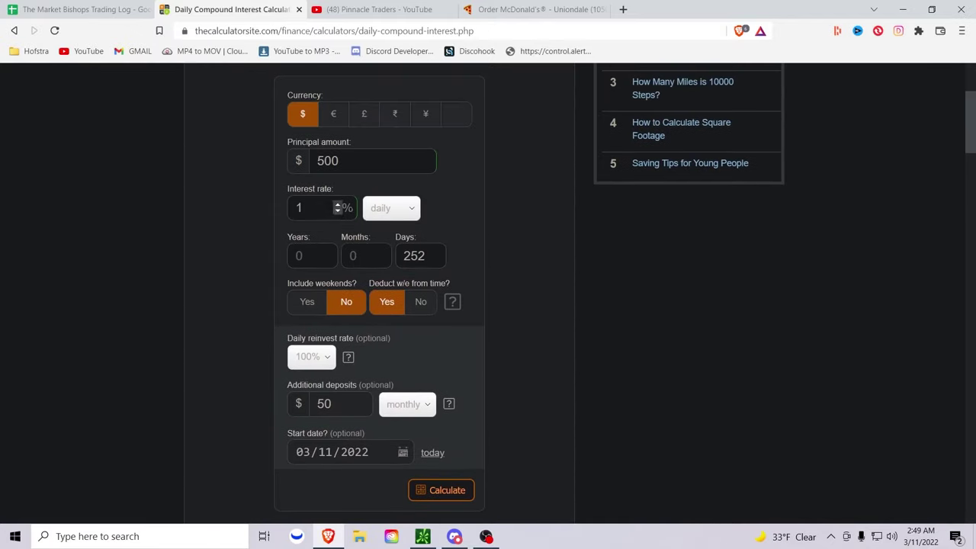
left_click(361, 160)
type("1000")
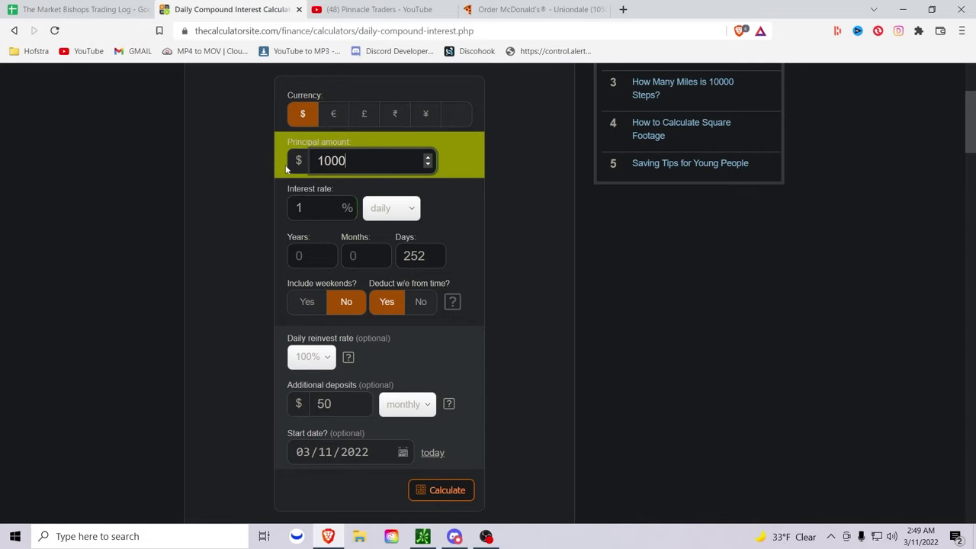
left_click(502, 300)
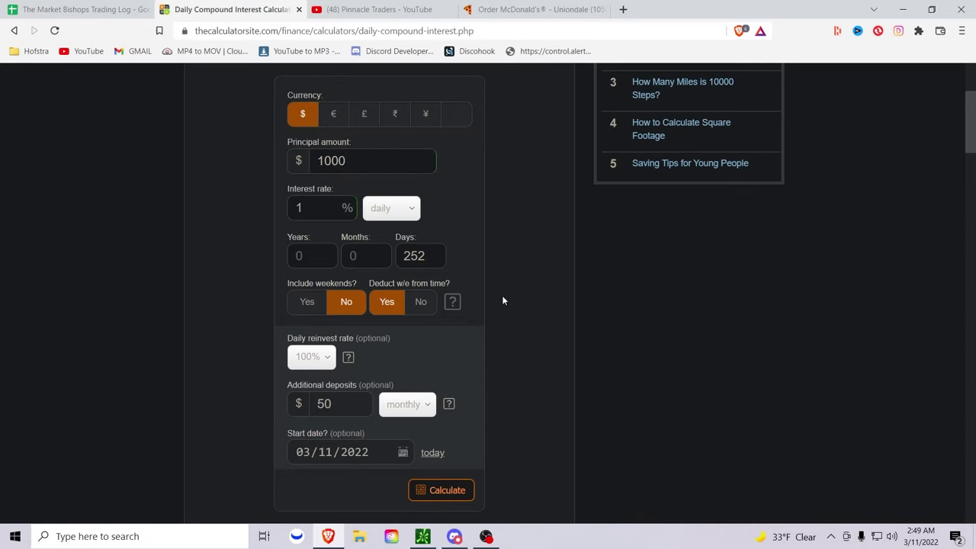
left_click(443, 491)
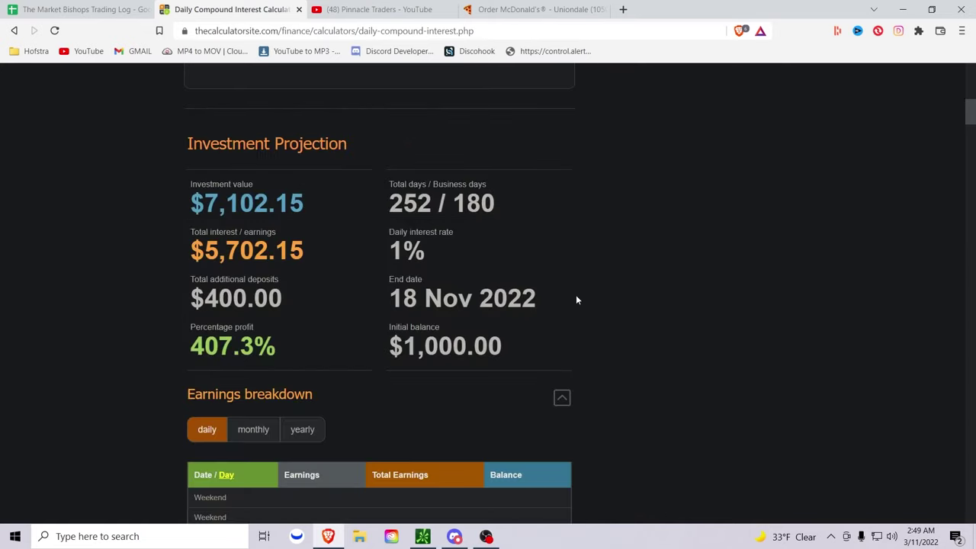
Step: Raise the additional monthly deposits to 100 and recalculate
scroll(575, 297, "up", 6)
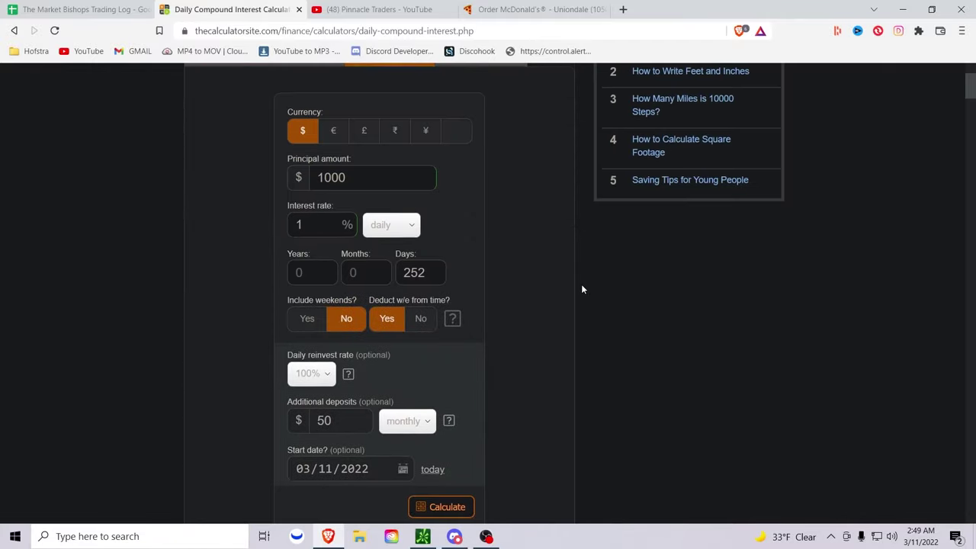
double_click(339, 421)
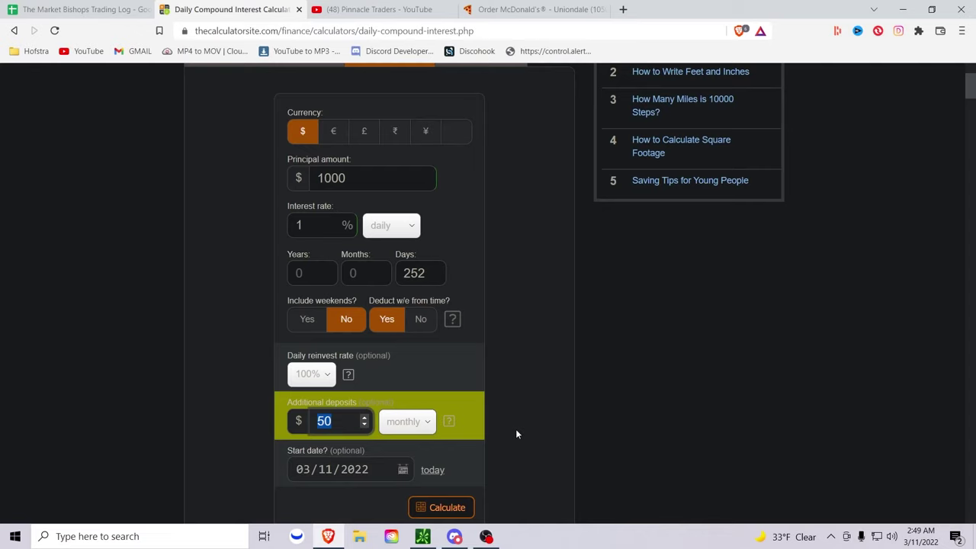
type("100")
left_click(433, 506)
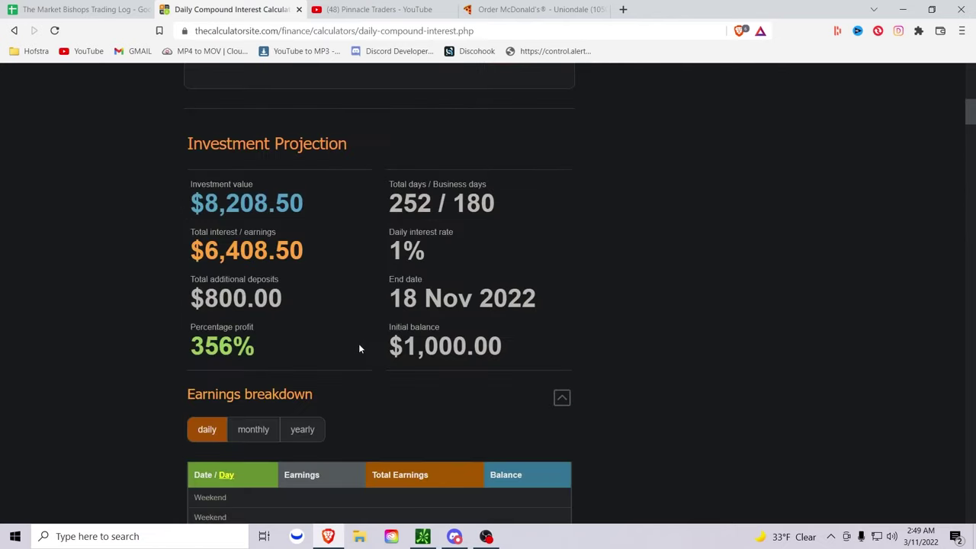
Step: Show the monthly earnings breakdown and highlight the $8,208.50 total balance
scroll(360, 349, "down", 2)
scroll(360, 349, "down", 2)
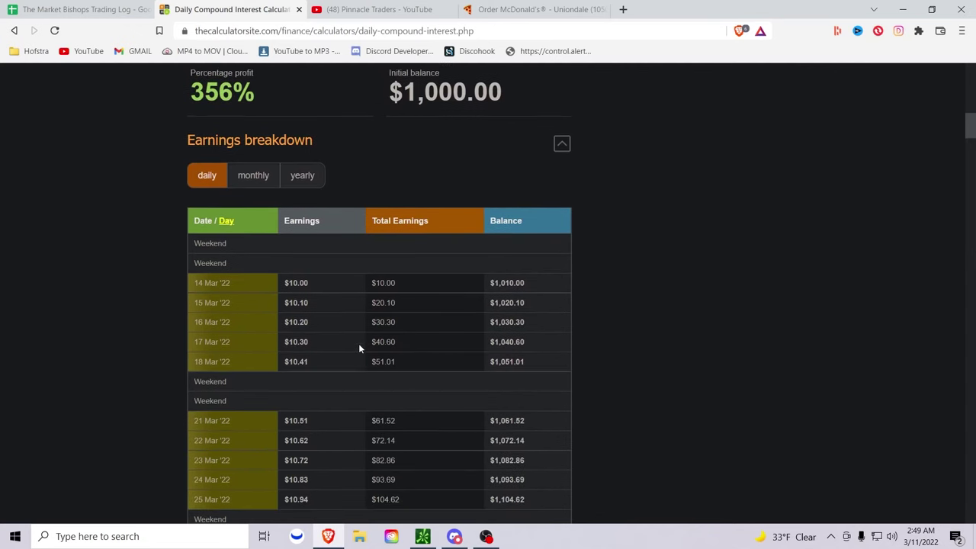
scroll(360, 348, "down", 1)
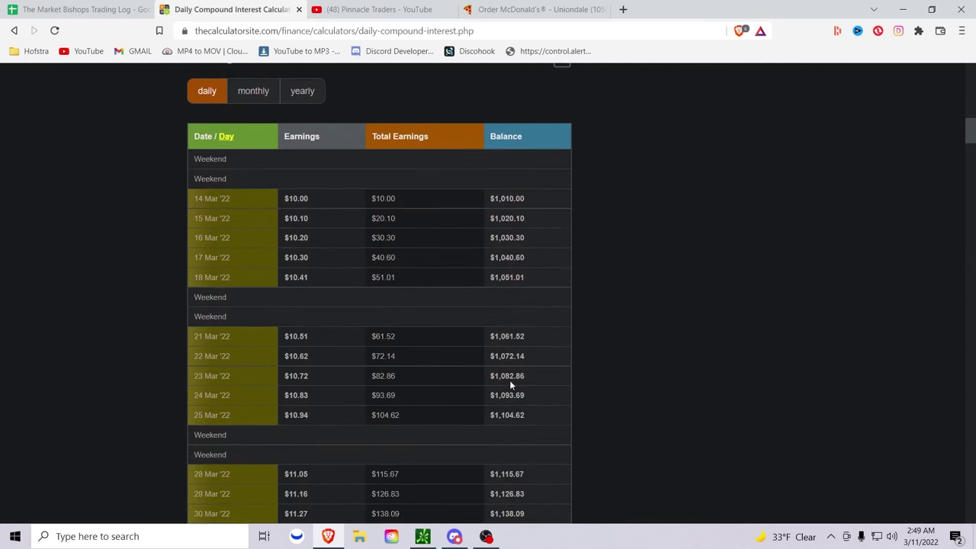
left_click(257, 92)
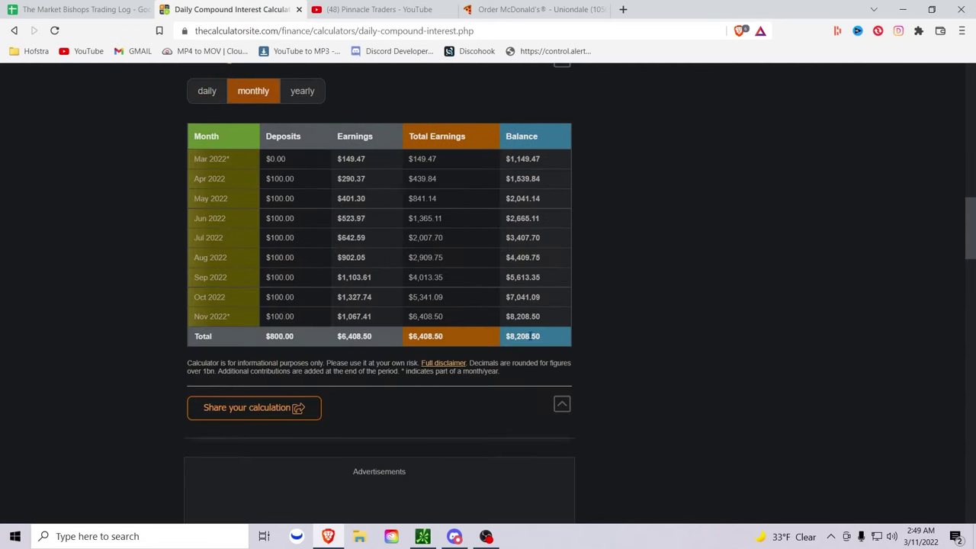
scroll(526, 338, "up", 4)
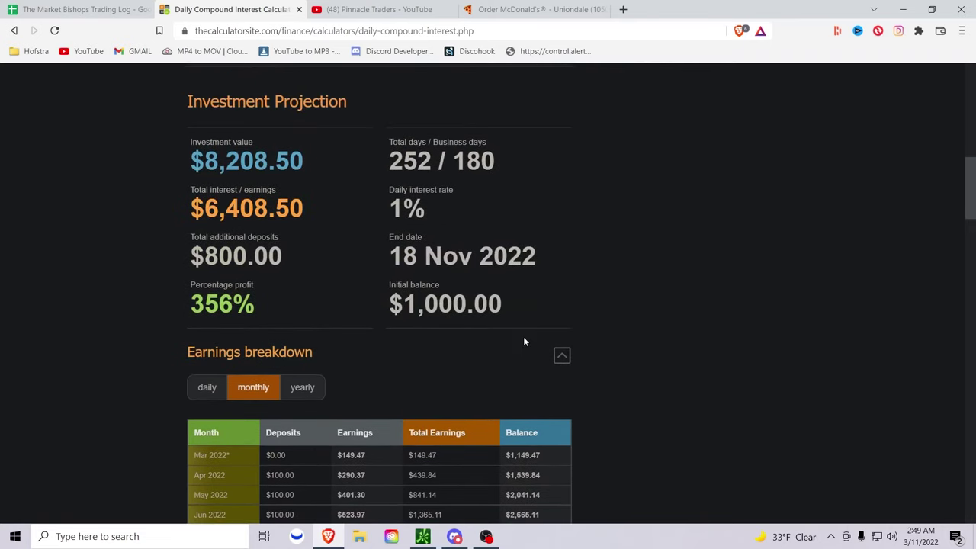
scroll(524, 359, "down", 4)
double_click(523, 293)
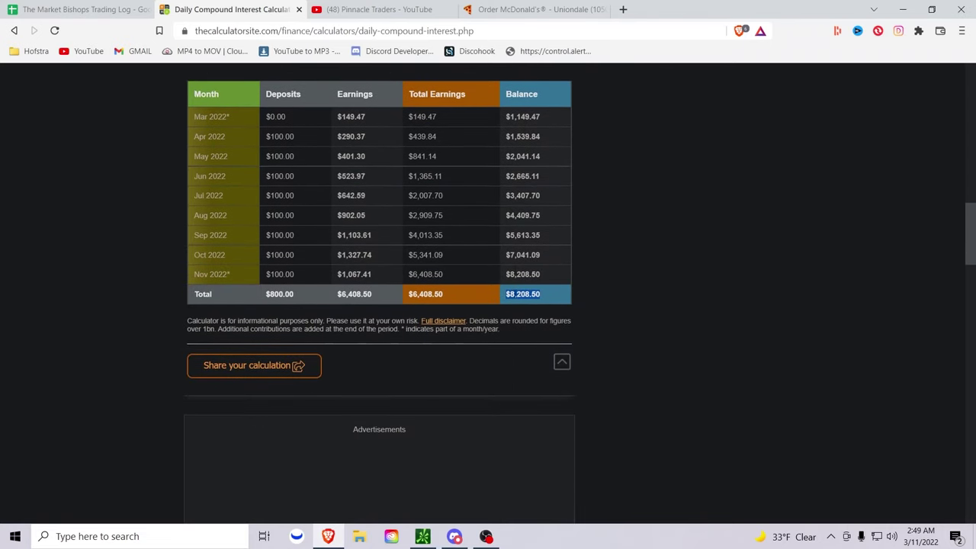
scroll(332, 193, "up", 10)
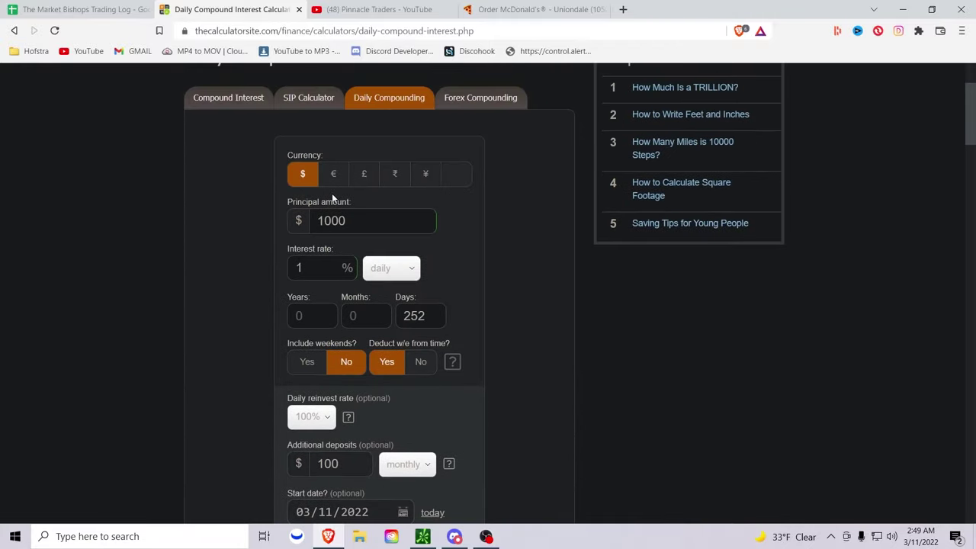
scroll(313, 393, "down", 1)
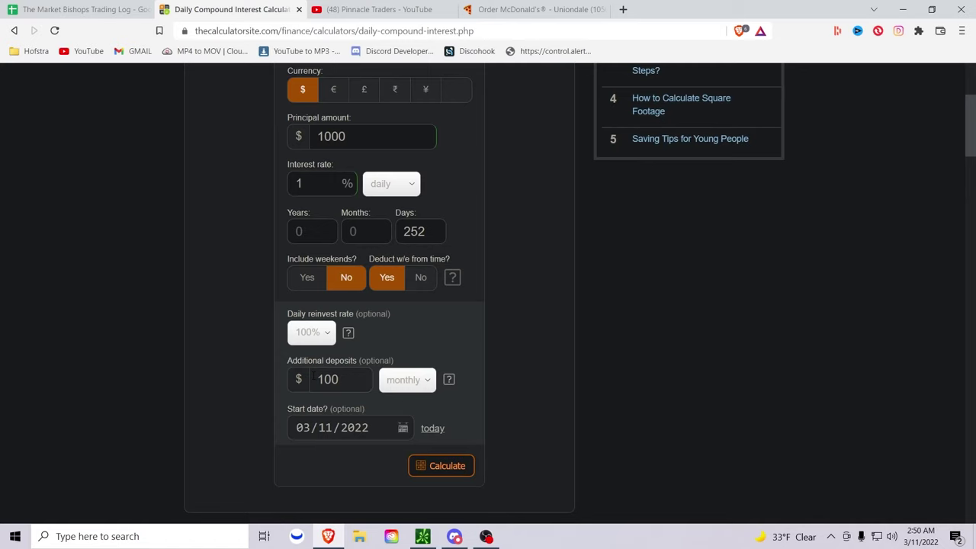
left_click(289, 138)
type("500")
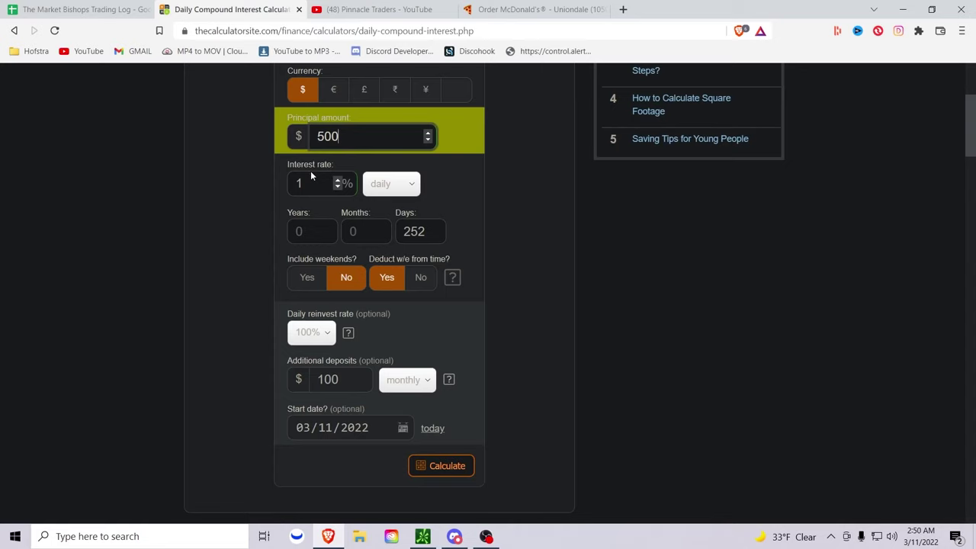
key("Tab")
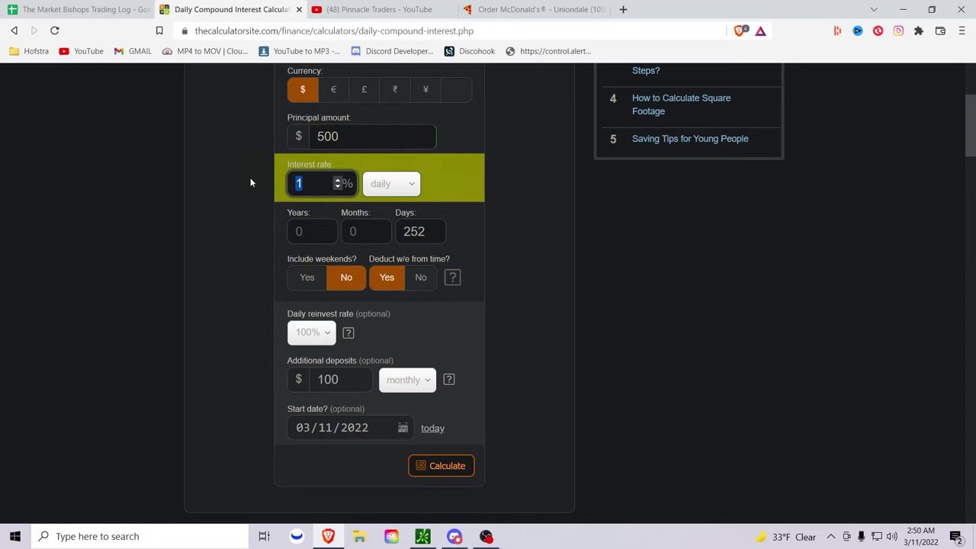
type("3")
key("Tab")
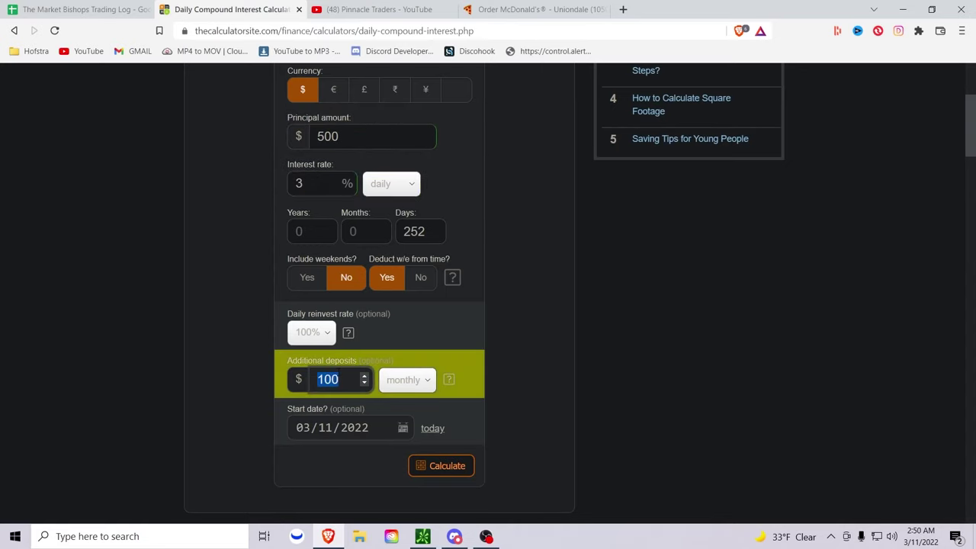
key("Right")
key("BackSpace")
left_click(538, 383)
left_click(447, 468)
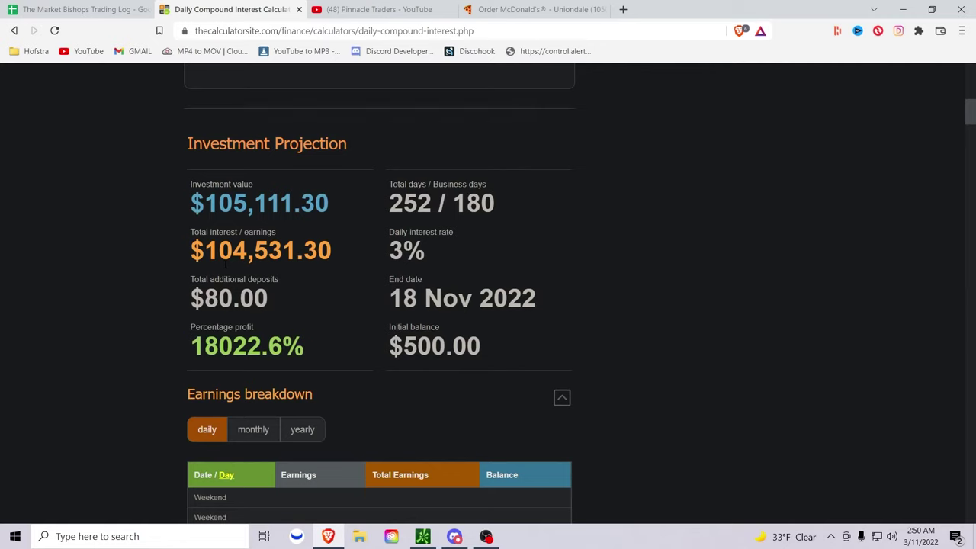
left_click_drag(204, 251, 232, 251)
left_click_drag(204, 202, 294, 202)
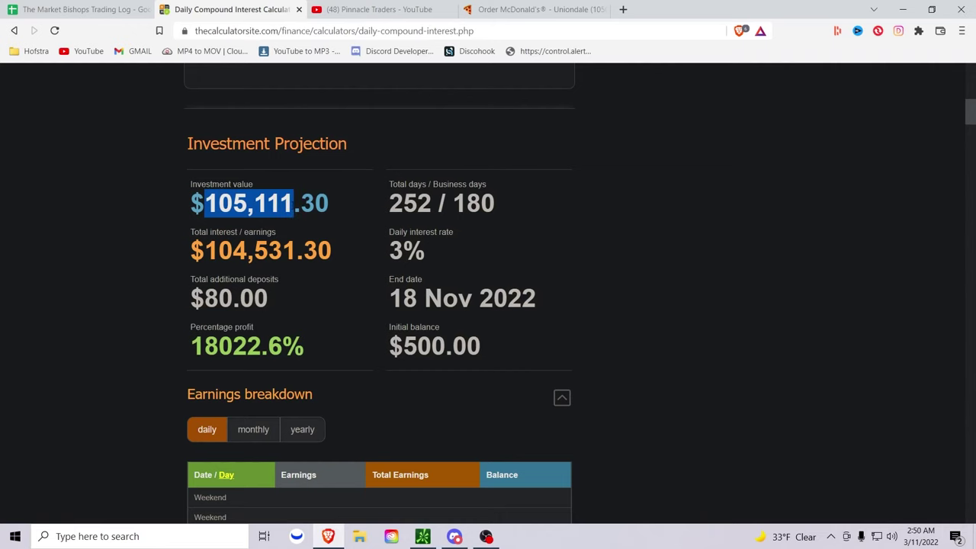
scroll(339, 206, "down", 2)
left_click(274, 298)
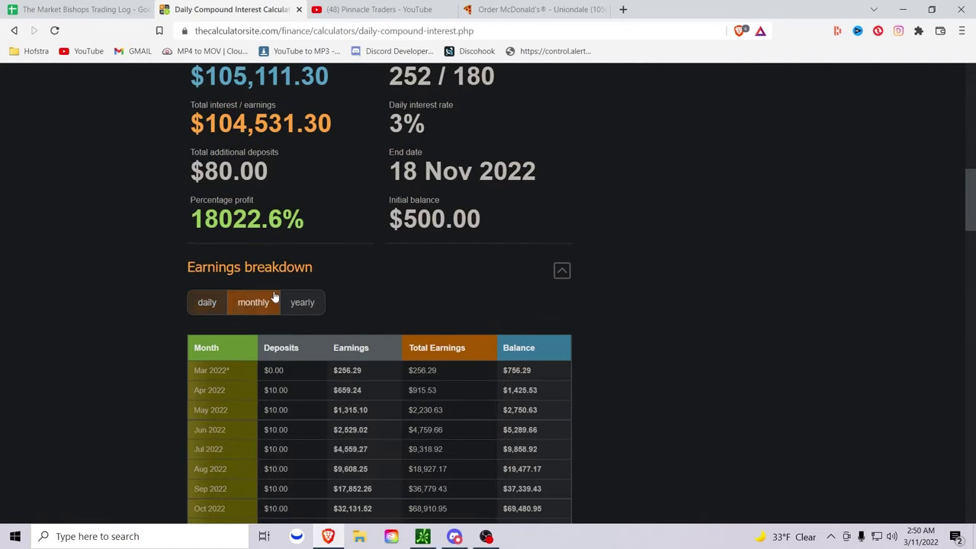
scroll(274, 298, "up", 2)
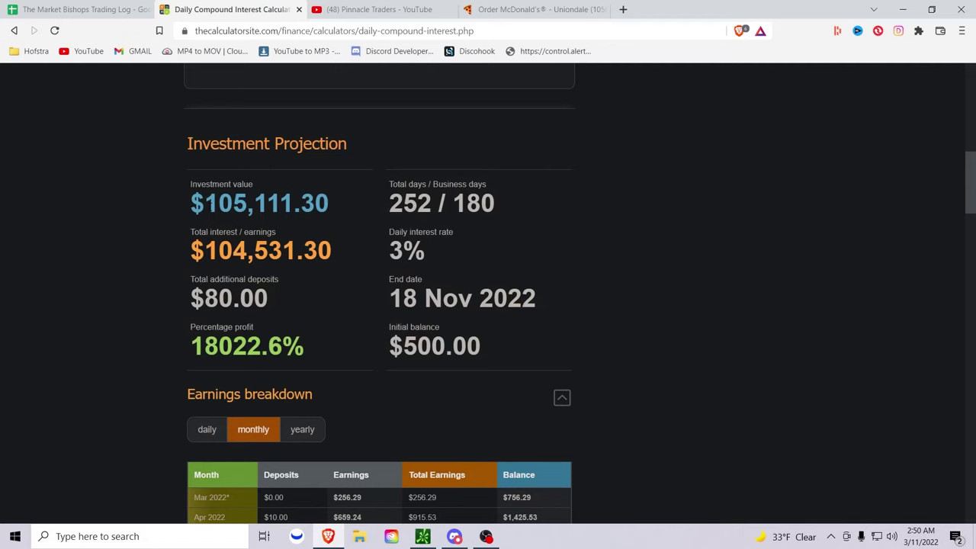
left_click_drag(205, 202, 294, 202)
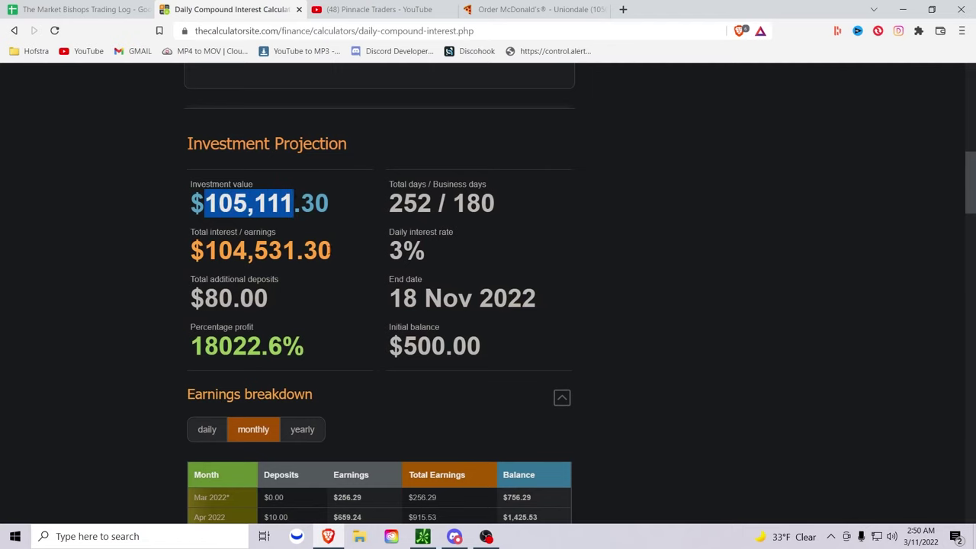
scroll(343, 253, "up", 5)
scroll(360, 312, "up", 1)
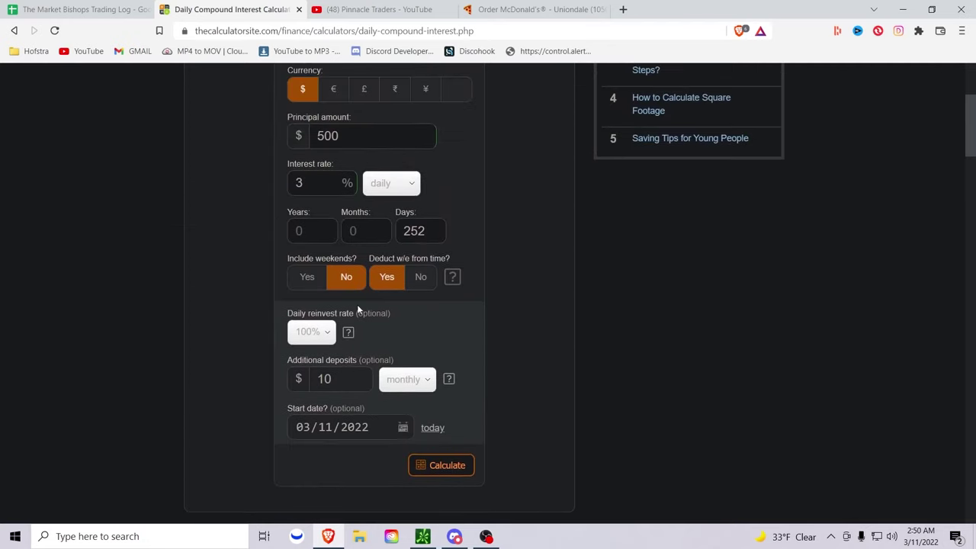
scroll(473, 215, "down", 3)
scroll(373, 206, "up", 1)
scroll(374, 206, "up", 1)
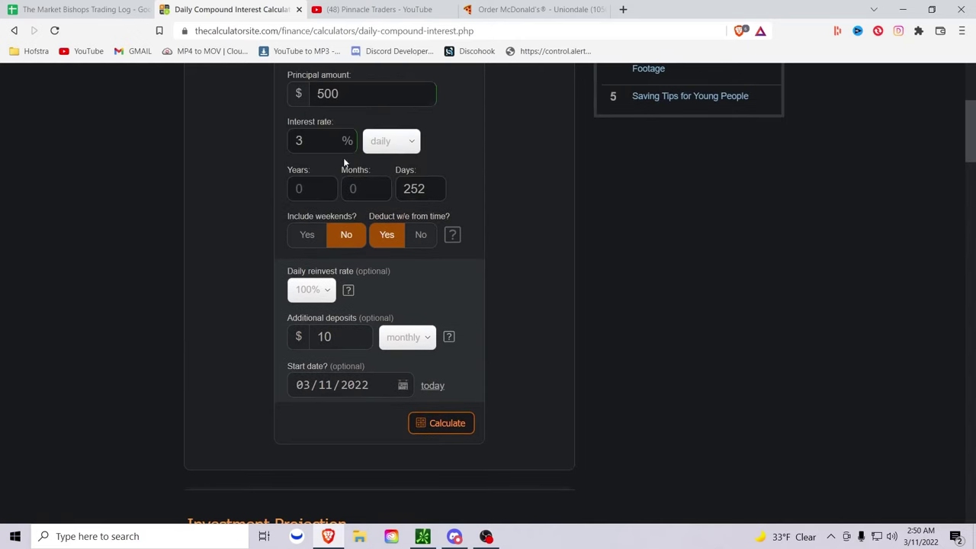
scroll(264, 343, "down", 2)
scroll(379, 289, "down", 1)
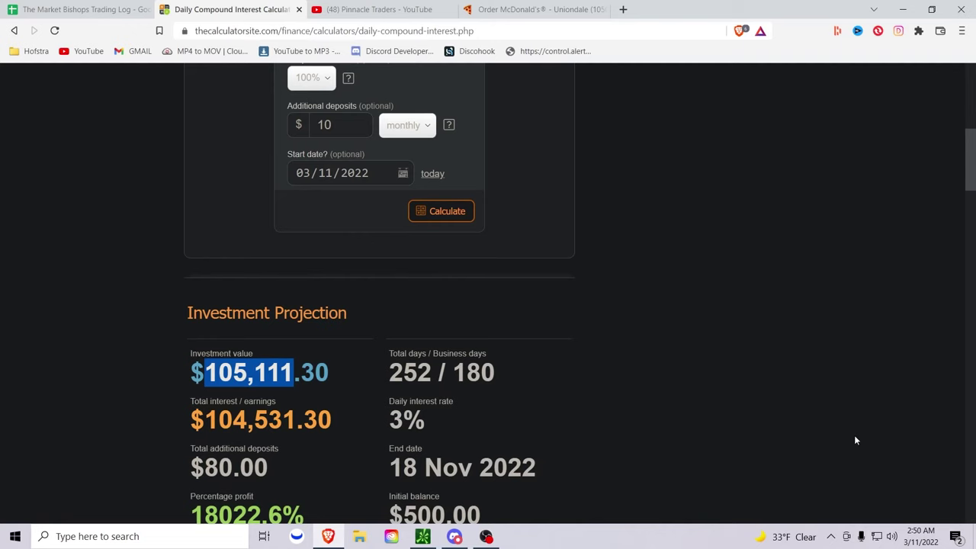
scroll(846, 438, "up", 4)
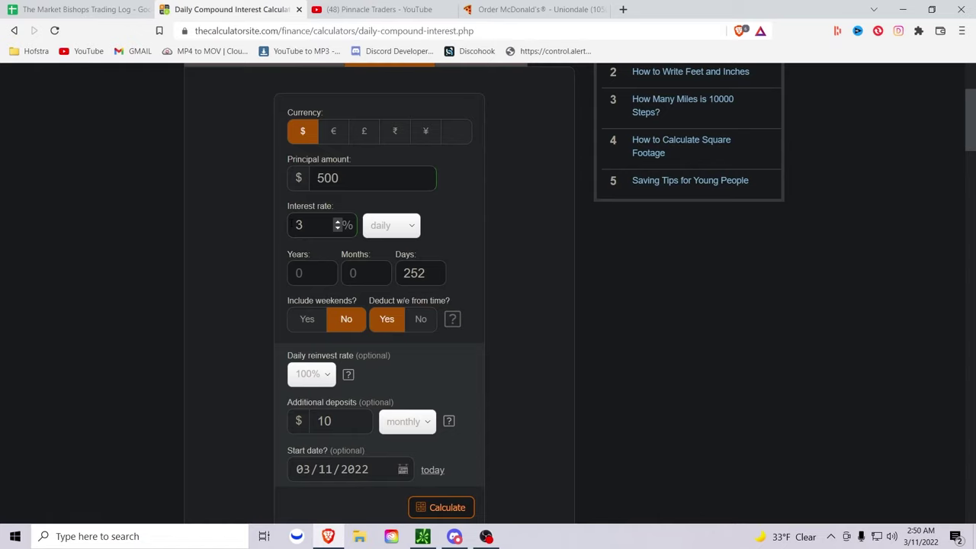
Step: Recalculate at a 2% rate, highlight the 17,825 total interest, then return to the McDonald's tab
scroll(364, 262, "down", 2)
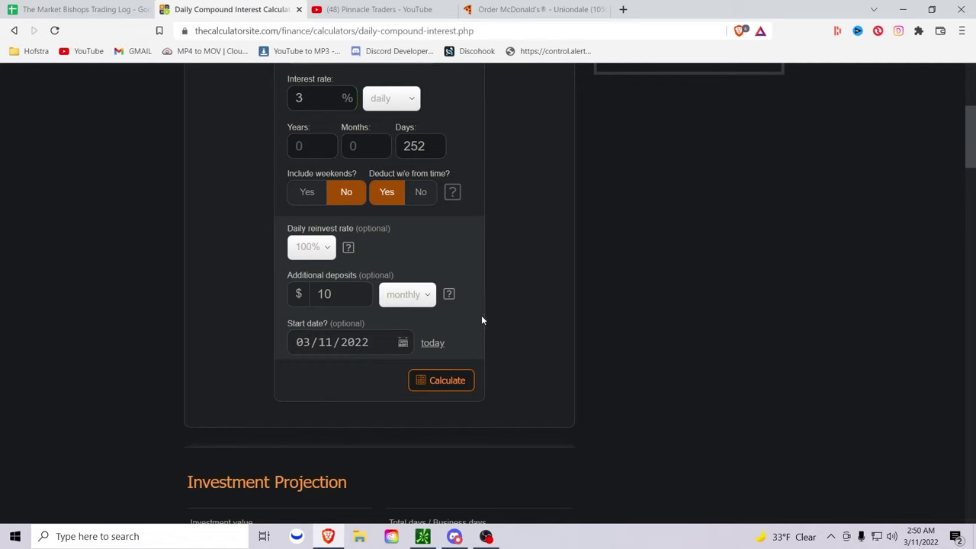
left_click(315, 100)
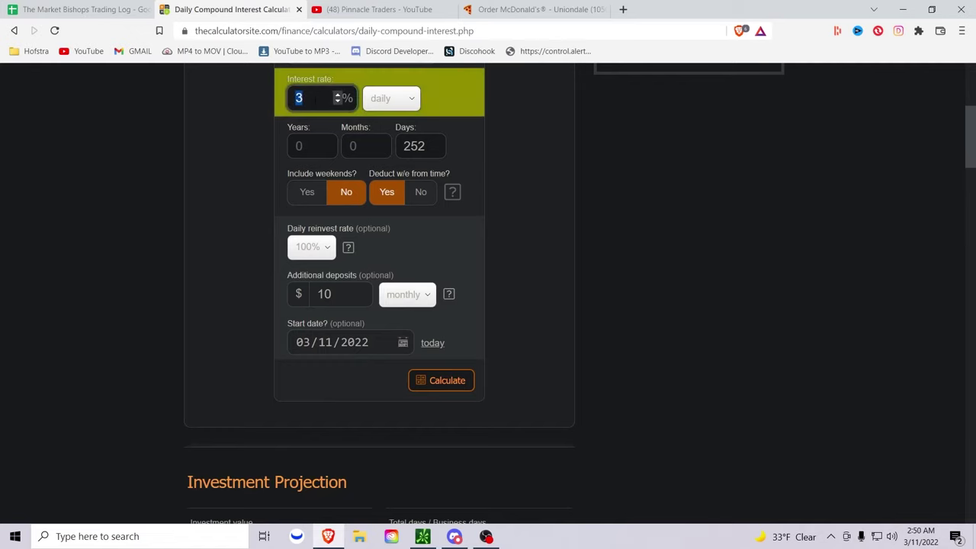
type("2")
left_click(428, 383)
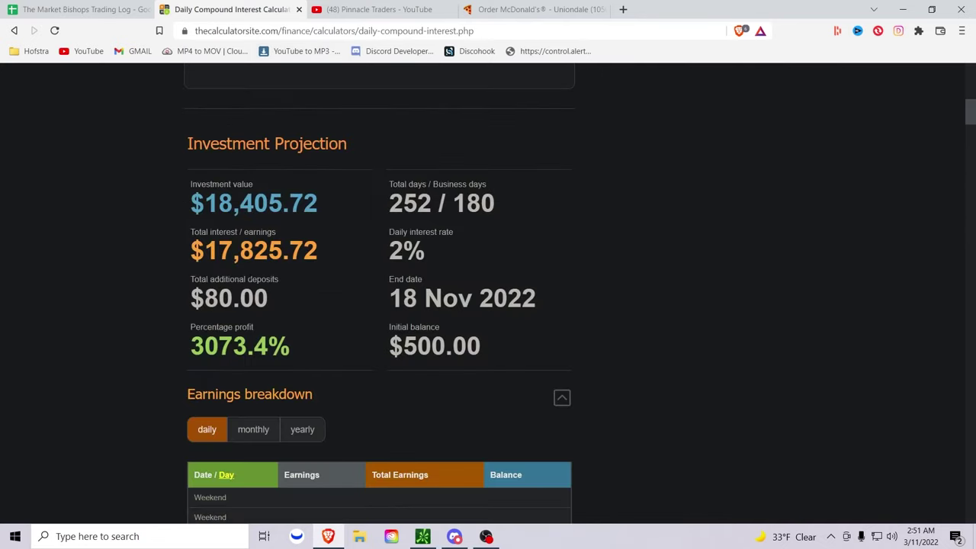
left_click_drag(211, 251, 283, 252)
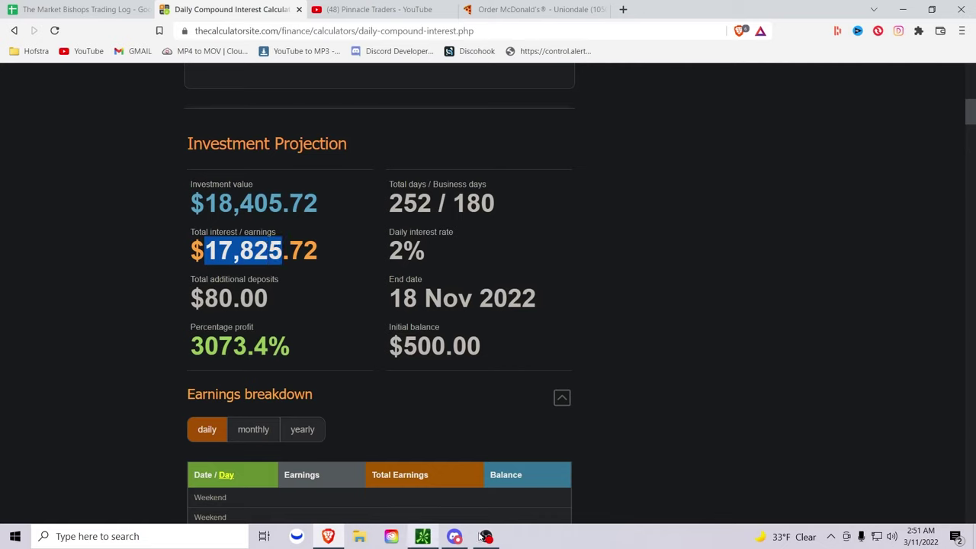
mouse_move(485, 537)
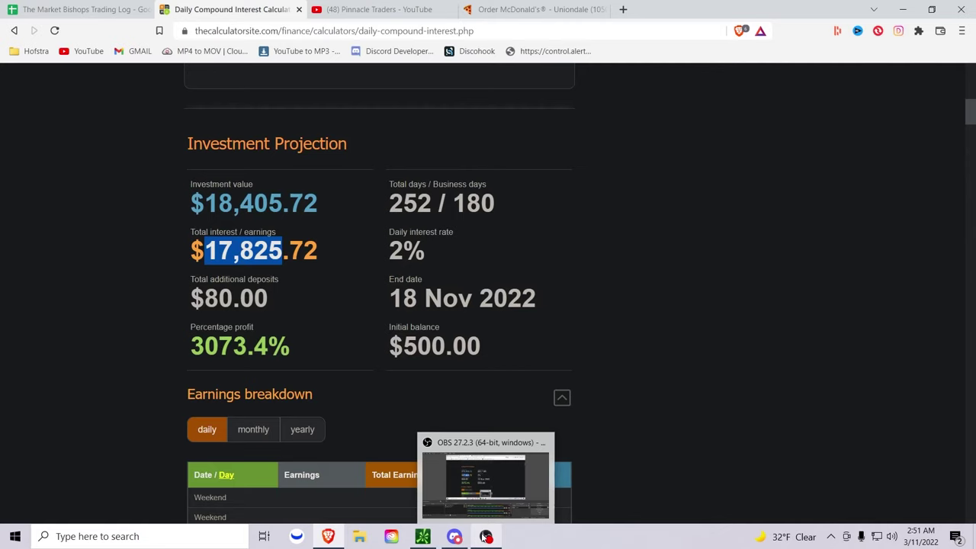
left_click(546, 6)
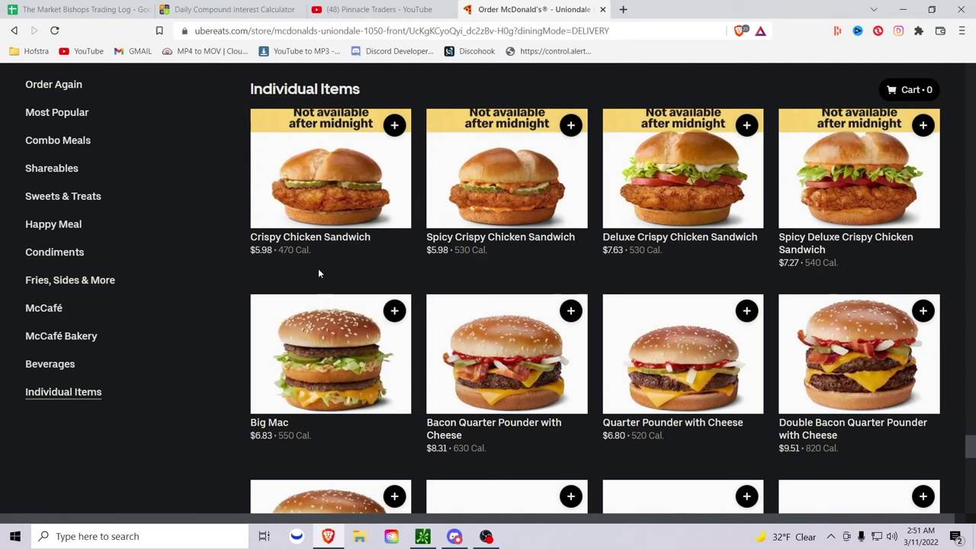
scroll(319, 276, "down", 3)
scroll(312, 260, "up", 3)
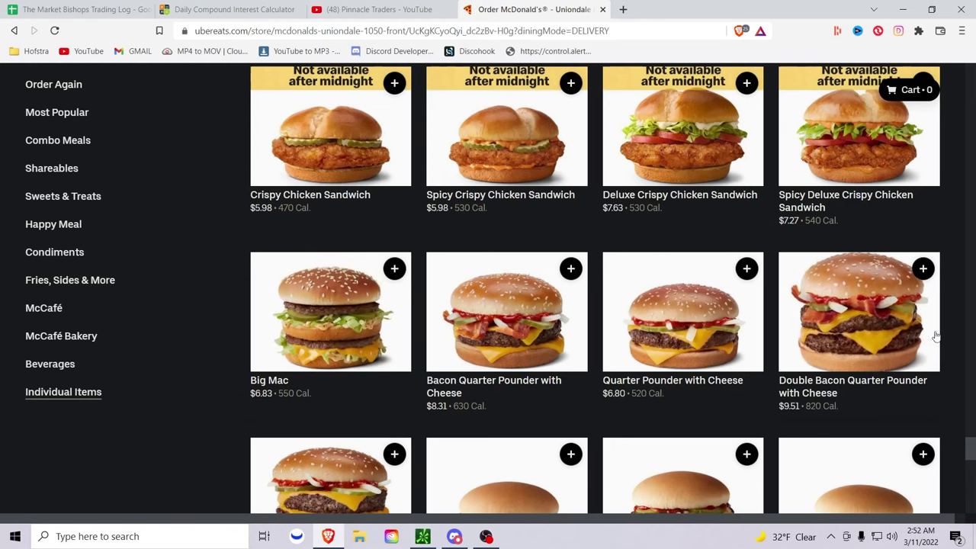
scroll(949, 318, "down", 2)
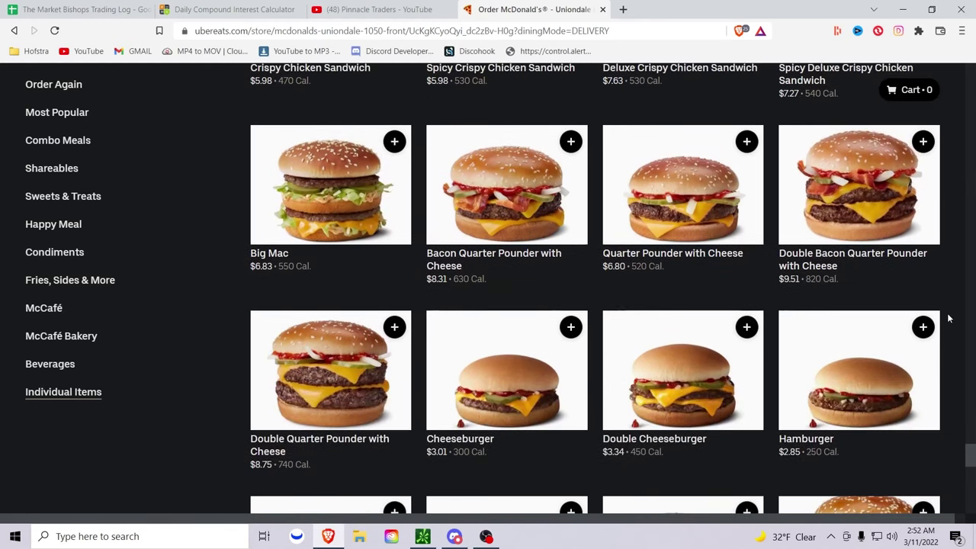
left_click(298, 349)
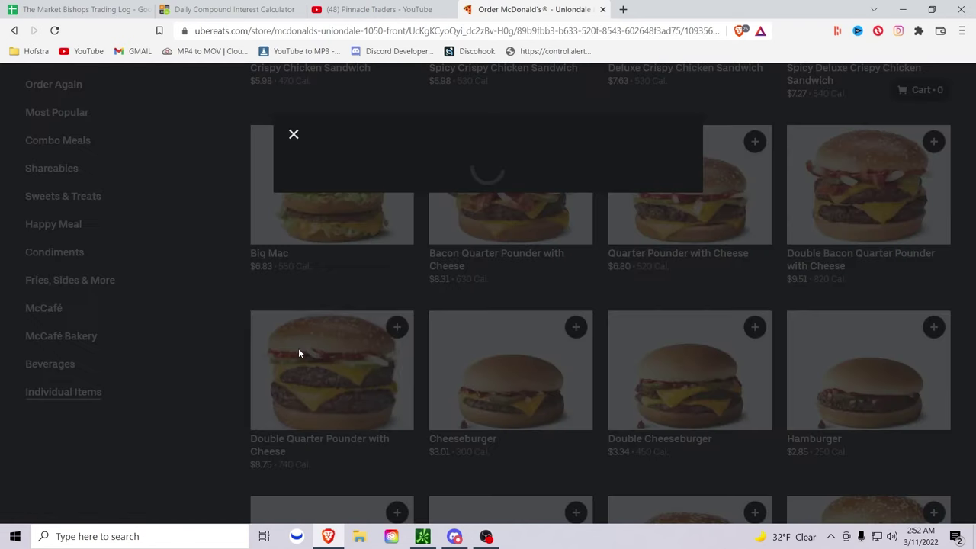
left_click(288, 134)
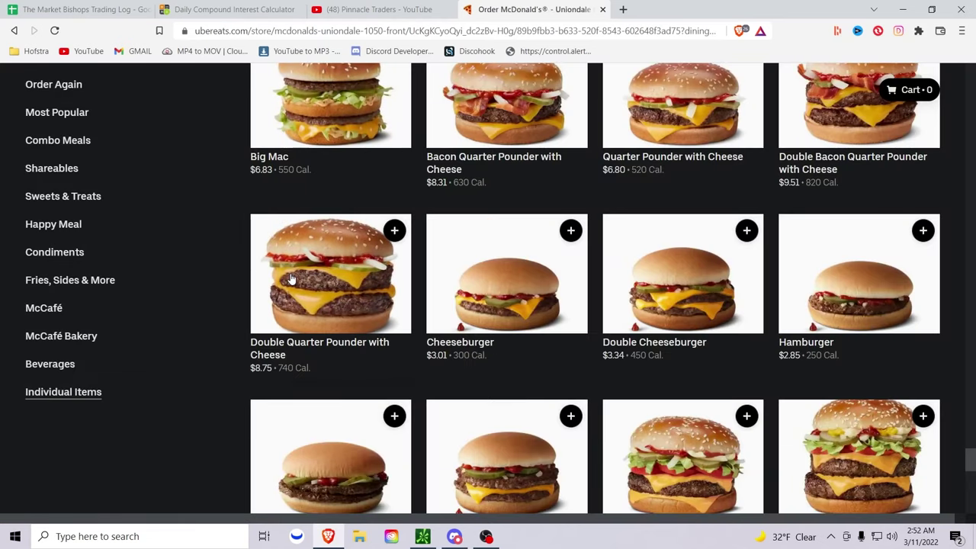
scroll(291, 280, "up", 1)
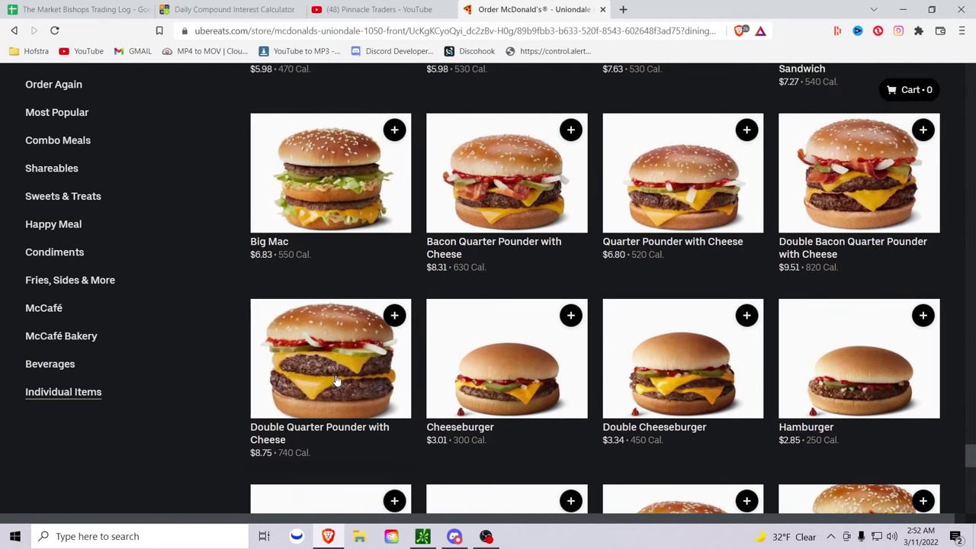
scroll(383, 324, "down", 1)
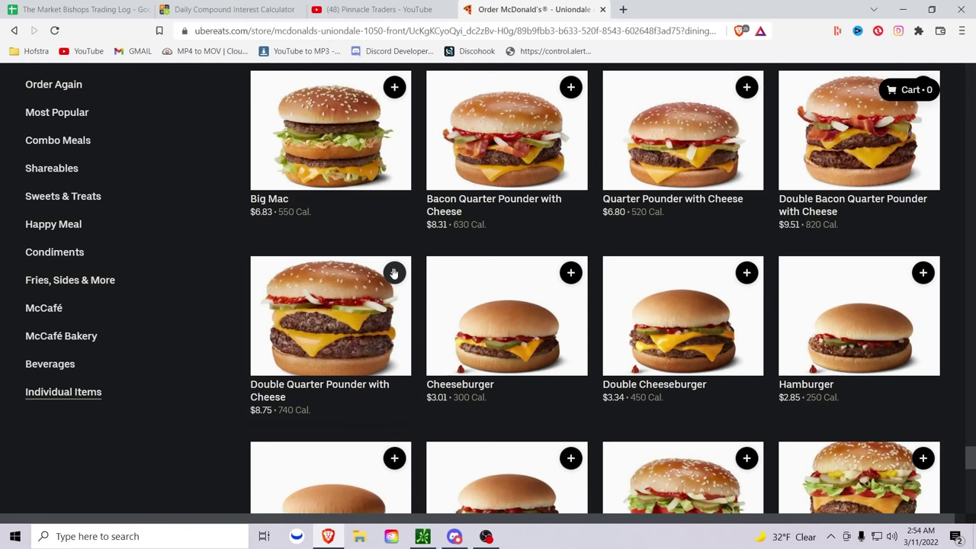
Step: Set the Double Quarter Pounder with Cheese quantity to 2 and add both to the order
left_click(394, 273)
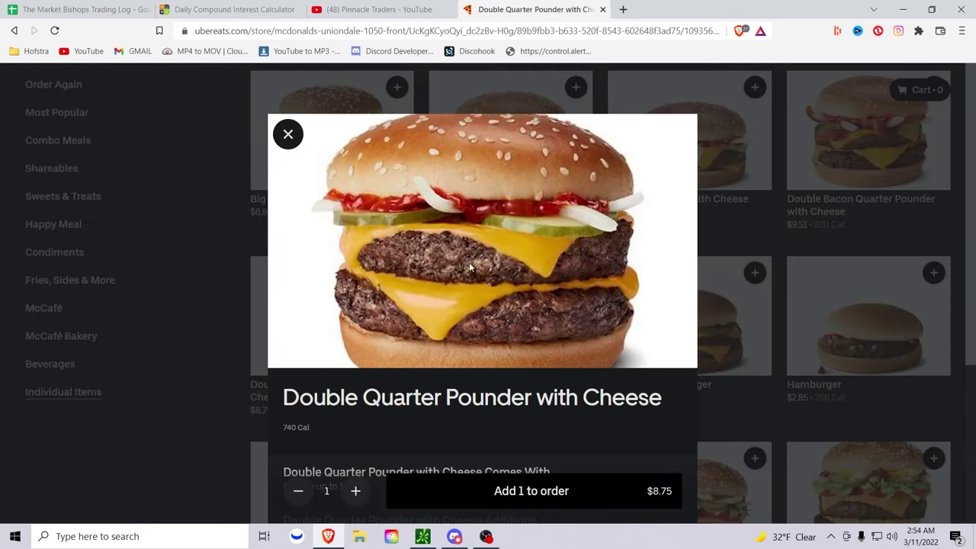
scroll(471, 267, "down", 3)
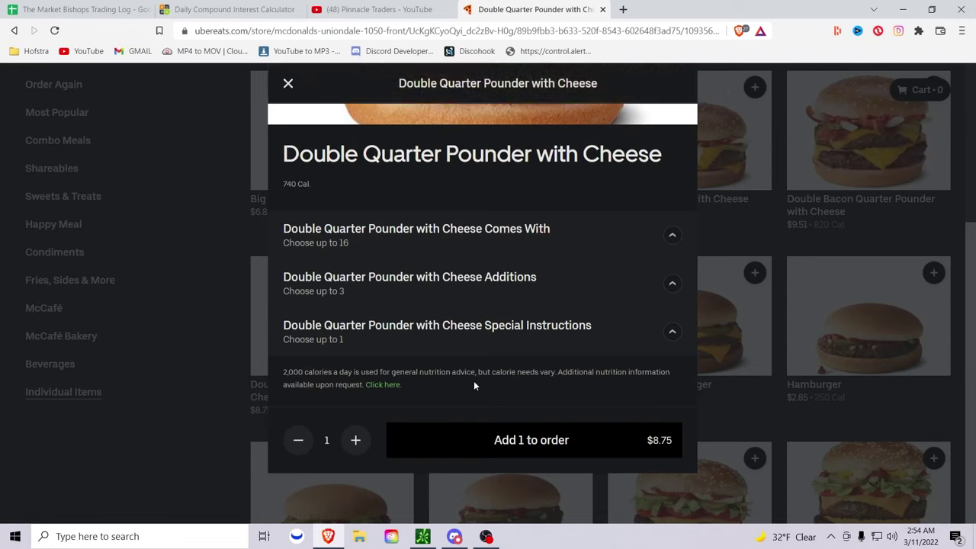
left_click(355, 441)
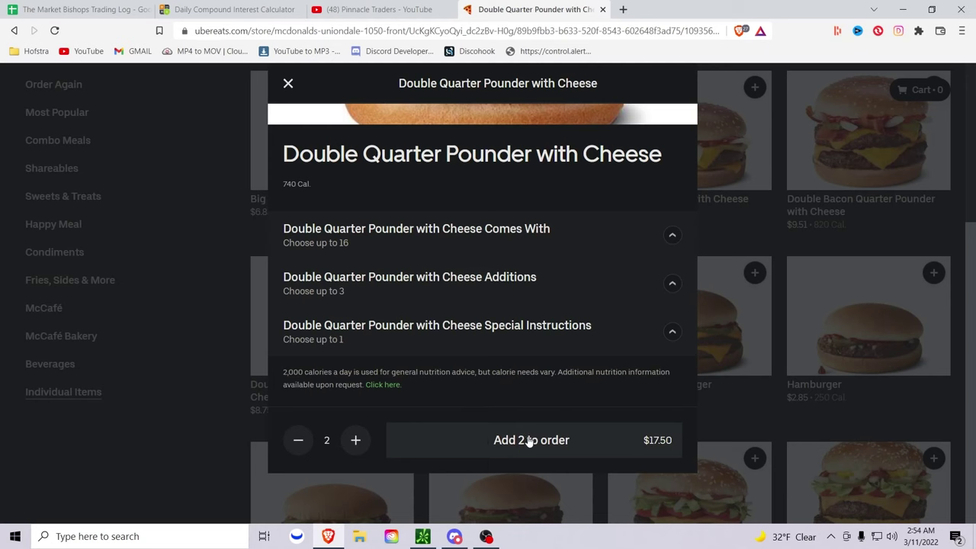
scroll(500, 295, "up", 3)
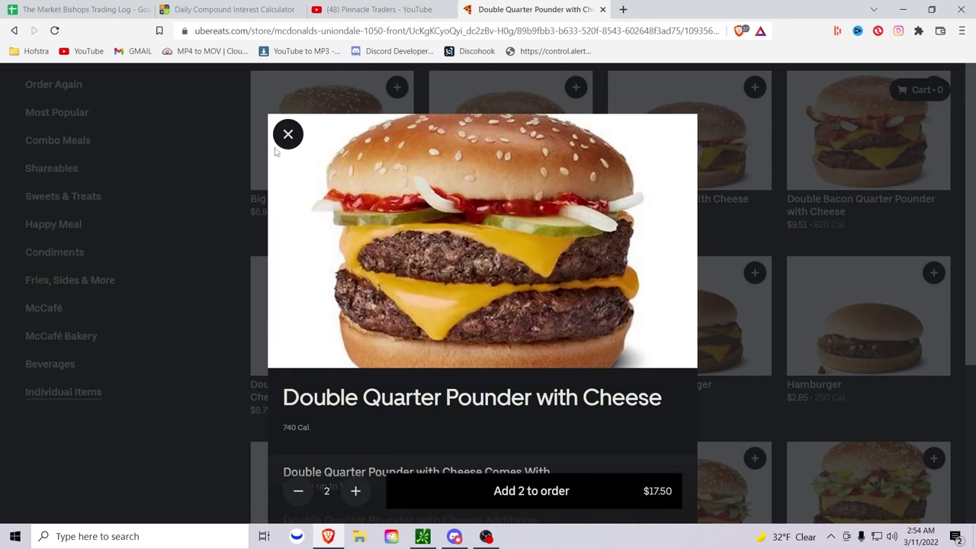
left_click(288, 134)
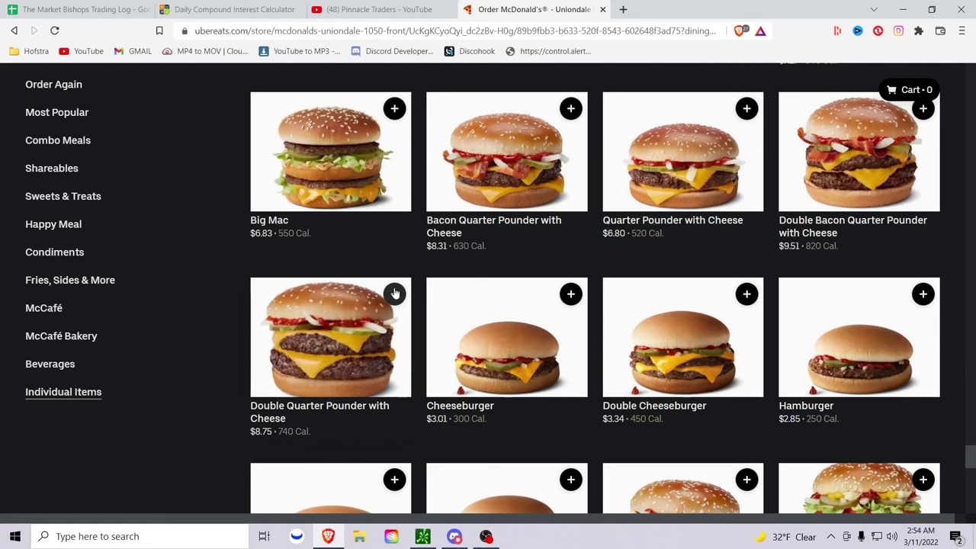
left_click(394, 294)
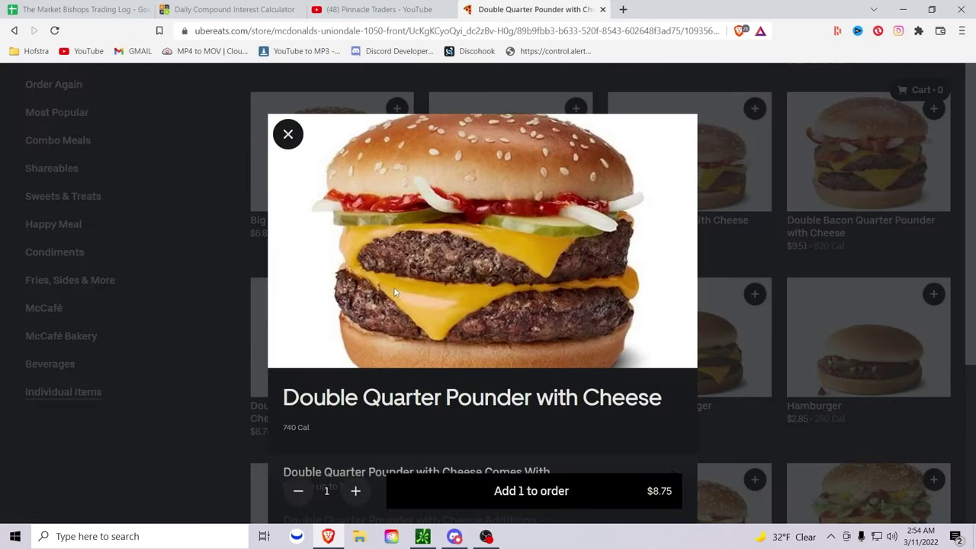
scroll(395, 292, "down", 3)
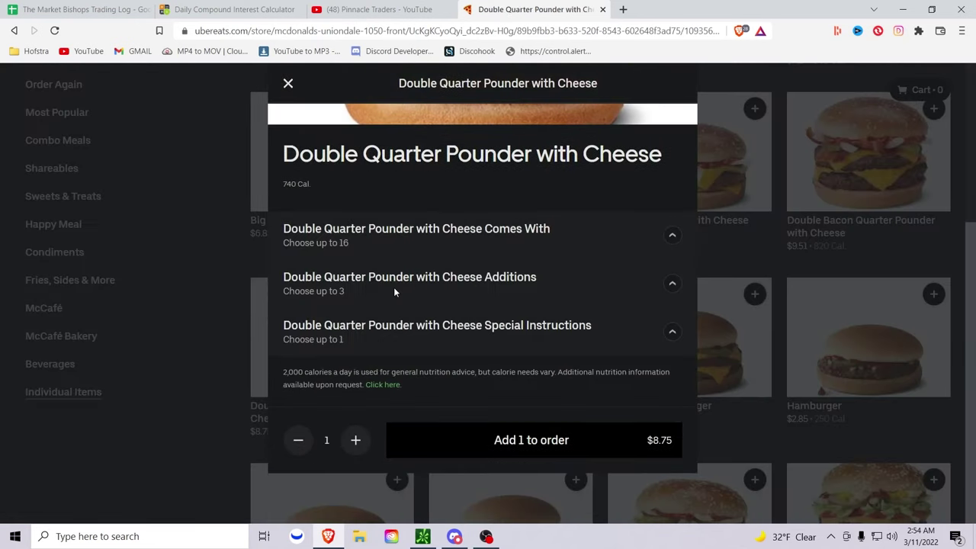
left_click(356, 440)
left_click(517, 444)
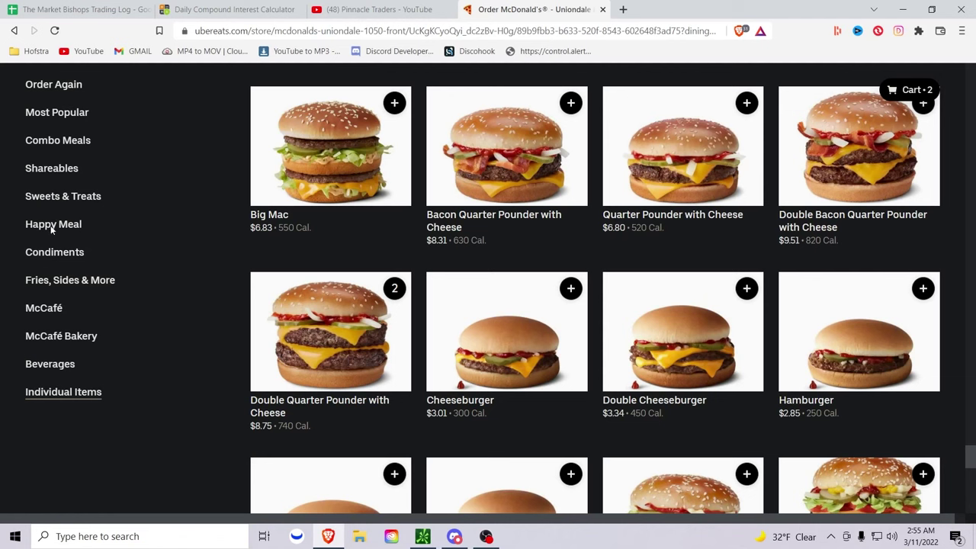
scroll(275, 312, "down", 10)
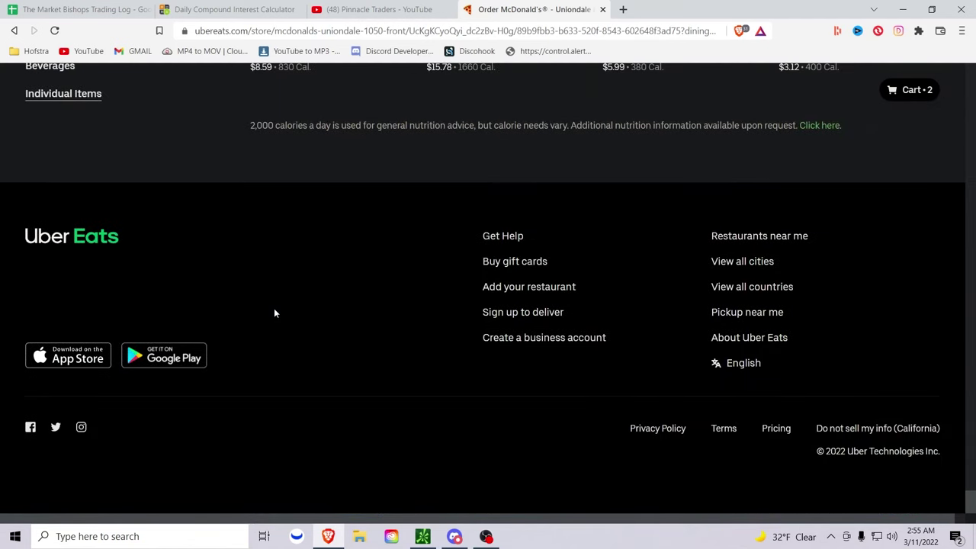
scroll(275, 313, "up", 4)
scroll(275, 313, "down", 1)
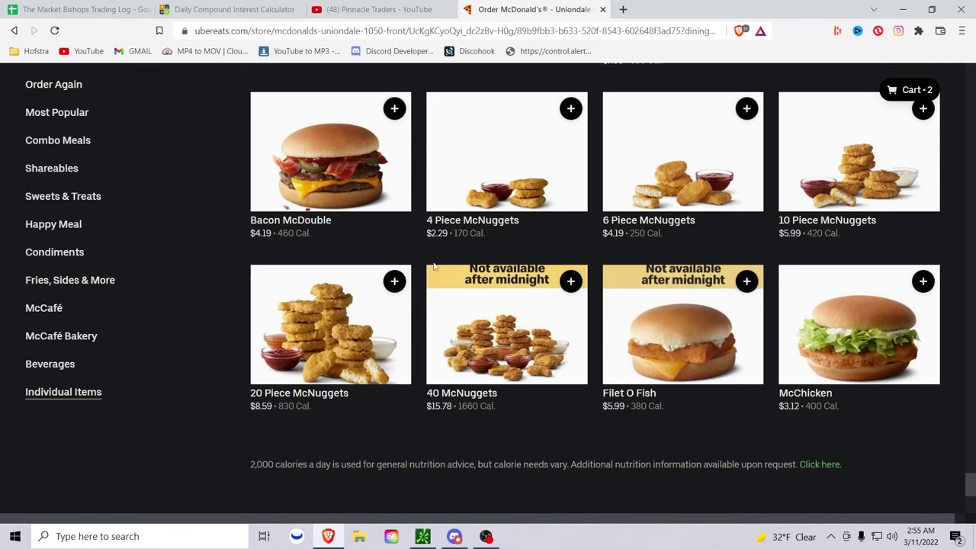
scroll(470, 301, "up", 10)
scroll(470, 303, "down", 10)
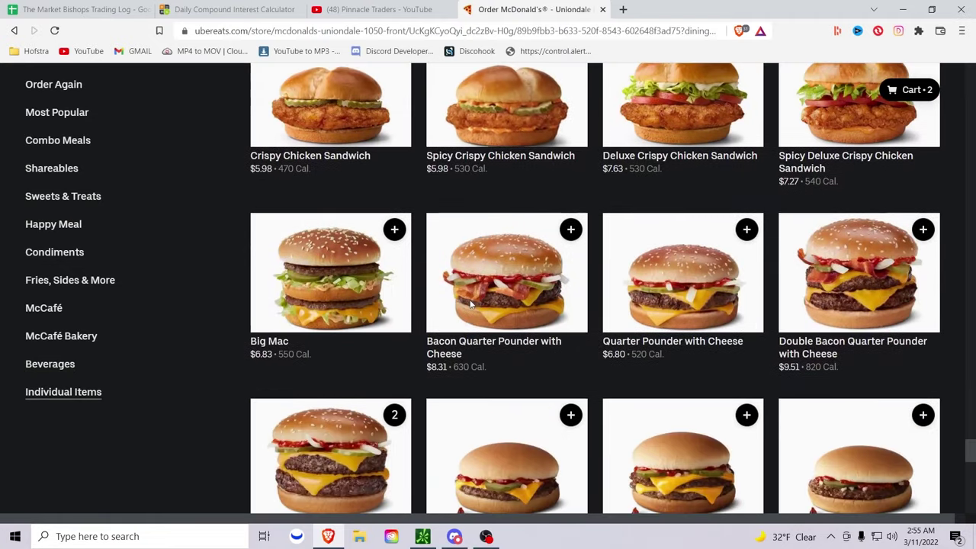
scroll(471, 305, "up", 6)
scroll(470, 305, "up", 6)
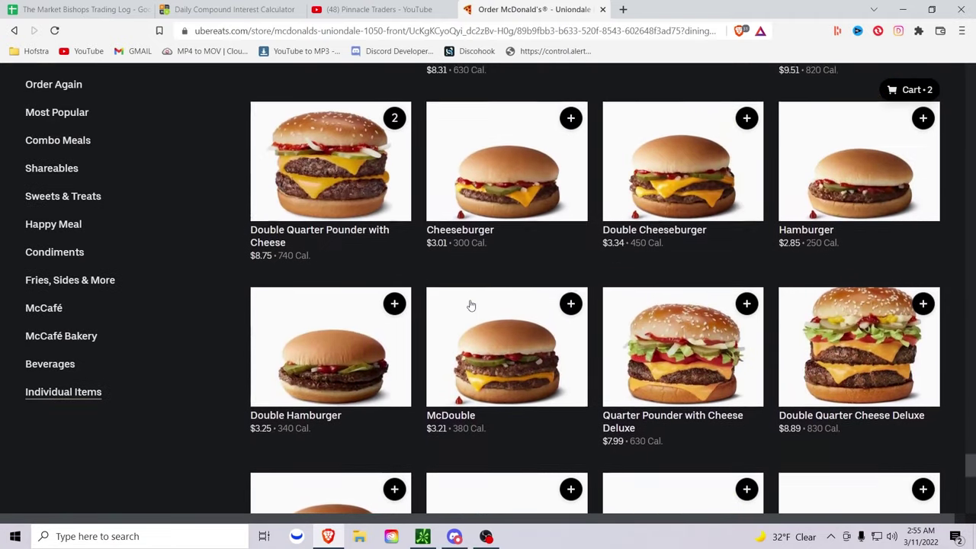
scroll(470, 305, "up", 12)
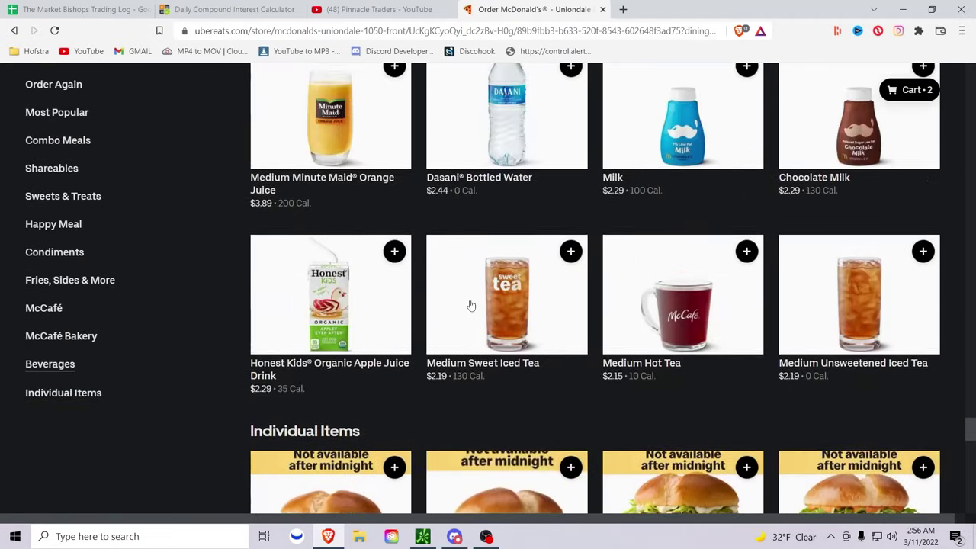
scroll(470, 303, "up", 12)
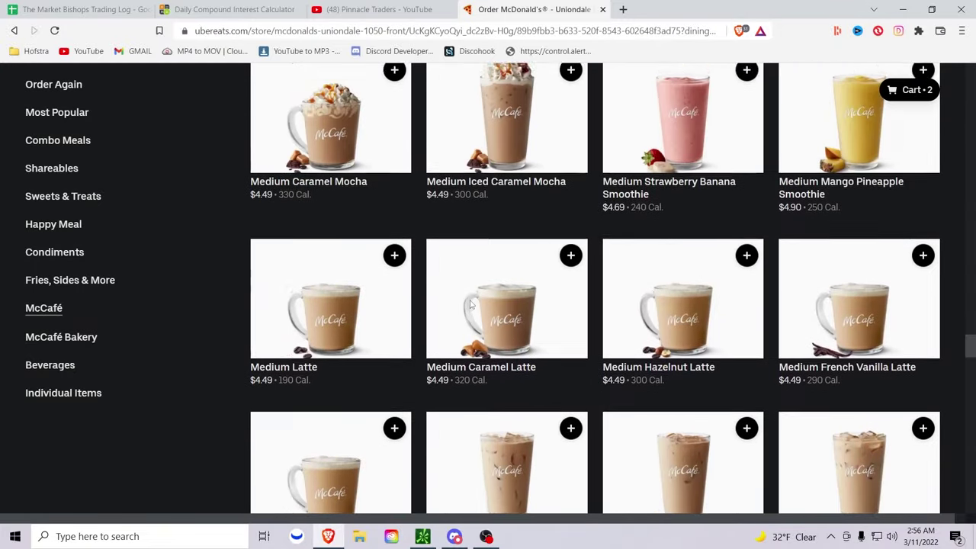
scroll(470, 305, "up", 3)
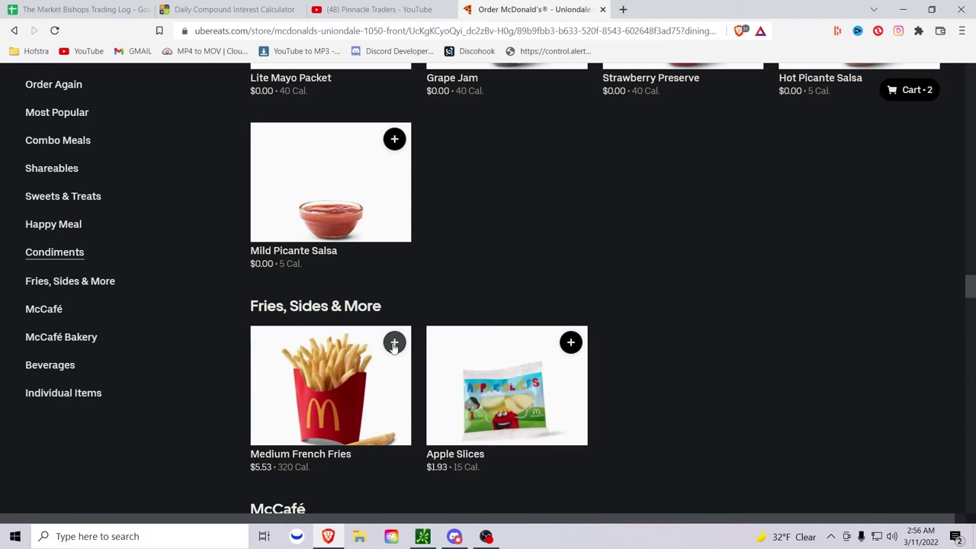
Step: Upgrade the Medium French Fries to Large French Fries with salt and add them to the order
left_click(395, 343)
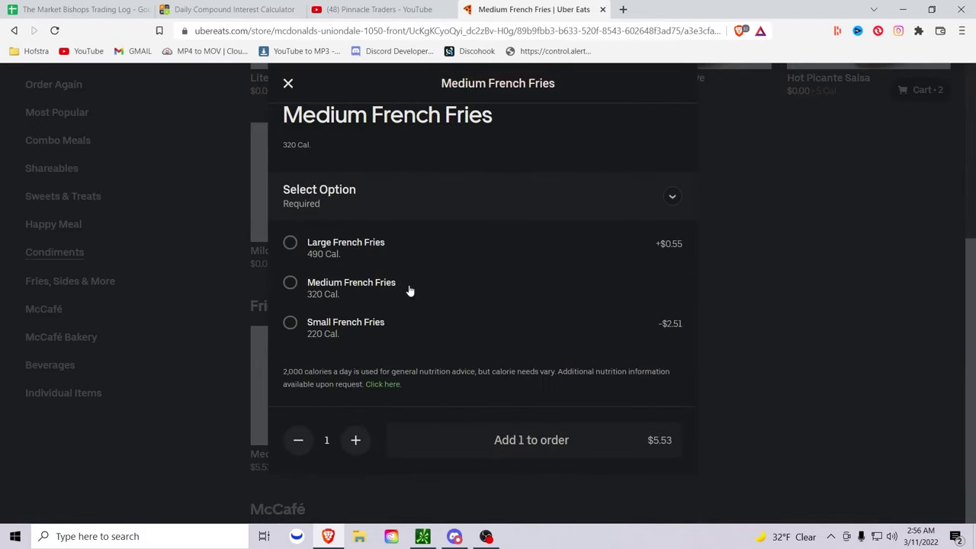
left_click(336, 253)
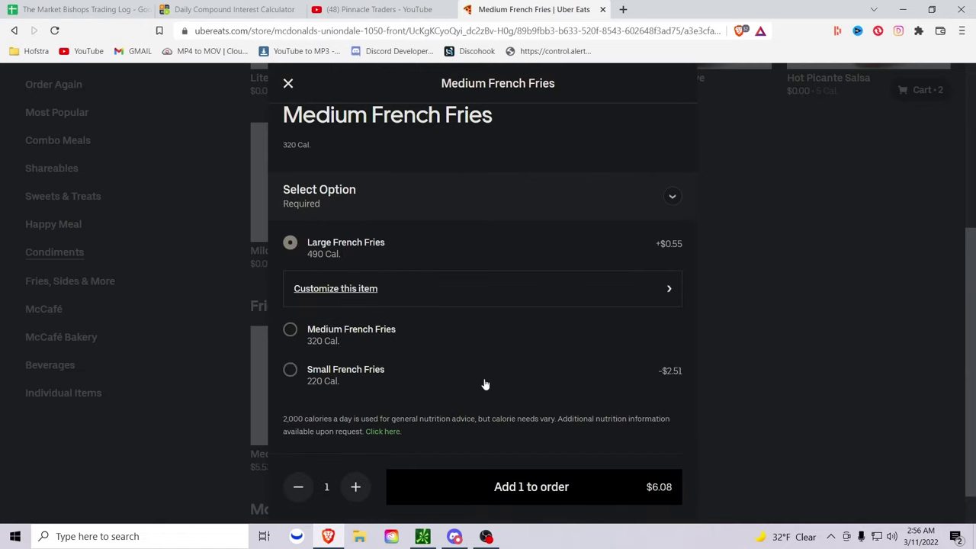
left_click(334, 290)
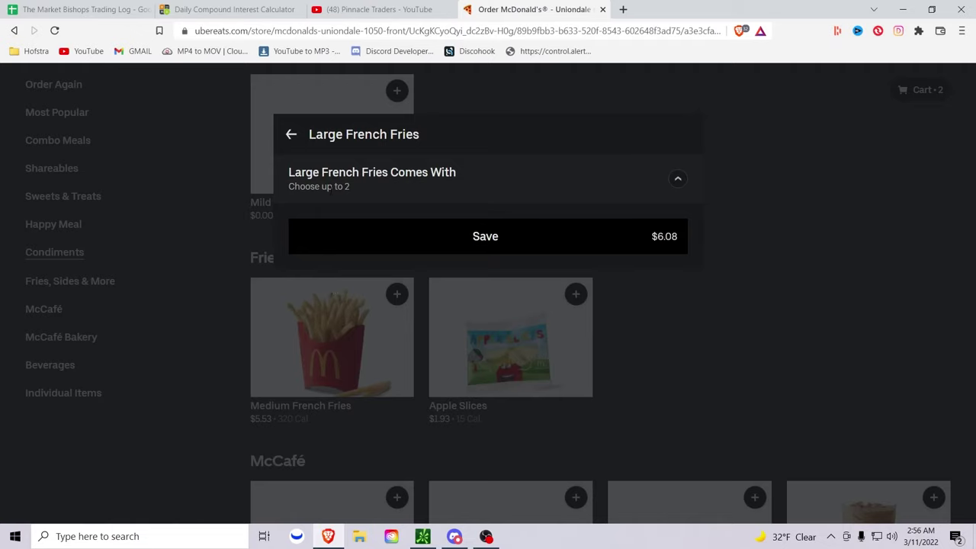
left_click(352, 230)
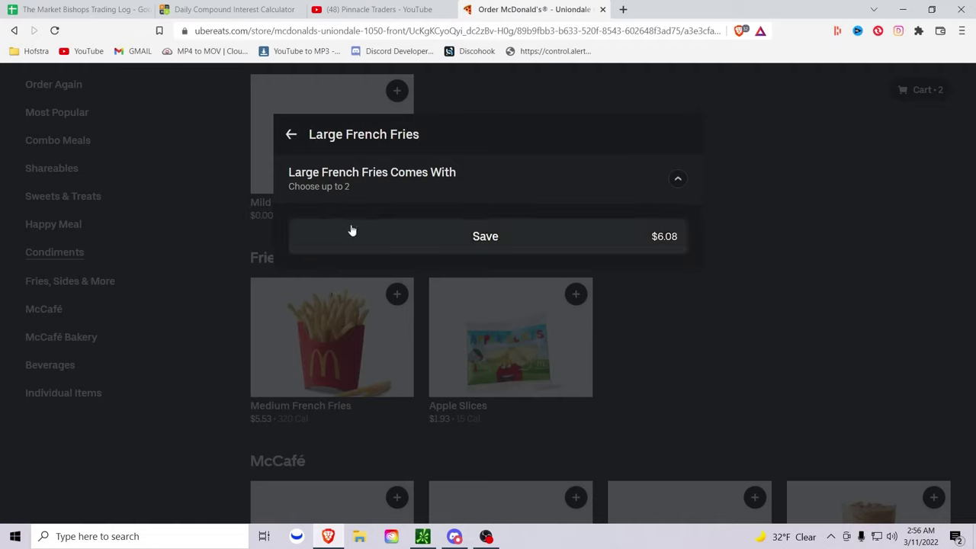
left_click(686, 183)
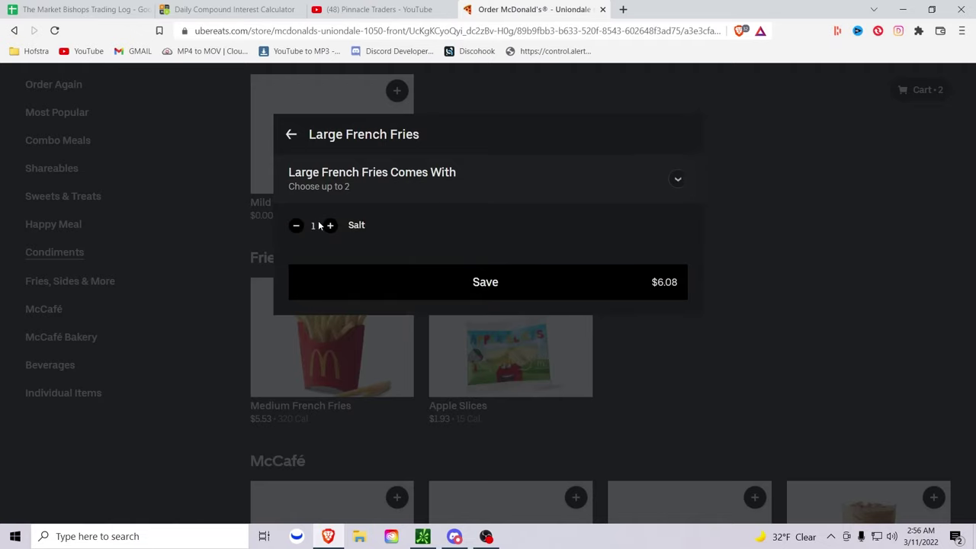
left_click(676, 190)
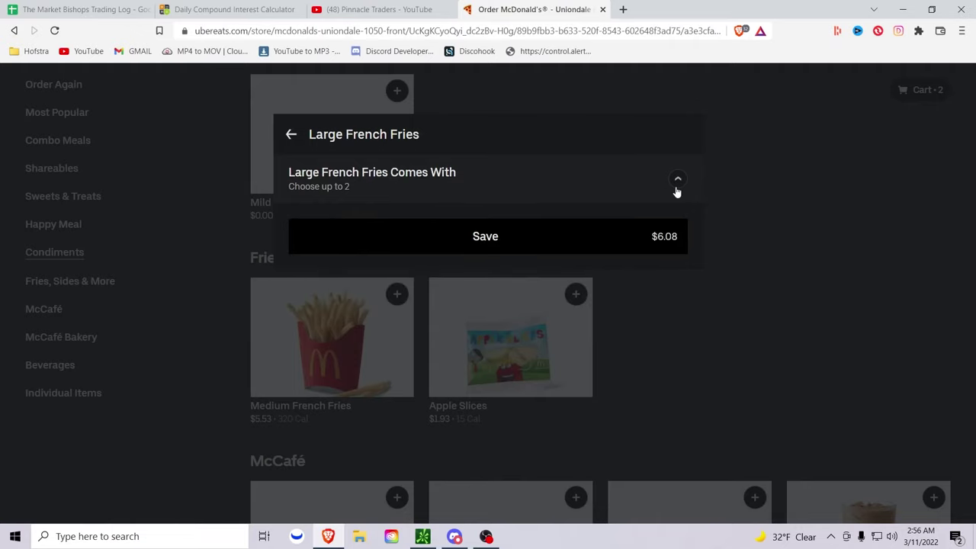
left_click(291, 136)
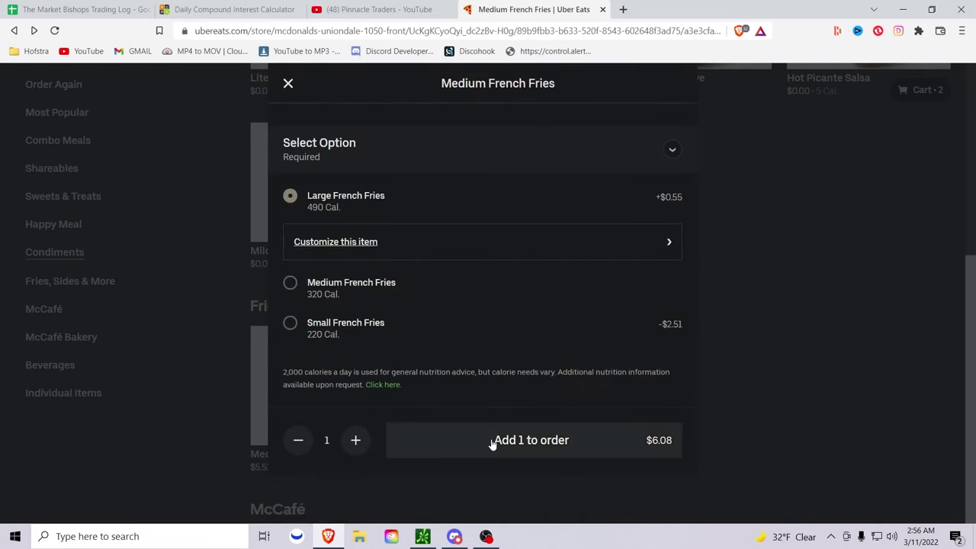
left_click(492, 441)
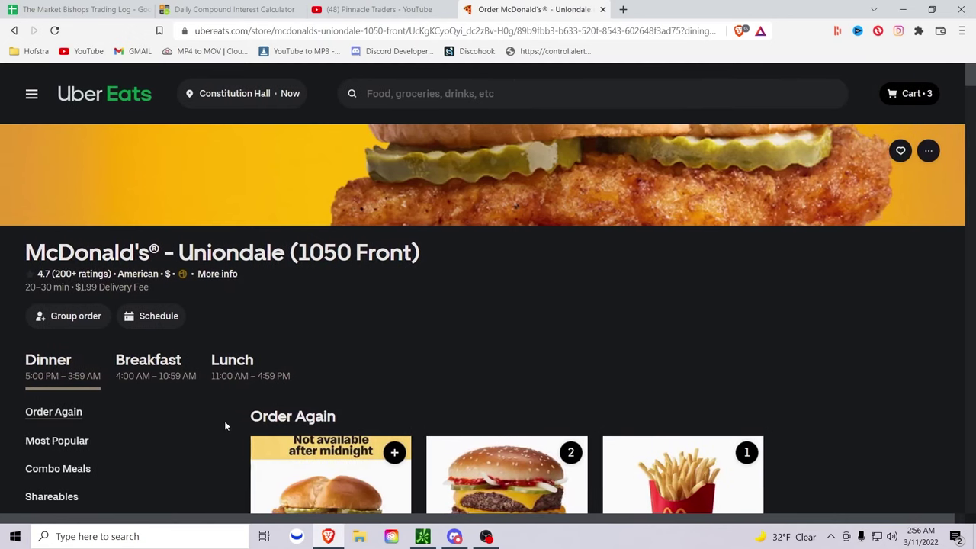
Step: Add three Ketchup Packets from the Condiments section to the cart
scroll(225, 425, "down", 5)
scroll(225, 425, "down", 5)
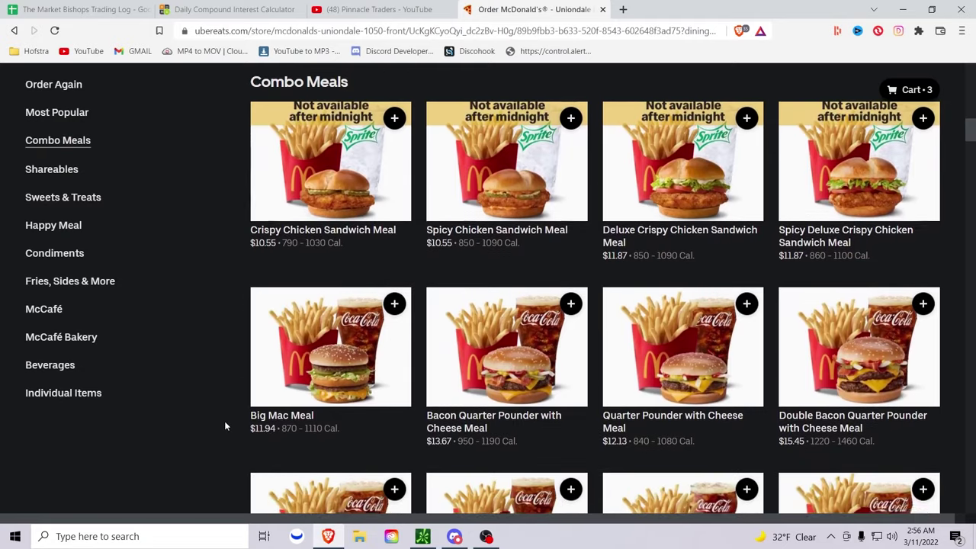
scroll(225, 426, "down", 5)
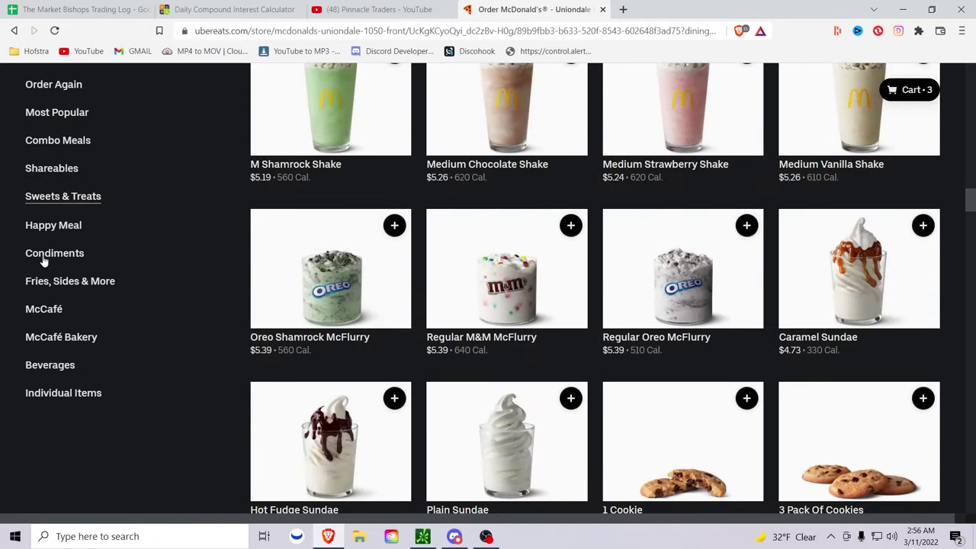
left_click(45, 254)
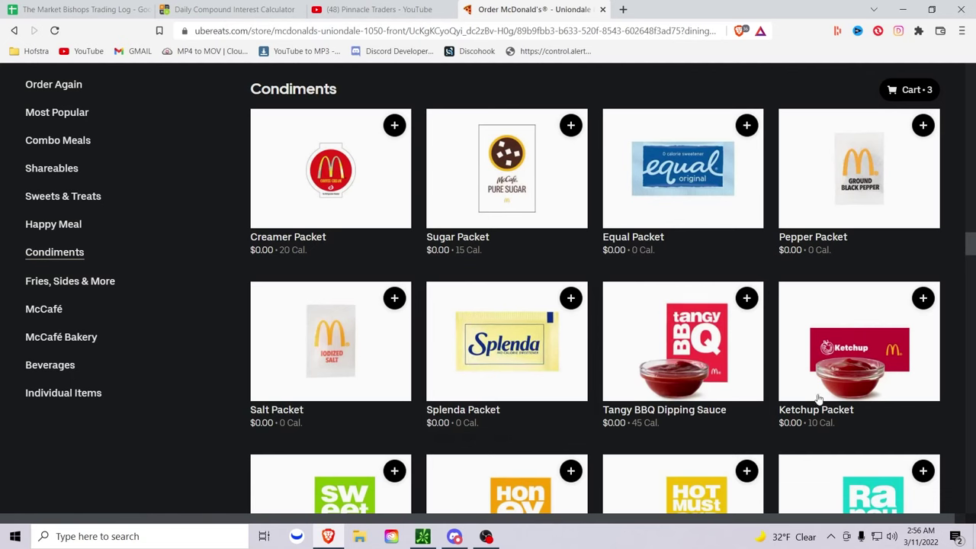
scroll(762, 373, "down", 2)
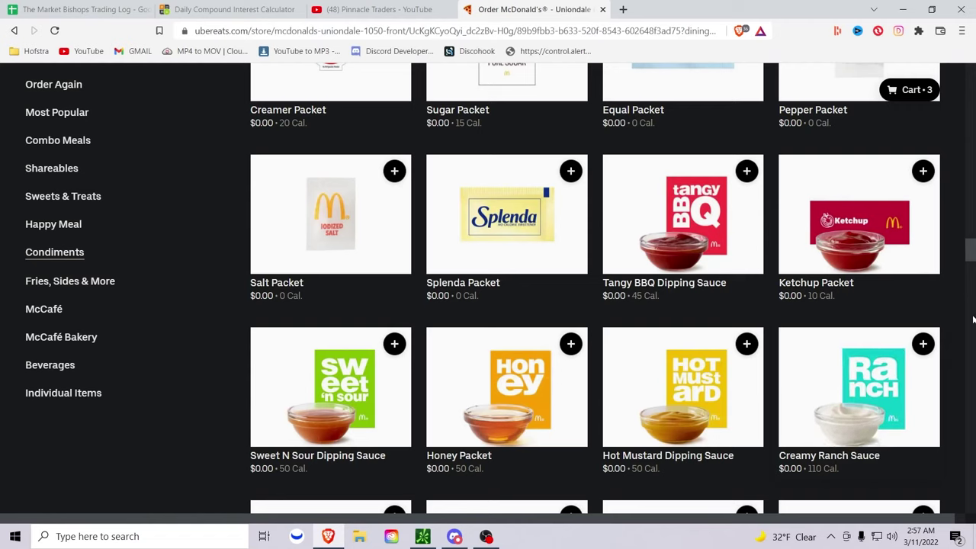
left_click(923, 171)
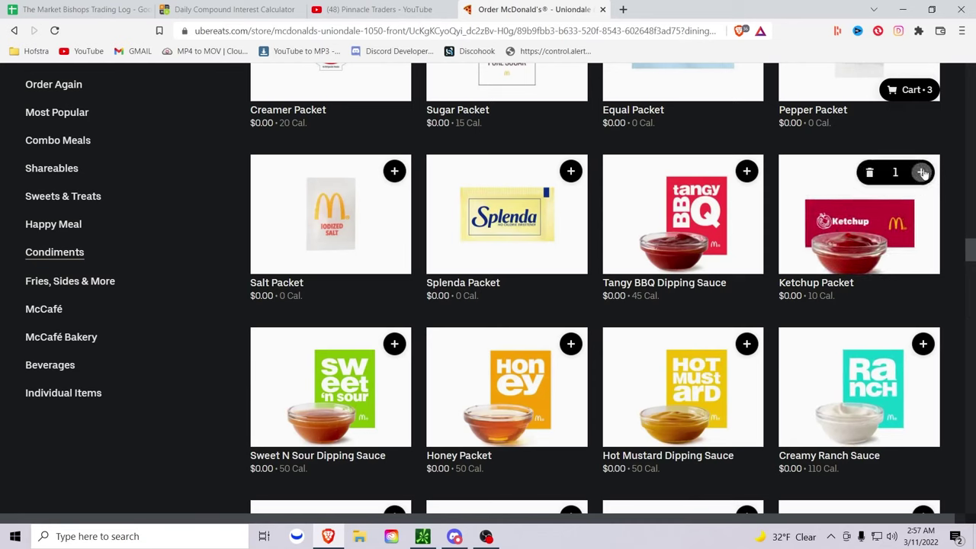
left_click(922, 173)
left_click(922, 173)
left_click(922, 173)
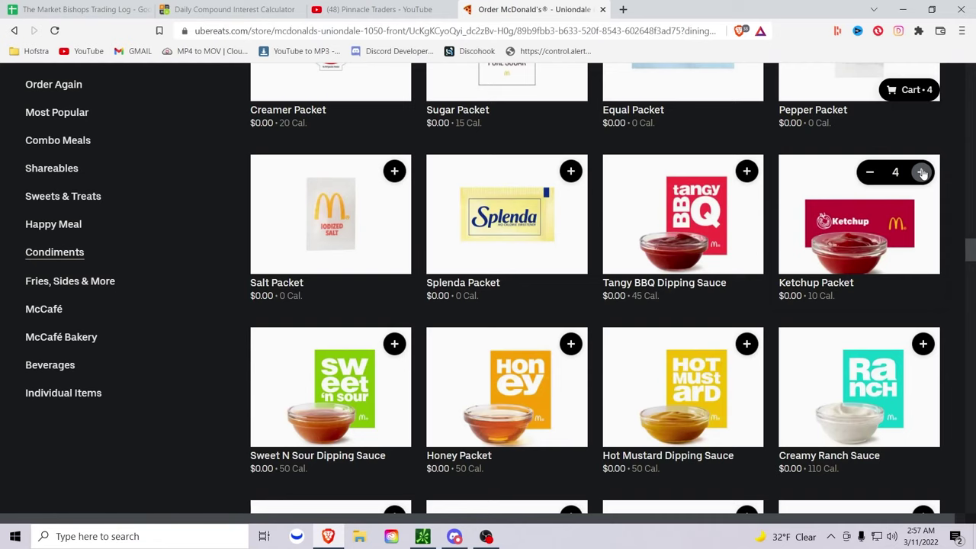
left_click(869, 171)
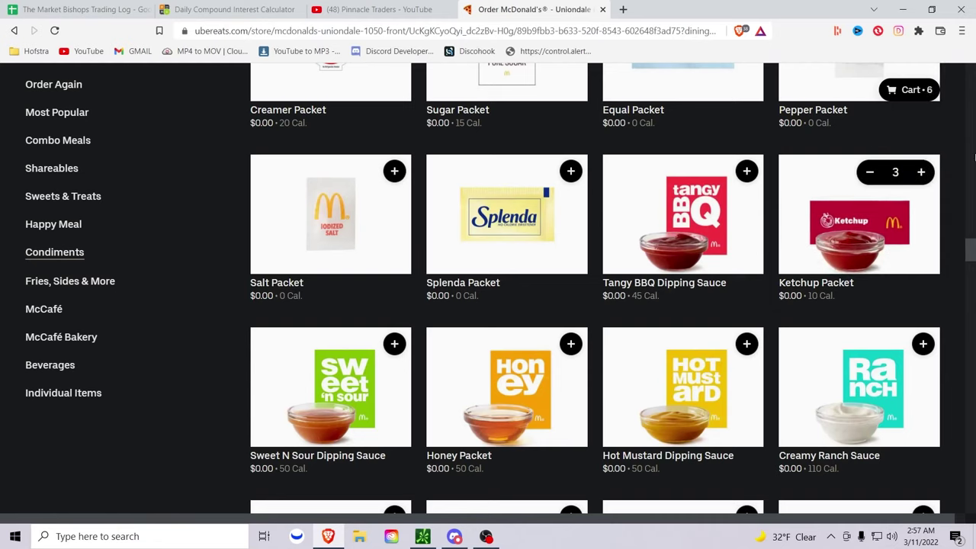
Step: Open the 6-item cart totalling $23.58 and proceed to checkout
scroll(763, 267, "up", 5)
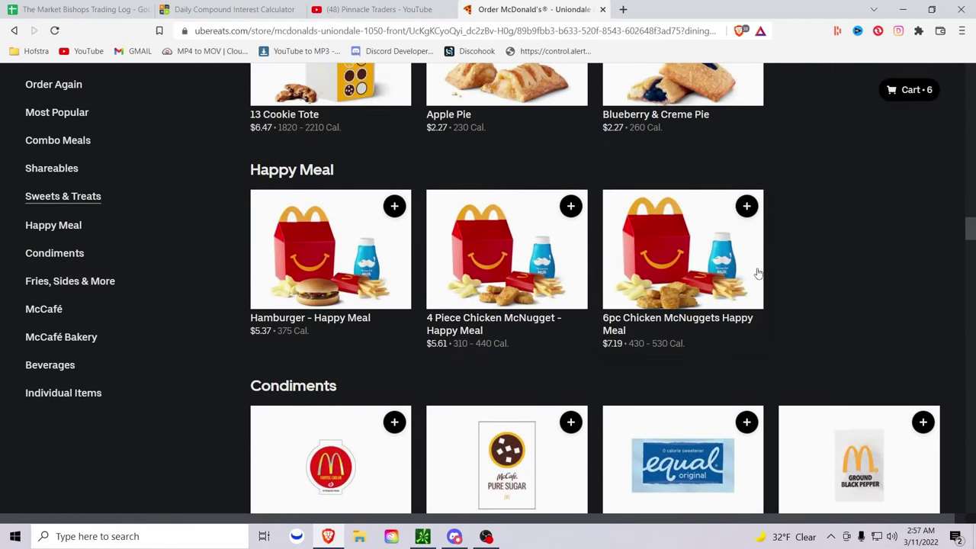
scroll(757, 272, "up", 4)
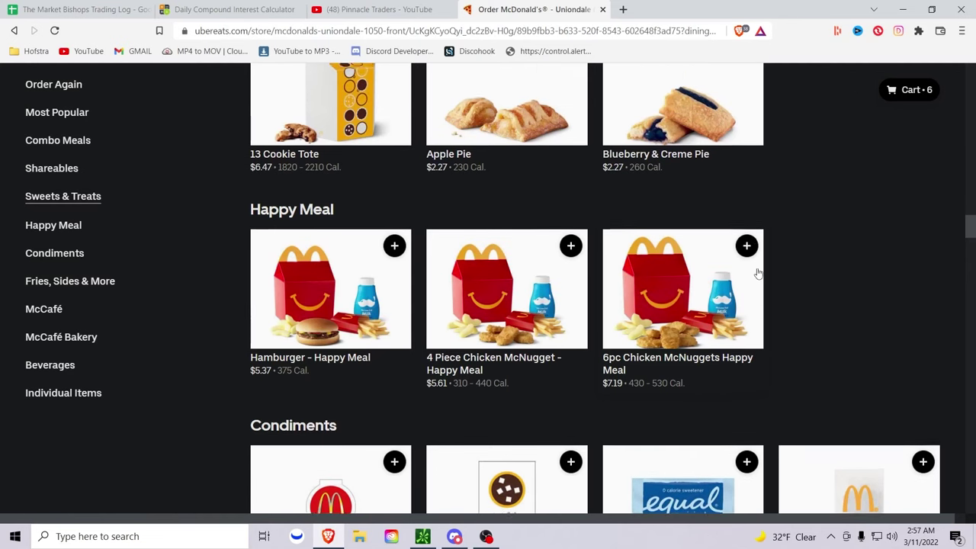
scroll(757, 272, "up", 2)
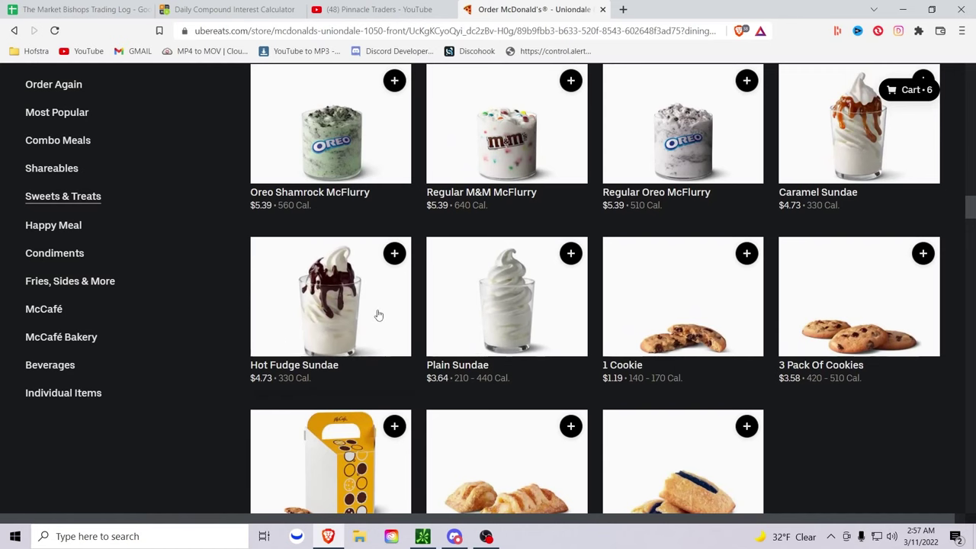
scroll(376, 314, "up", 3)
scroll(376, 314, "up", 1)
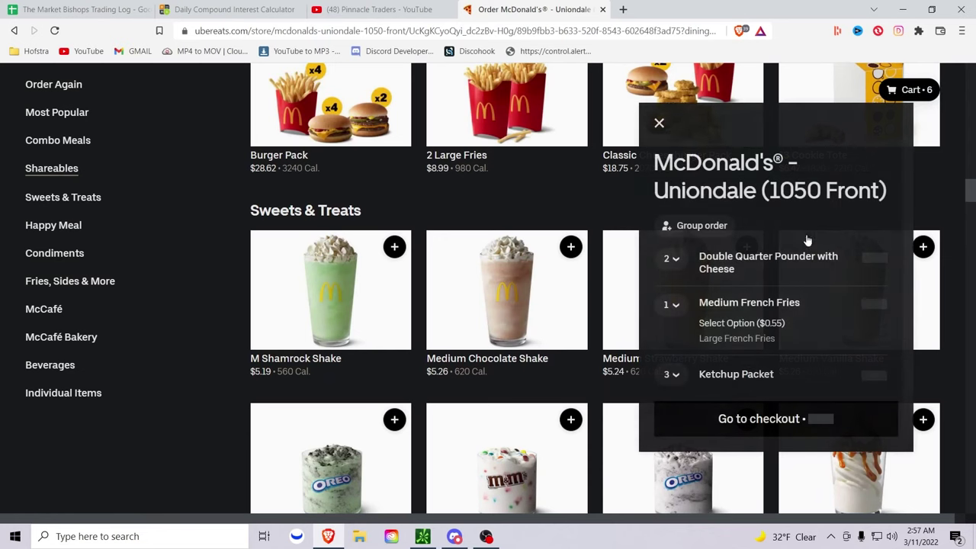
left_click(741, 426)
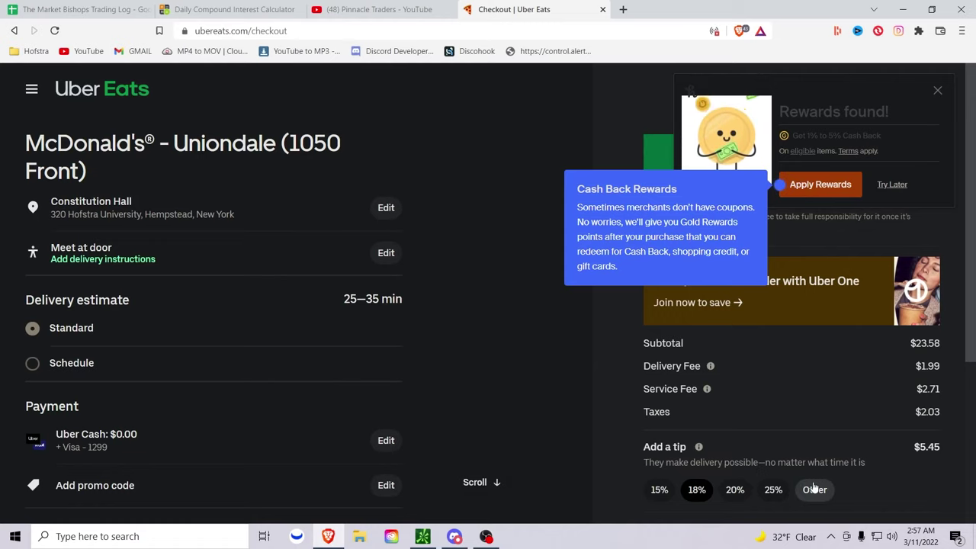
Step: Review the checkout's $1.99 delivery fee, $2.71 service fee, $2.03 taxes and $5.45 tip
scroll(468, 307, "down", 2)
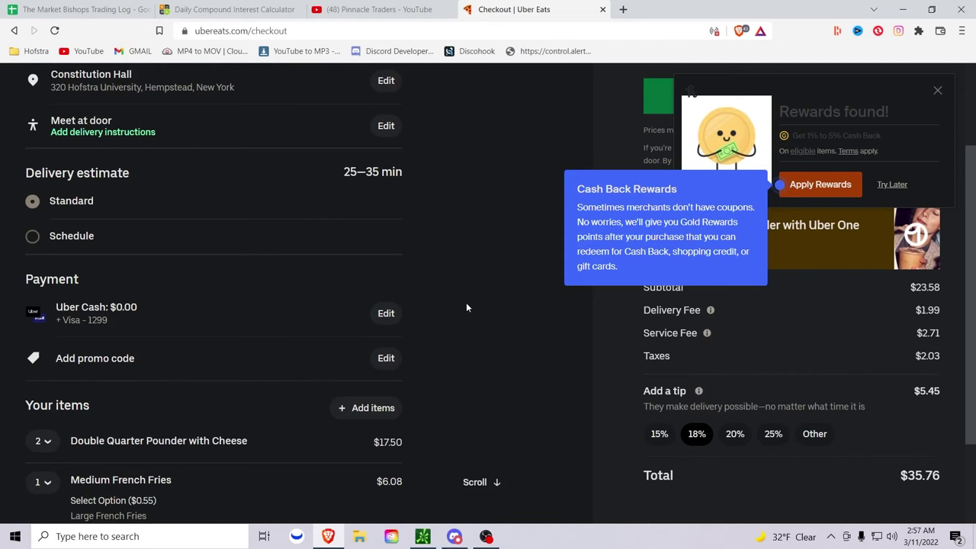
scroll(463, 309, "down", 2)
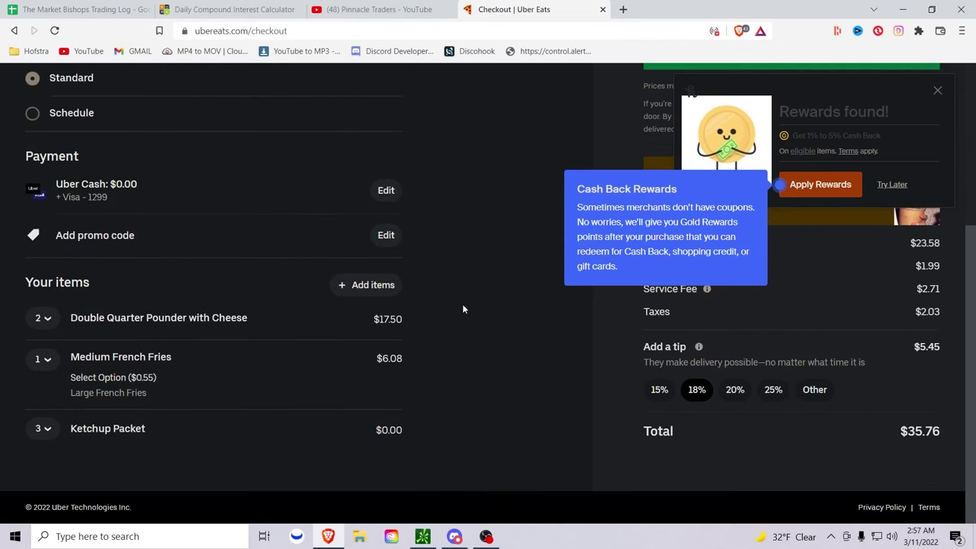
scroll(463, 309, "up", 3)
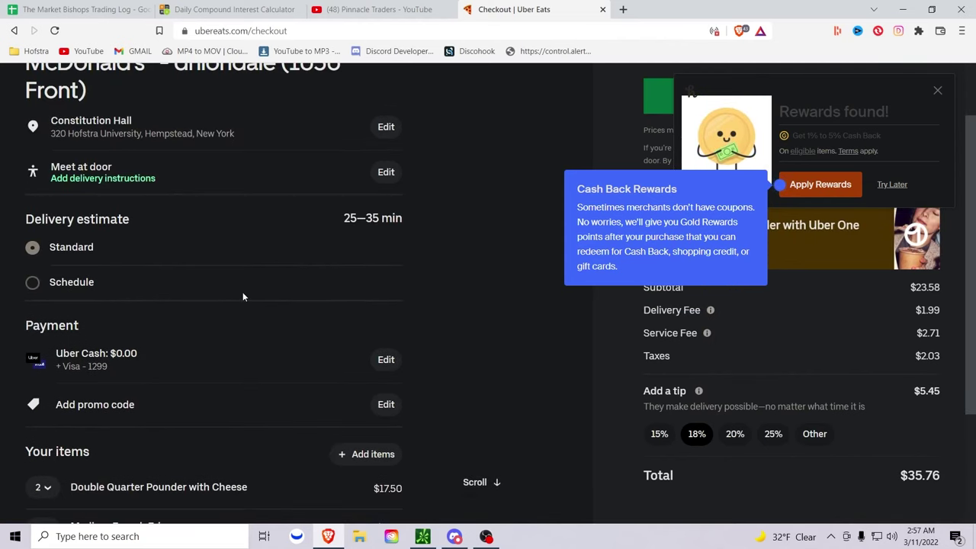
scroll(382, 289, "up", 2)
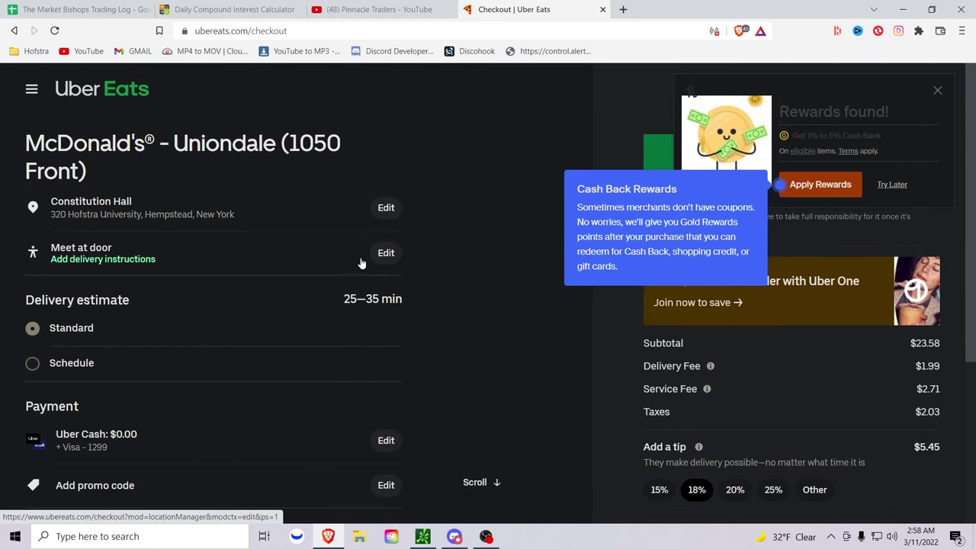
Step: Change the drop-off option from Meet at door to Meet outside and save it
left_click(384, 255)
left_click(440, 296)
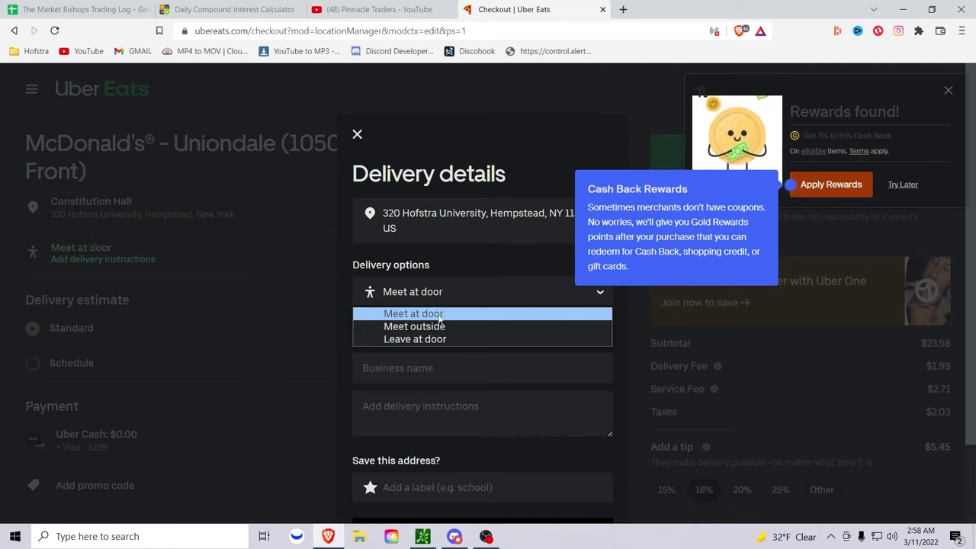
left_click(437, 329)
left_click(493, 457)
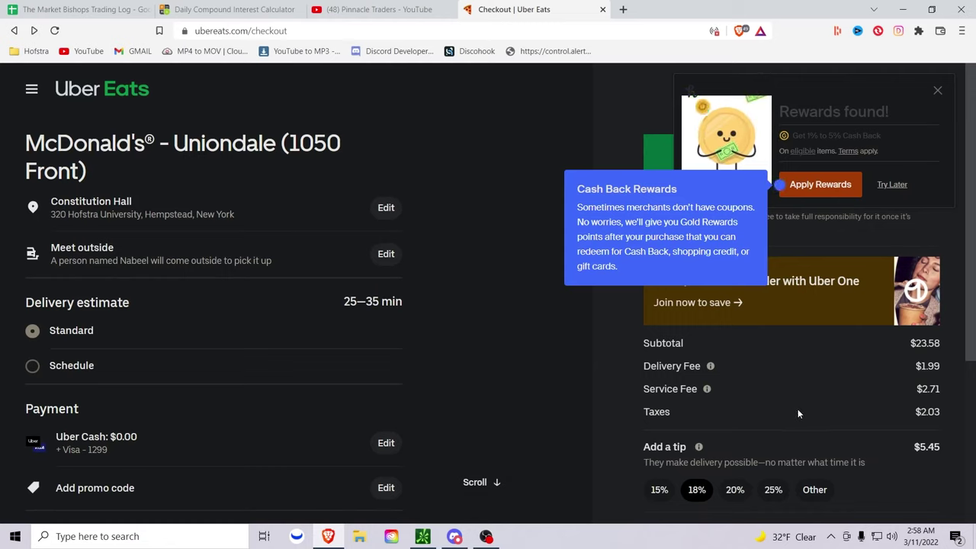
Step: Stop the Discord screen share and return to the Uber Eats checkout
left_click(454, 536)
left_click(183, 418)
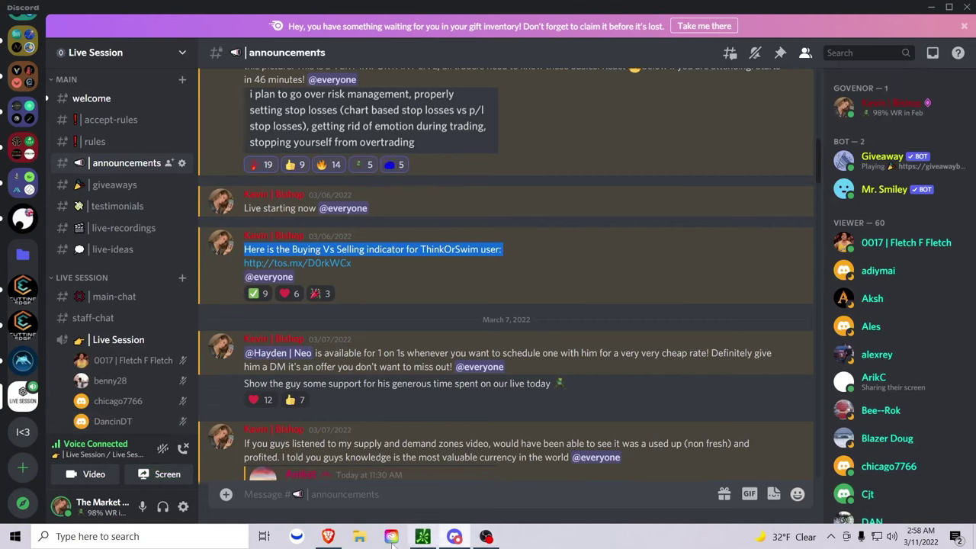
left_click(328, 536)
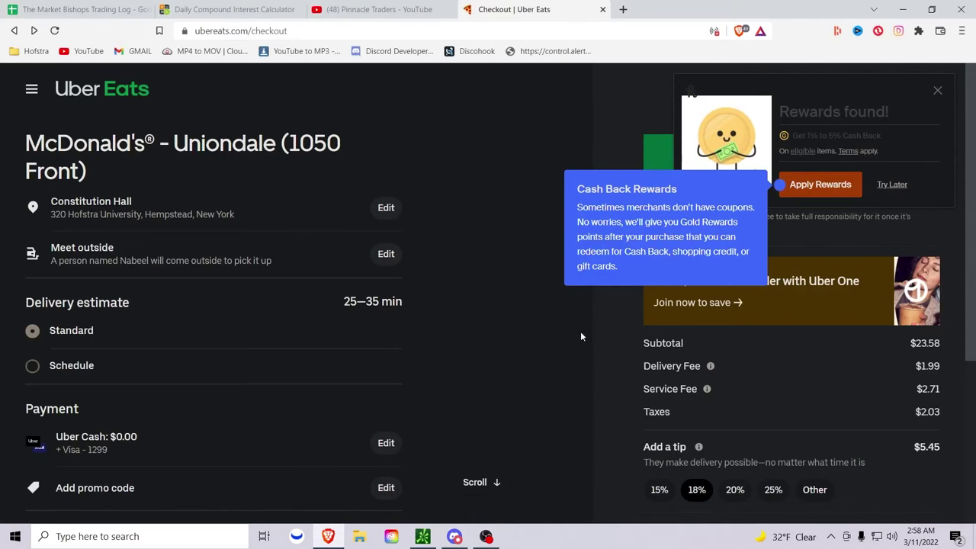
Step: Set a custom tip of $1.00, bringing the total to $31.31
left_click(807, 488)
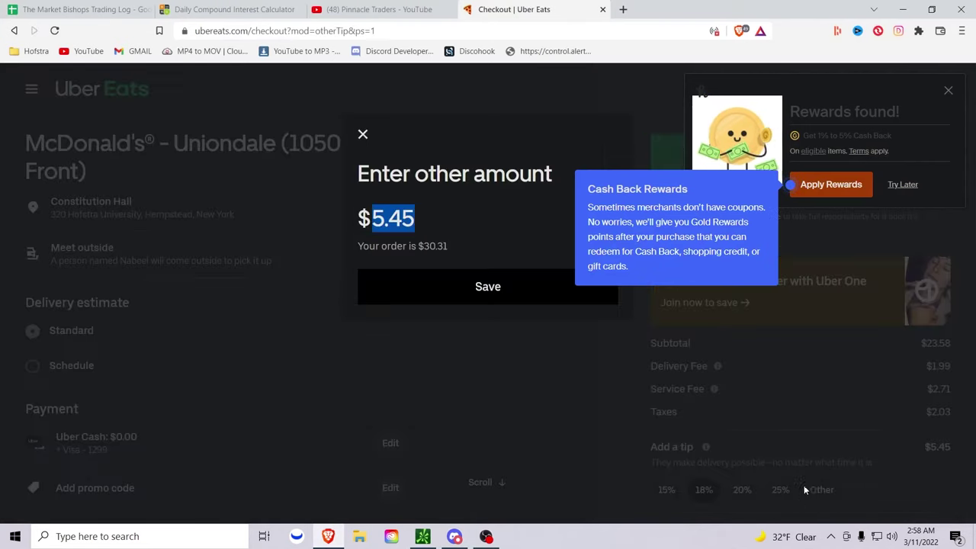
type("1.")
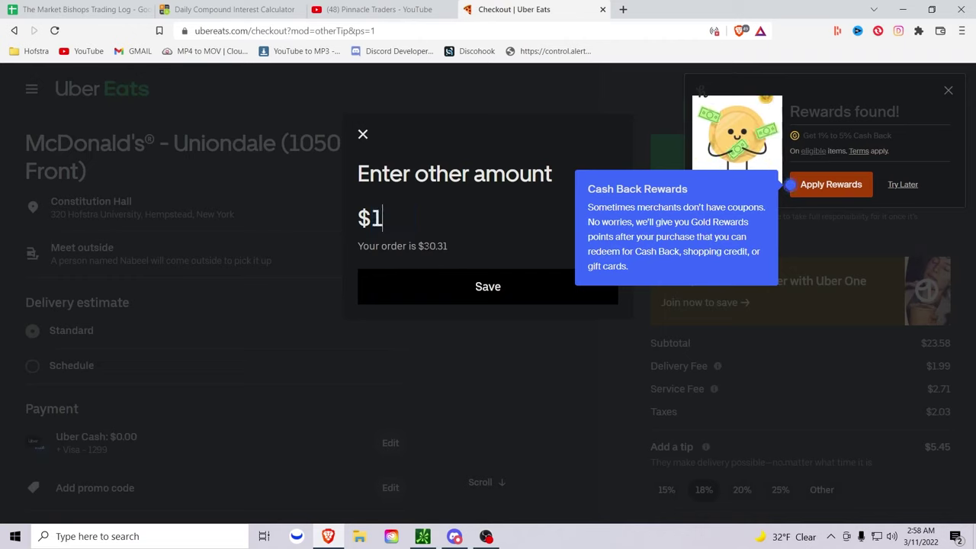
type("00")
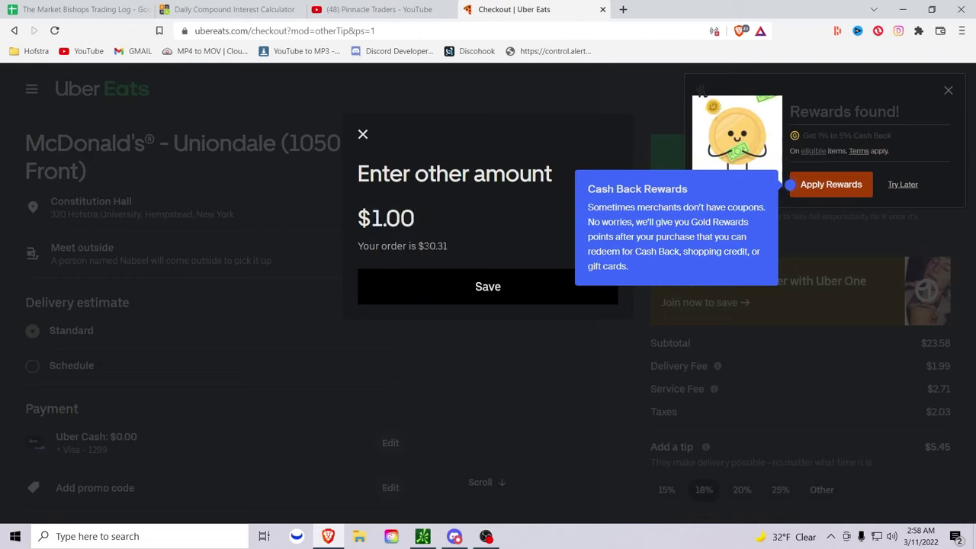
left_click(442, 287)
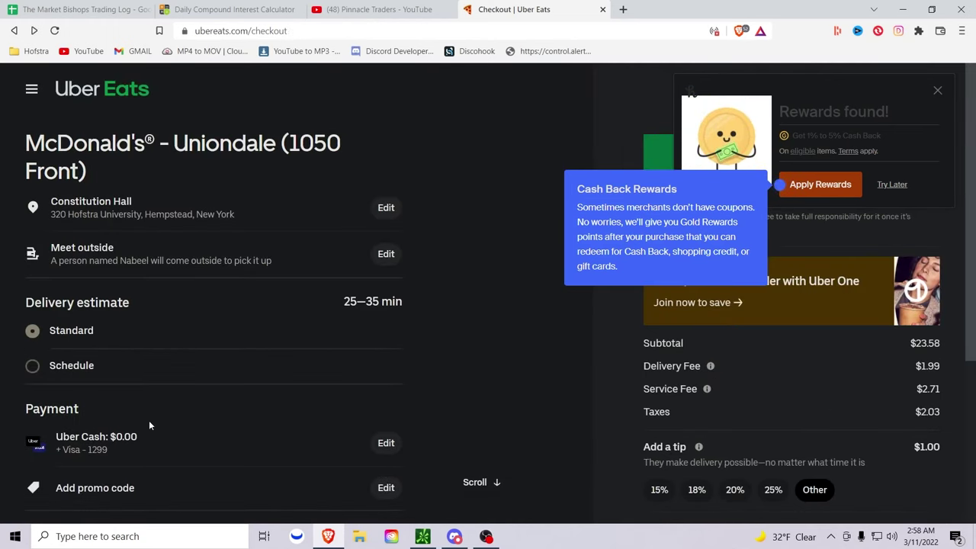
Step: Apply the Honey 1%–5% cash-back rewards to the order
scroll(149, 420, "down", 1)
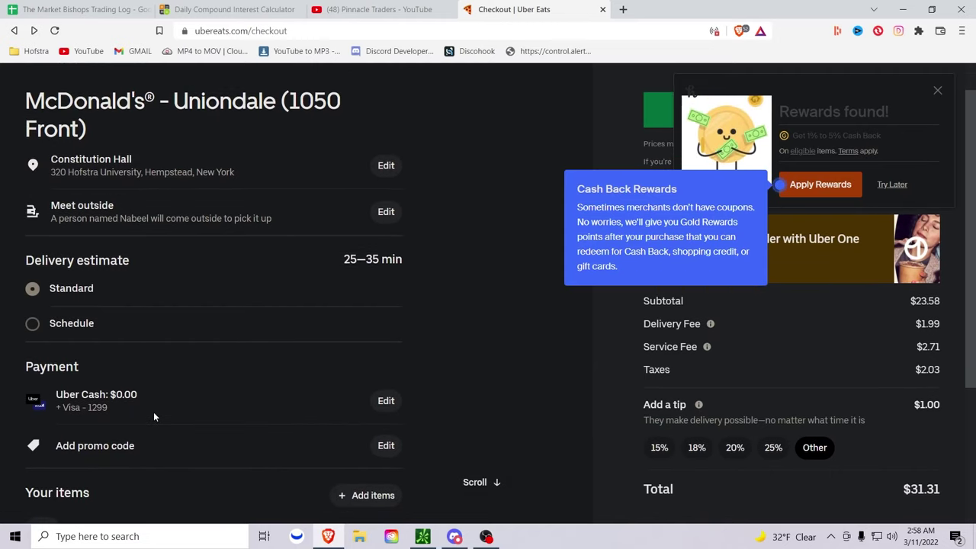
scroll(154, 416, "down", 3)
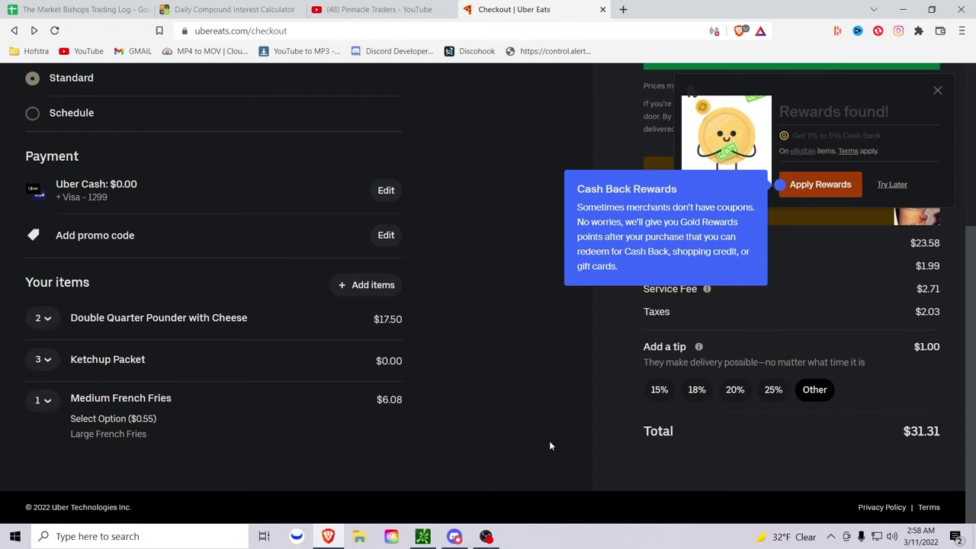
left_click(812, 185)
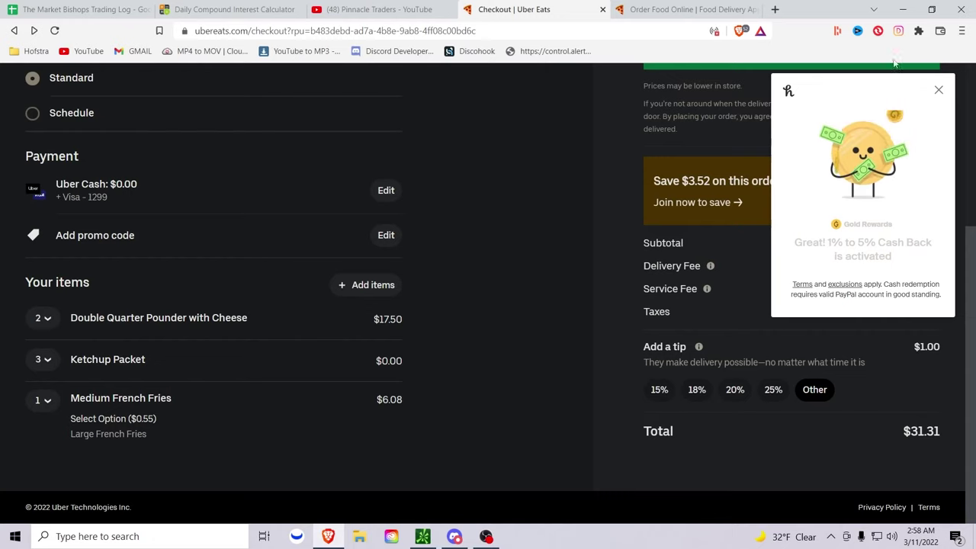
Step: Dismiss the Honey popup, place the McDonald's meet-outside order, and bring Discord to the front
left_click(939, 89)
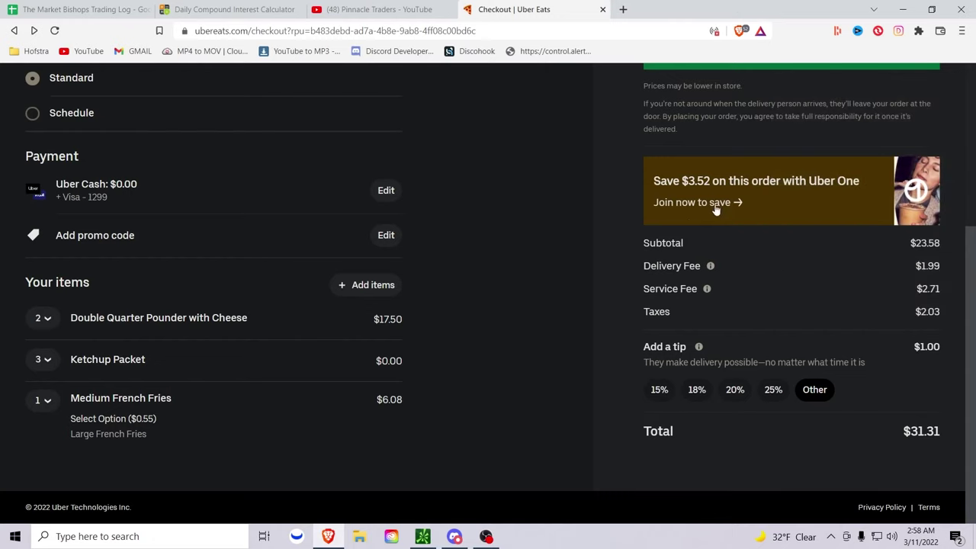
scroll(533, 287, "up", 3)
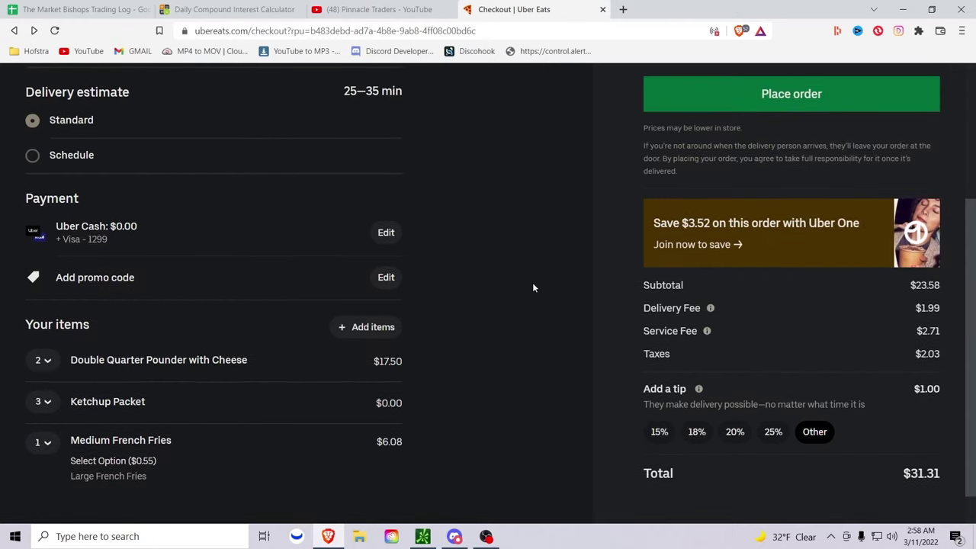
scroll(534, 288, "up", 1)
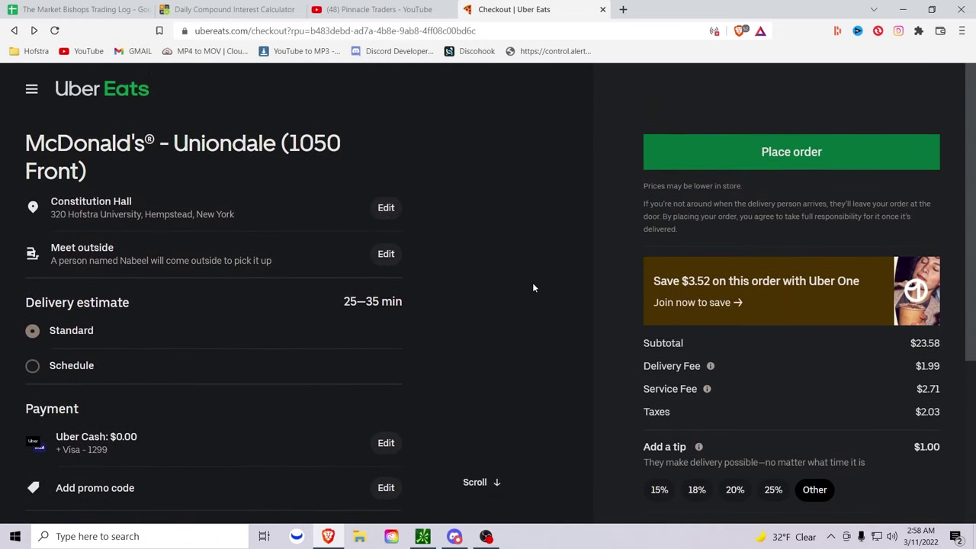
scroll(546, 279, "down", 3)
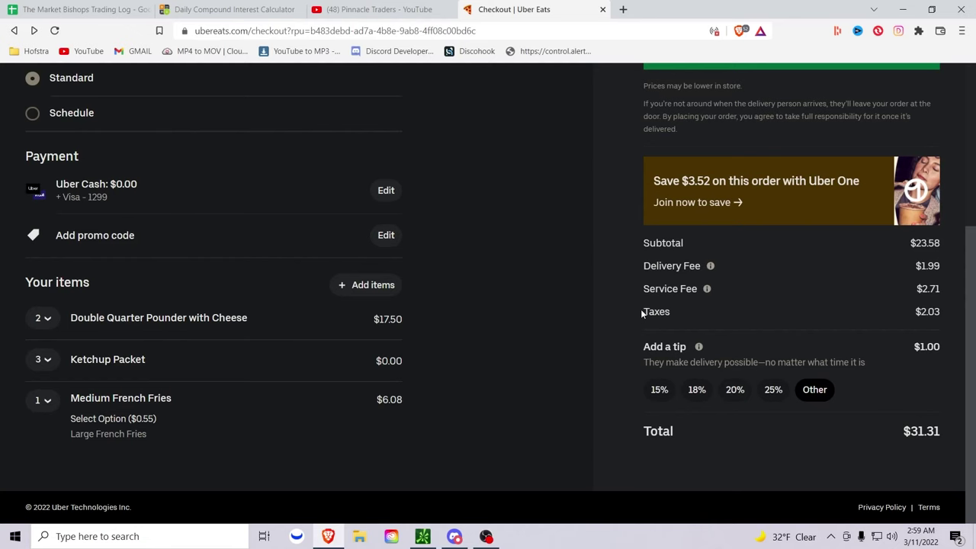
scroll(641, 309, "up", 1)
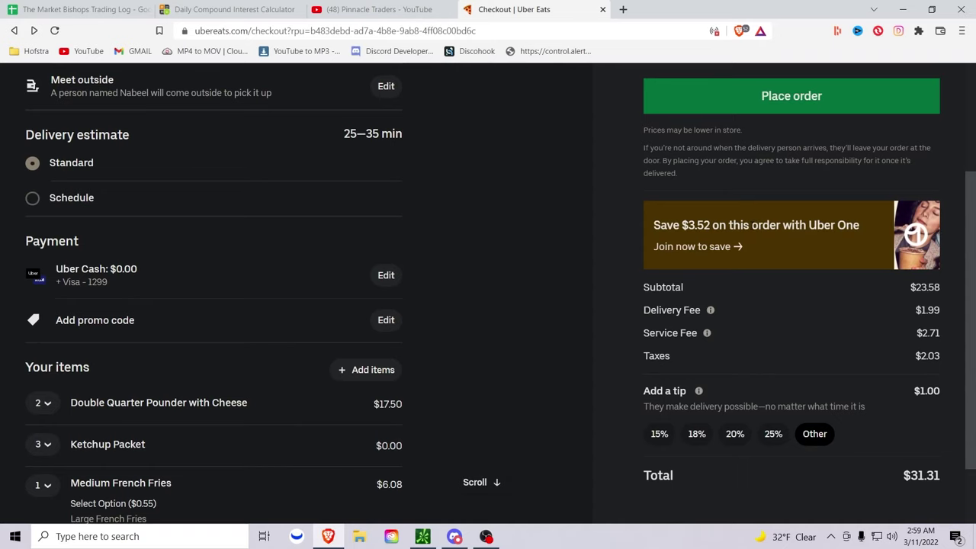
scroll(535, 256, "down", 1)
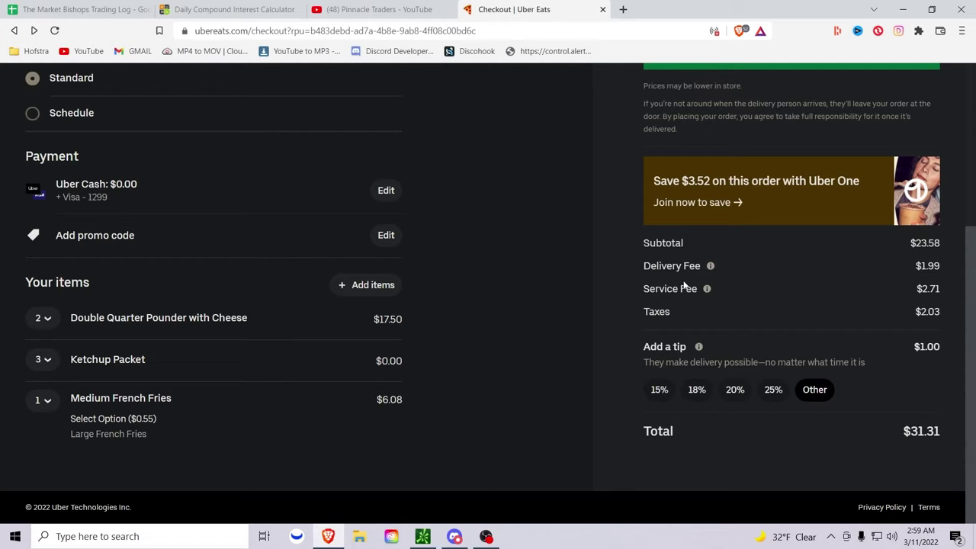
scroll(683, 285, "up", 3)
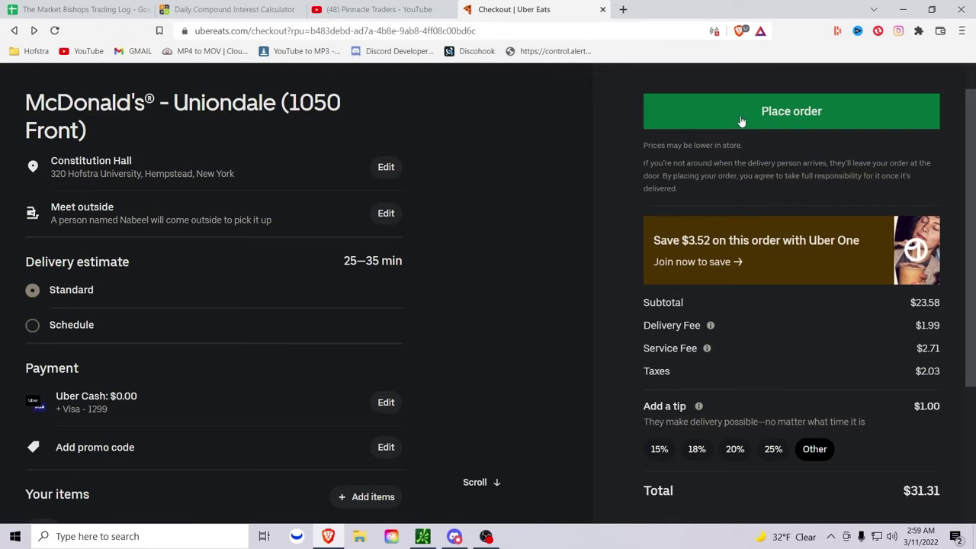
left_click(745, 116)
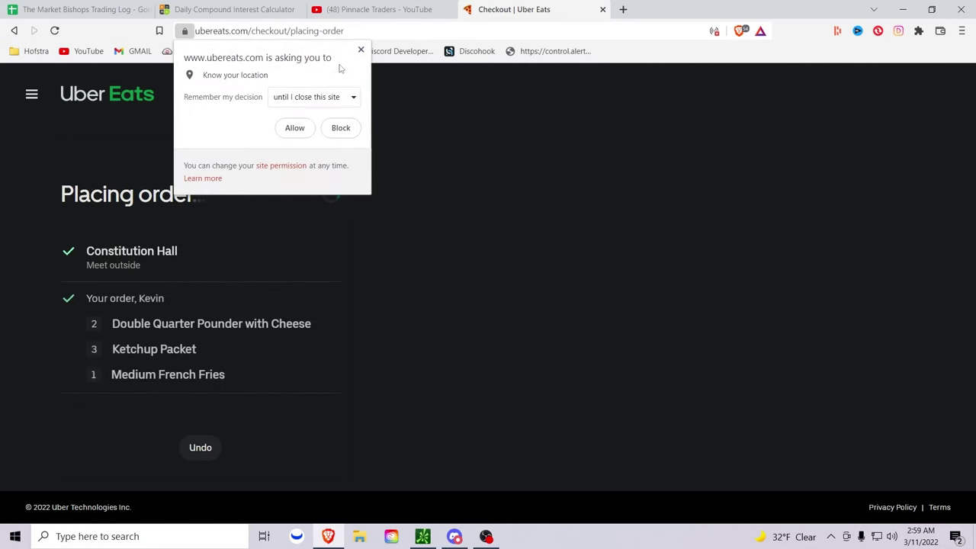
left_click(454, 536)
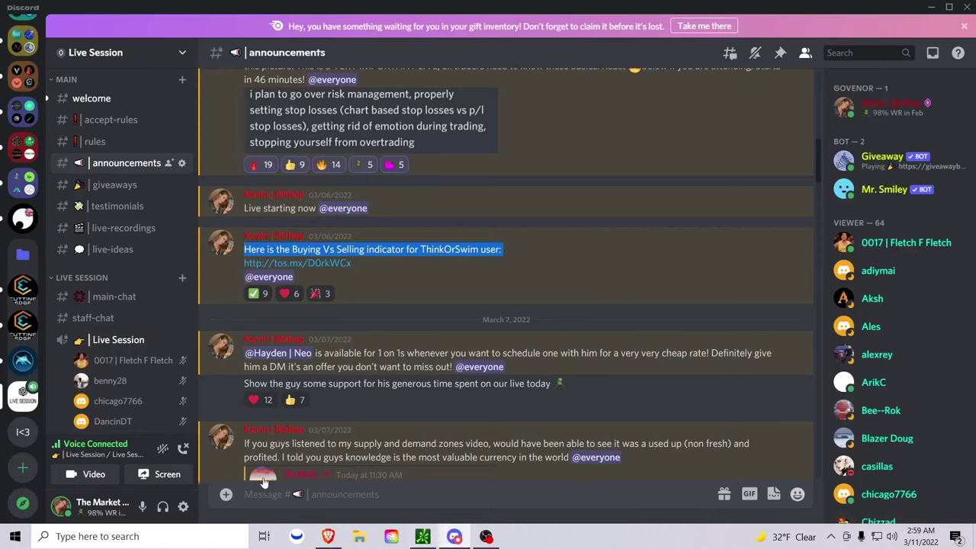
Step: Share Screen 1 from the Screens tab and go live in Live Session at 1080p 60 fps
left_click(160, 474)
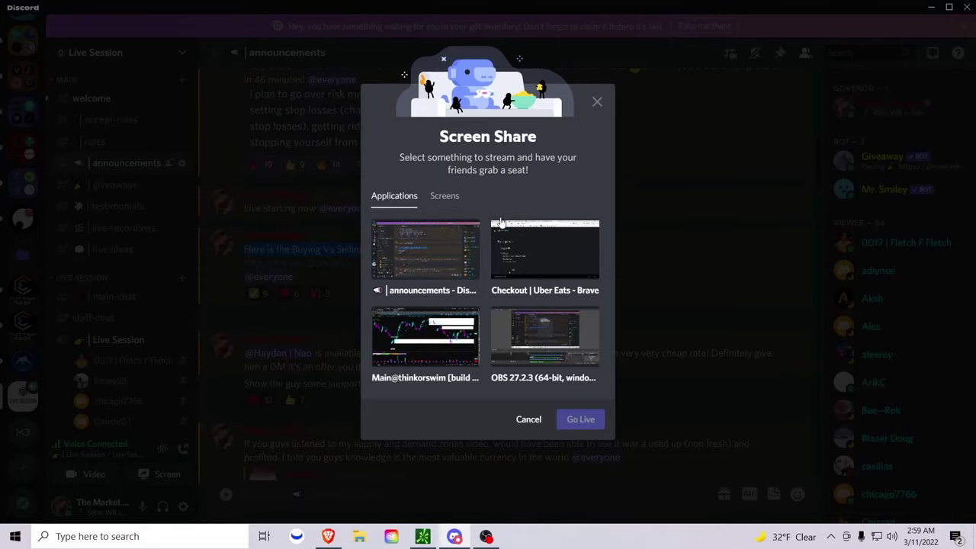
left_click(445, 195)
left_click(442, 275)
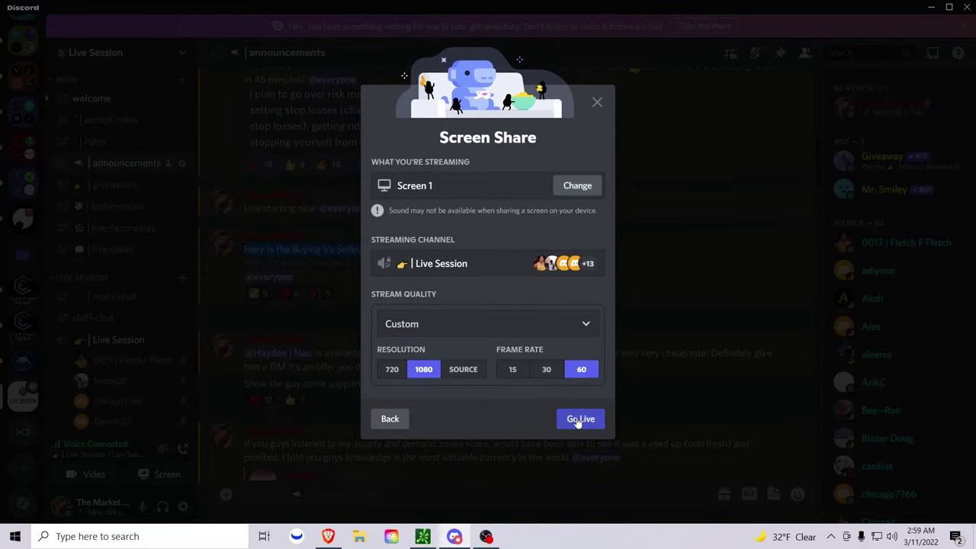
left_click(579, 419)
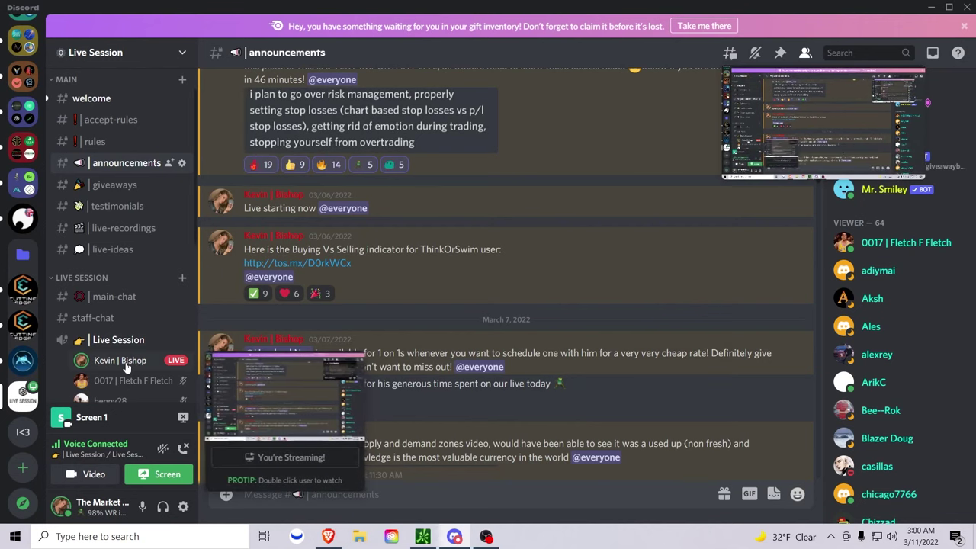
scroll(125, 370, "down", 5)
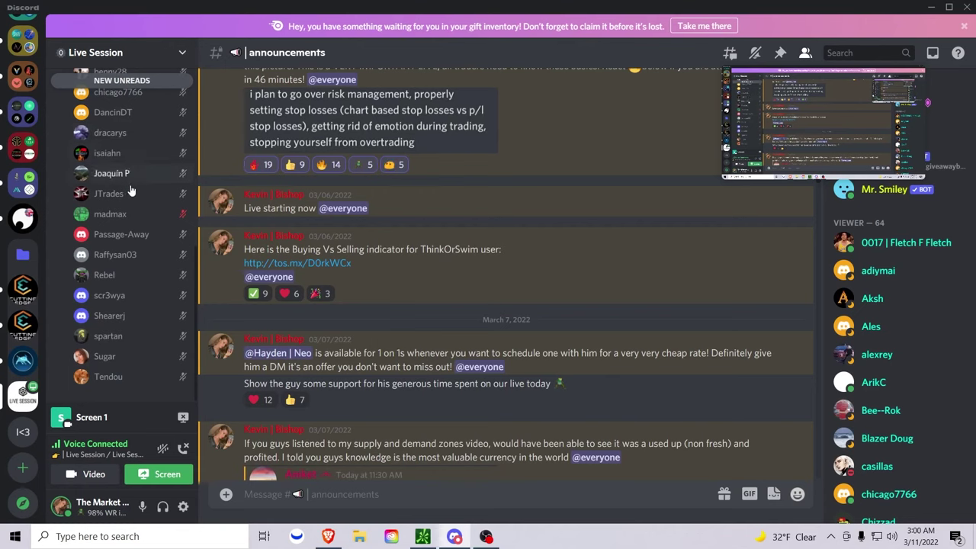
scroll(120, 226, "up", 5)
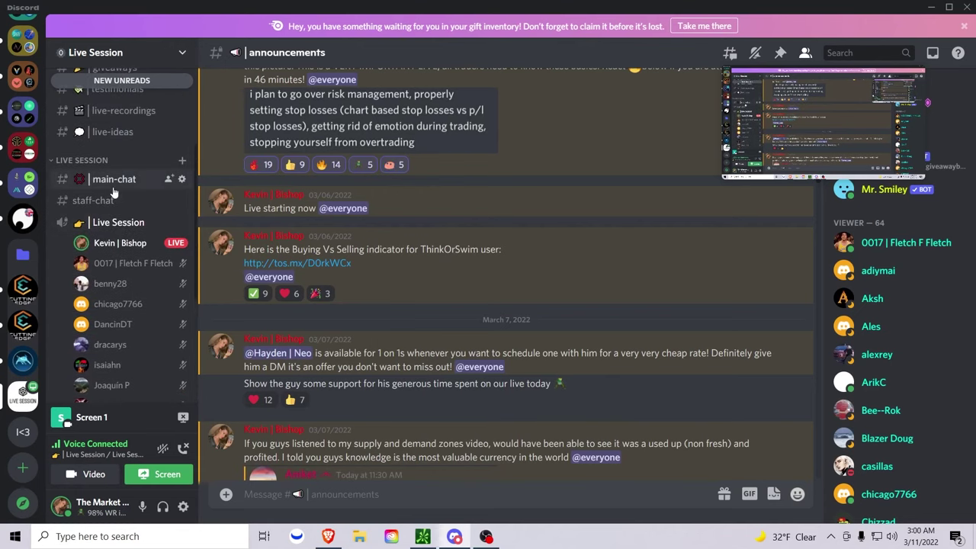
Step: Open #main-chat, toggle the microphone, then view the order-received page showing a 3:40 arrival
left_click(112, 188)
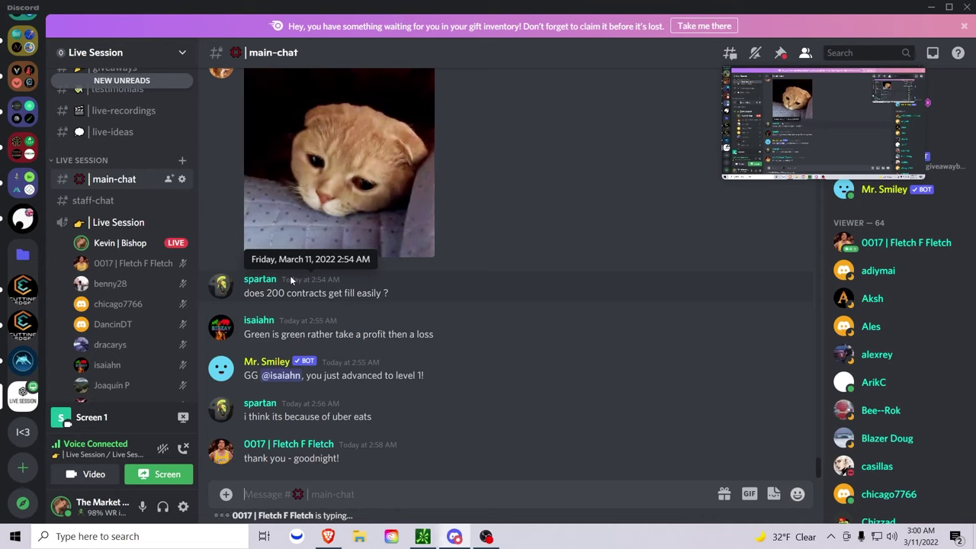
left_click(139, 514)
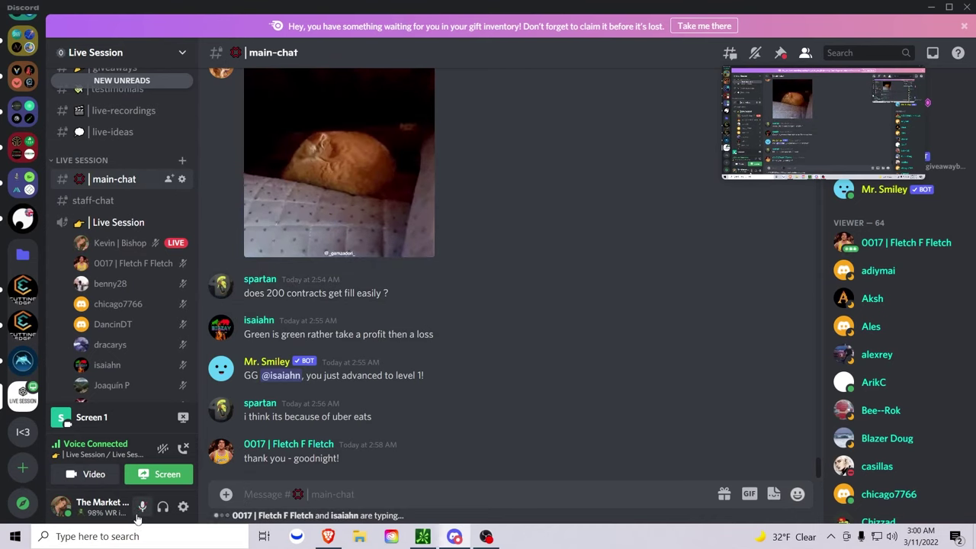
left_click(138, 517)
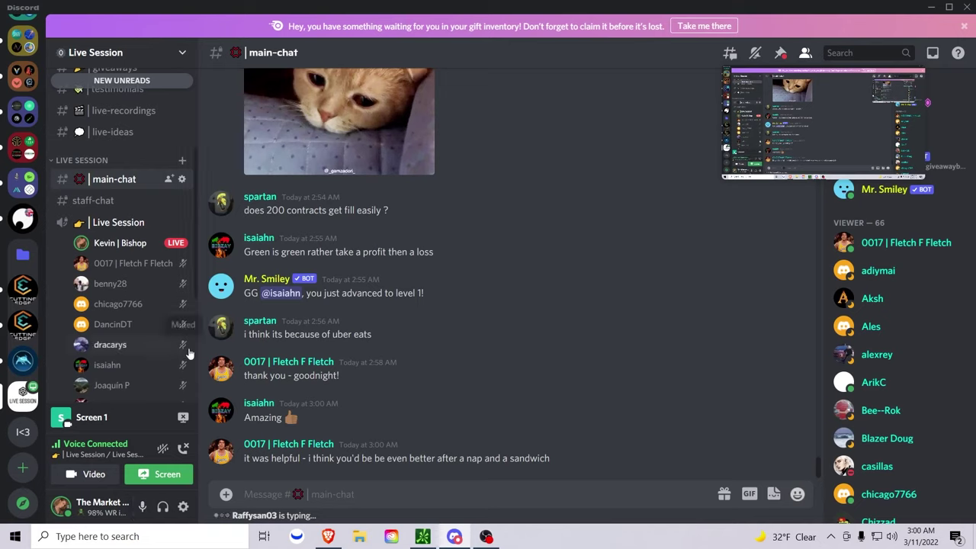
double_click(273, 417)
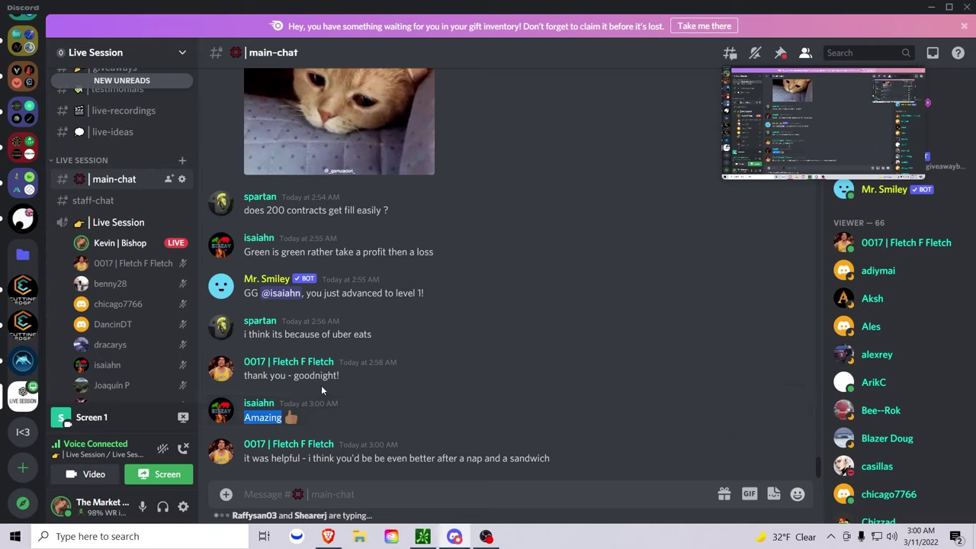
left_click(328, 536)
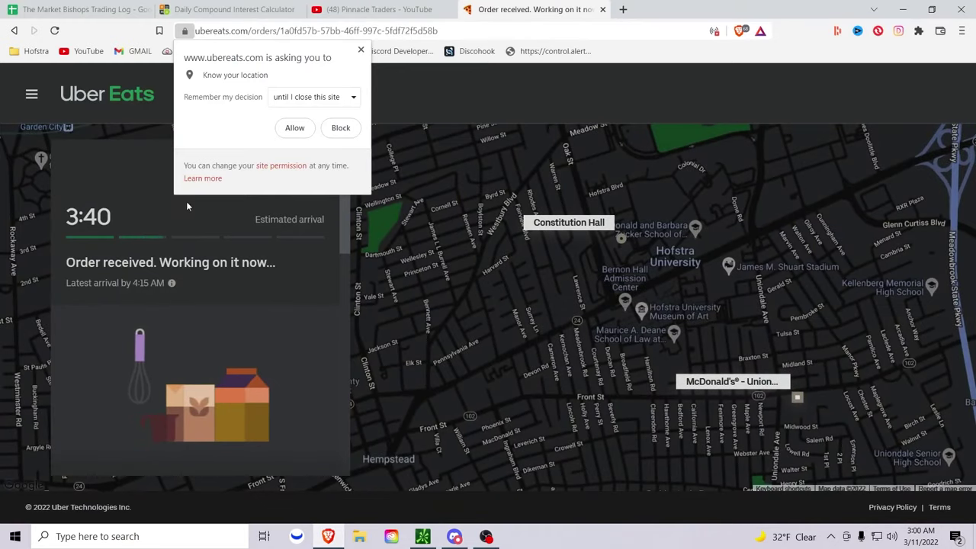
double_click(100, 219)
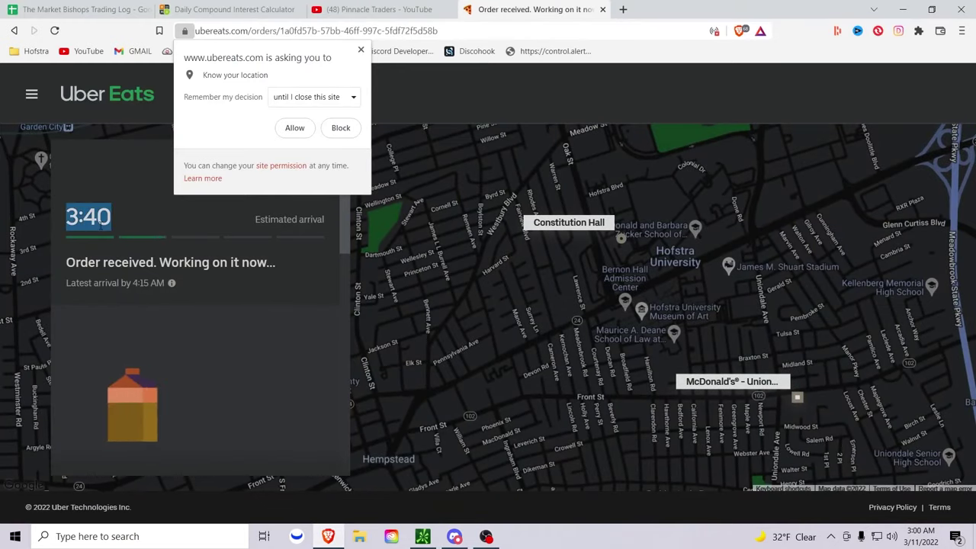
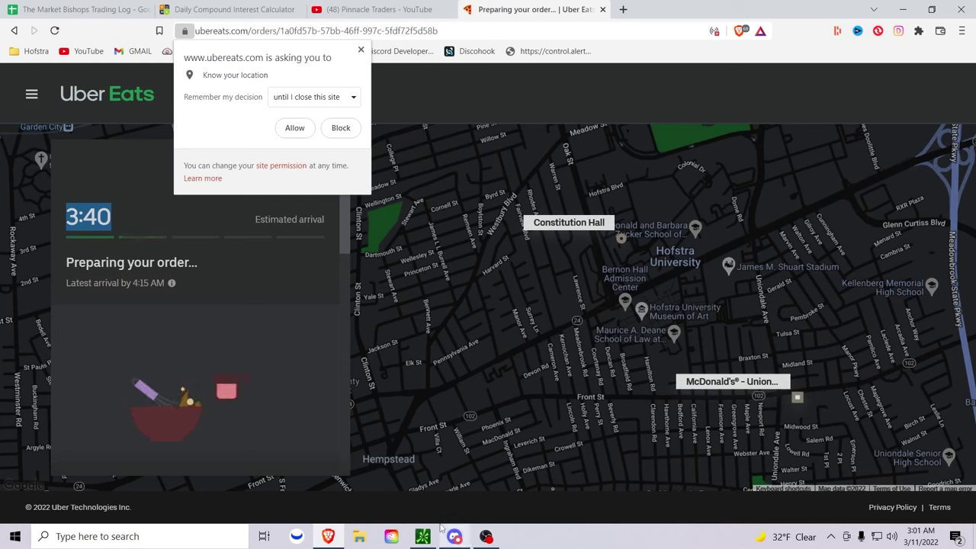
Step: Read back through Discord's #main-chat, select the daily-alerts-recap message, then return to the SPY chart
mouse_move(454, 537)
left_click(455, 461)
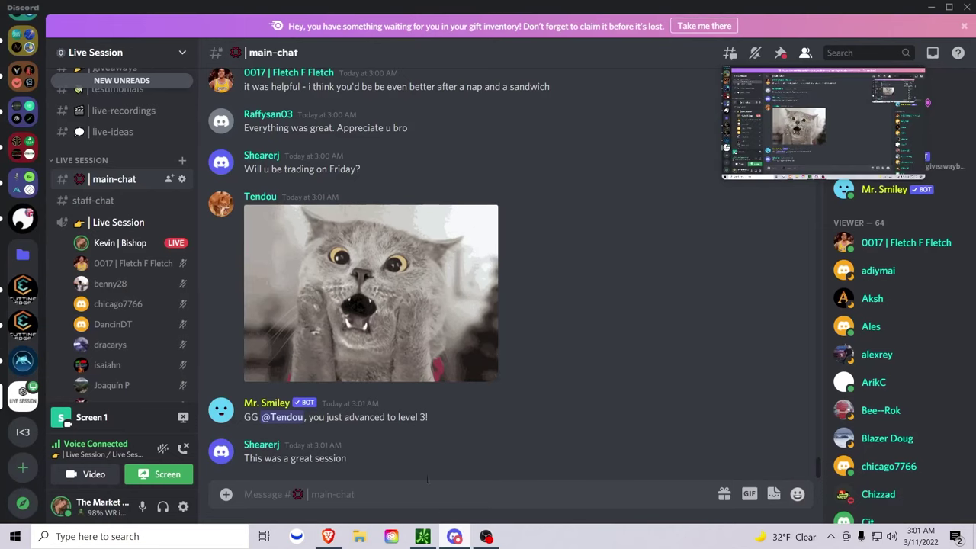
scroll(453, 384, "up", 3)
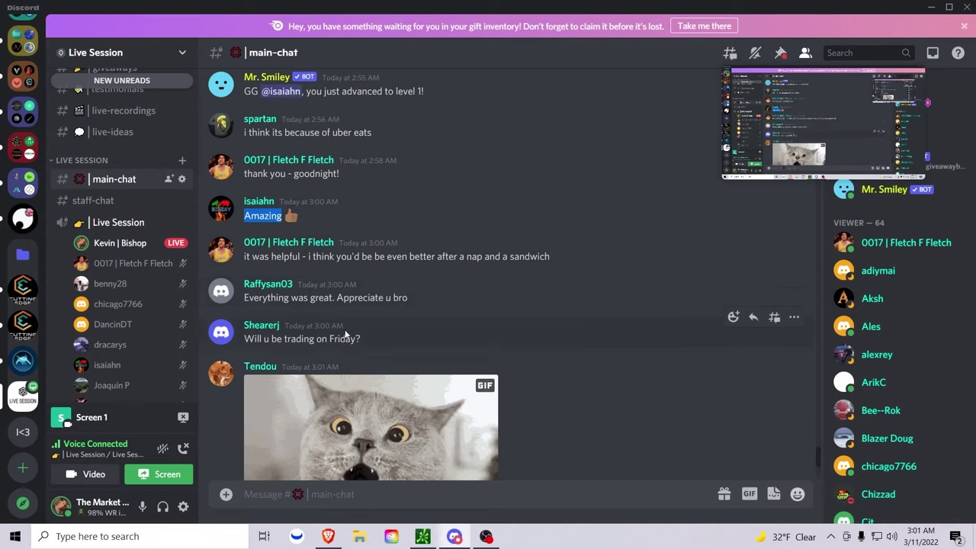
left_click(286, 336)
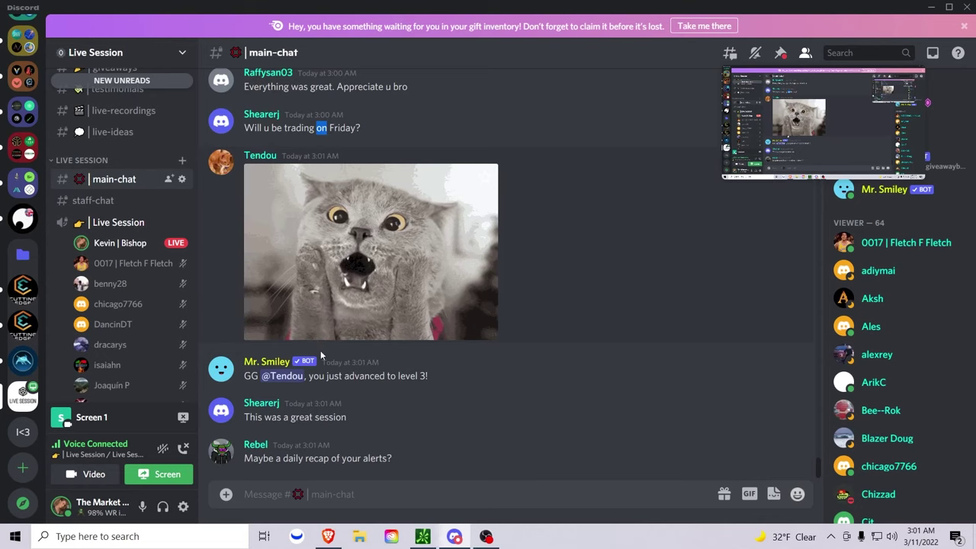
left_click(321, 412)
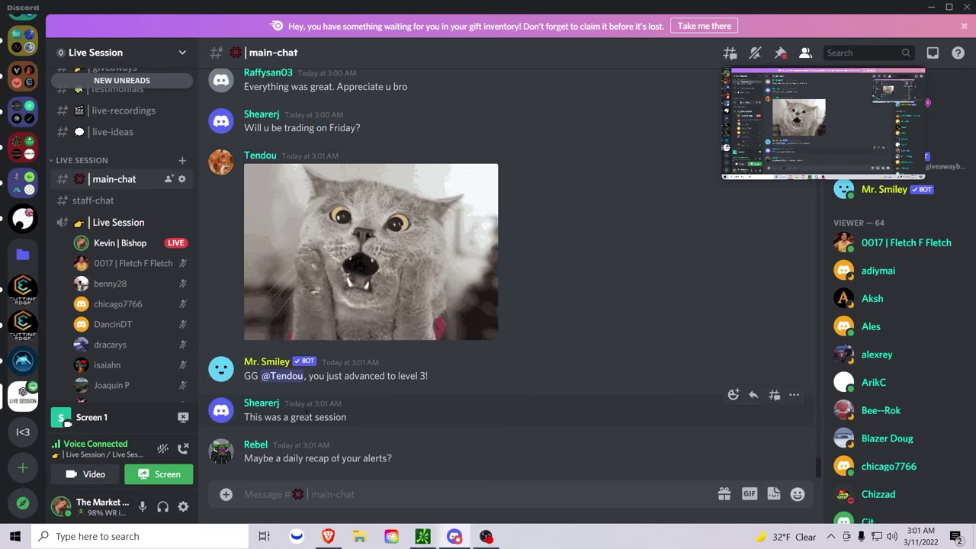
triple_click(328, 459)
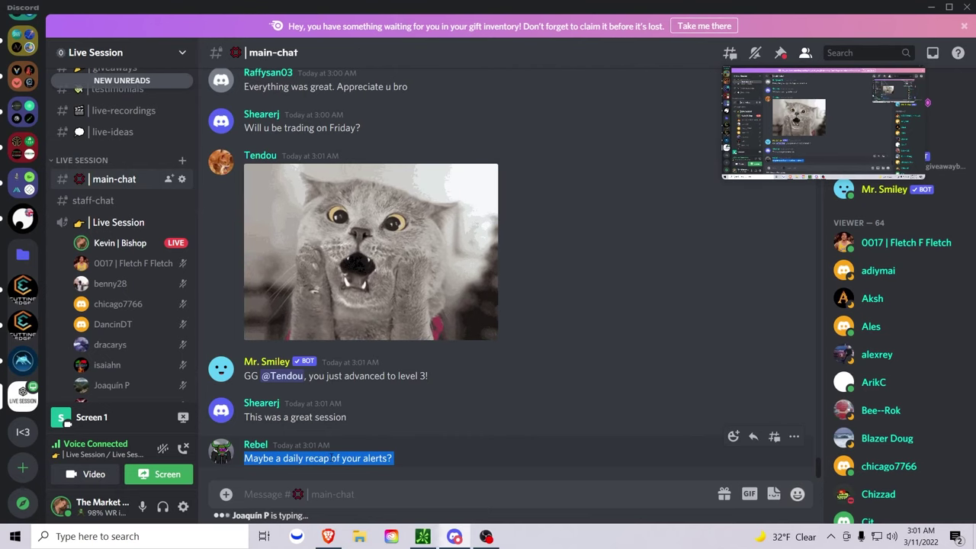
left_click(429, 531)
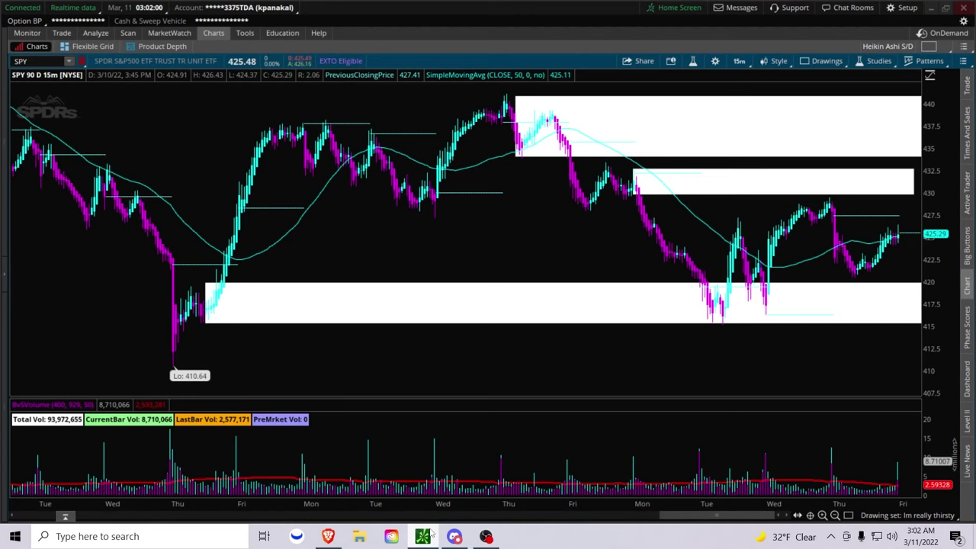
Step: Load the Just Charting Homie layout and set SPY's time frame to 20 days, 3-minute aggregation
left_click(930, 46)
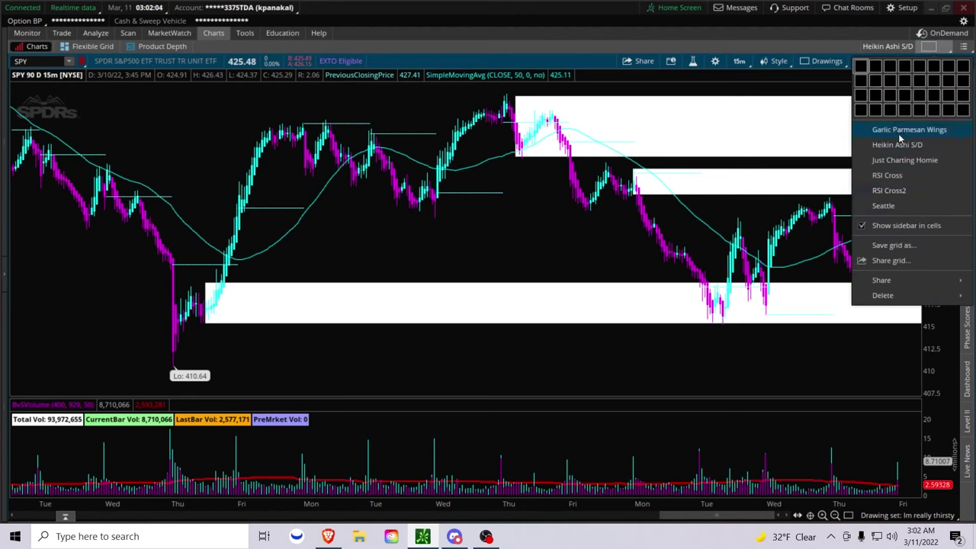
left_click(892, 160)
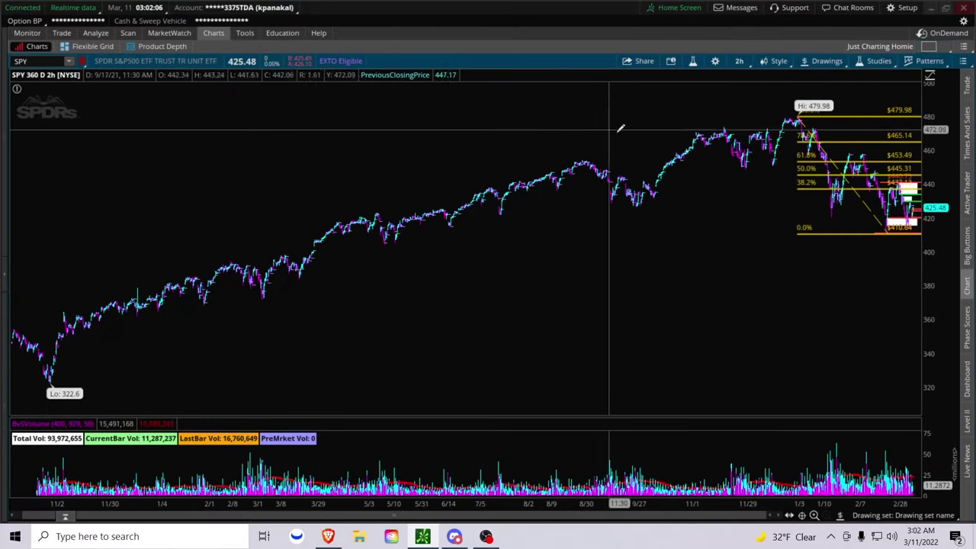
left_click(739, 61)
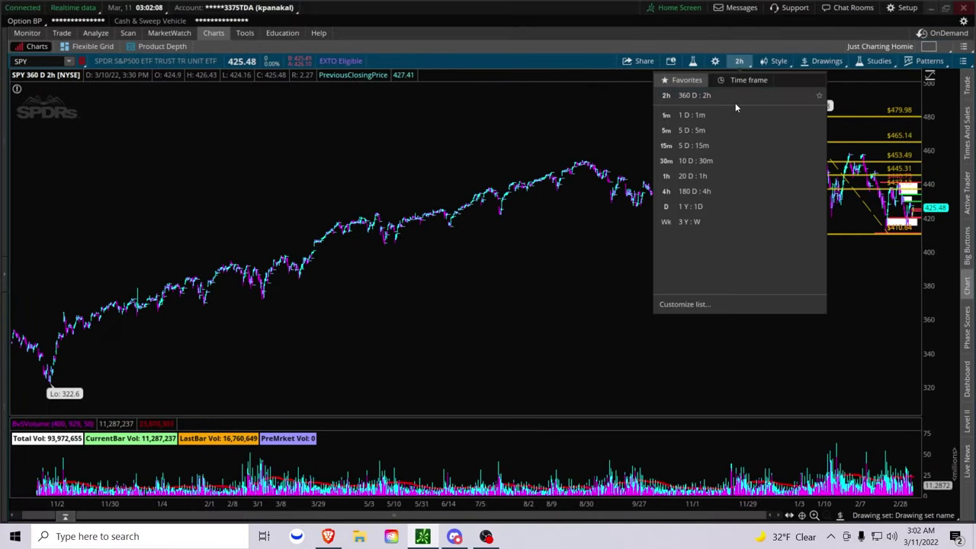
left_click(735, 82)
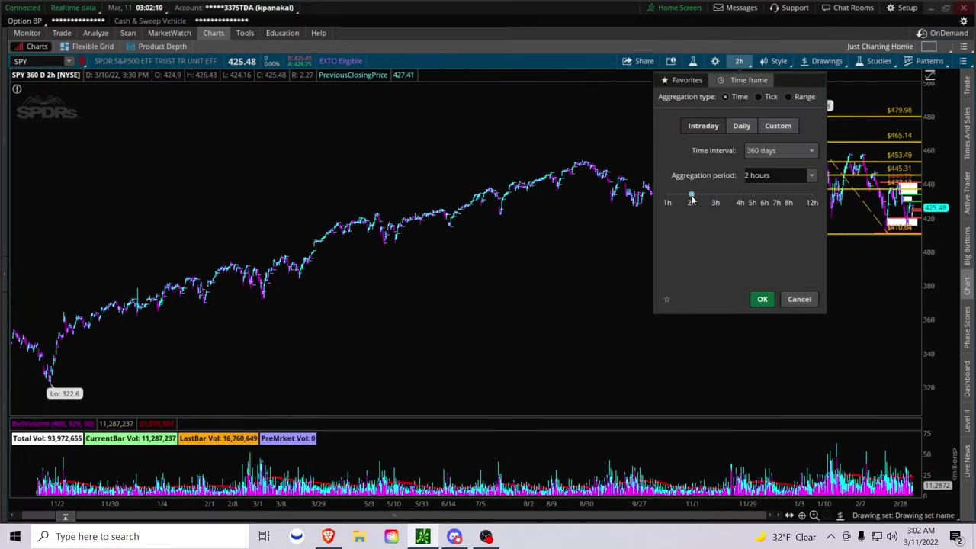
left_click_drag(691, 196, 667, 197)
left_click(774, 151)
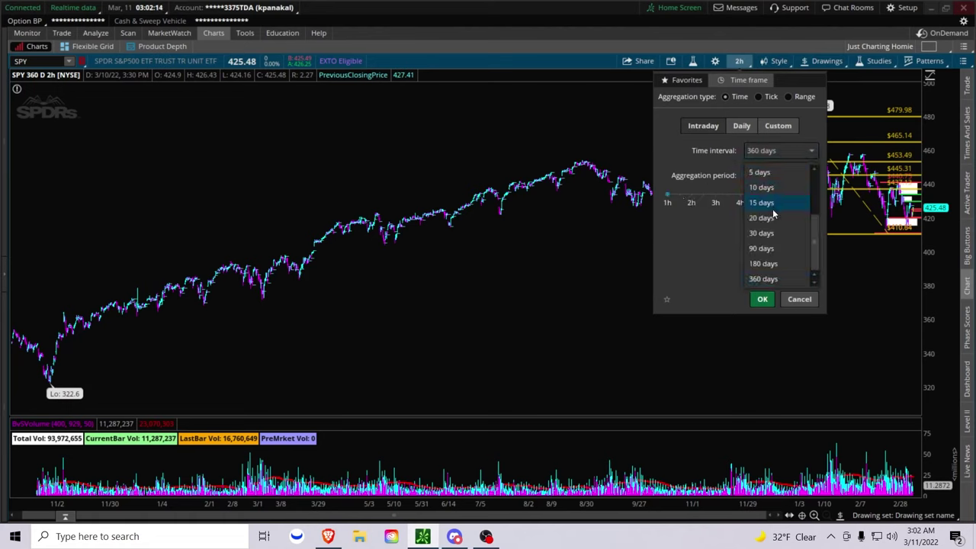
left_click(773, 209)
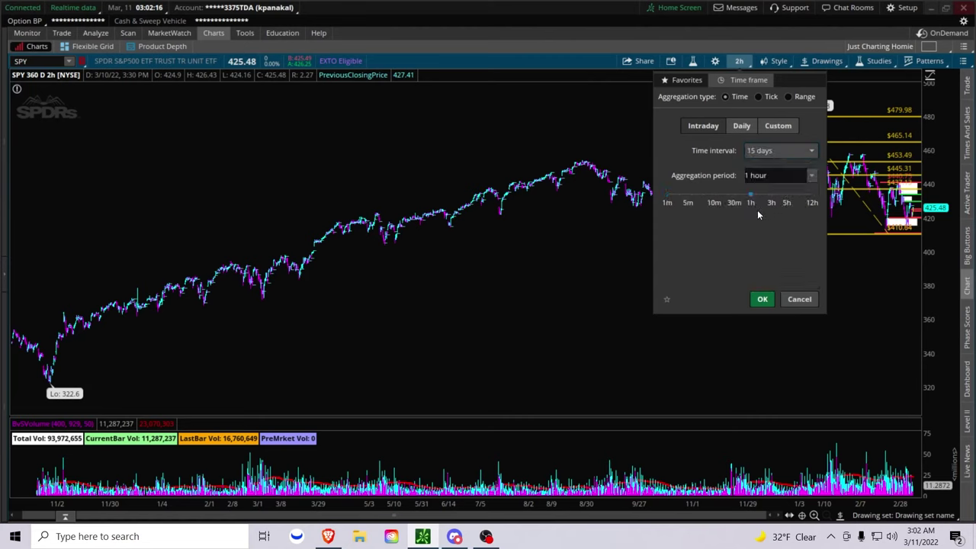
left_click(766, 157)
left_click(763, 218)
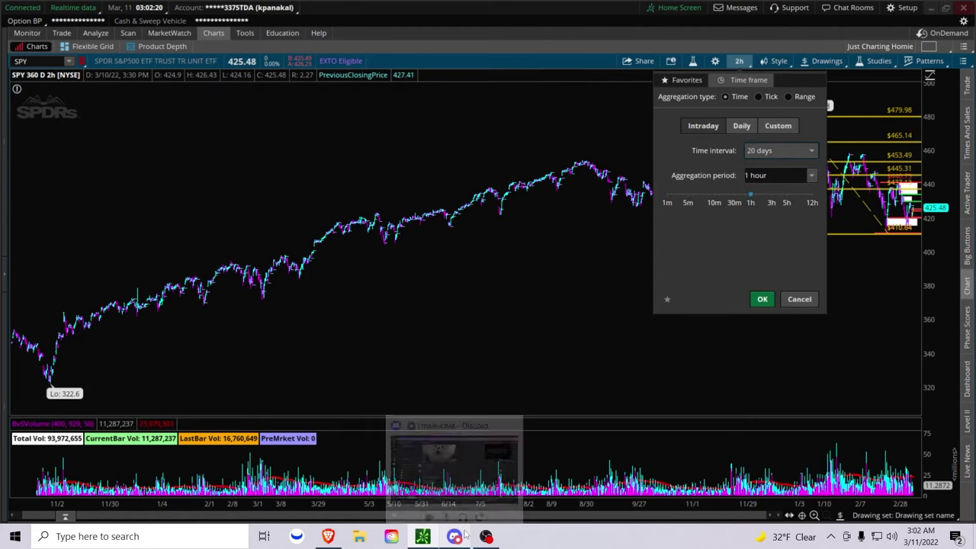
left_click_drag(750, 196, 666, 197)
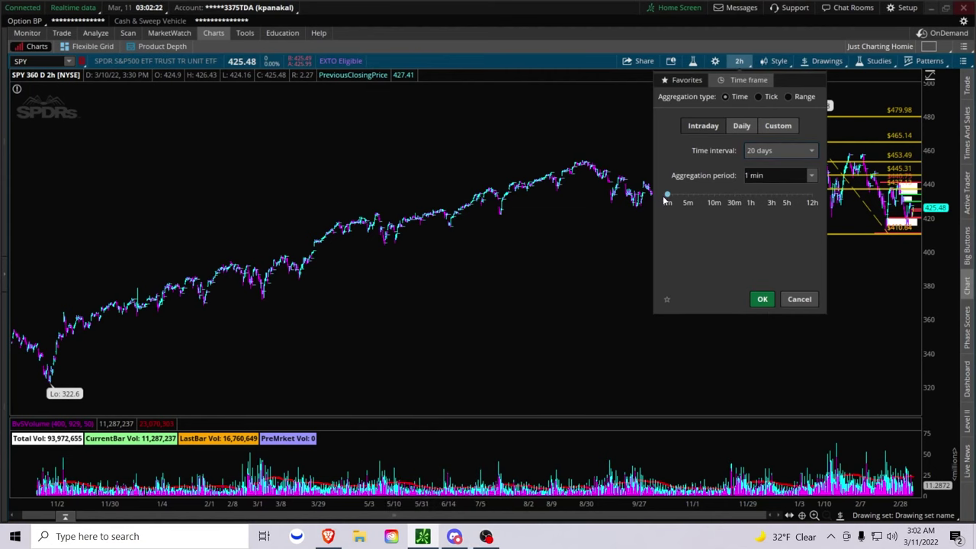
left_click(762, 299)
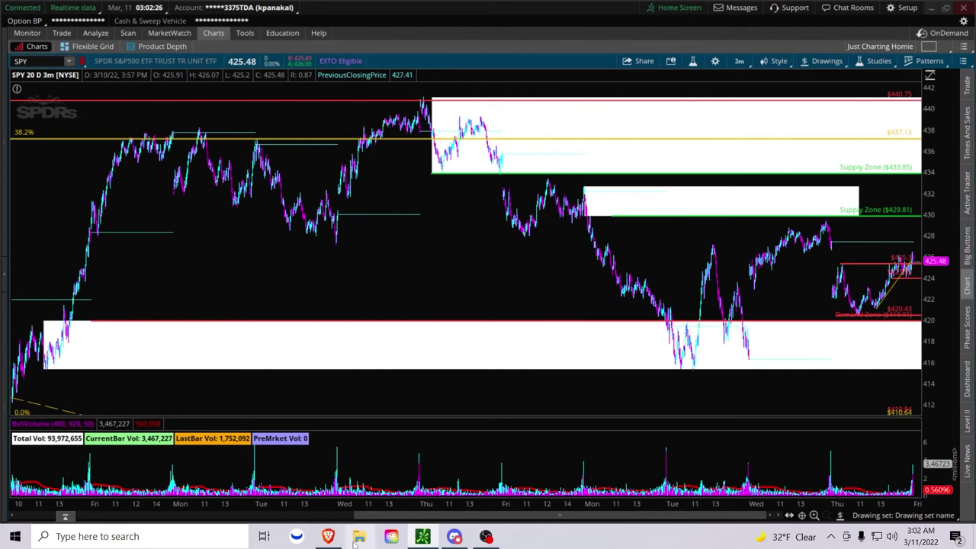
Step: View the IWM alerts in Pinnacle Analytics' The-Pawn channel, then switch to the browser
left_click(455, 536)
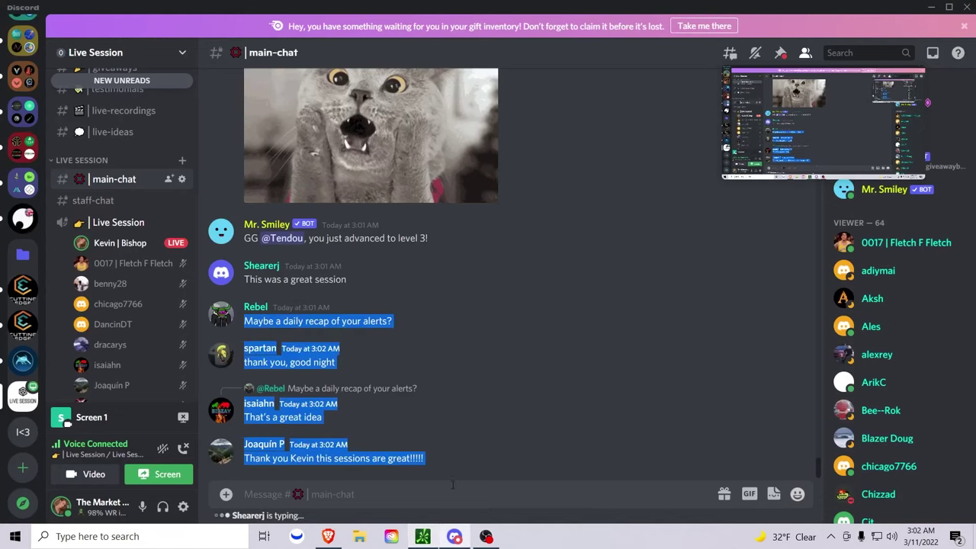
left_click(442, 414)
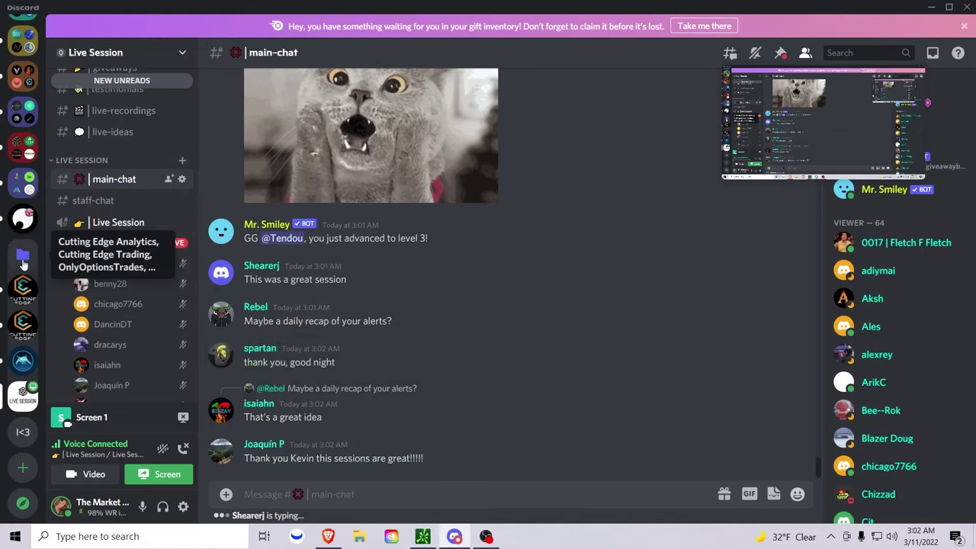
scroll(25, 240, "up", 3)
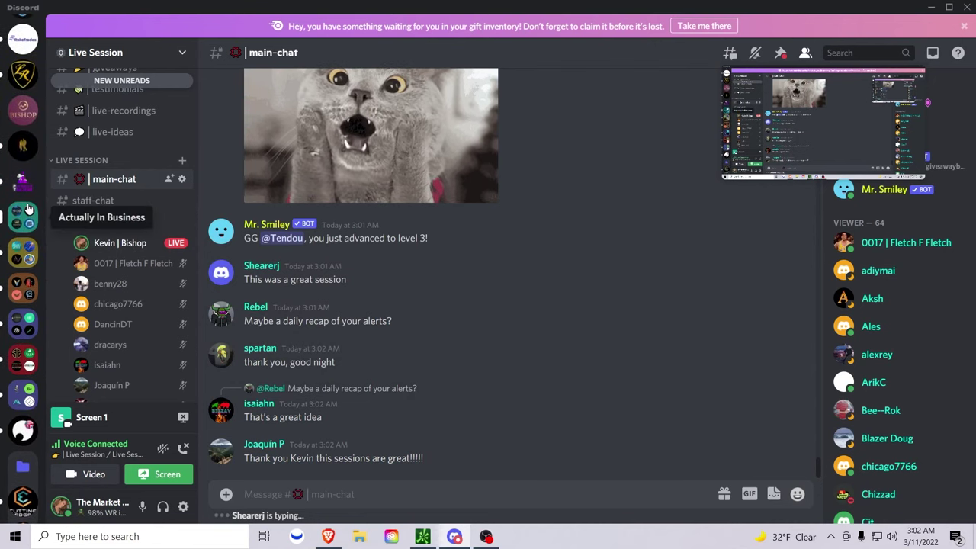
left_click(24, 112)
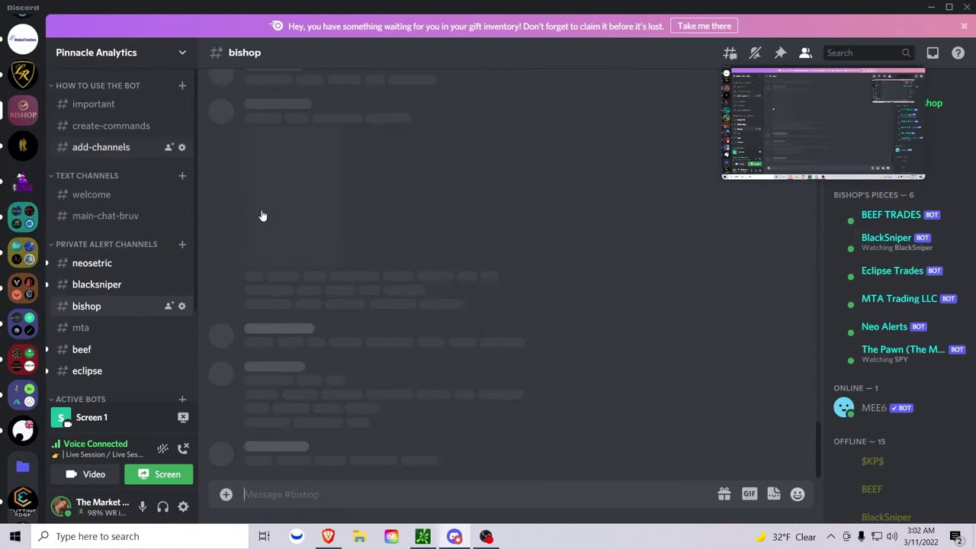
scroll(138, 347, "down", 2)
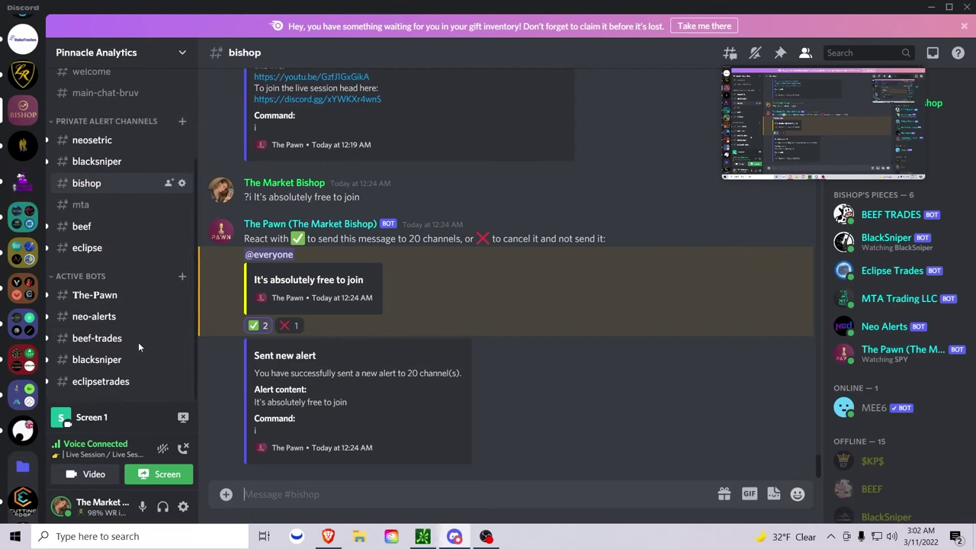
left_click(115, 296)
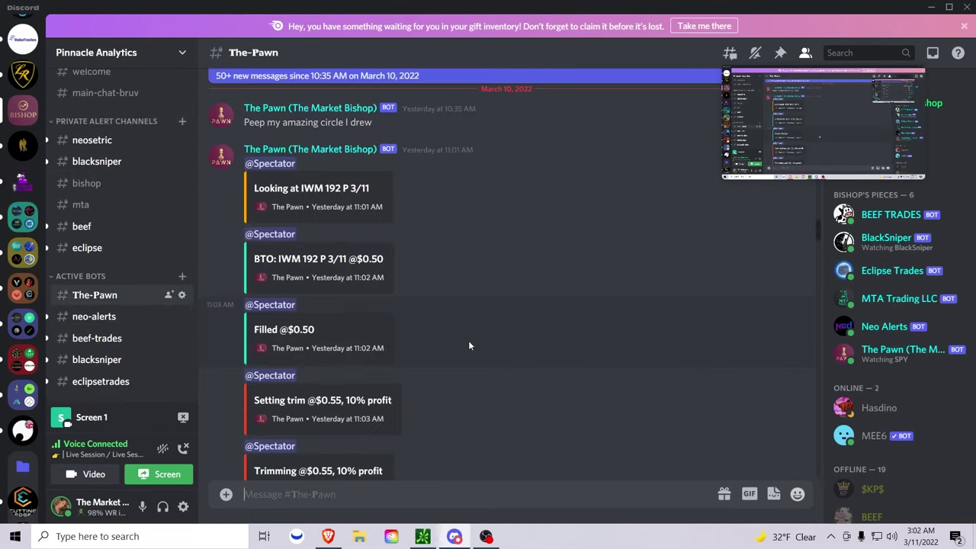
left_click(328, 536)
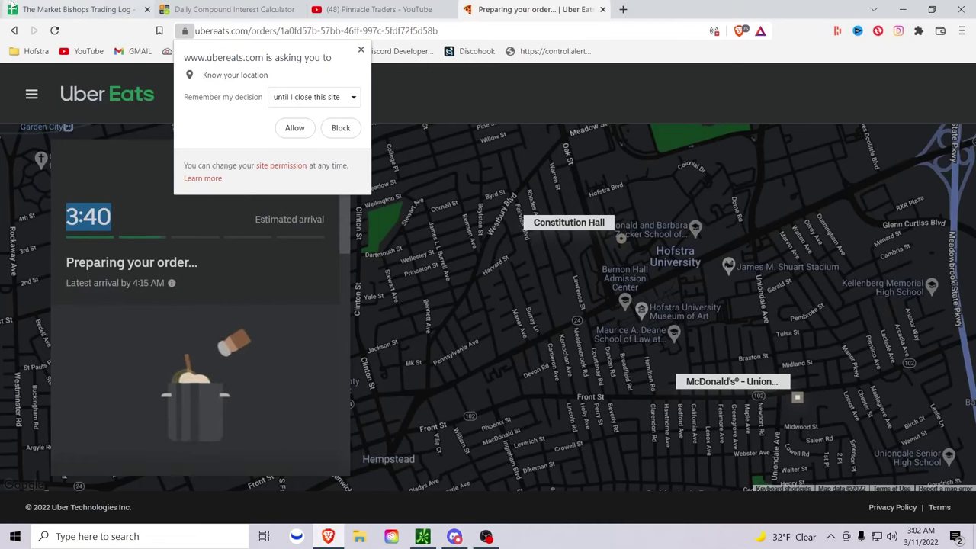
Step: In the Trading Log's March 2022 sheet, select the 3/10/22 trades, then G30:L30
left_click(77, 9)
scroll(585, 412, "down", 5)
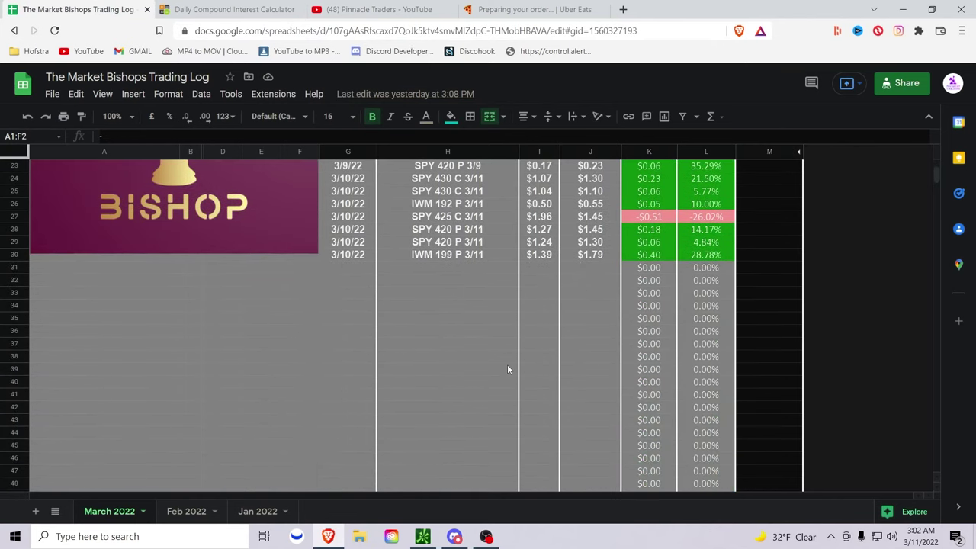
left_click_drag(348, 257, 692, 336)
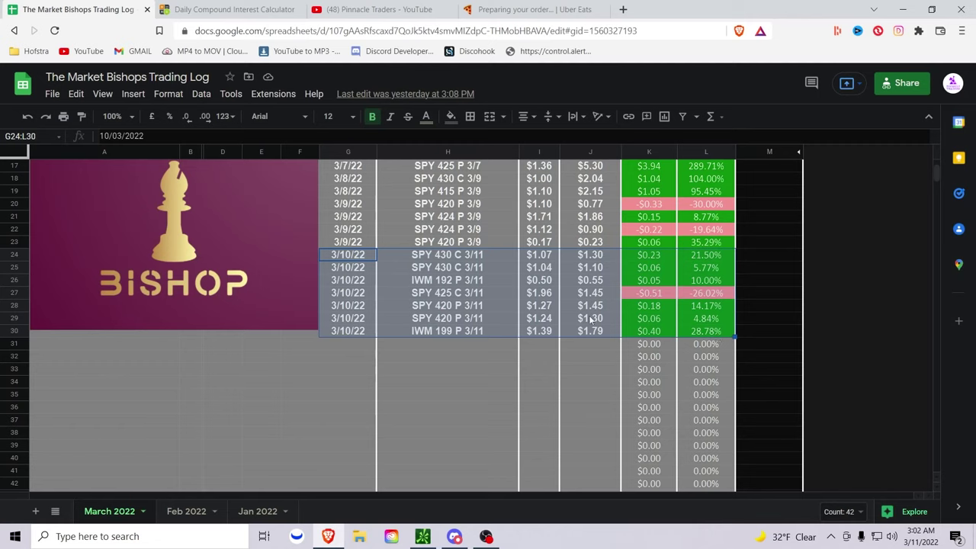
left_click(365, 329)
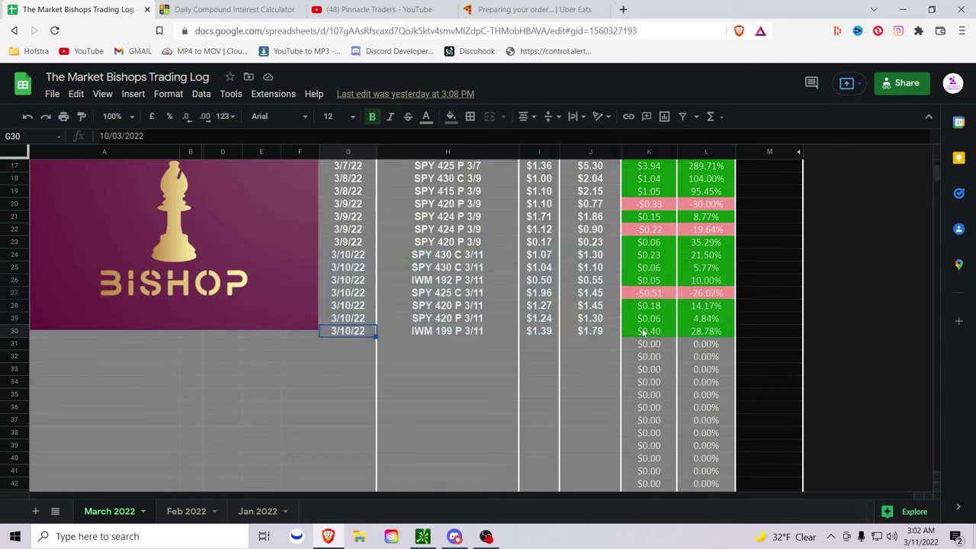
left_click_drag(363, 336, 704, 338)
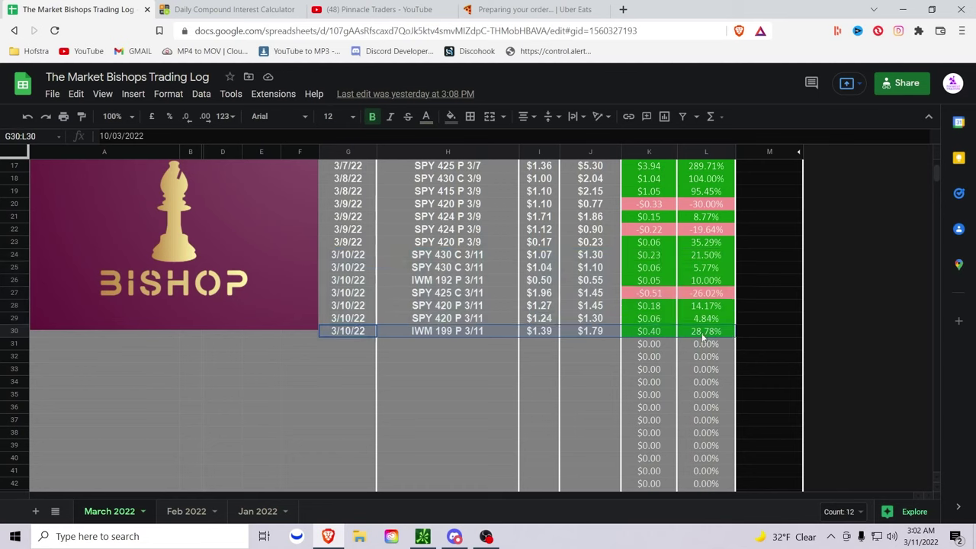
Step: Glance at Discord's Live Session main-chat, then bring the thinkorswim SPY chart back
left_click(454, 536)
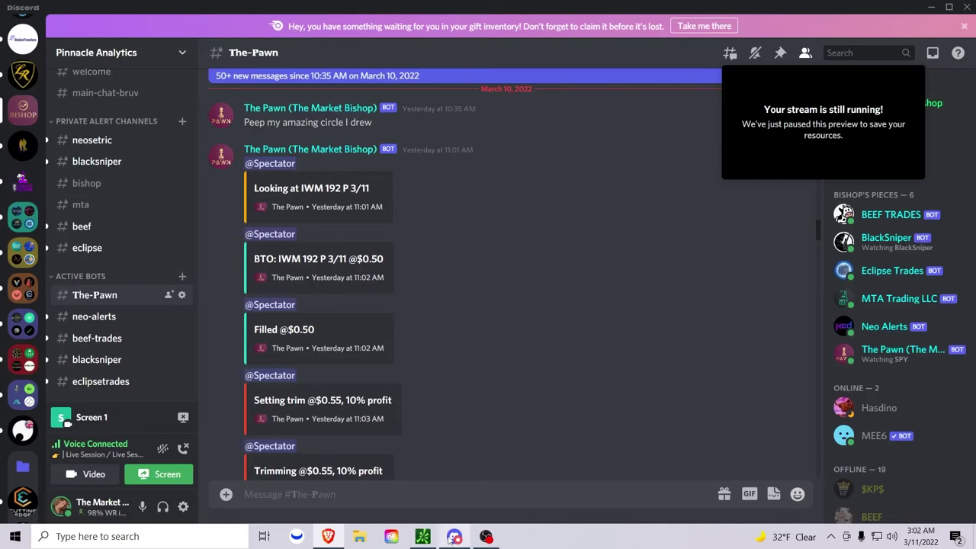
left_click(424, 536)
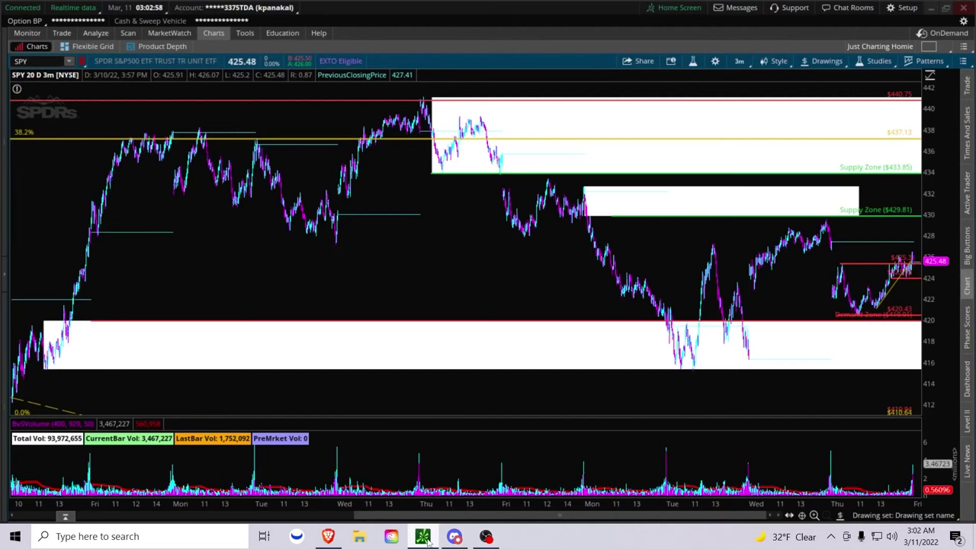
left_click(454, 536)
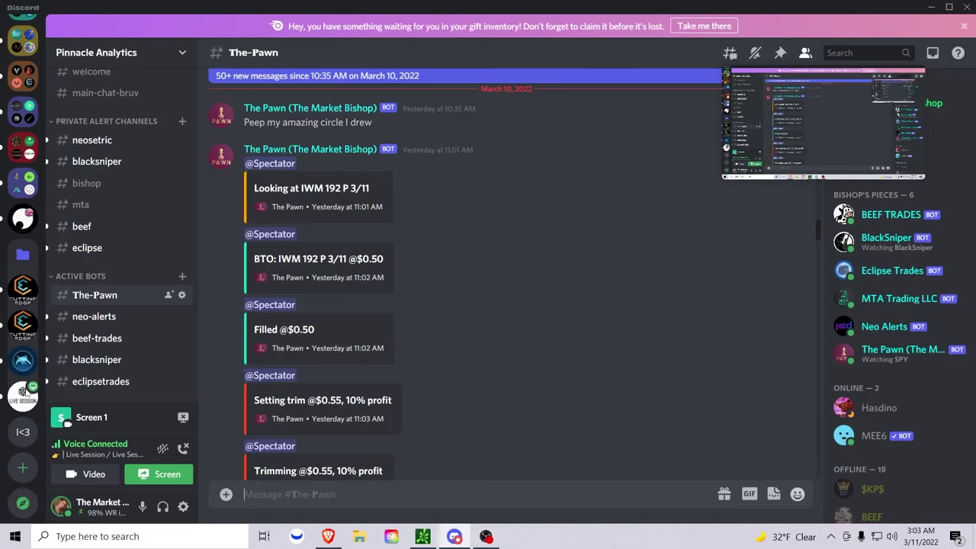
left_click(23, 439)
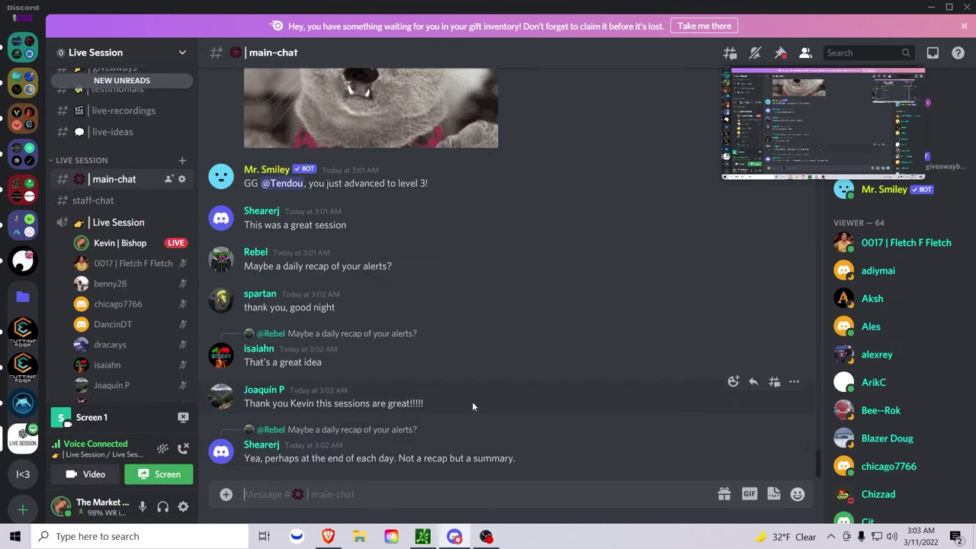
left_click(423, 536)
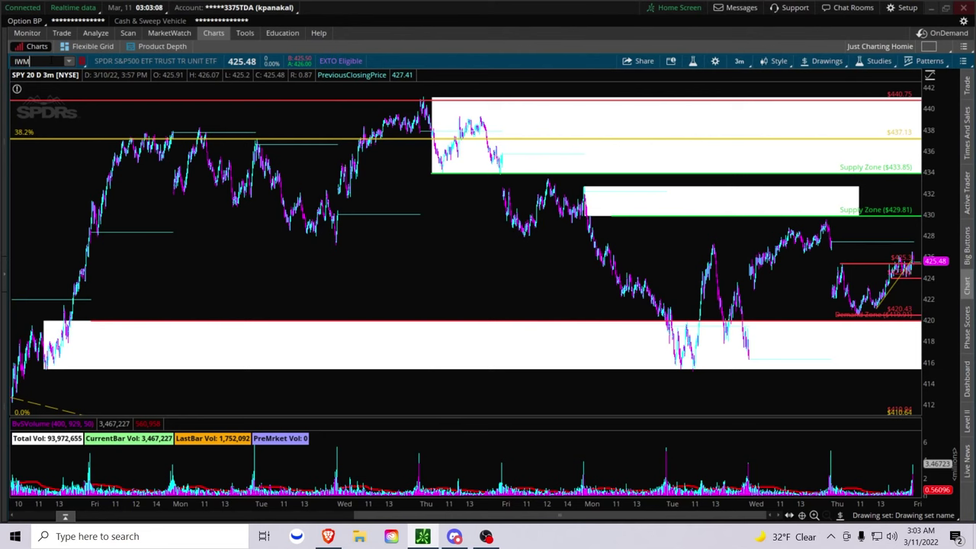
Step: Switch the chart to IWM and zoom in on Thursday afternoon's 14:15–15:33 bars
key("Return")
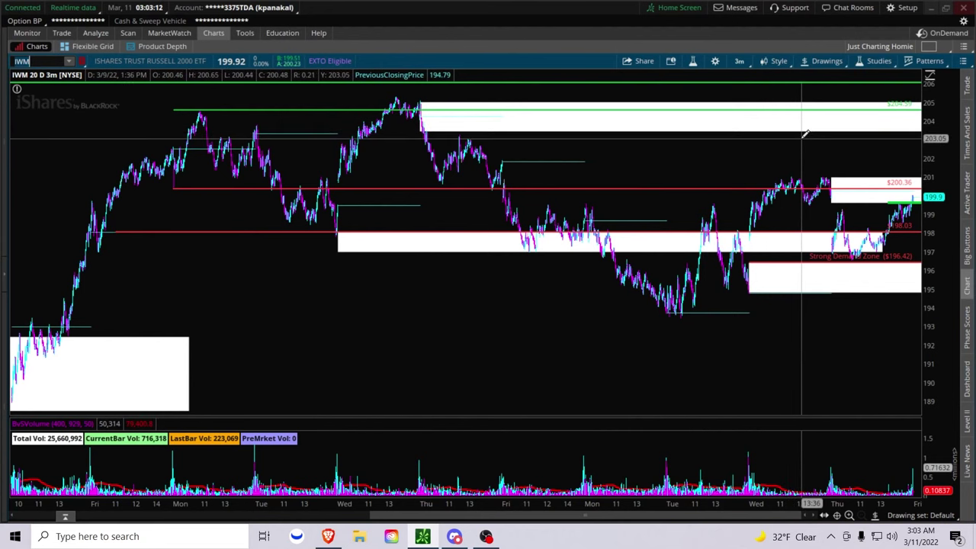
left_click_drag(811, 153, 920, 152)
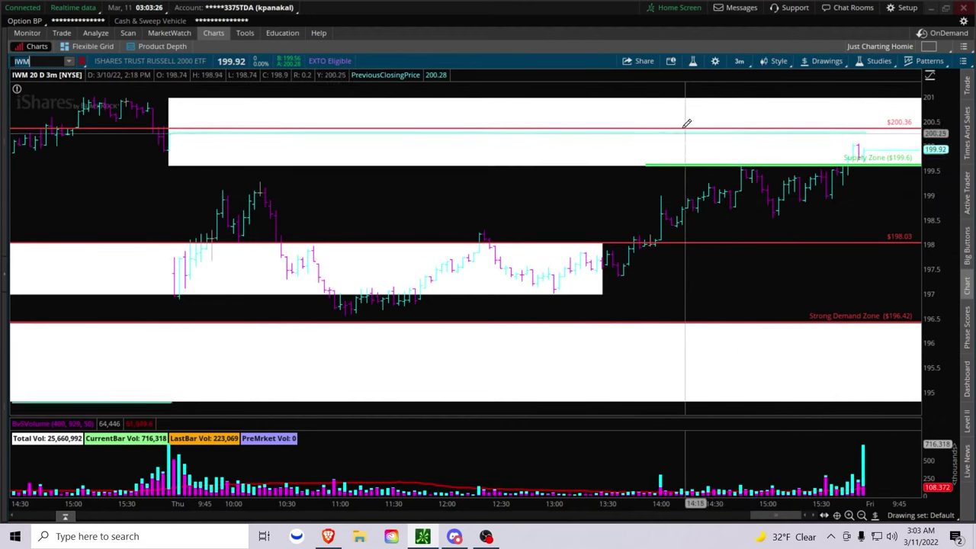
left_click_drag(684, 125, 820, 129)
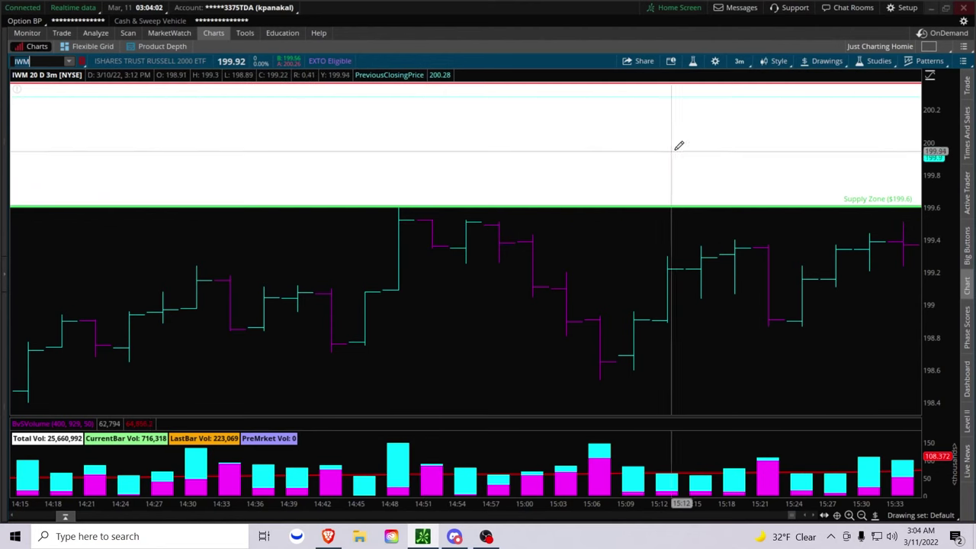
Step: Draw an ellipse around the 14:51 bars just under the $199.6 supply zone
left_click(824, 63)
mouse_move(841, 150)
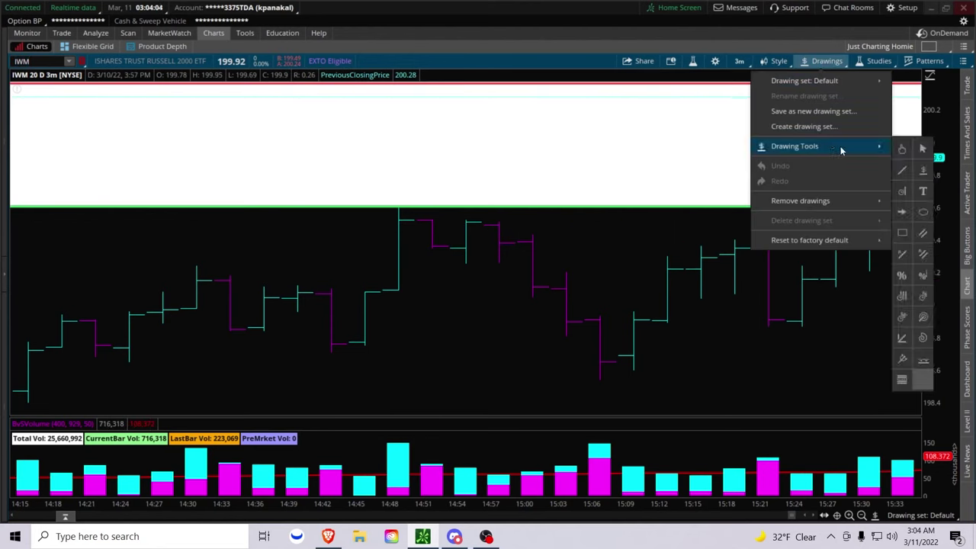
left_click(921, 214)
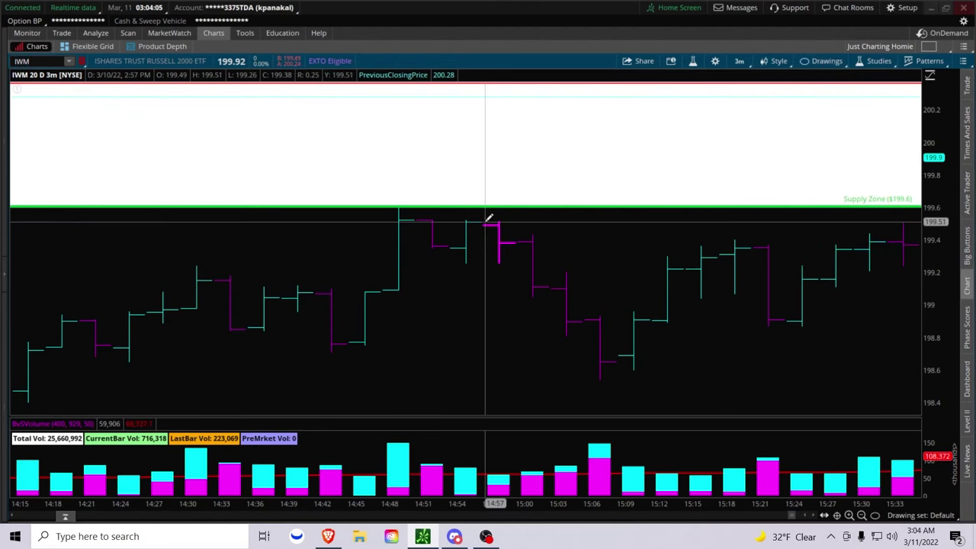
left_click(422, 219)
left_click(456, 245)
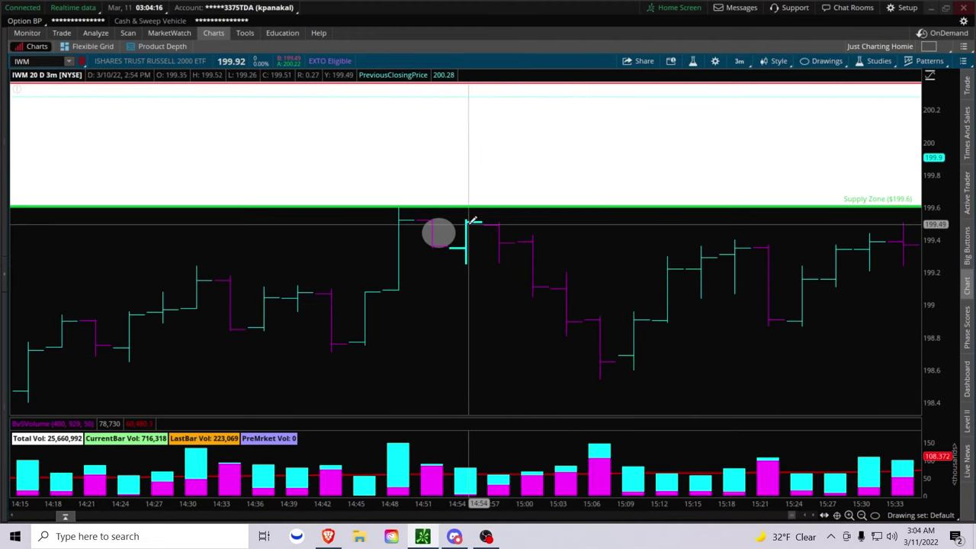
left_click(455, 537)
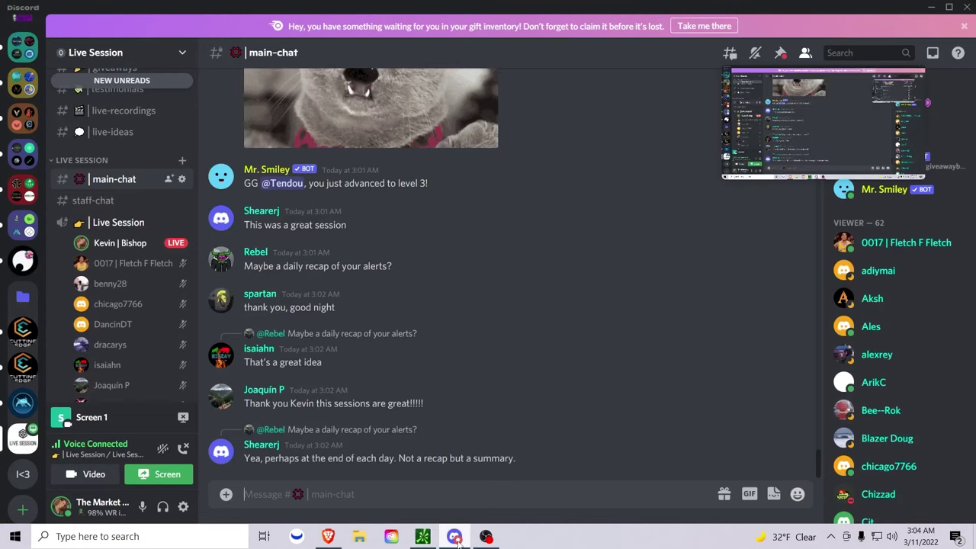
left_click(354, 511)
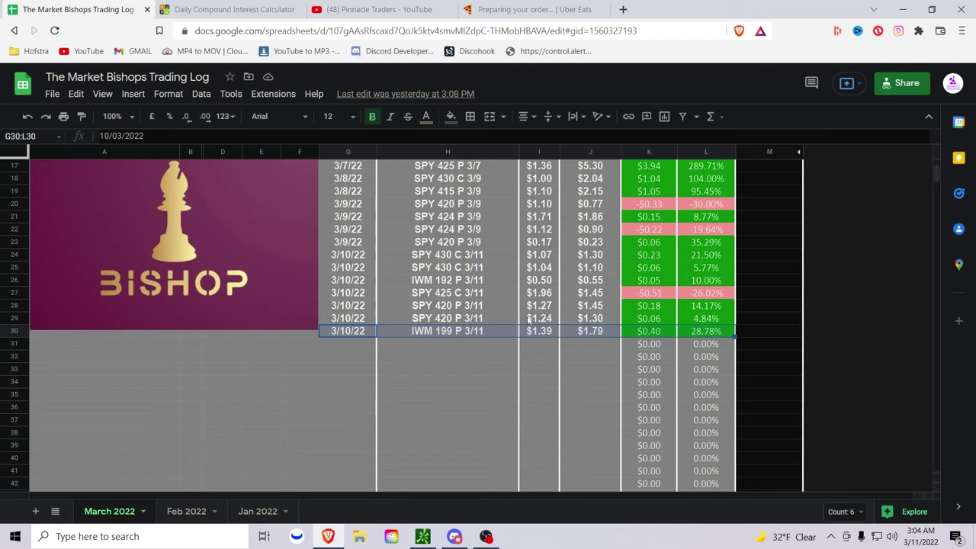
left_click(424, 538)
left_click(435, 539)
left_click(454, 536)
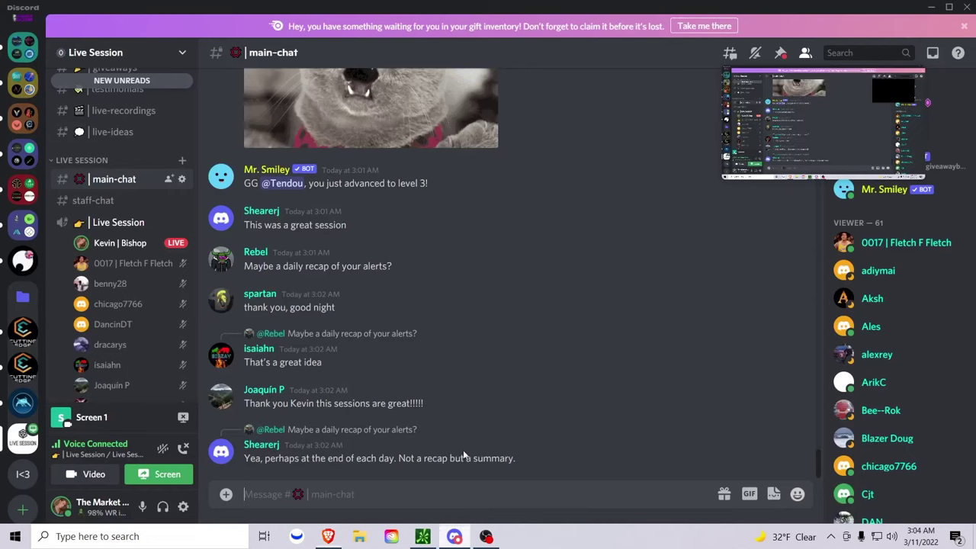
left_click(422, 537)
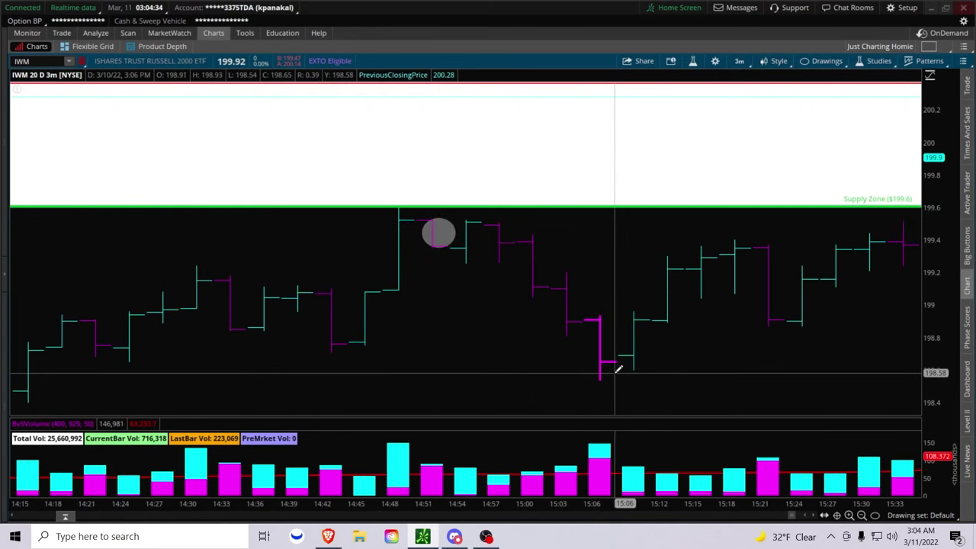
Step: Zoom the IWM chart back out to its supply and demand zones, then switch to Google Sheets
scroll(618, 370, "down", 2)
scroll(618, 370, "up", 2)
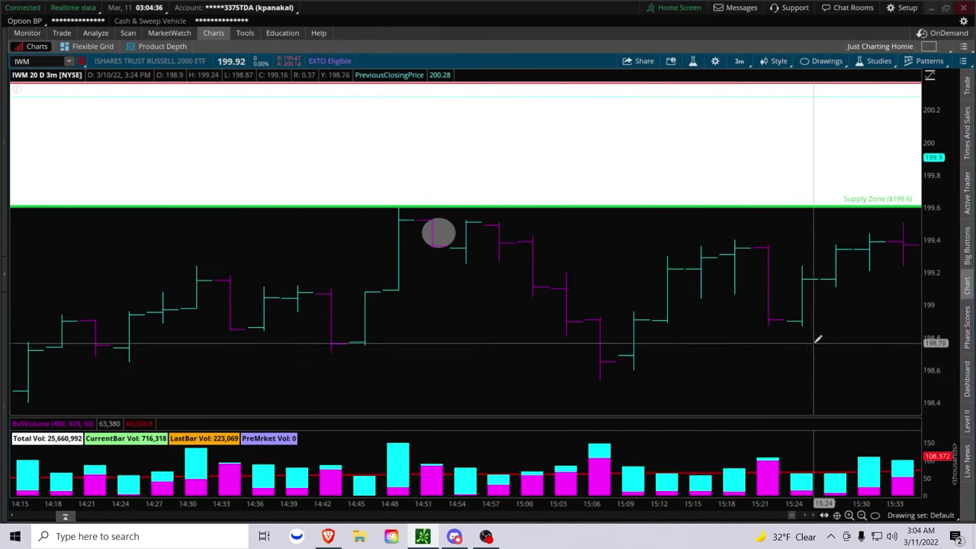
left_click_drag(505, 503, 427, 503)
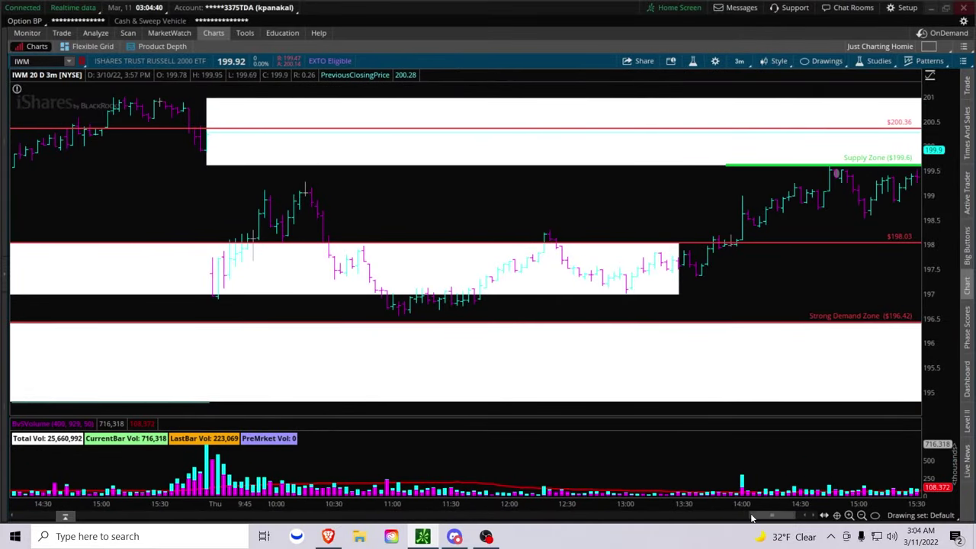
scroll(751, 518, "down", 5)
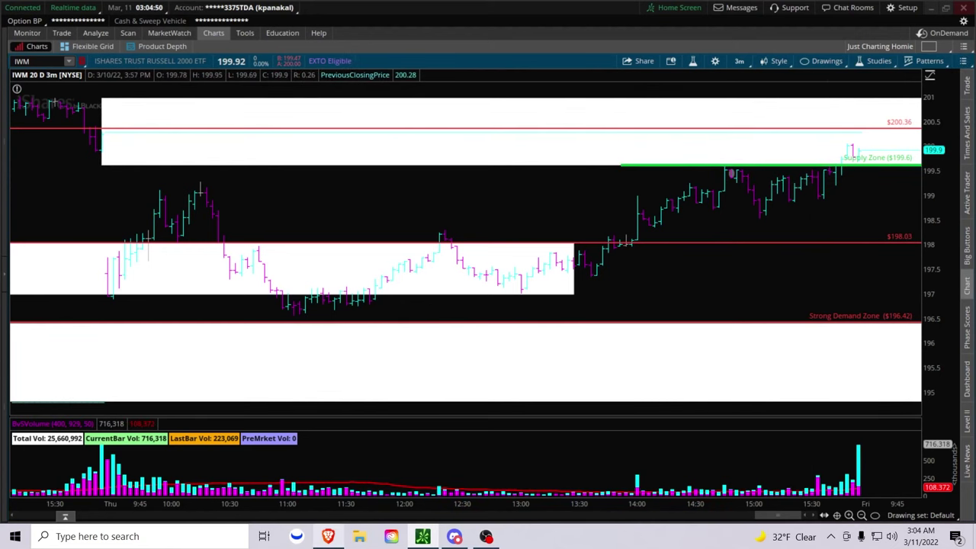
left_click(328, 536)
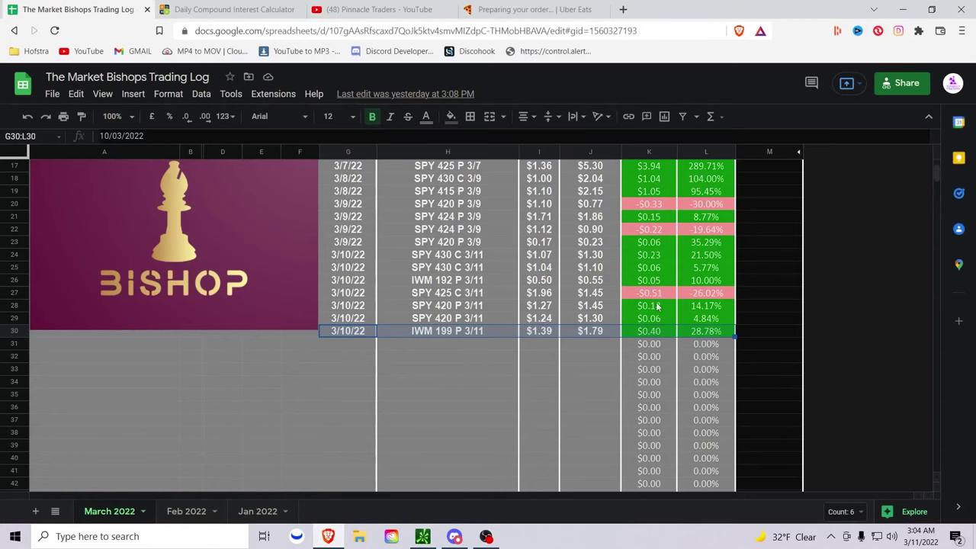
Step: Check the SPY 425 C 3/11 entries in H27:J27 without editing, then return to the IWM chart
left_click_drag(603, 291, 421, 299)
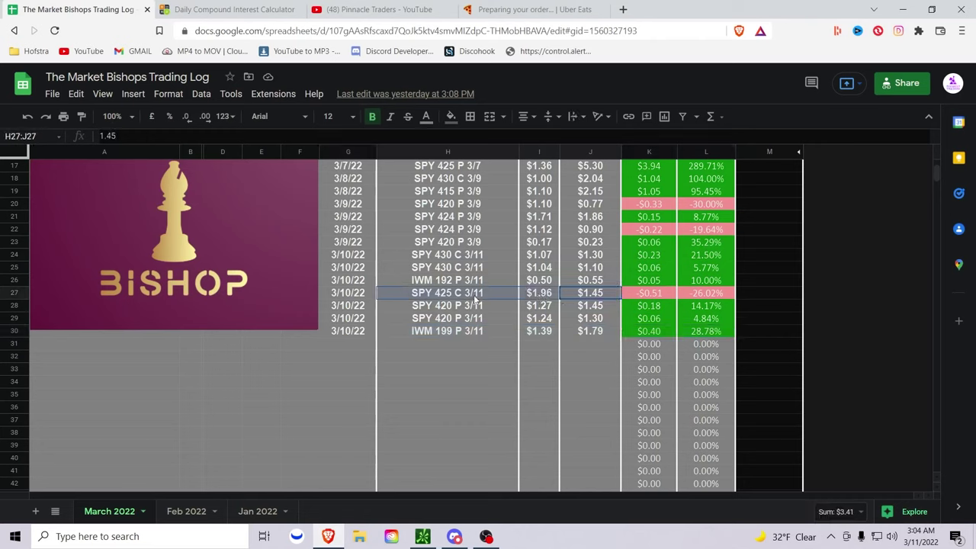
double_click(418, 299)
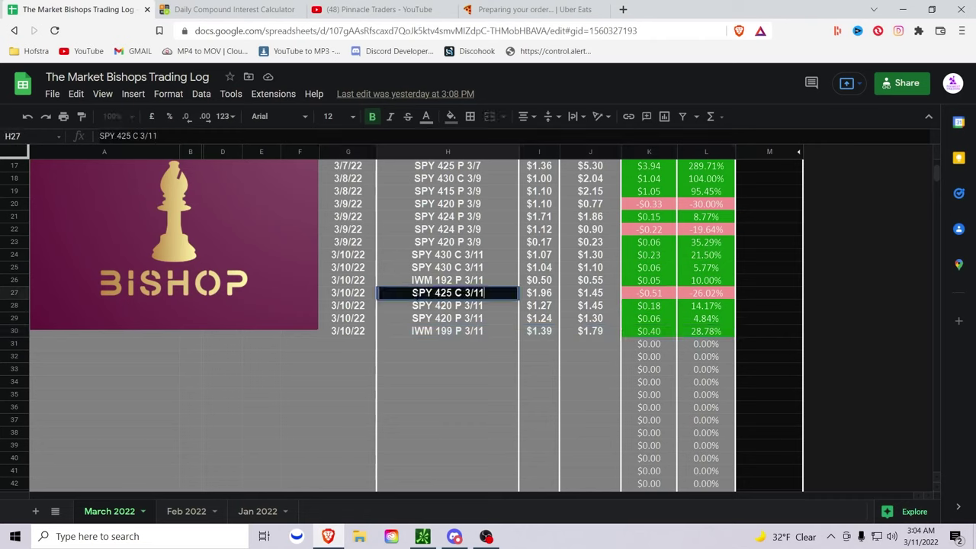
left_click(482, 345)
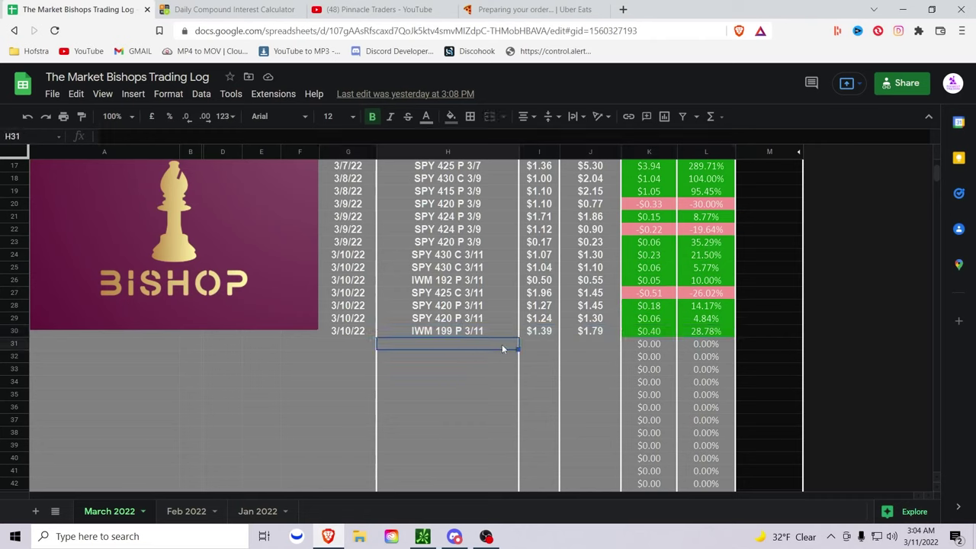
left_click(430, 539)
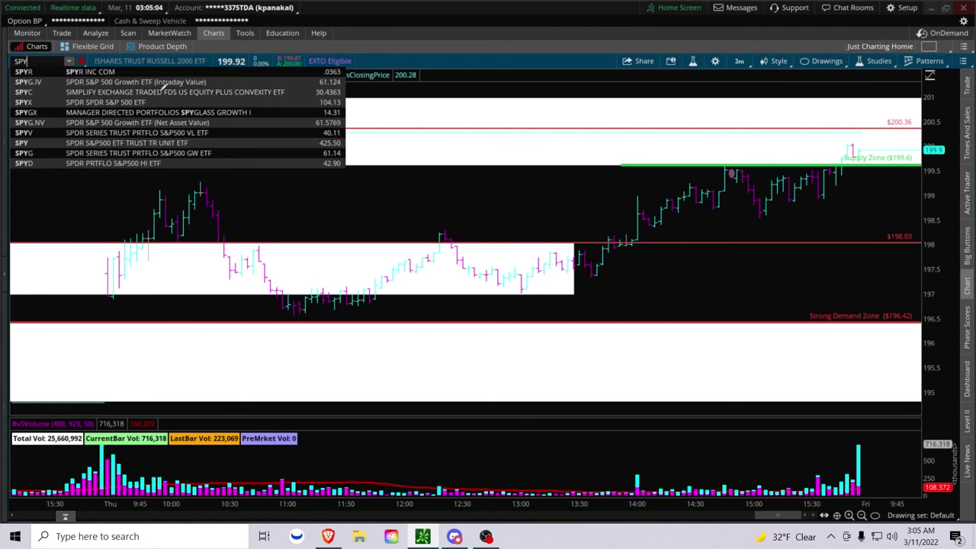
Step: Load SPY back onto the 3-minute chart and zoom in, then switch to Discord
key("Return")
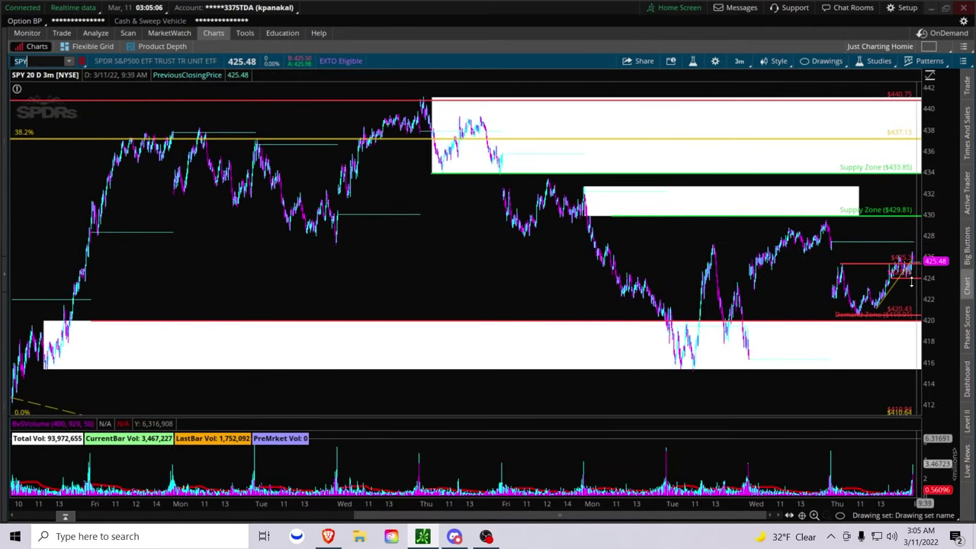
scroll(774, 224, "up", 5)
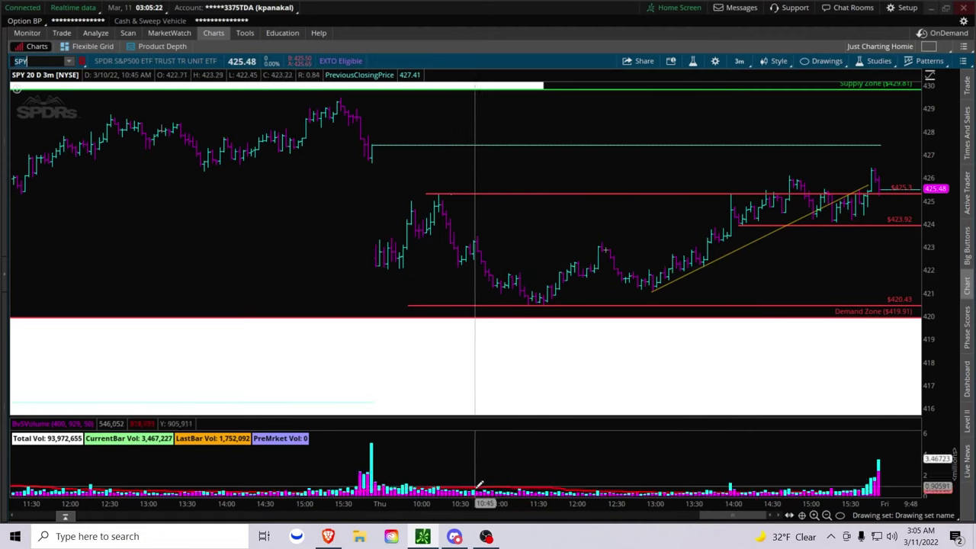
left_click(454, 536)
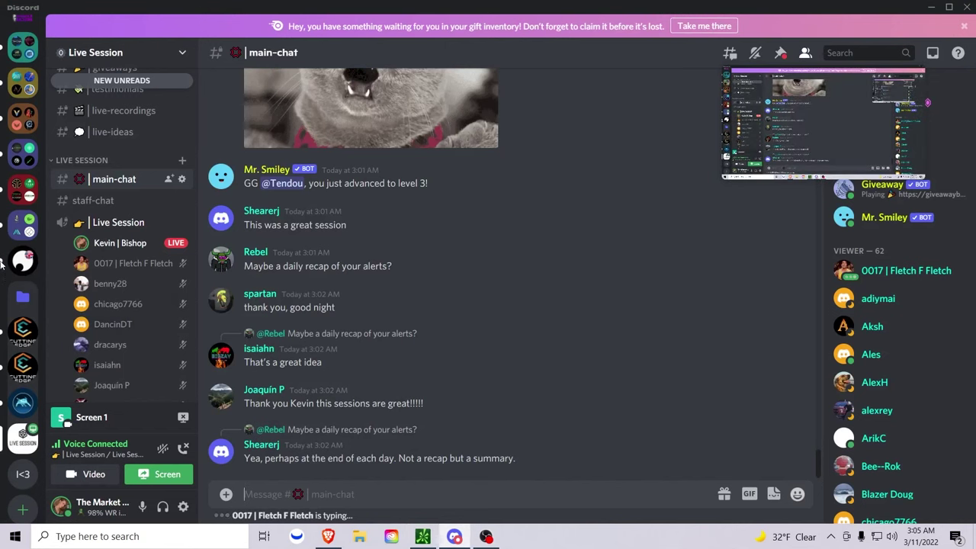
Step: Open Pinnacle Analytics' The-Pawn channel and scroll up to yesterday's trade alerts
scroll(23, 191, "up", 5)
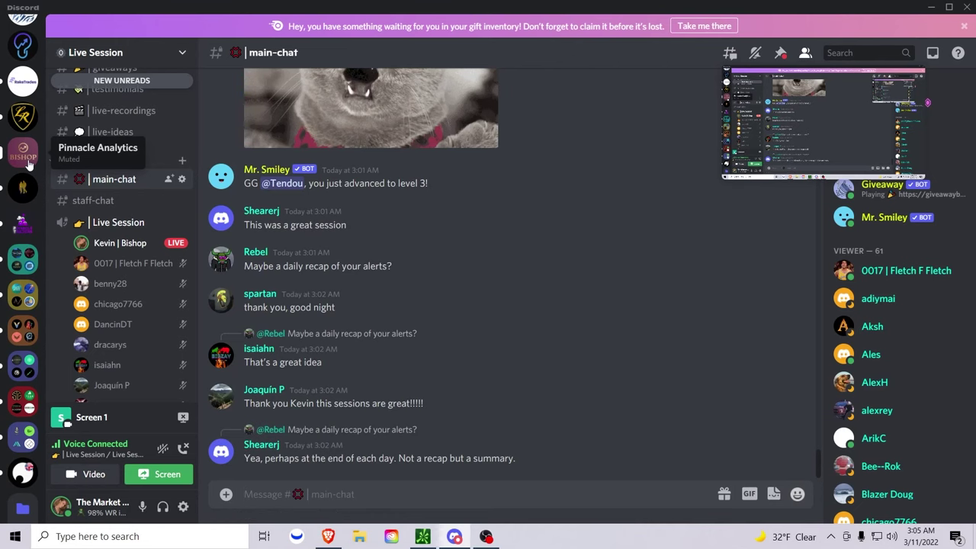
left_click(23, 152)
scroll(342, 282, "down", 3)
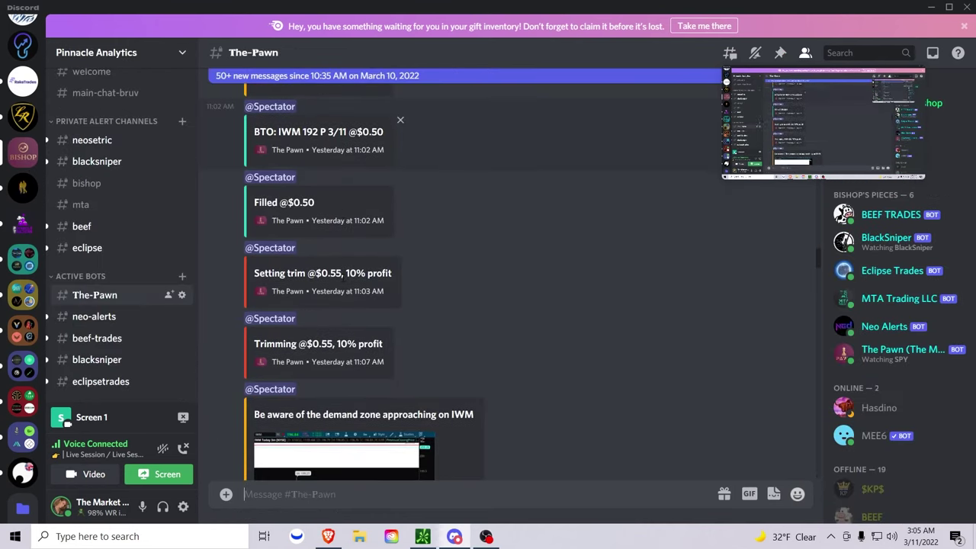
scroll(343, 282, "up", 10)
scroll(342, 282, "up", 15)
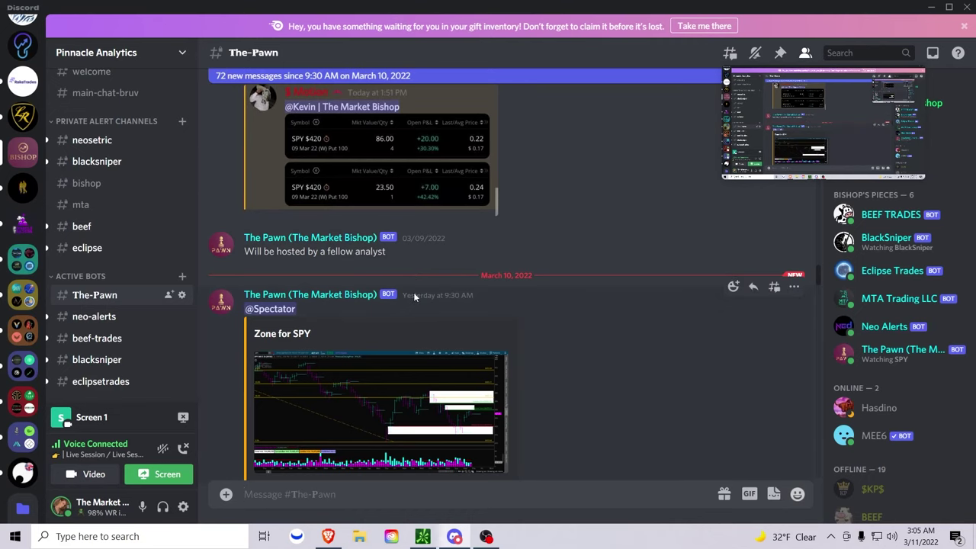
scroll(414, 297, "up", 3)
scroll(414, 296, "down", 5)
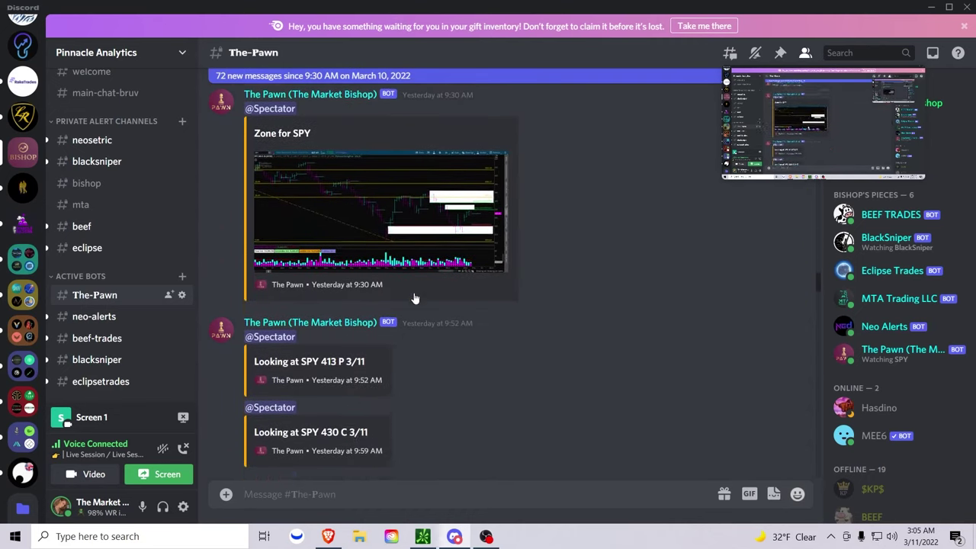
scroll(415, 296, "down", 2)
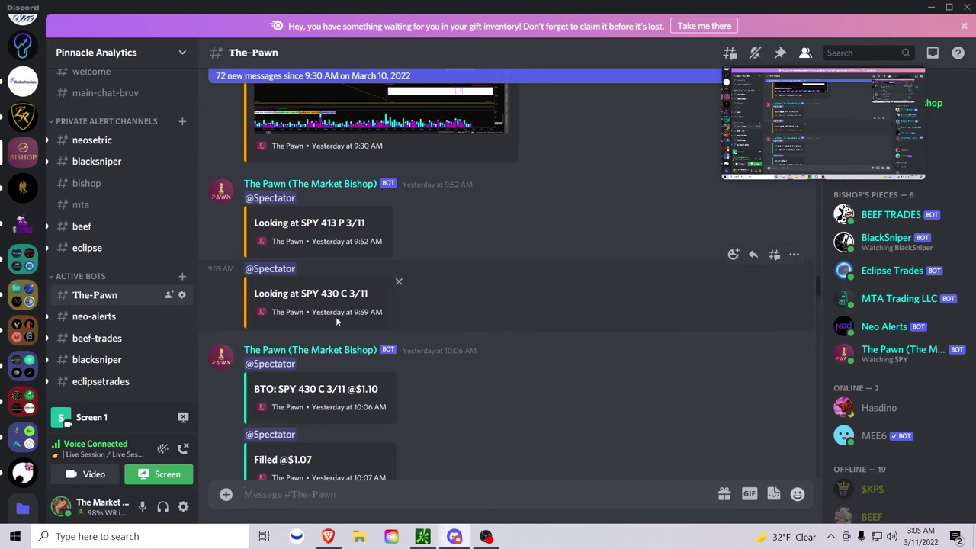
scroll(335, 321, "down", 2)
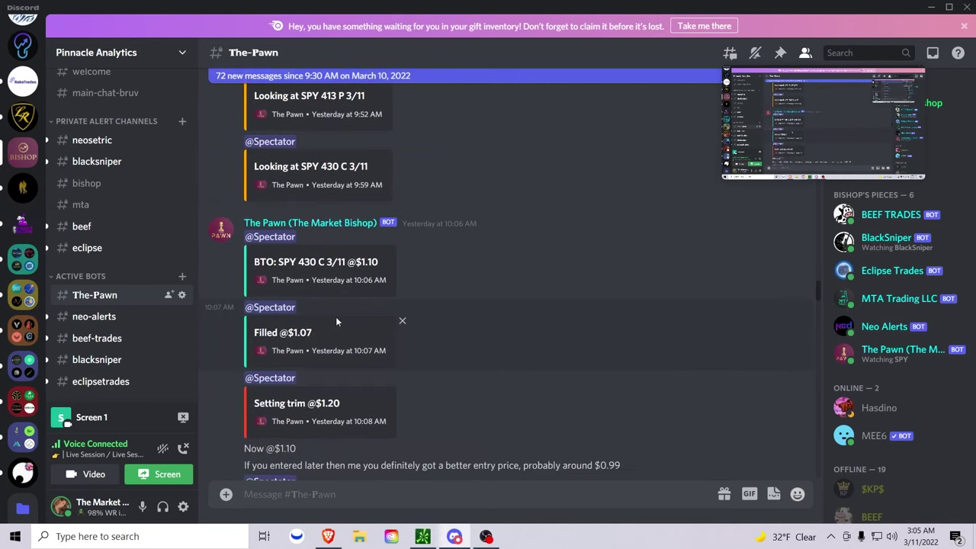
Step: Scroll down through the SPY and IWM alerts, including SPY 425 C 3/11, then return to thinkorswim
key("alt+Tab")
key("alt+Tab")
scroll(335, 321, "down", 6)
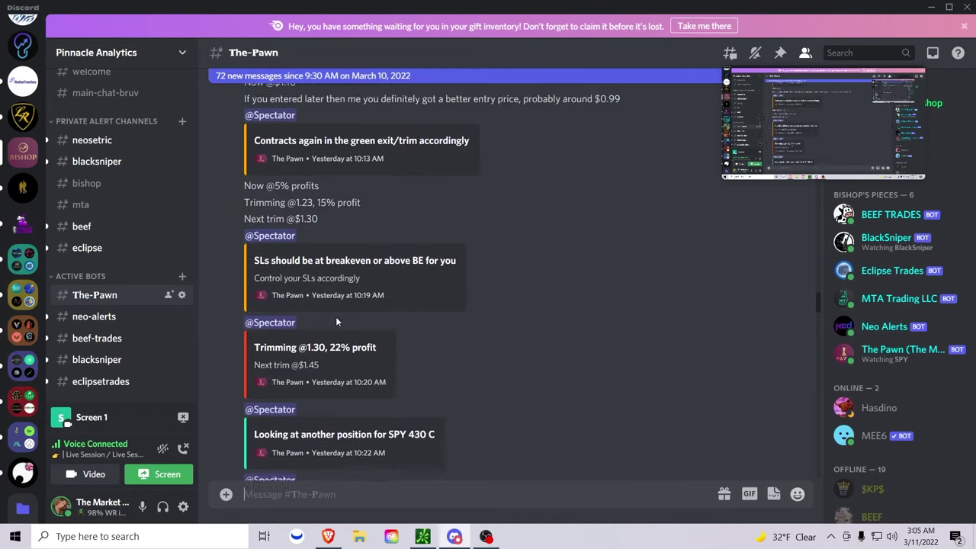
scroll(335, 321, "down", 1)
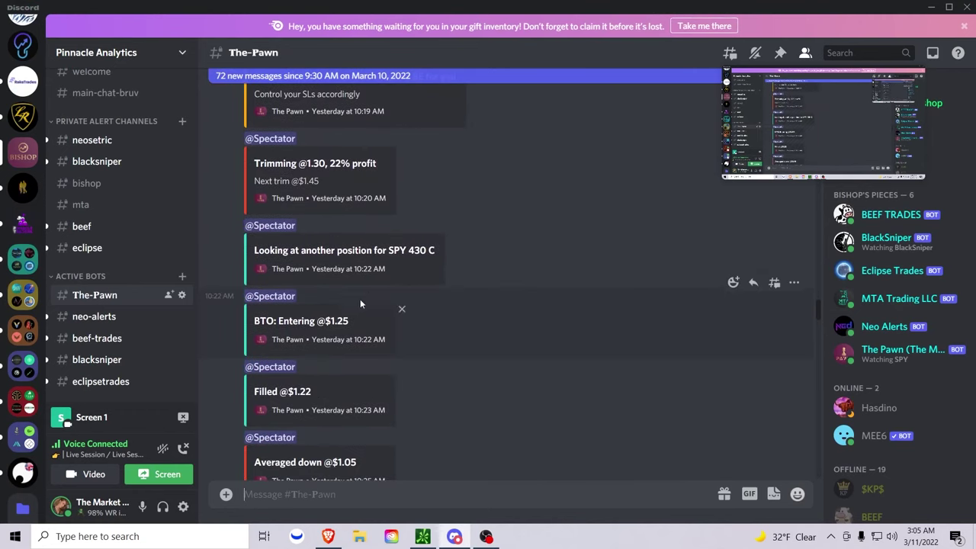
scroll(371, 288, "down", 2)
scroll(371, 288, "down", 1)
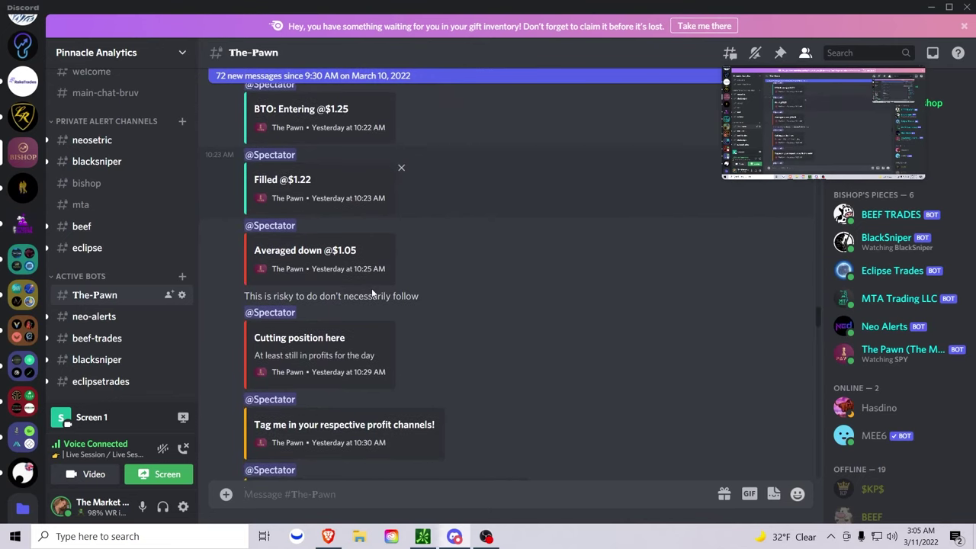
scroll(373, 292, "down", 4)
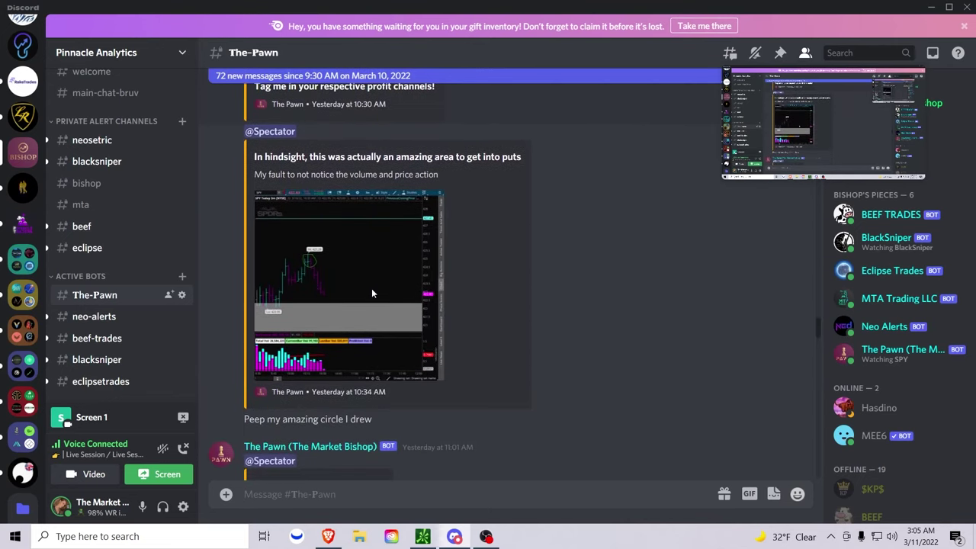
scroll(371, 288, "down", 6)
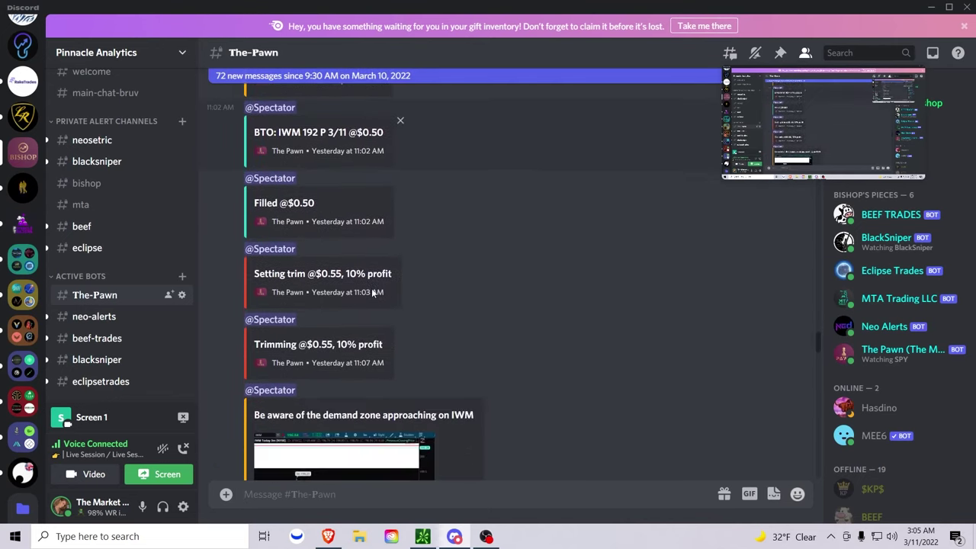
scroll(372, 293, "down", 7)
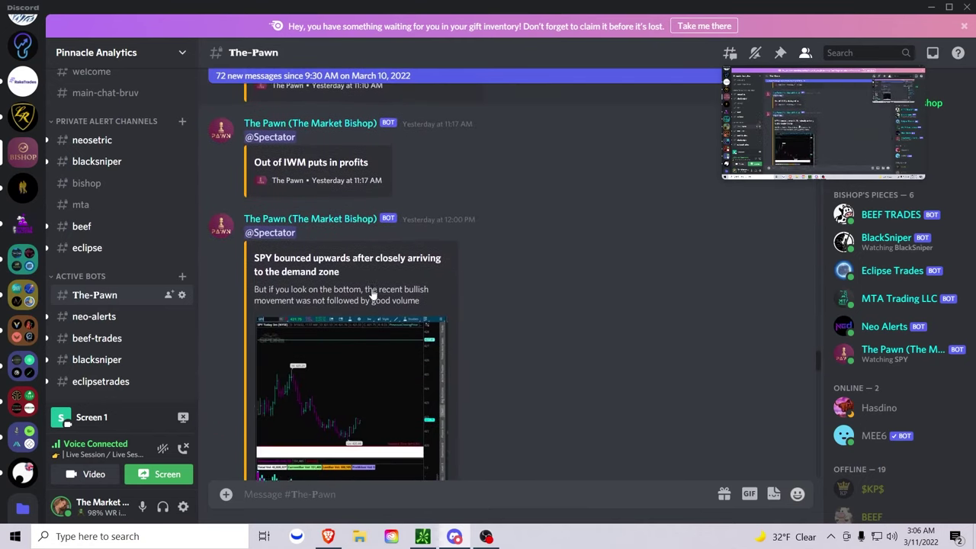
scroll(372, 292, "down", 6)
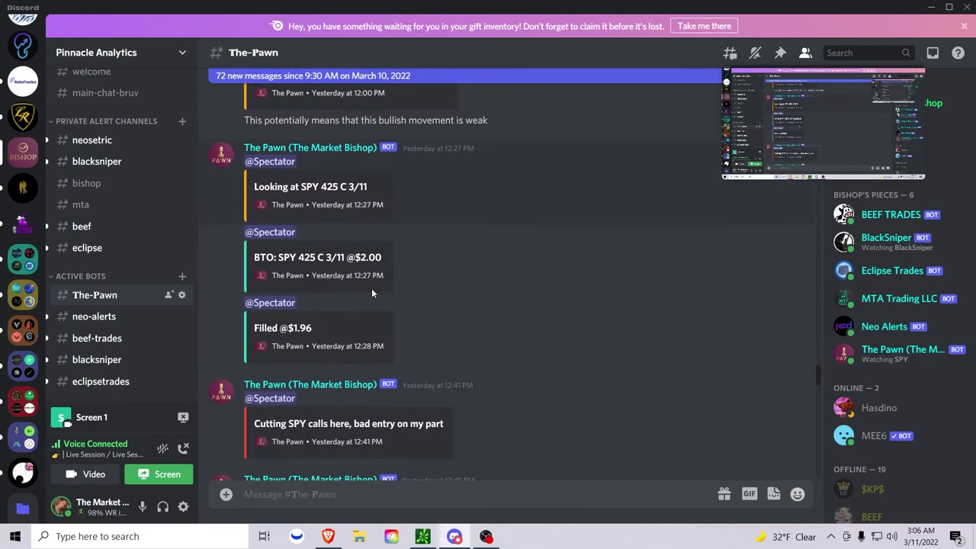
left_click(422, 537)
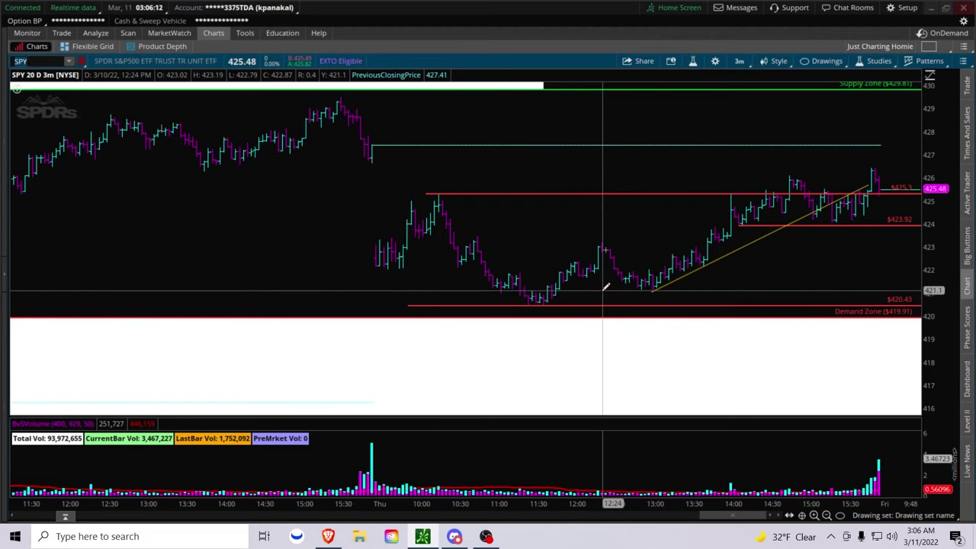
Step: Glance at the Sheets trading log and The-Pawn Discord alerts, then return to the SPY chart
left_click(328, 536)
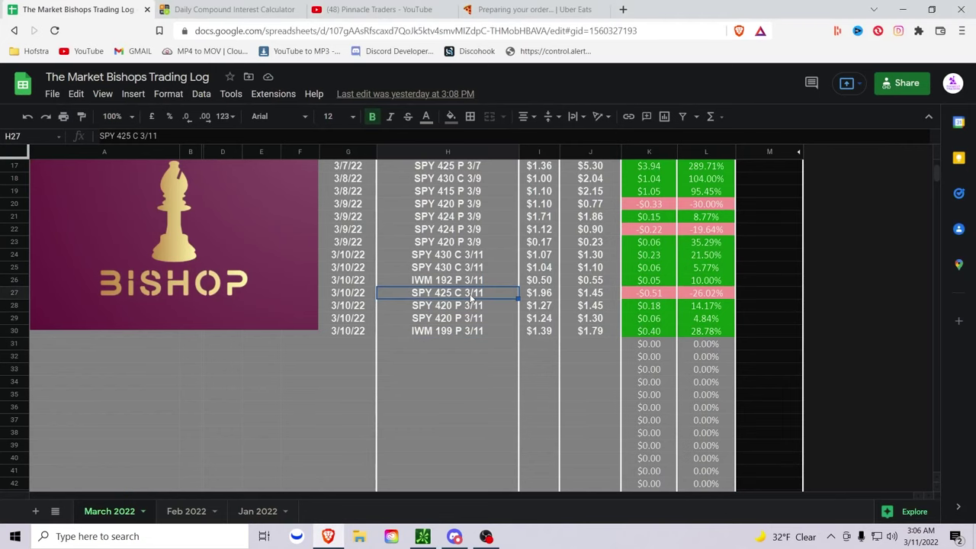
left_click(441, 546)
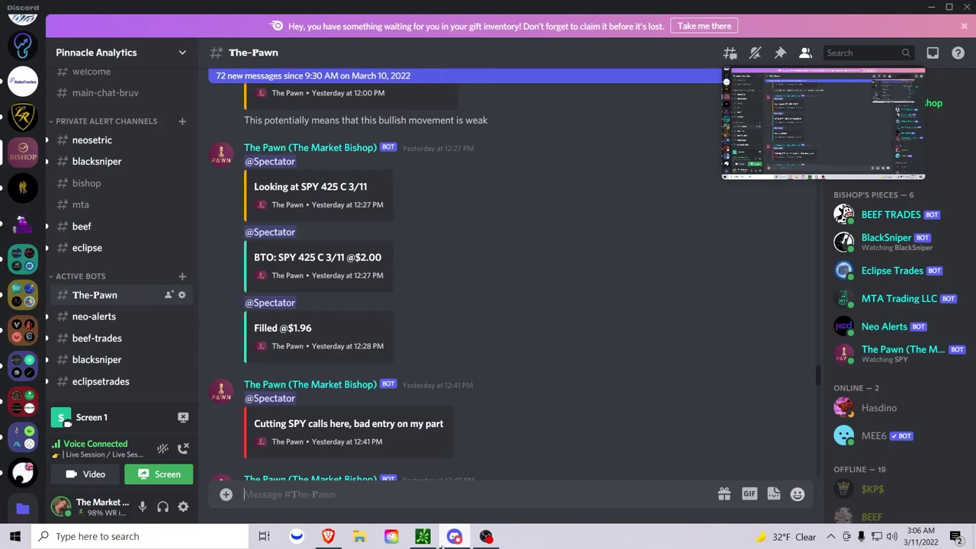
scroll(337, 388, "down", 1)
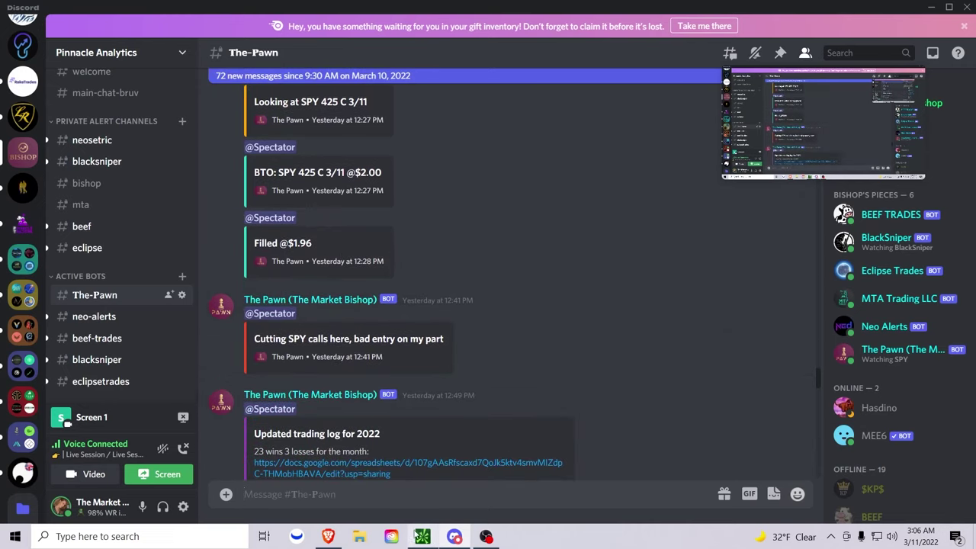
left_click(422, 536)
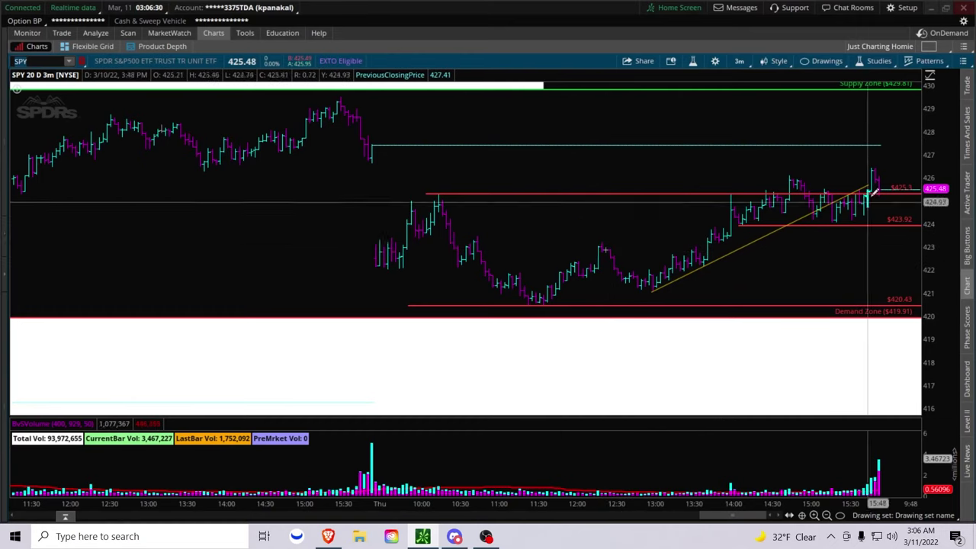
Step: Rescale the time axis from the 11:45 session out to a several-day view
left_click_drag(544, 214, 919, 215)
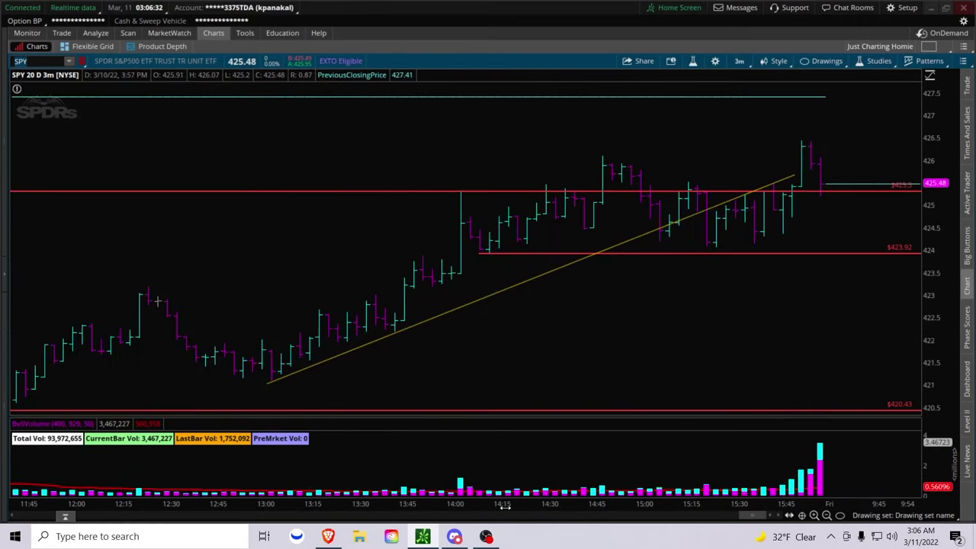
left_click_drag(525, 506, 343, 505)
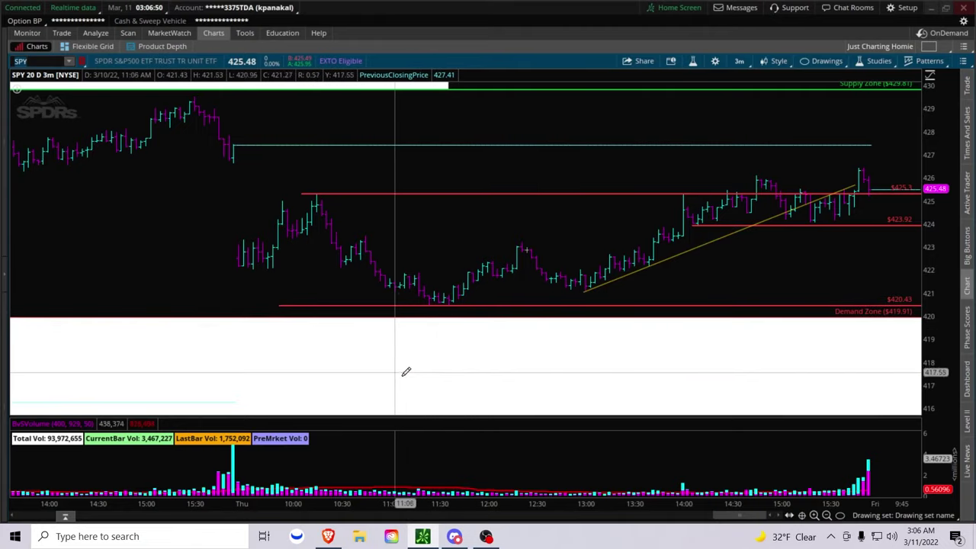
left_click_drag(470, 478, 462, 440)
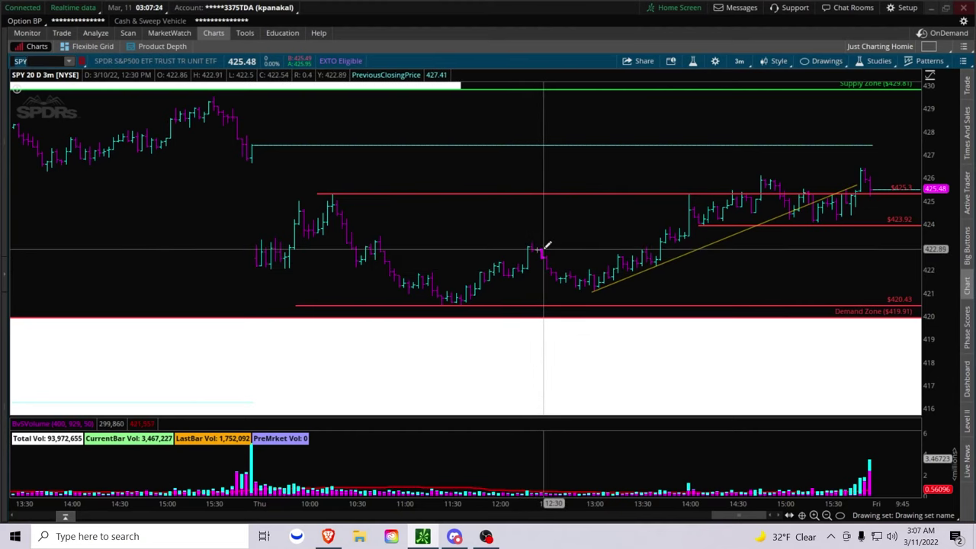
Step: Circle the 12:27 swing high near 423 with a small oval, then zoom out to multiple days
mouse_move(538, 246)
left_mouse_down()
mouse_move(549, 252)
mouse_move(531, 279)
mouse_move(546, 234)
mouse_move(602, 210)
left_mouse_up()
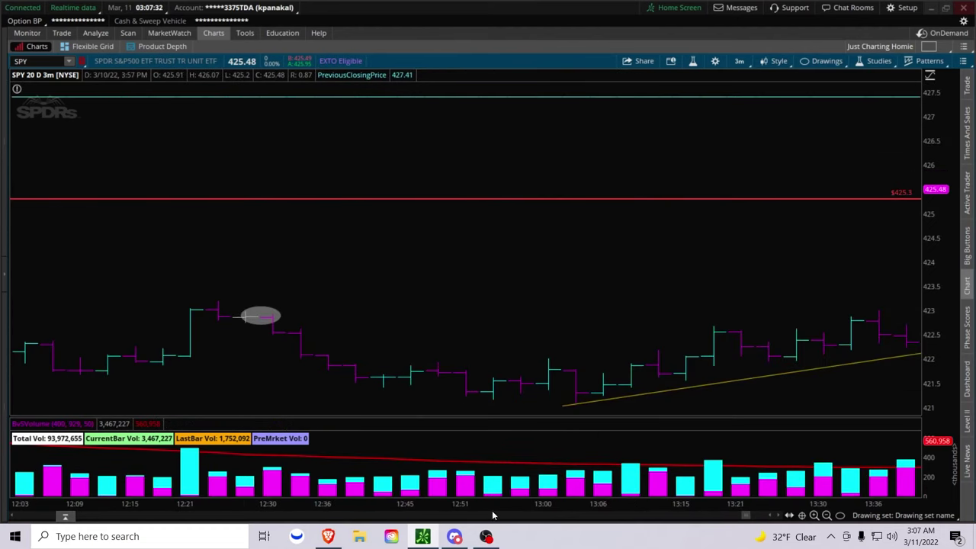
left_click_drag(492, 505, 643, 503)
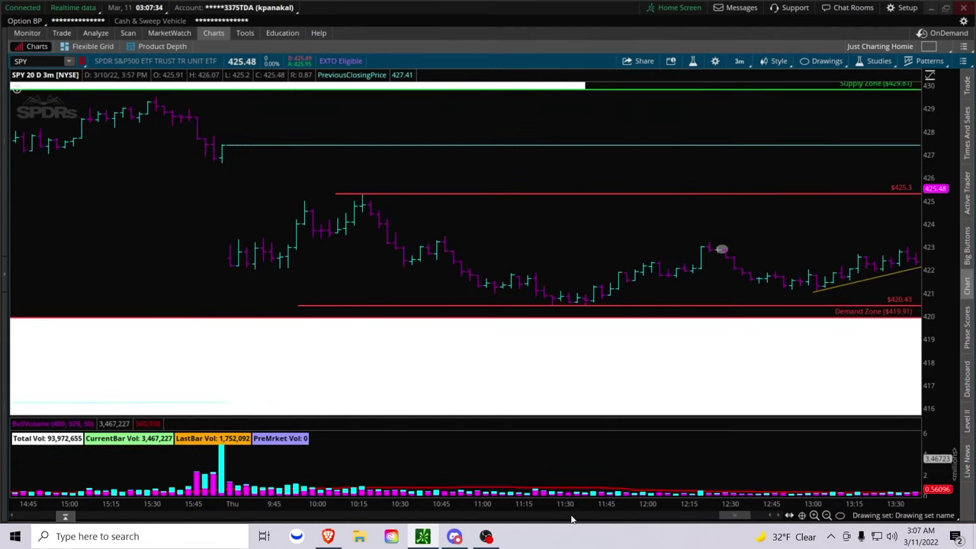
scroll(732, 517, "up", 3)
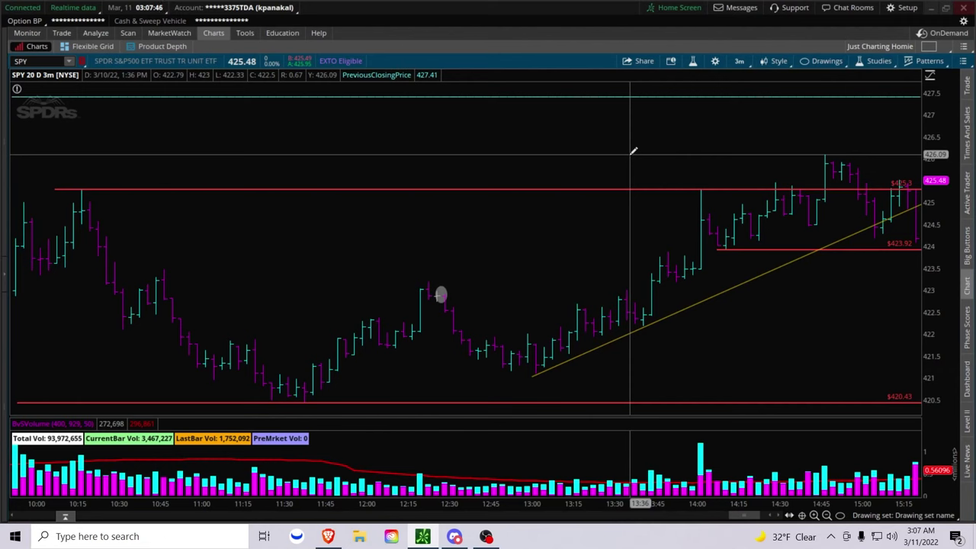
Step: Draw two trendlines around the 12:05–12:20 bars: a short falling one and a rising one
left_click(822, 61)
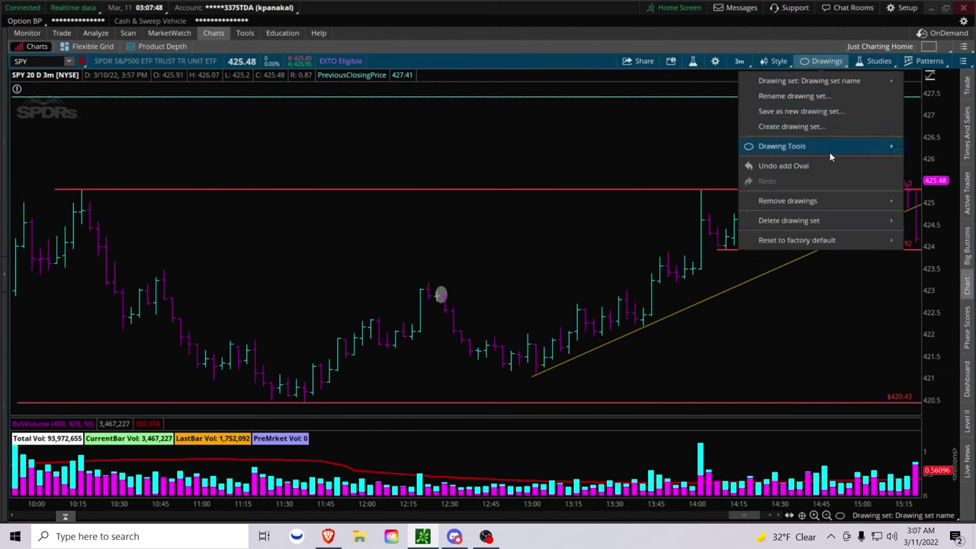
mouse_move(831, 155)
left_click(916, 168)
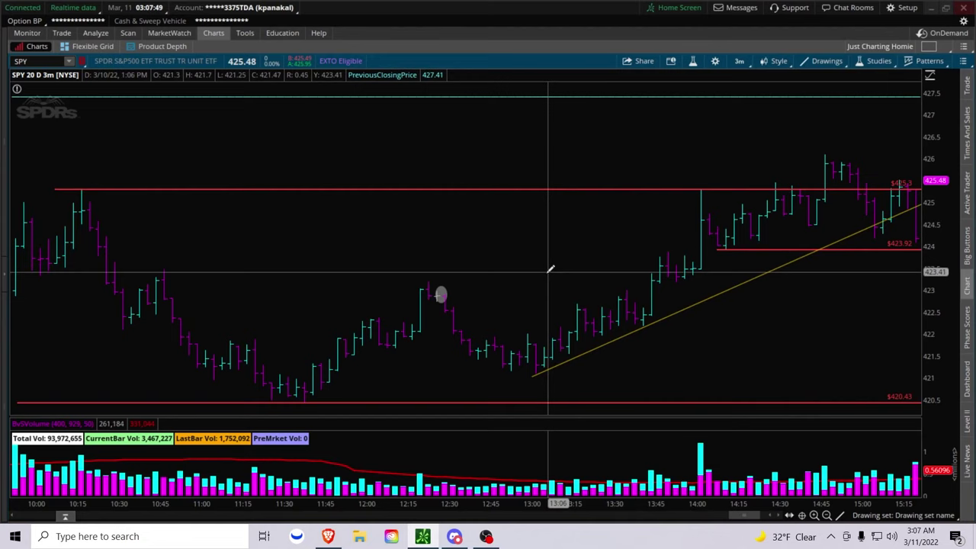
left_click(379, 319)
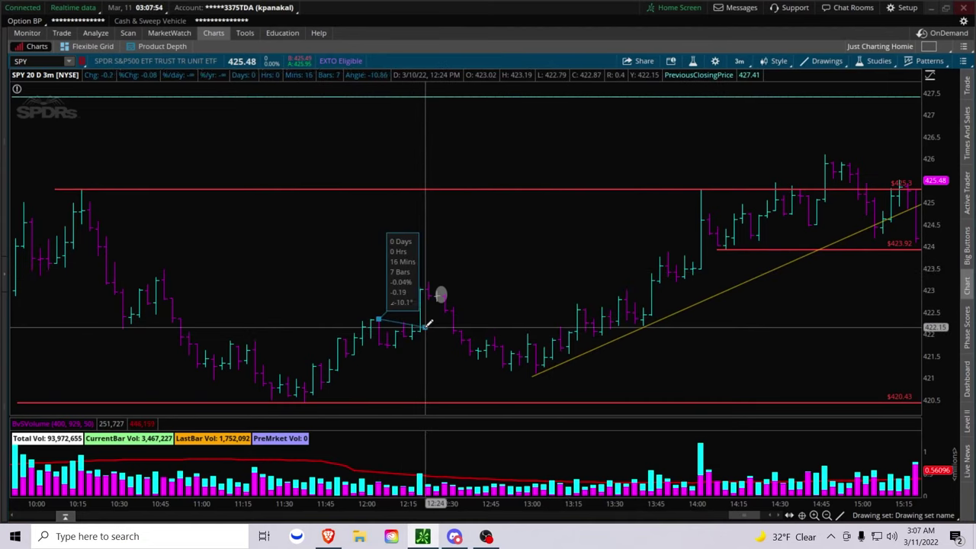
left_click(425, 328)
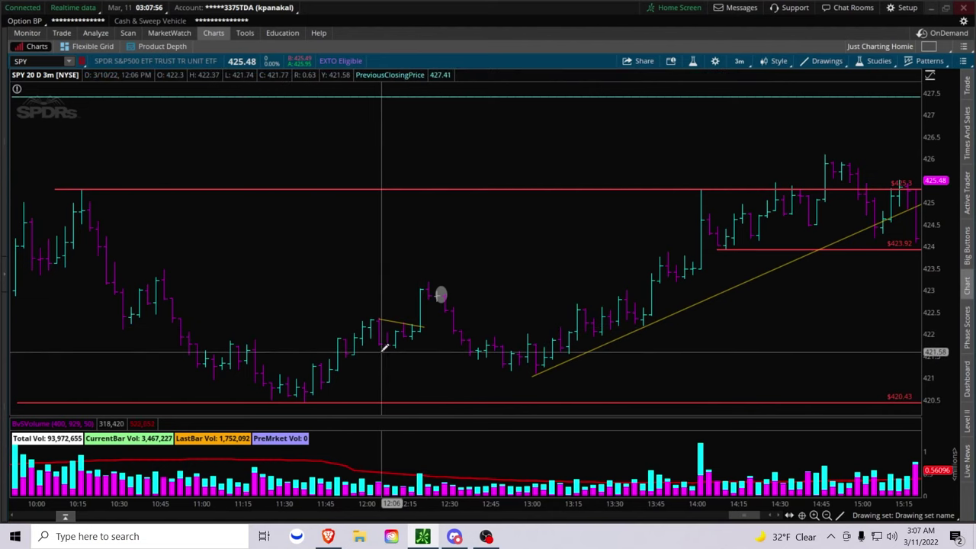
left_click(397, 348)
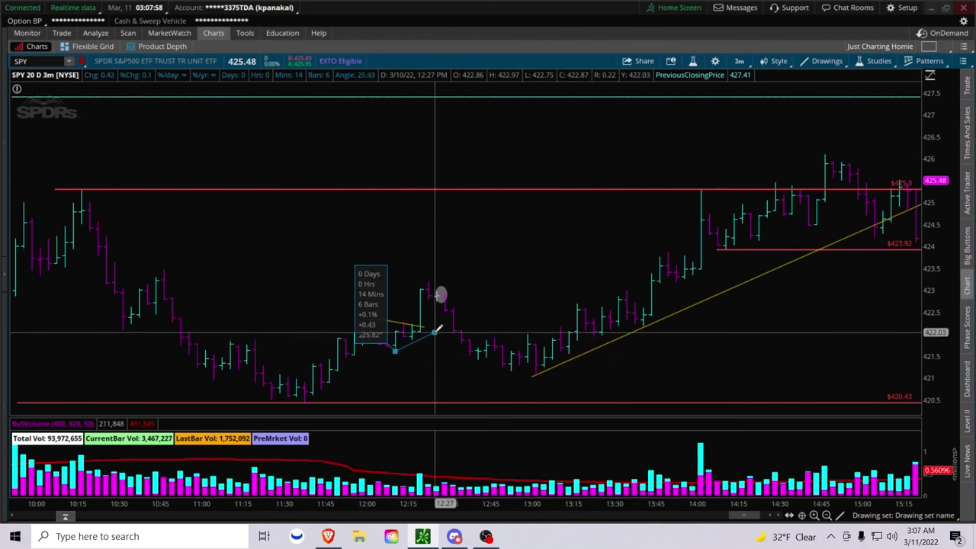
left_click(429, 327)
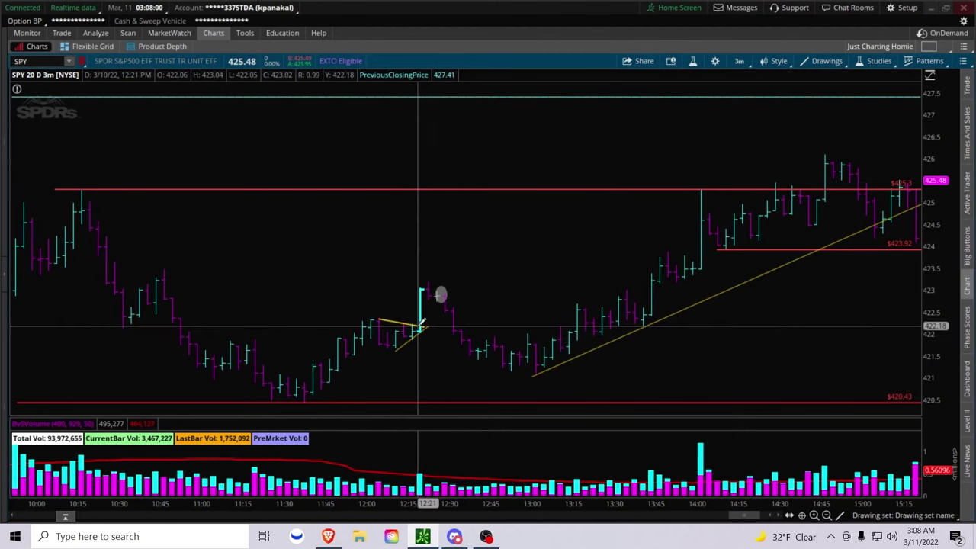
Step: Extend the falling trendline to the chart's right edge near 420, then bring up the Sheets log
right_click(418, 329)
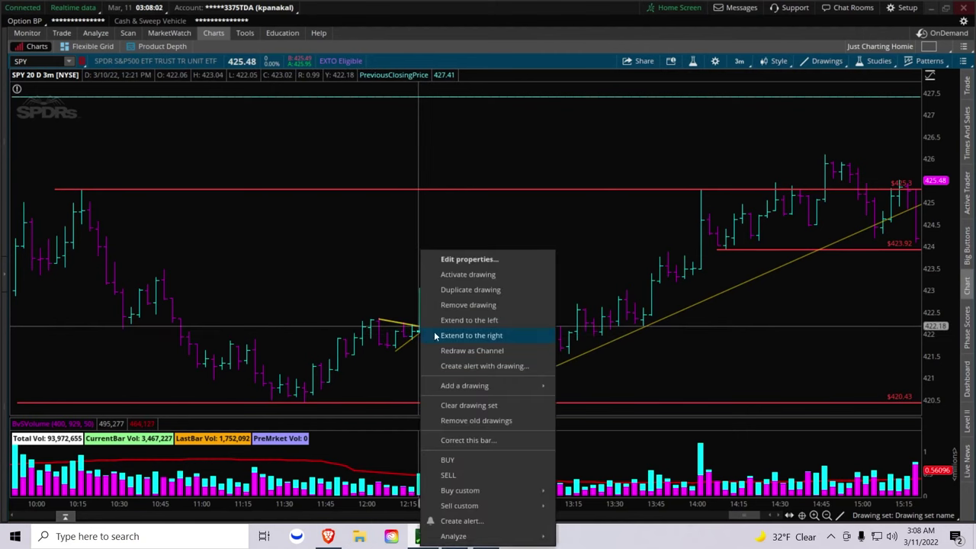
left_click(435, 336)
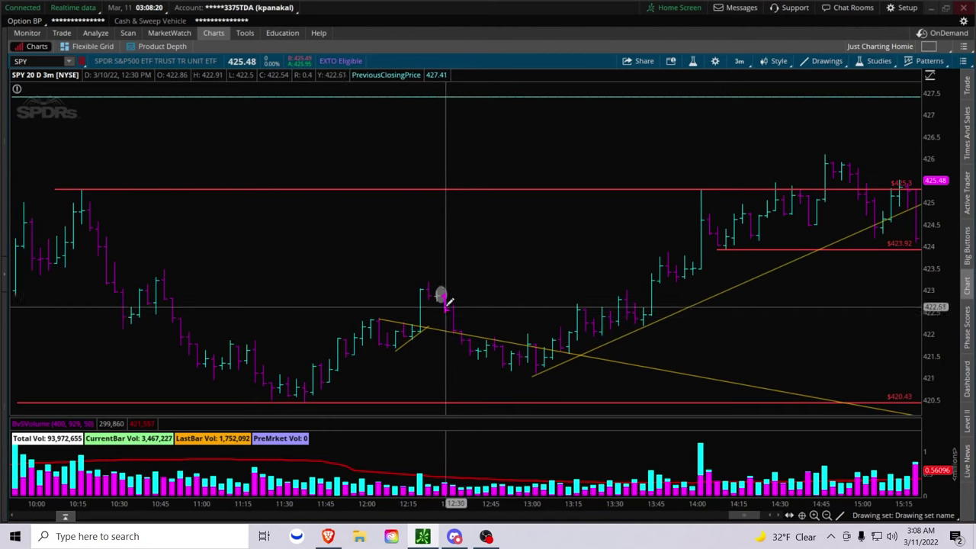
mouse_move(441, 294)
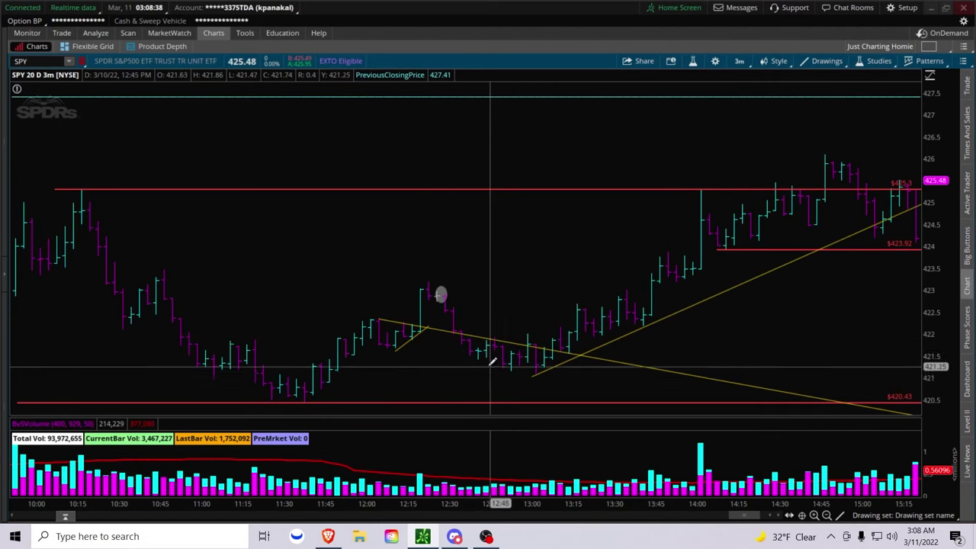
left_click(327, 536)
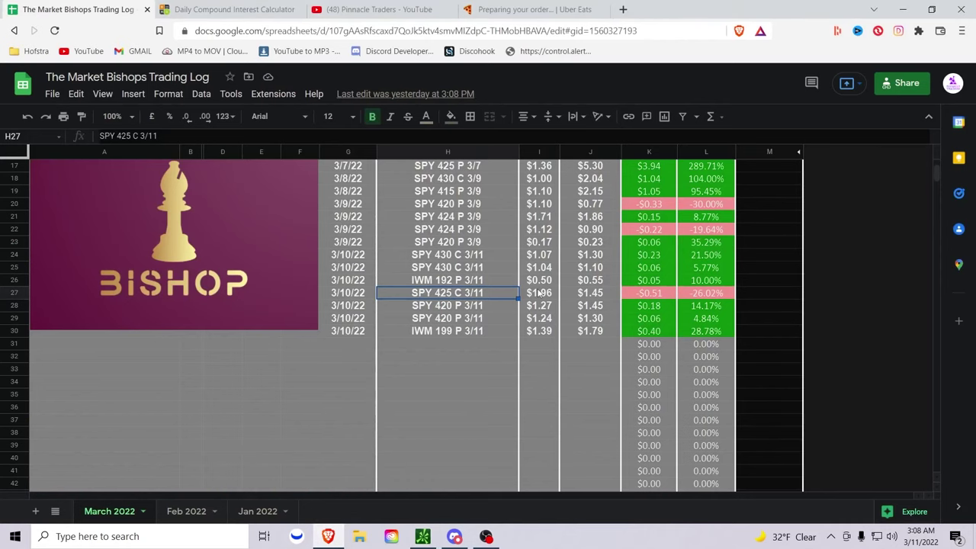
Step: Measure the 13:12 bar, circle the 13:15 bars where the trendlines cross with an oval, then bring Discord forward
left_click(432, 540)
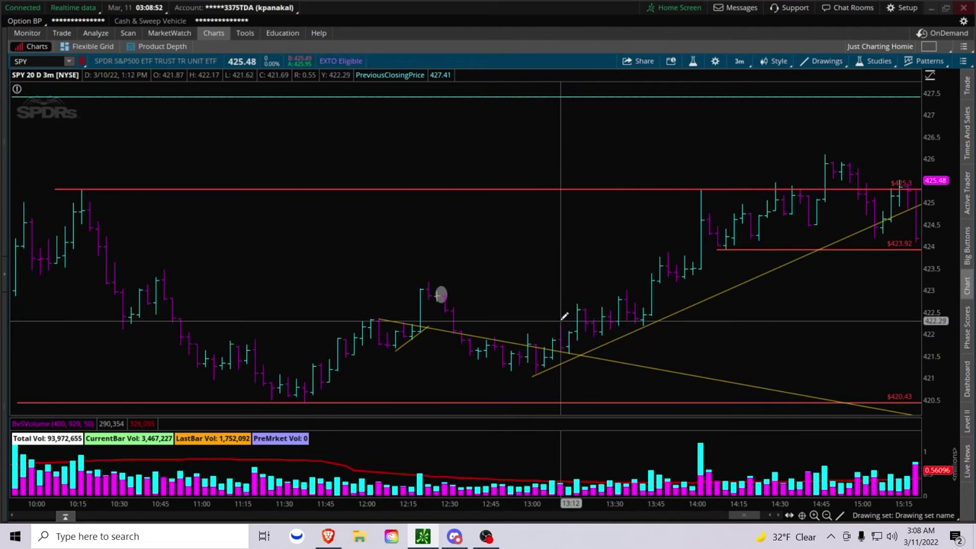
left_click_drag(565, 320, 563, 322)
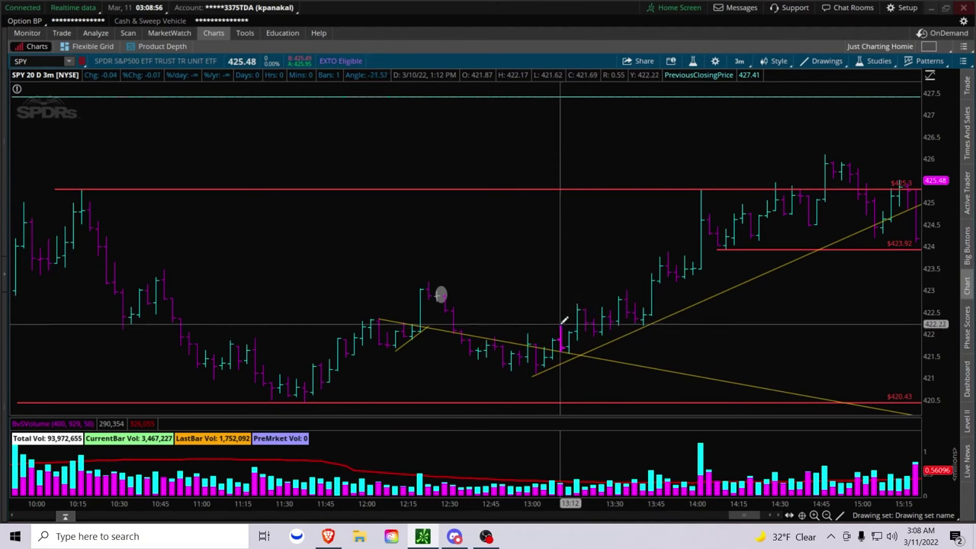
left_click(812, 61)
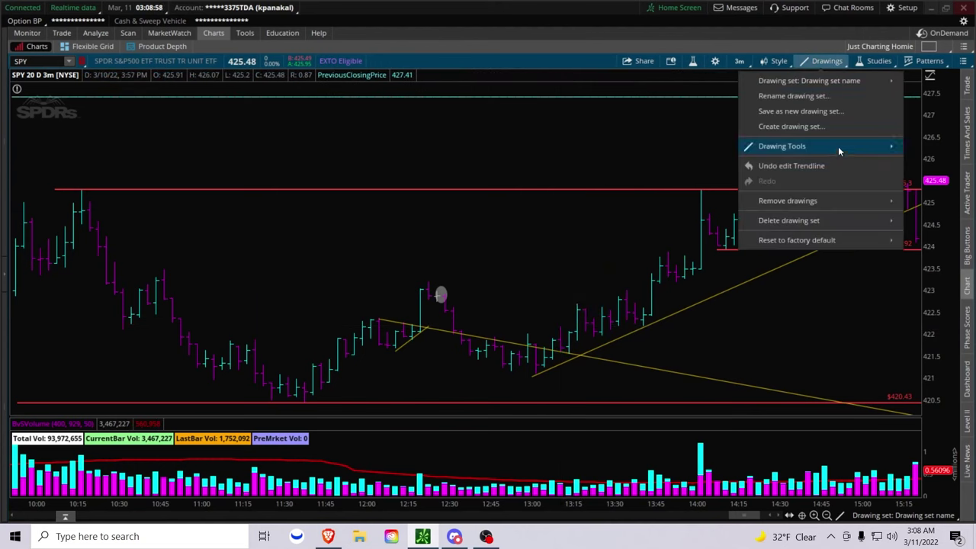
mouse_move(839, 151)
left_click(935, 212)
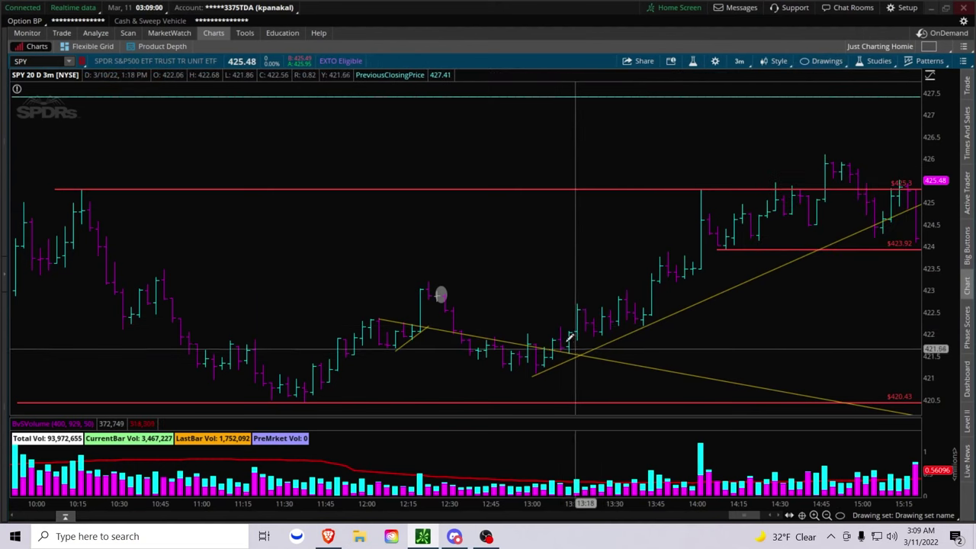
left_click(549, 328)
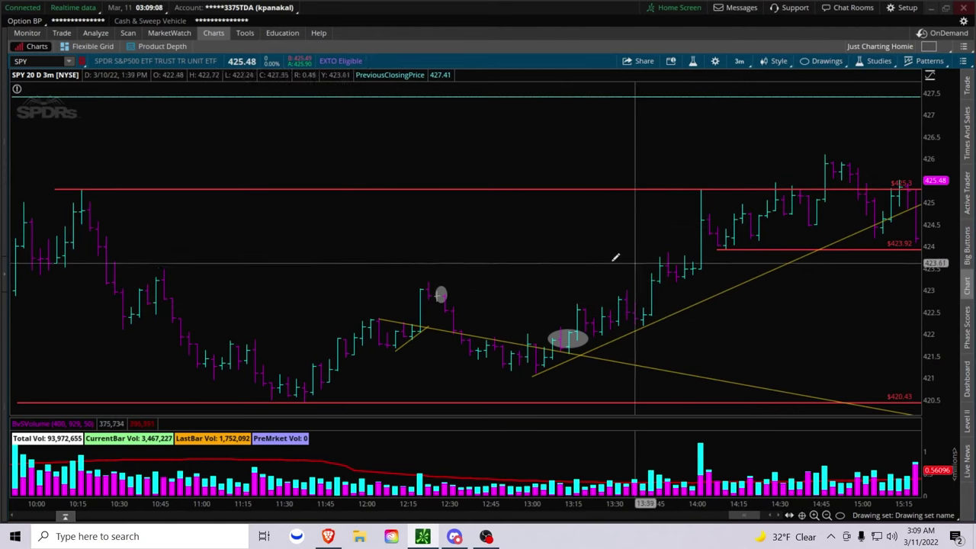
left_click(453, 537)
scroll(24, 290, "down", 5)
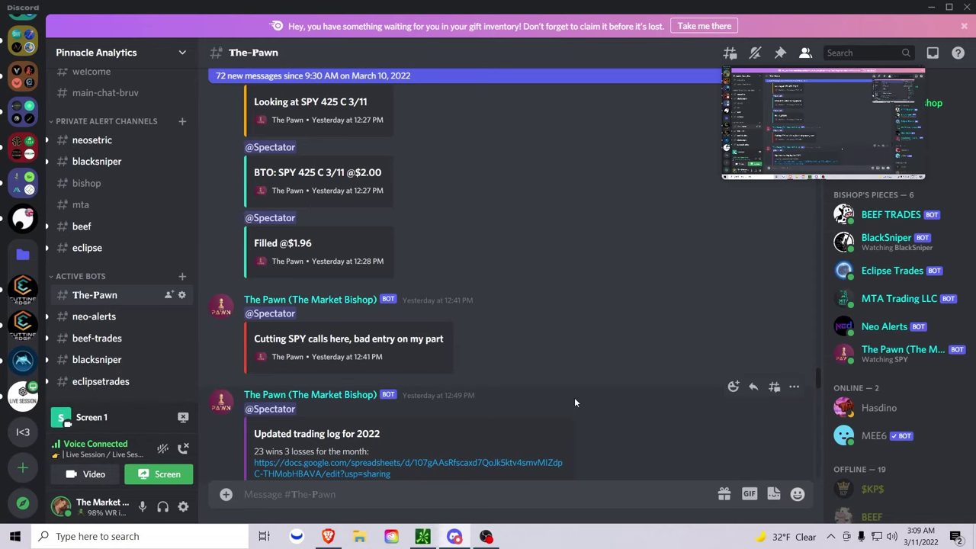
Step: Open the Live Session main-chat, dismiss the browser's Uber Eats location popup, and return to Discord
left_click(23, 398)
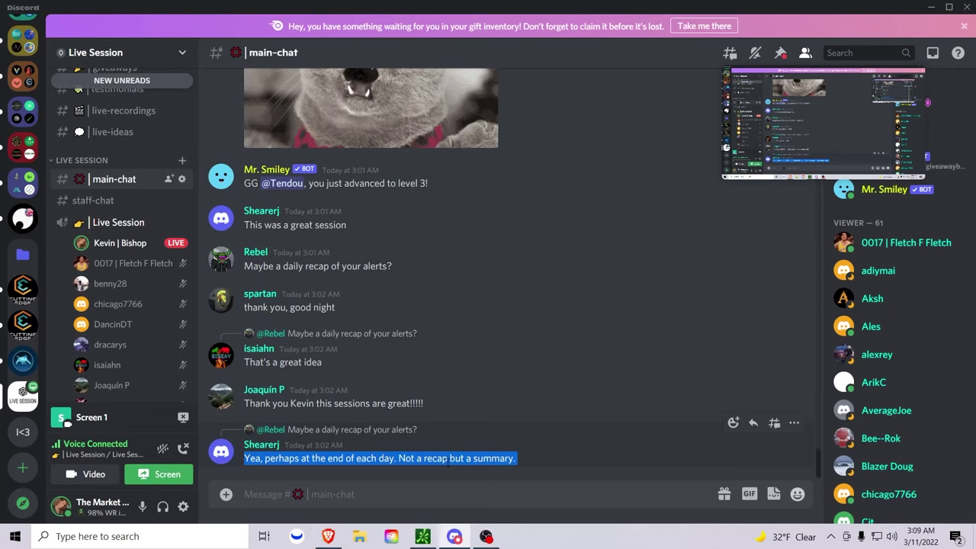
key("alt+Tab")
key("alt+Tab")
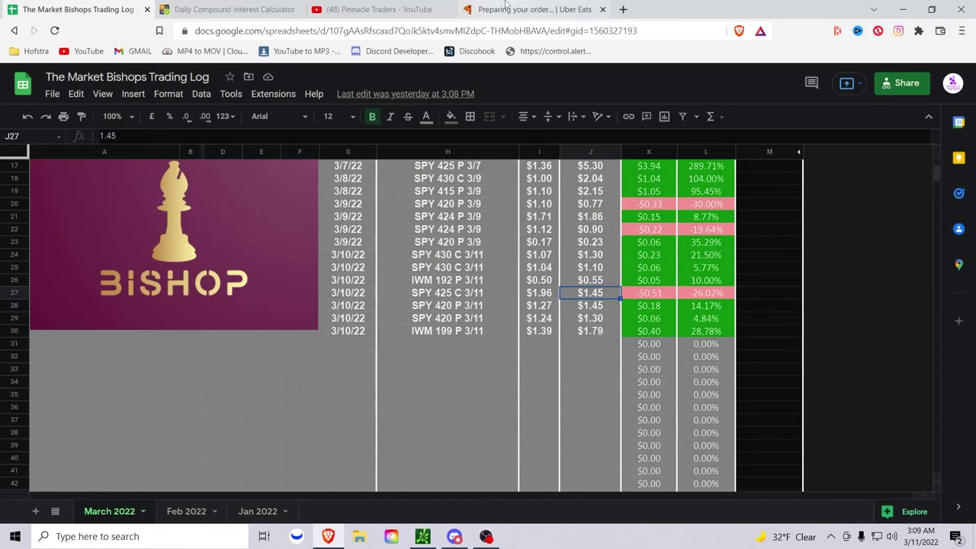
left_click(586, 7)
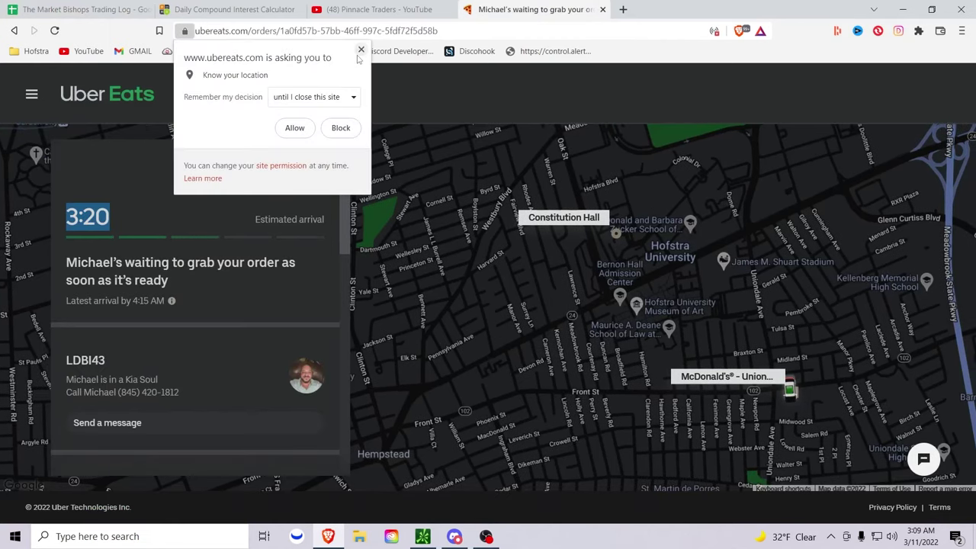
left_click(360, 50)
key("alt+Tab")
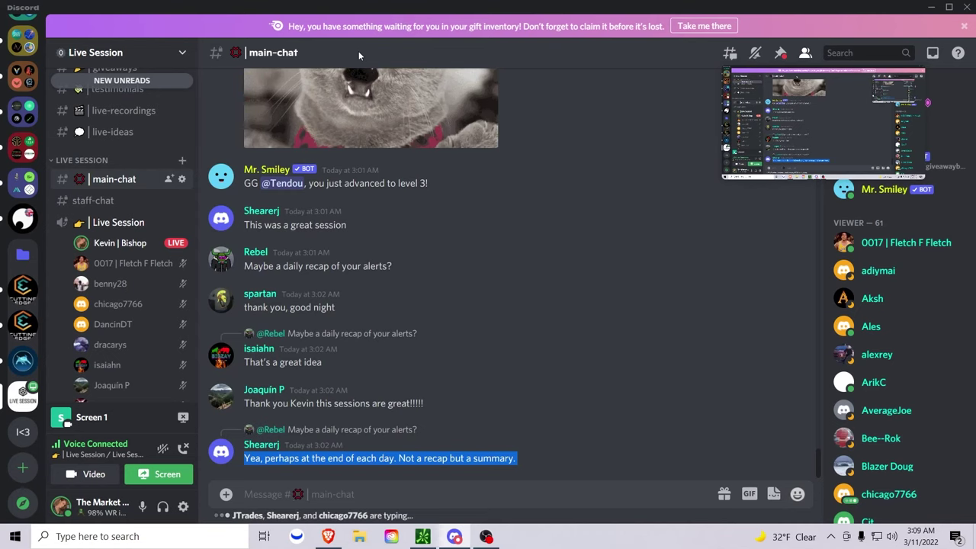
scroll(104, 299, "down", 3)
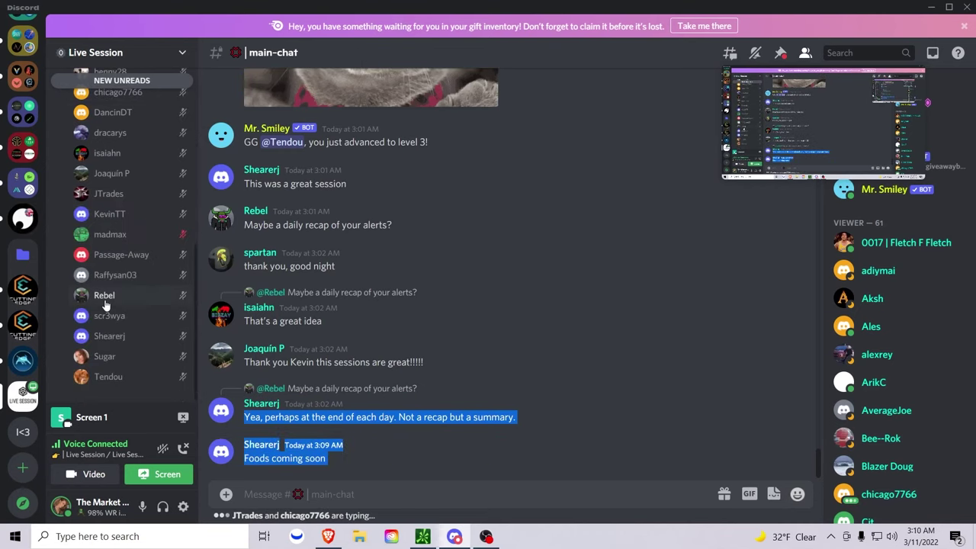
scroll(105, 304, "up", 3)
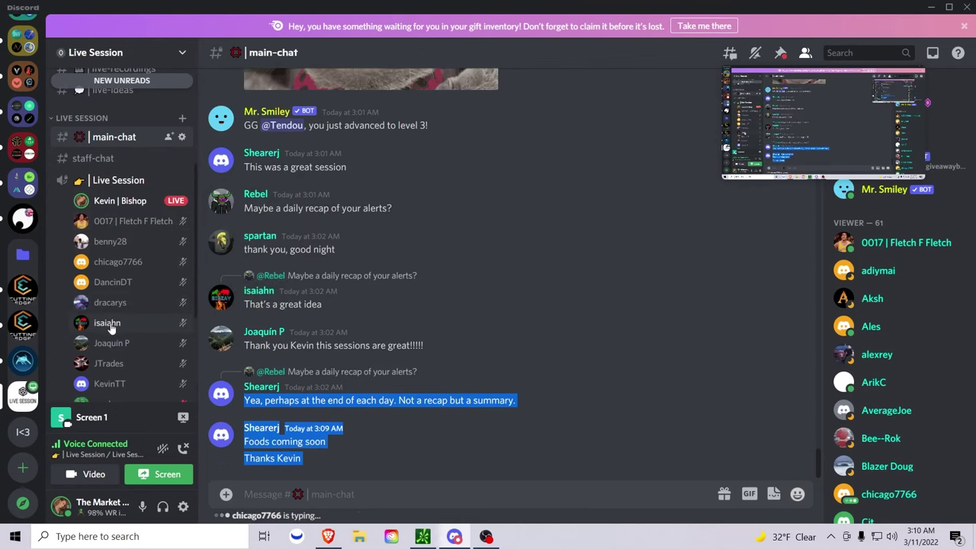
scroll(110, 324, "down", 3)
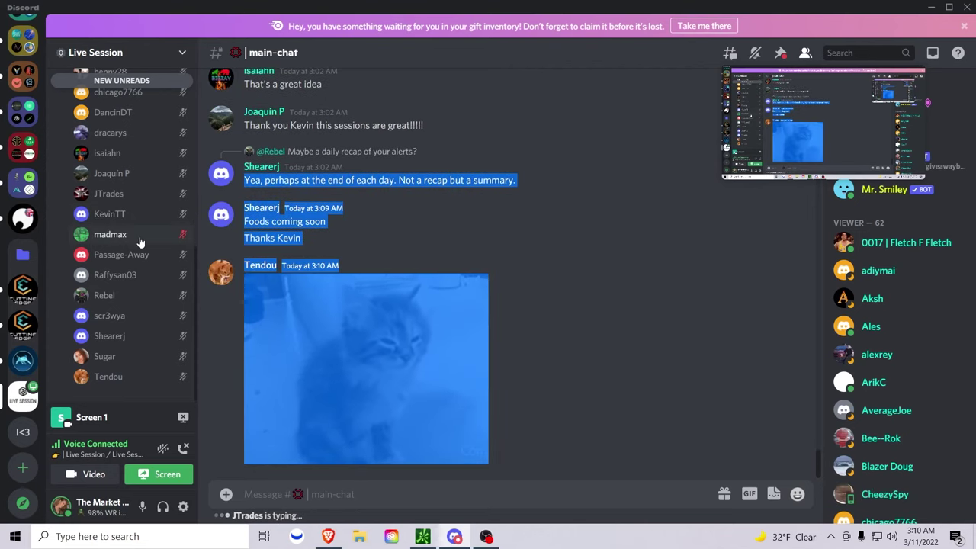
left_click(626, 354)
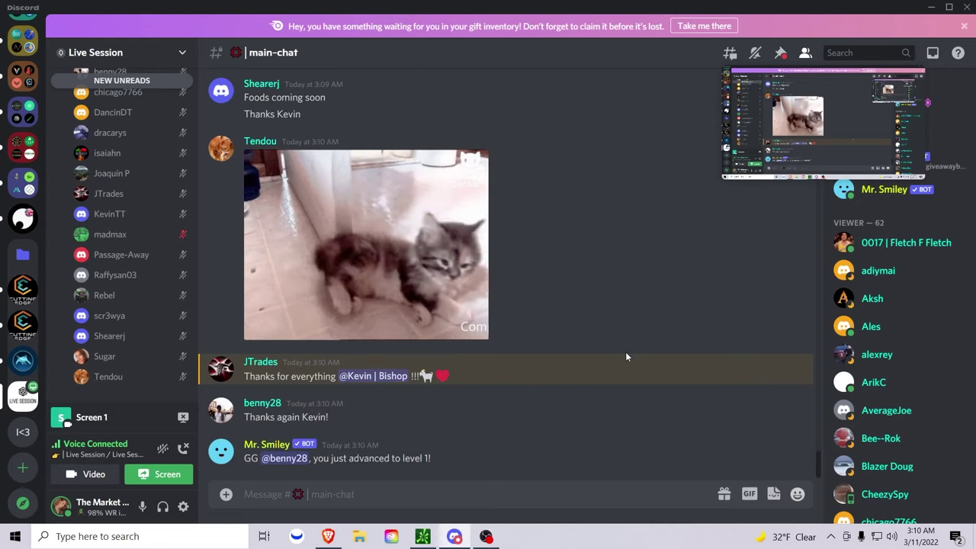
left_click(485, 537)
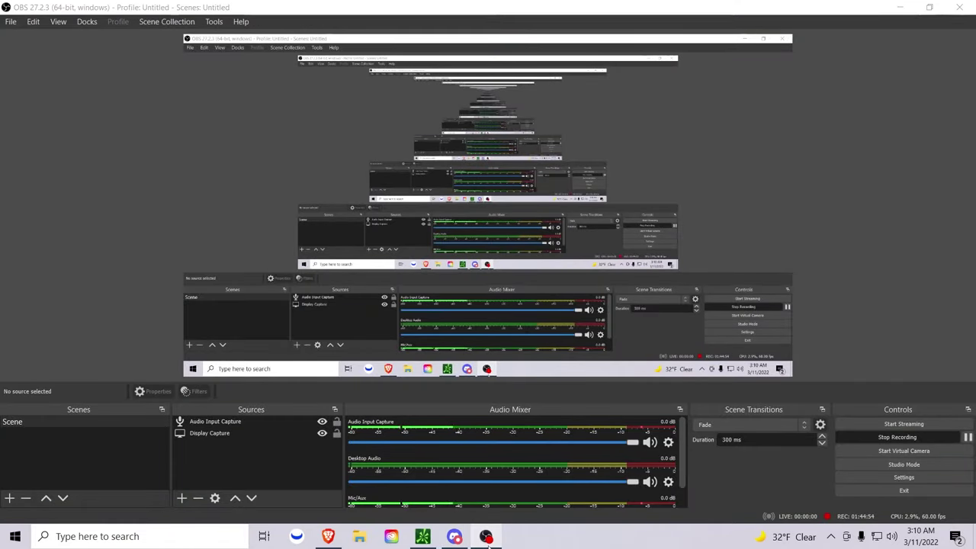
left_click(486, 537)
left_click(487, 537)
left_click(486, 537)
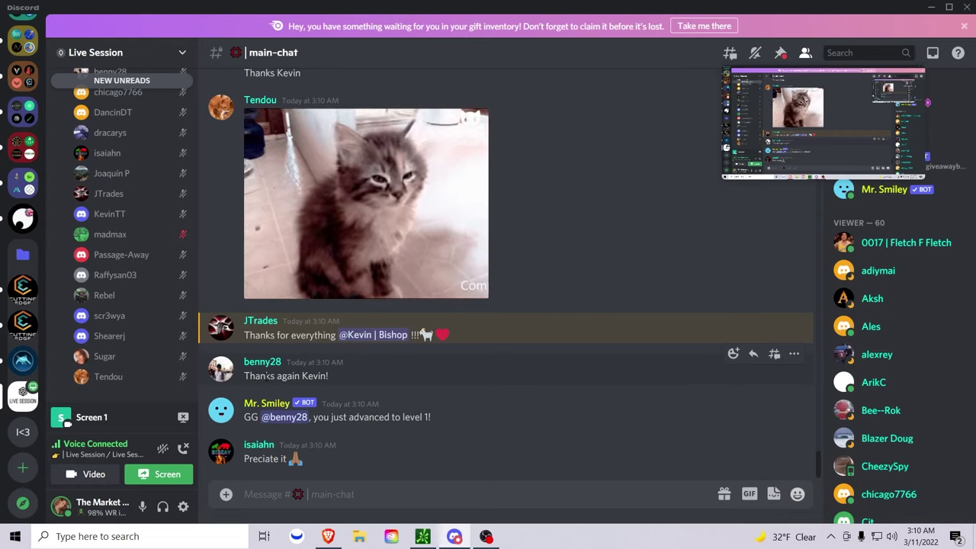
double_click(260, 376)
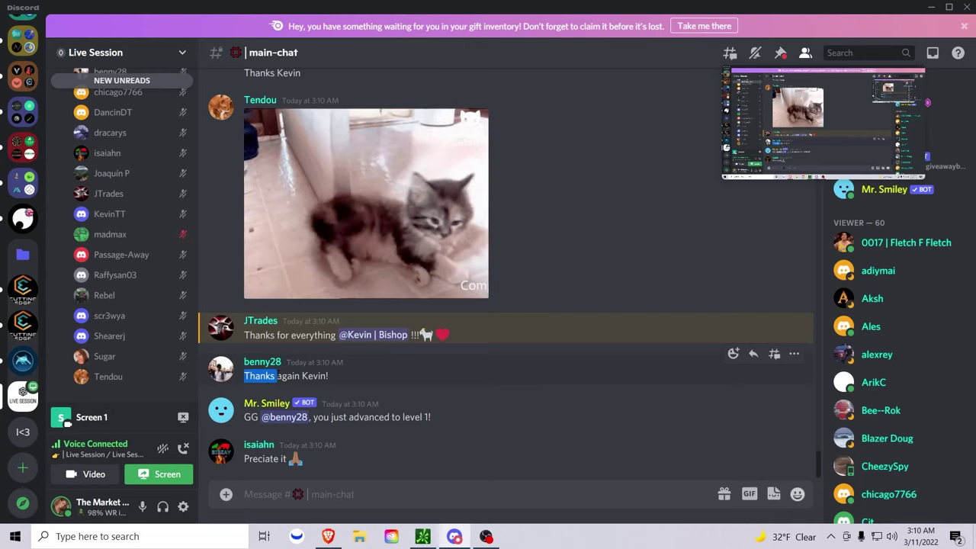
scroll(176, 313, "up", 5)
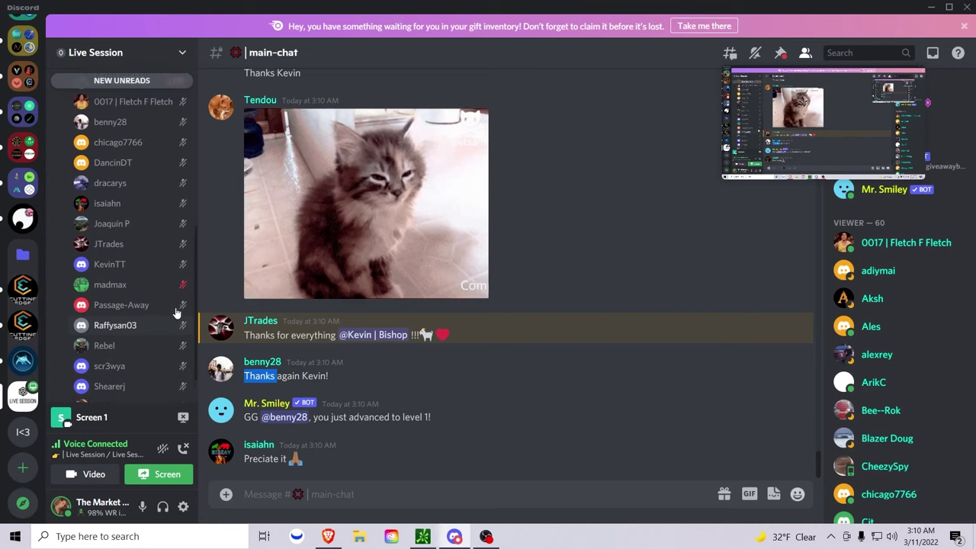